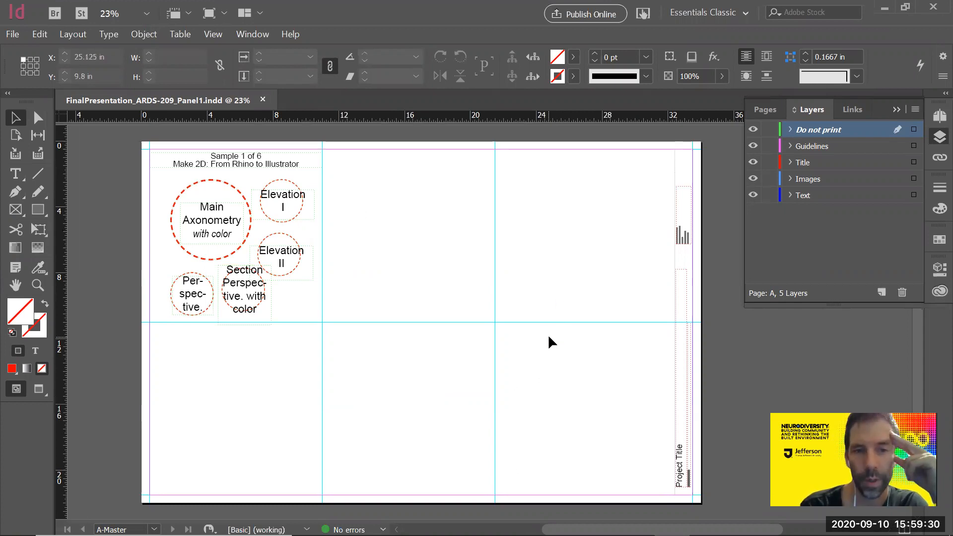
- Hide the Do not print layer with its sample labels and make the Images layer active
{"action": "left_click", "coordinate": [303, 322]}
{"action": "left_click_drag", "start_coordinate": [303, 321], "coordinate": [177, 156]}
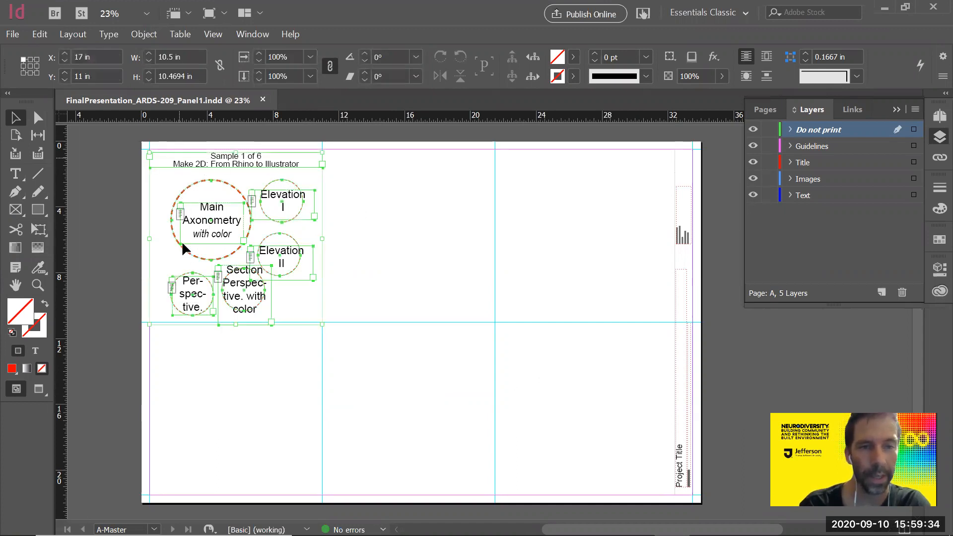
{"action": "left_click", "coordinate": [753, 131]}
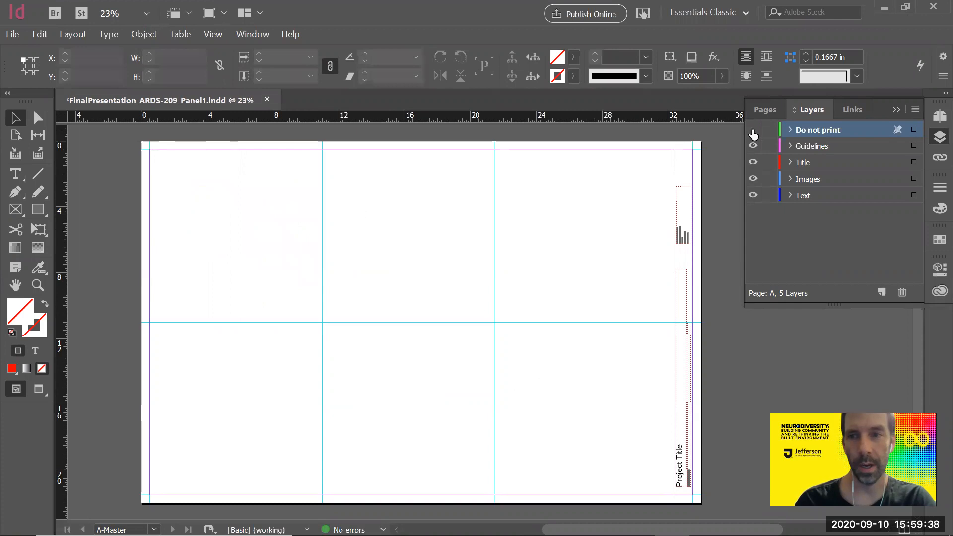
{"action": "left_click", "coordinate": [811, 177]}
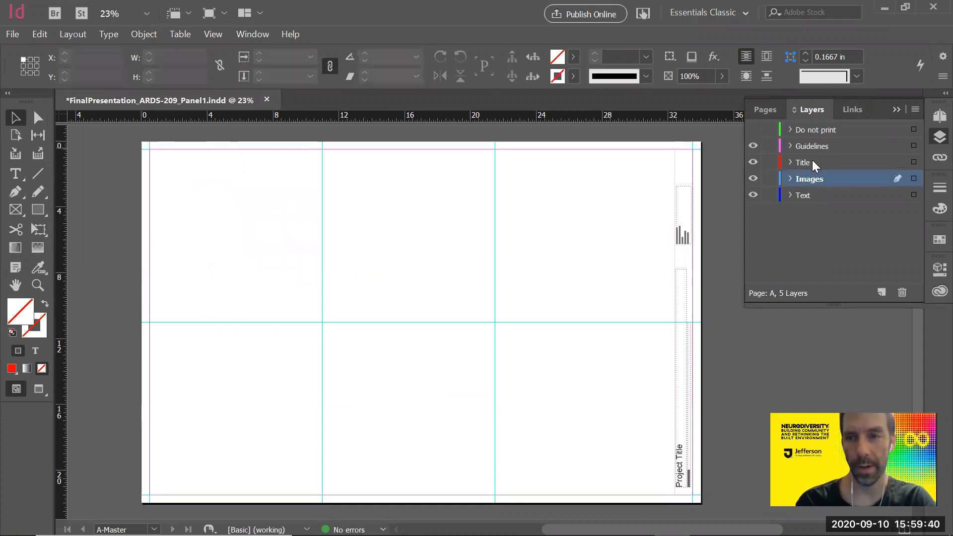
{"action": "left_click", "coordinate": [812, 132]}
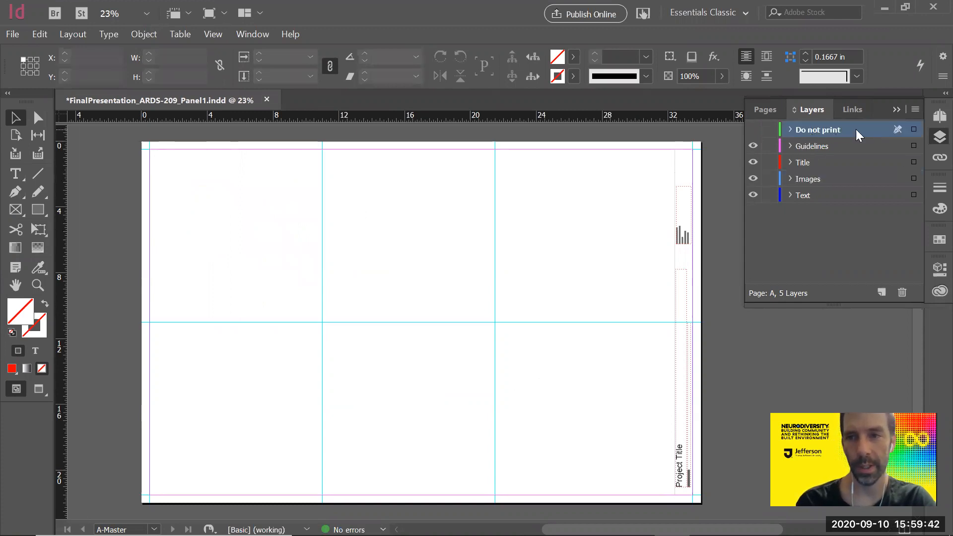
{"action": "left_click", "coordinate": [817, 180]}
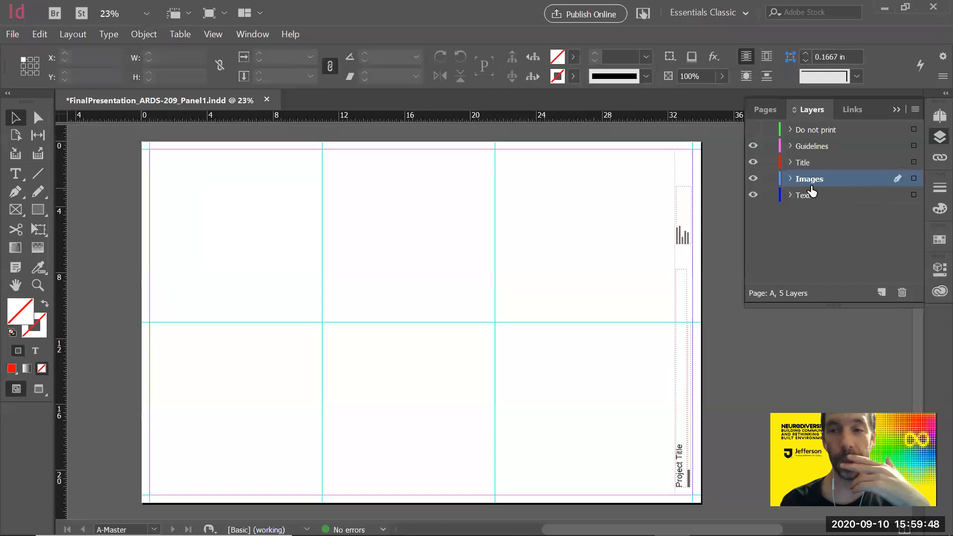
{"action": "left_click", "coordinate": [693, 272]}
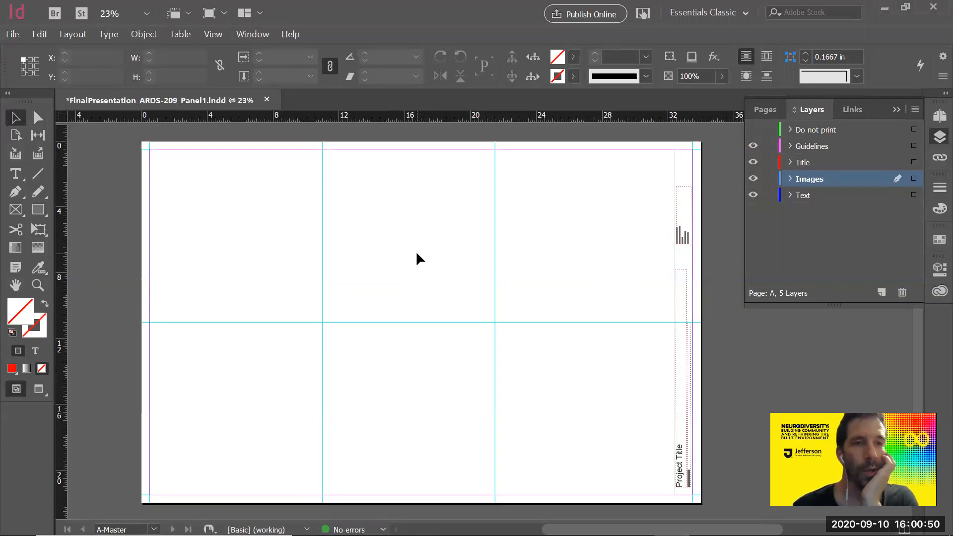
- Try to place the dissecting-geometric-patterns-white-posters (1) image within the page's upper-left grid cell
{"action": "left_click", "coordinate": [8, 35]}
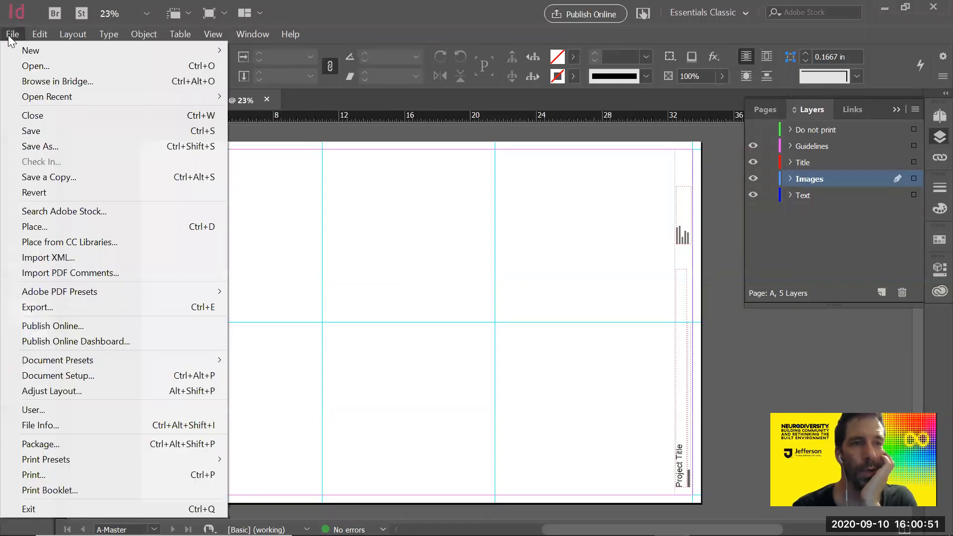
{"action": "left_click", "coordinate": [64, 222]}
{"action": "left_click", "coordinate": [542, 185]}
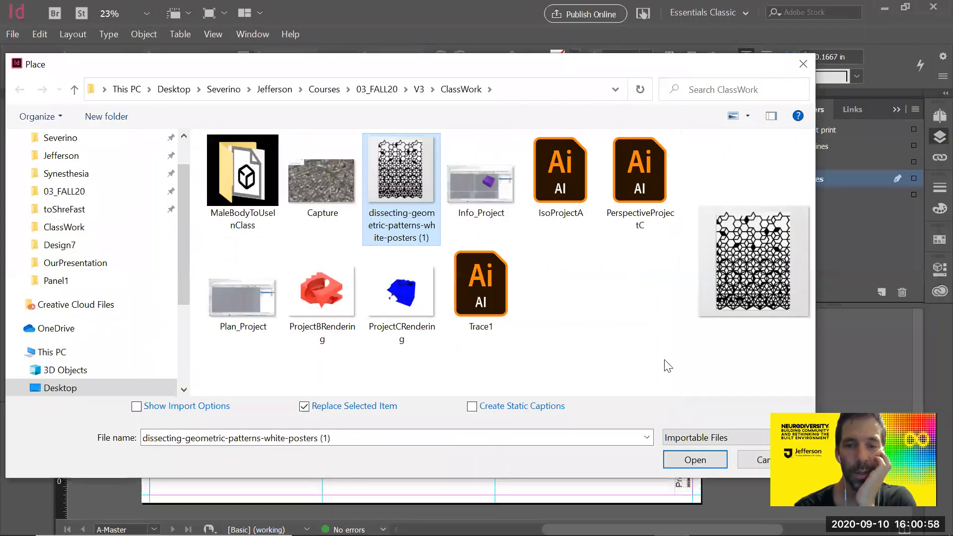
{"action": "left_click", "coordinate": [693, 458]}
{"action": "left_click_drag", "start_coordinate": [168, 167], "coordinate": [276, 302]}
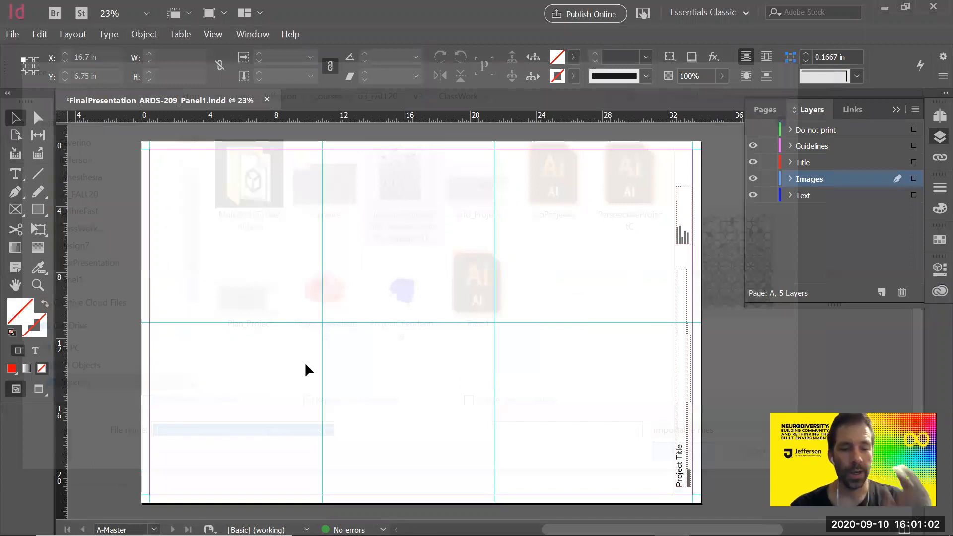
- Place the geometric pattern poster image at about 9.72 in square near the upper-left page corner, and delete it
{"action": "left_click", "coordinate": [12, 34]}
{"action": "left_click", "coordinate": [51, 225]}
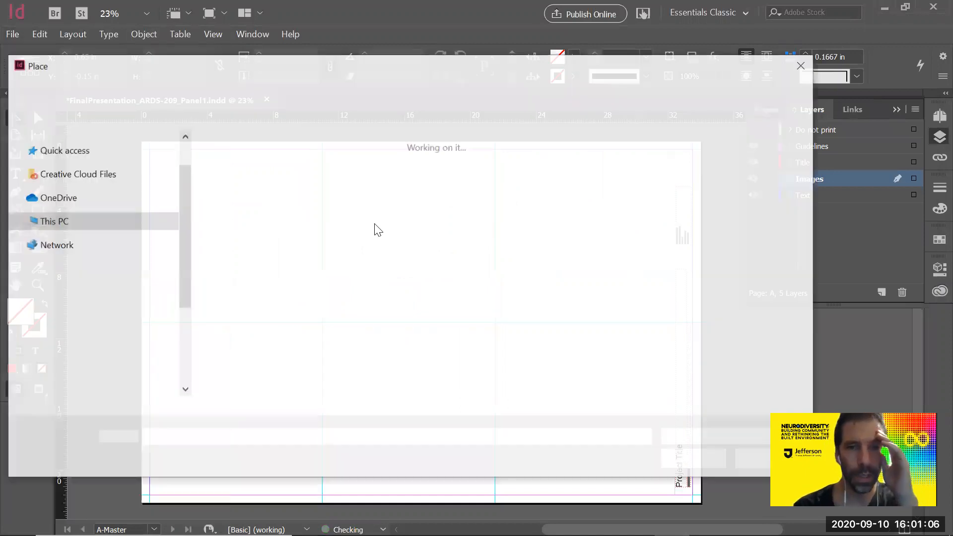
{"action": "left_click", "coordinate": [695, 460]}
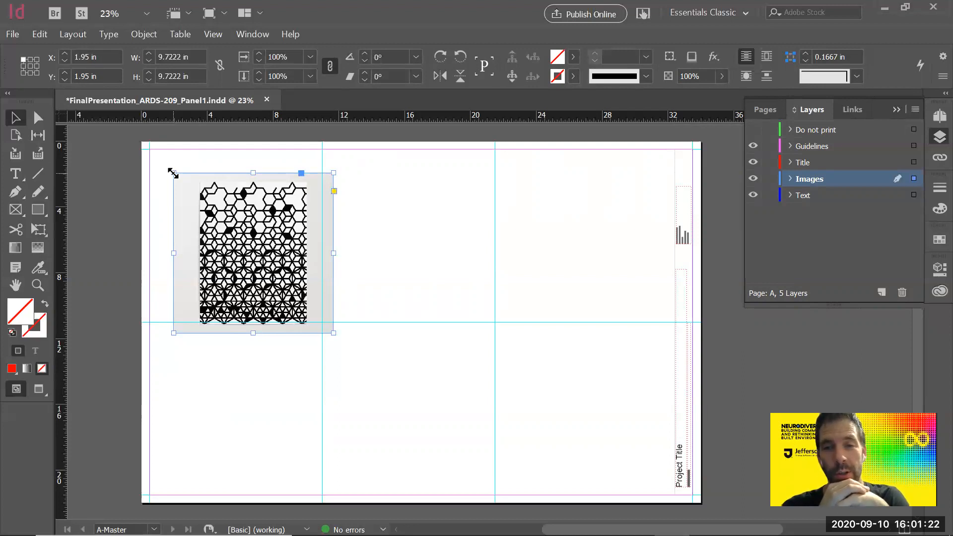
{"action": "key", "text": "Delete"}
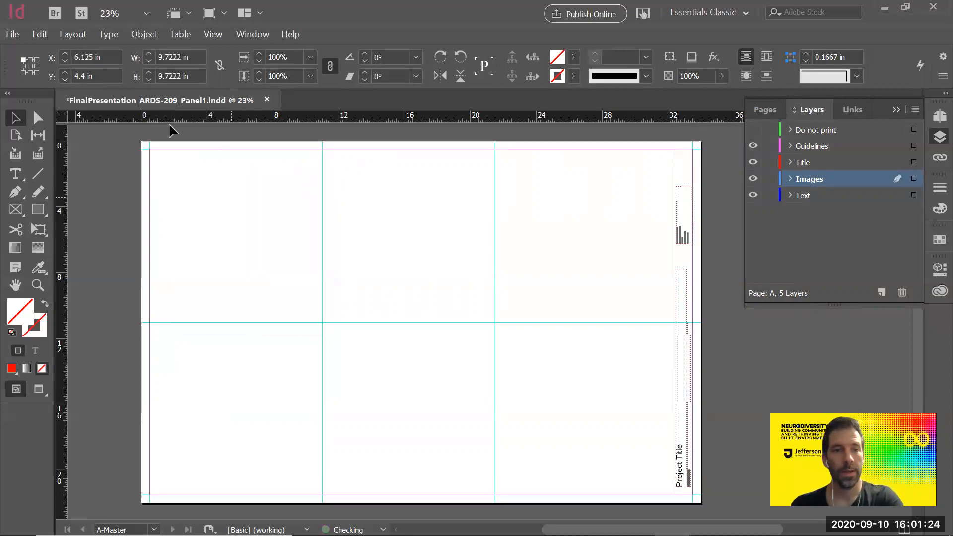
- Place the PerspectiveProjectC file near the upper-left page corner, accepting the EPS preview error, and delete it
{"action": "left_click", "coordinate": [13, 35]}
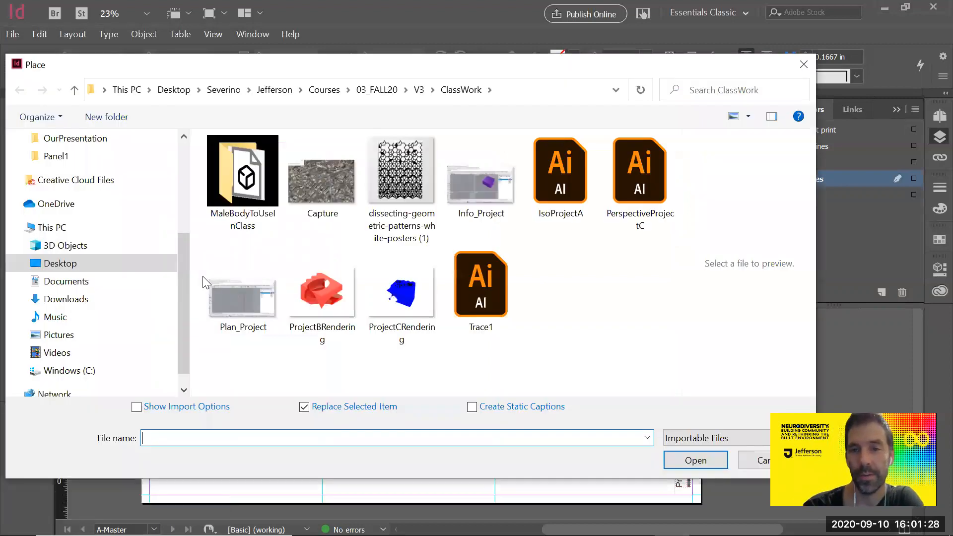
{"action": "left_click", "coordinate": [642, 170]}
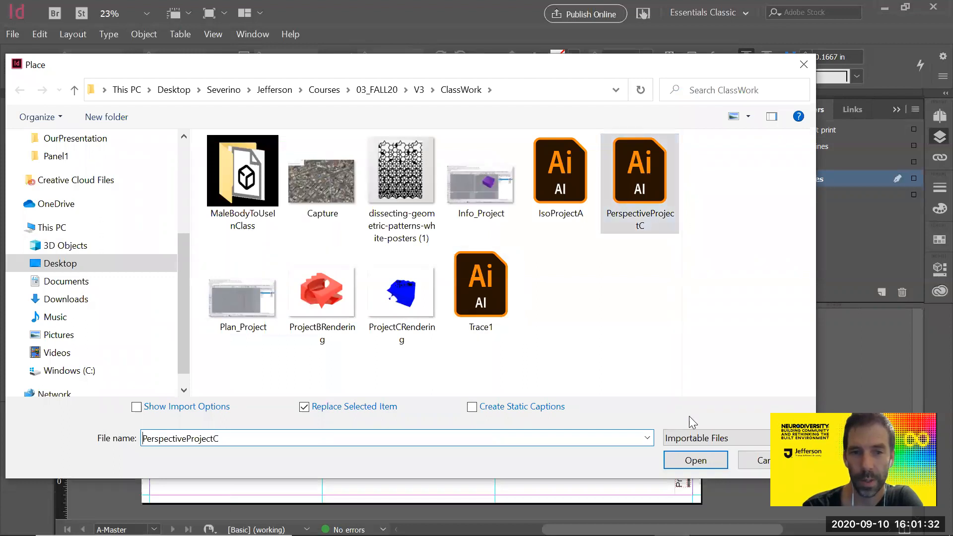
{"action": "left_click", "coordinate": [679, 457]}
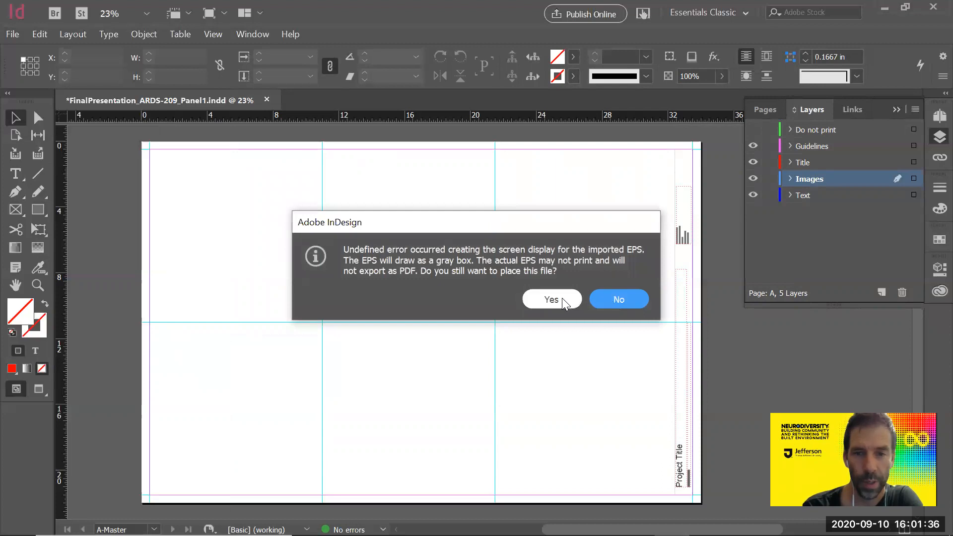
{"action": "left_click", "coordinate": [562, 299]}
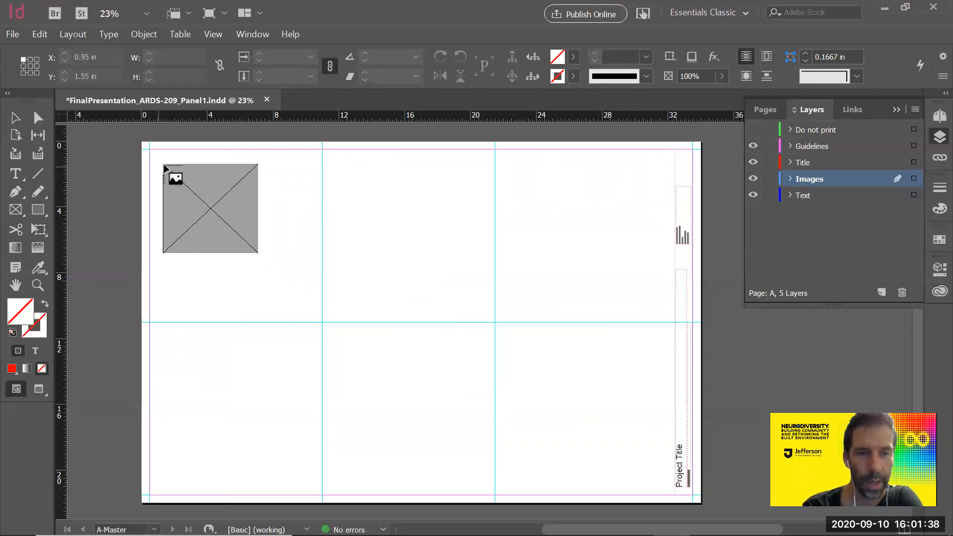
{"action": "left_click", "coordinate": [164, 166]}
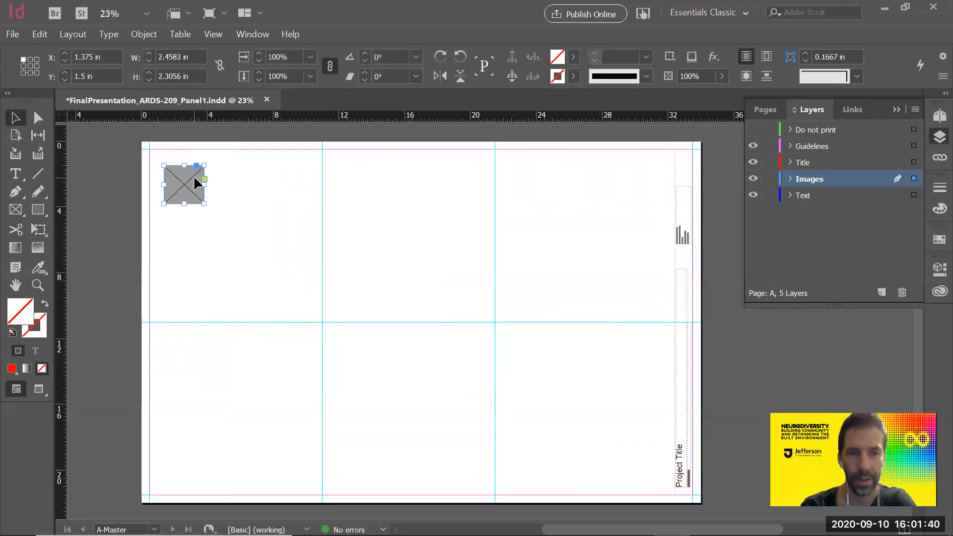
{"action": "key", "text": "Delete"}
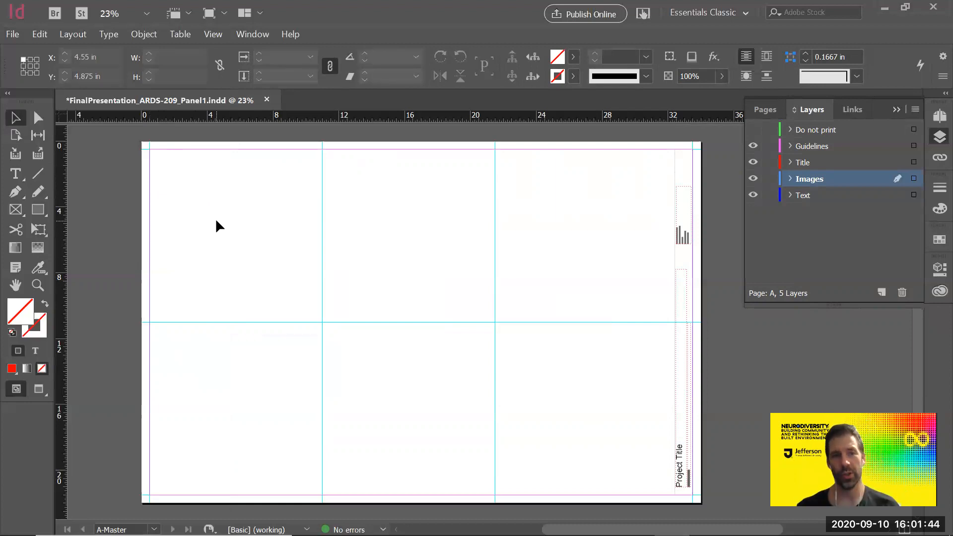
- Place the dissecting-geometric-patterns-white-posters (1) image at about 18 in square across the grid cells, and delete it
{"action": "left_click", "coordinate": [13, 34]}
{"action": "left_click", "coordinate": [53, 228]}
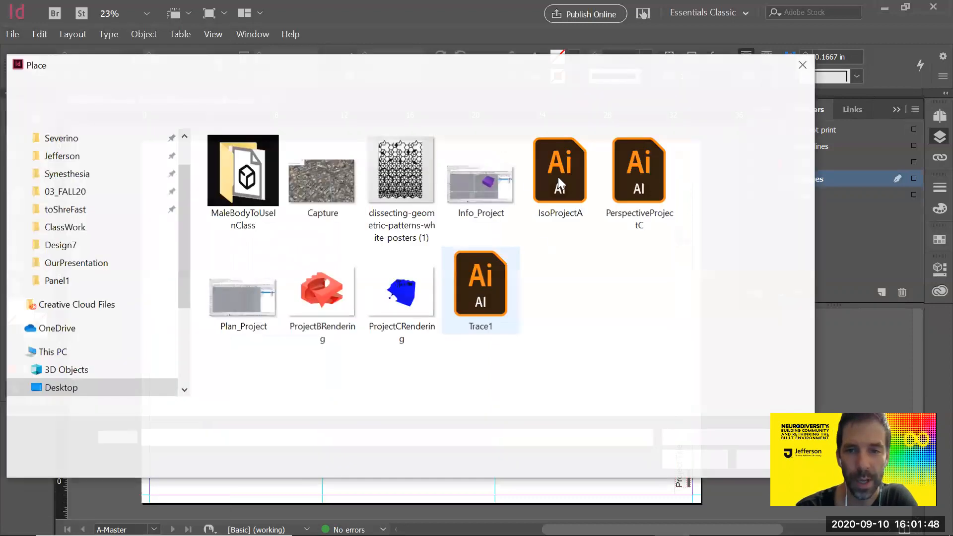
{"action": "left_click", "coordinate": [405, 181]}
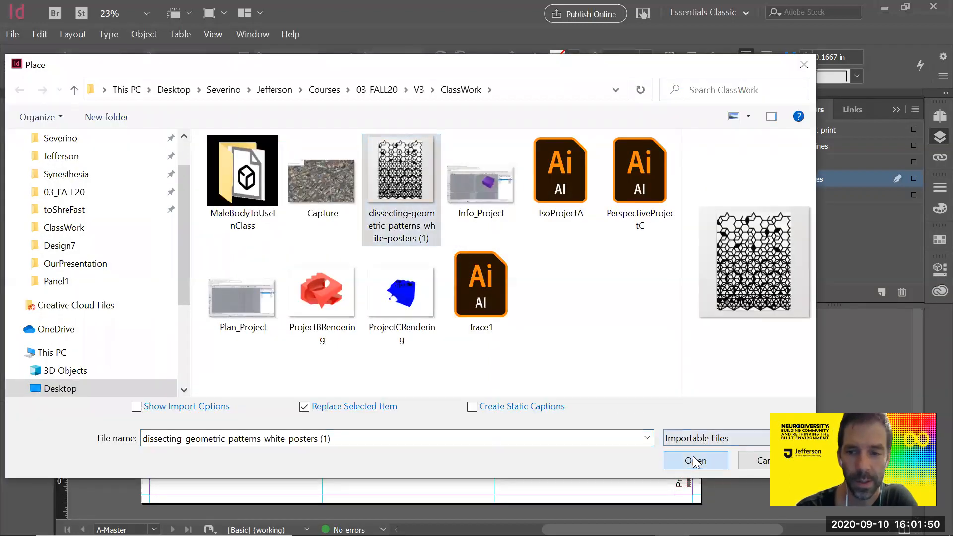
{"action": "left_click", "coordinate": [695, 458]}
{"action": "left_click_drag", "start_coordinate": [169, 161], "coordinate": [464, 454]}
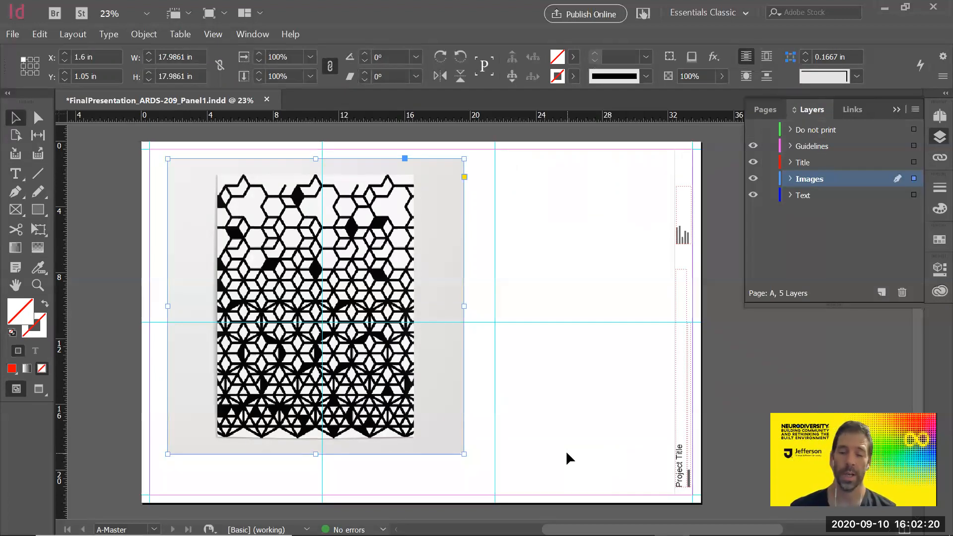
{"action": "key", "text": "Delete"}
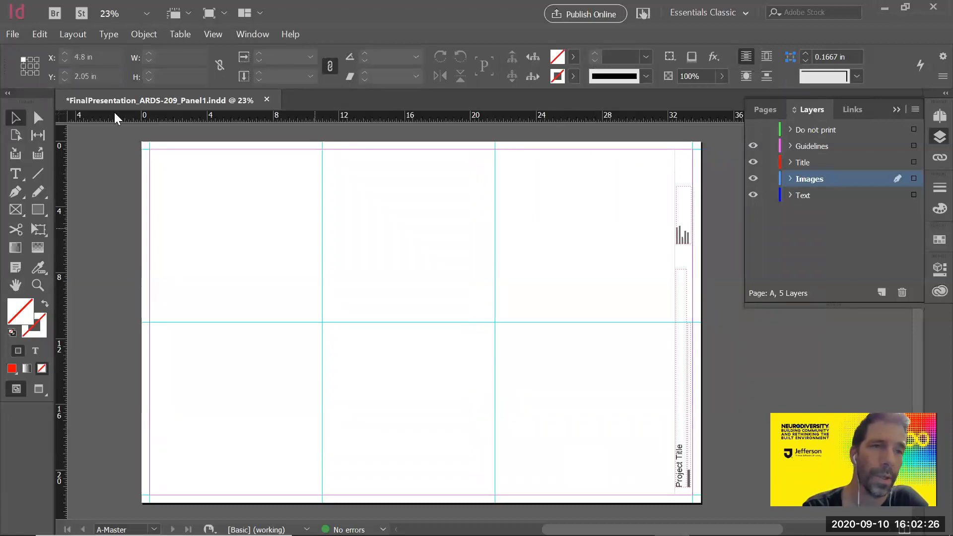
- Place the Capture aerial image on the Images layer at about 8.34 by 5.44 in and select its frame
{"action": "left_click", "coordinate": [13, 35]}
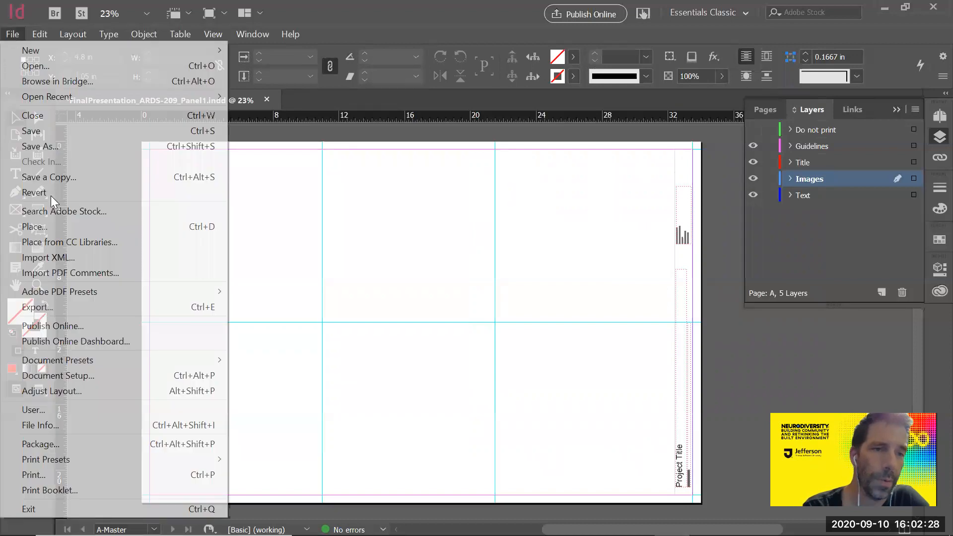
{"action": "left_click", "coordinate": [55, 226]}
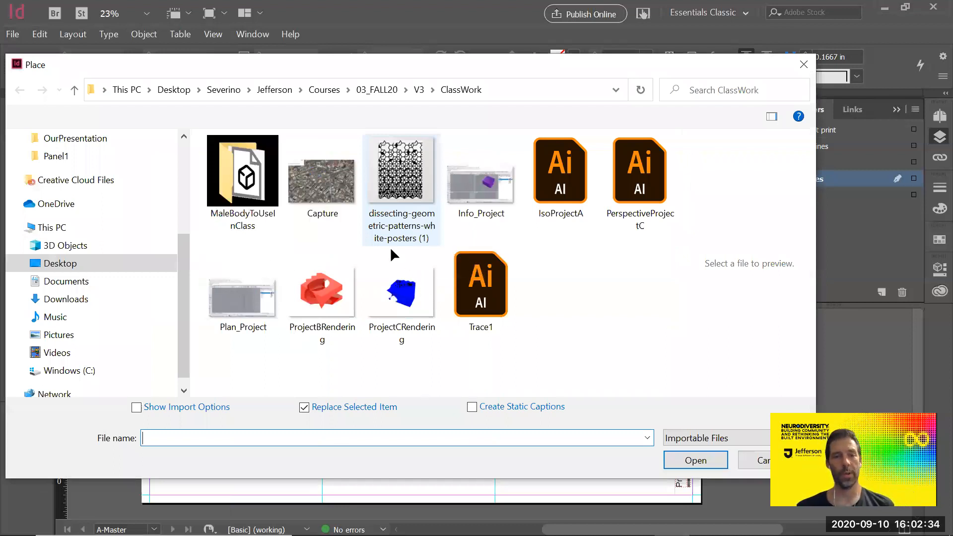
{"action": "key", "text": "Escape"}
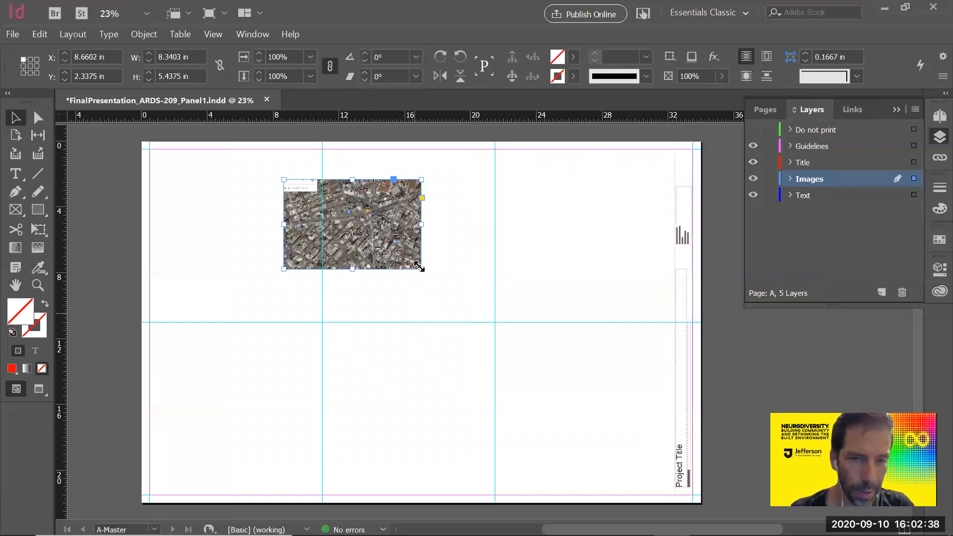
{"action": "left_click", "coordinate": [440, 244]}
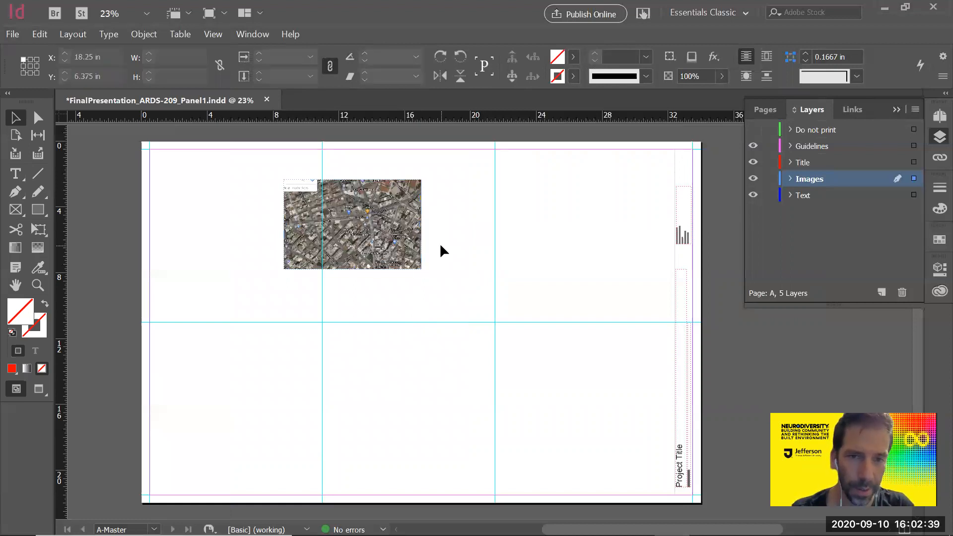
{"action": "left_click", "coordinate": [406, 232]}
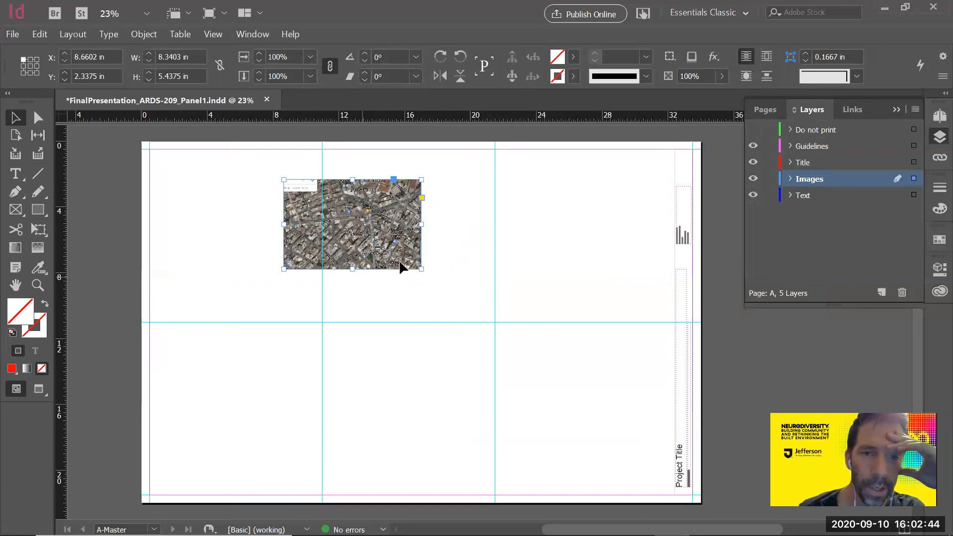
- Move the aerial image's frame into the upper middle grid cell, at about X 11.45 in and Y 2.34 in
{"action": "left_click_drag", "start_coordinate": [406, 205], "coordinate": [323, 234]}
{"action": "left_click_drag", "start_coordinate": [309, 286], "coordinate": [492, 227]}
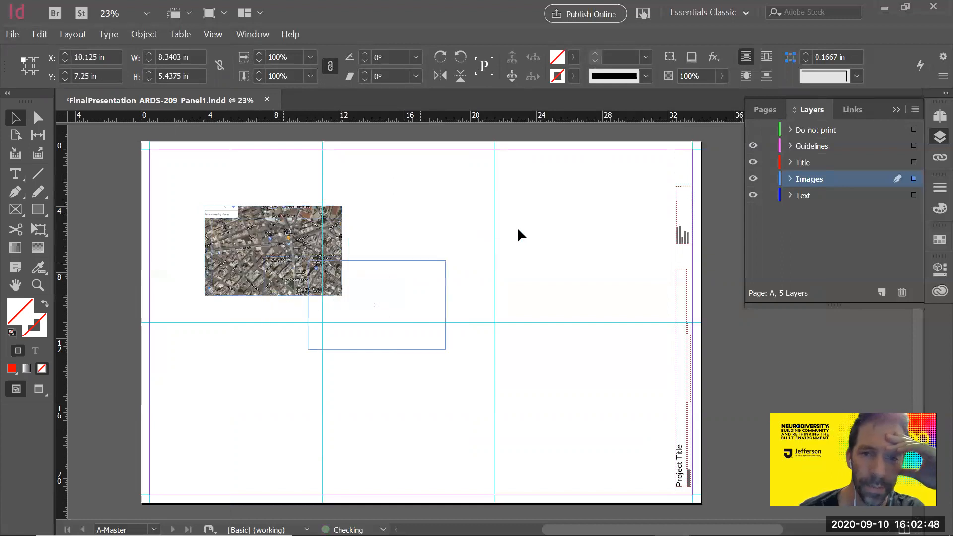
{"action": "left_click_drag", "start_coordinate": [587, 220], "coordinate": [245, 235]}
{"action": "left_click_drag", "start_coordinate": [313, 183], "coordinate": [445, 201]}
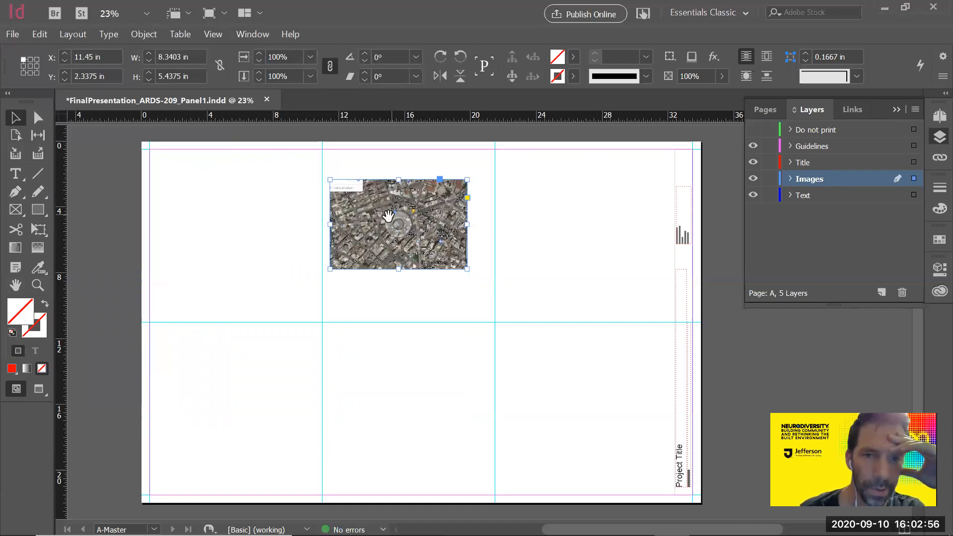
- Try to shift the aerial image's content down and left inside its frame, and undo the shifts
{"action": "left_click_drag", "start_coordinate": [398, 226], "coordinate": [380, 253]}
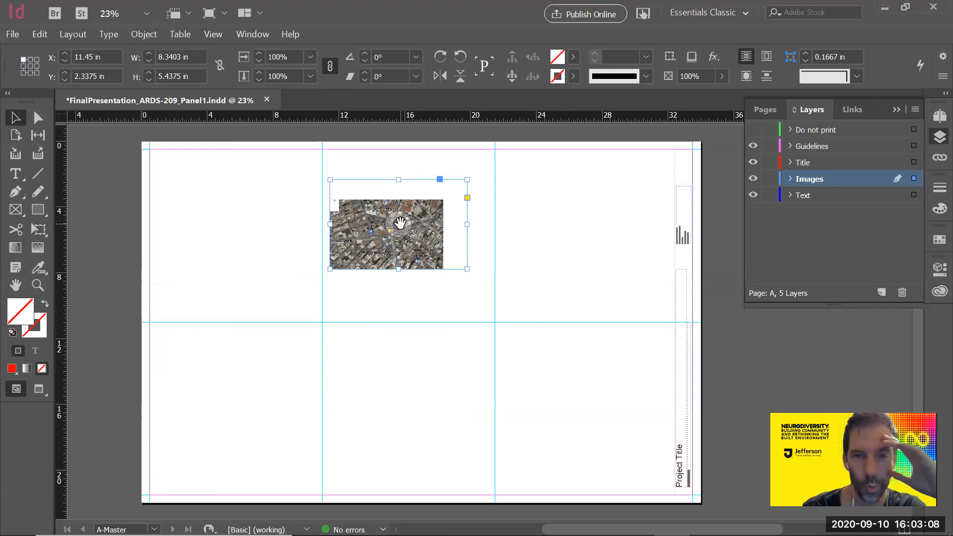
{"action": "left_click_drag", "start_coordinate": [400, 223], "coordinate": [386, 234]}
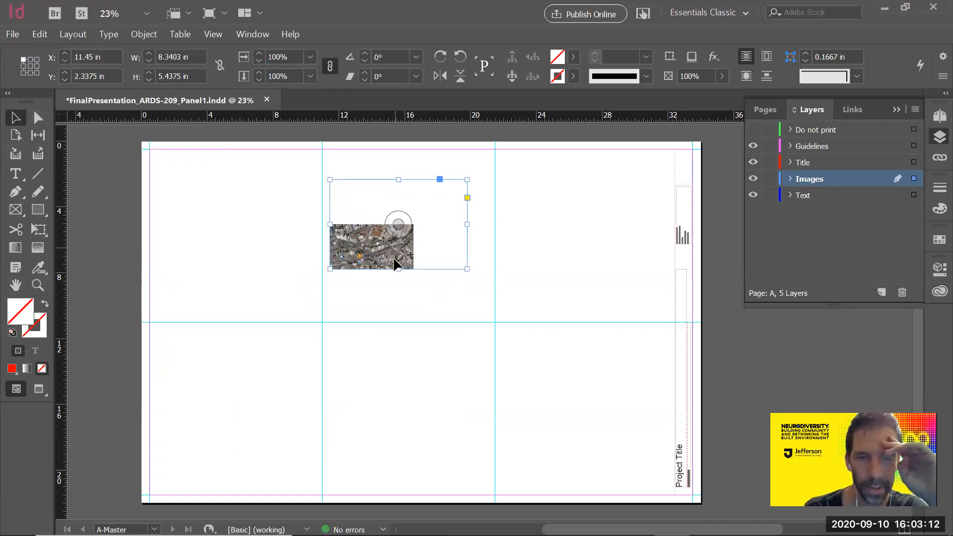
{"action": "key", "text": "ctrl+z"}
{"action": "key", "text": "ctrl+z"}
{"action": "key", "text": "ctrl+z"}
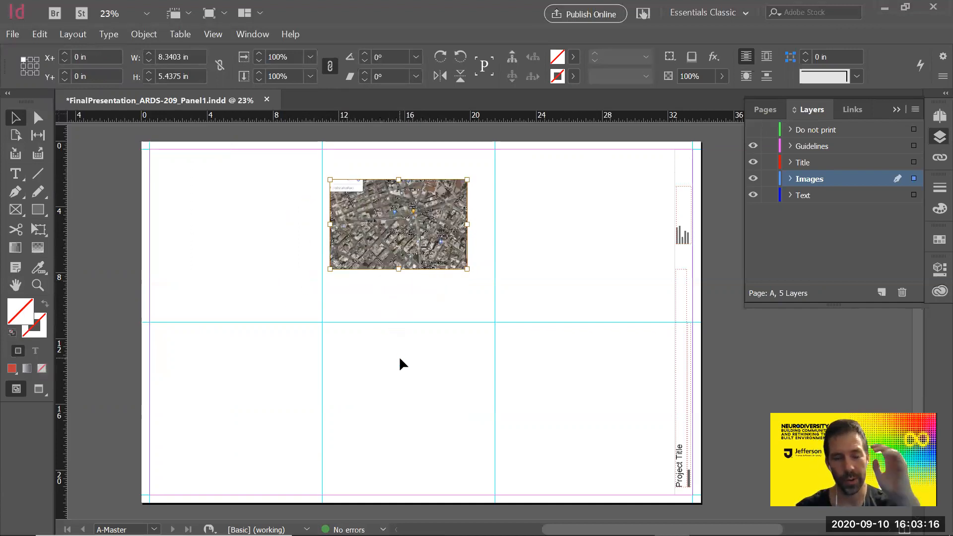
- Offset the aerial image's content within its frame by about -1.2 in X and 0.41 in Y, restore it, and reselect the frame
{"action": "key", "text": "Escape"}
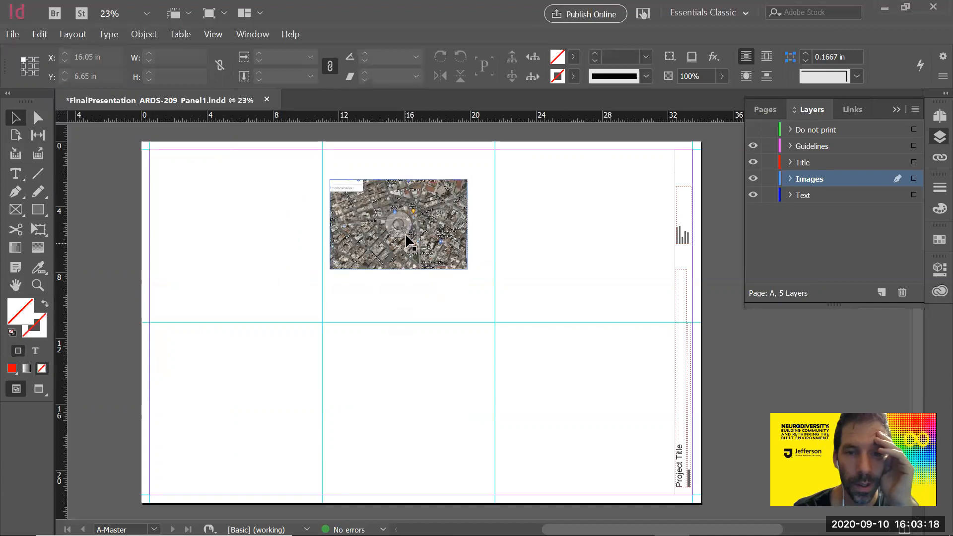
{"action": "left_click", "coordinate": [400, 223]}
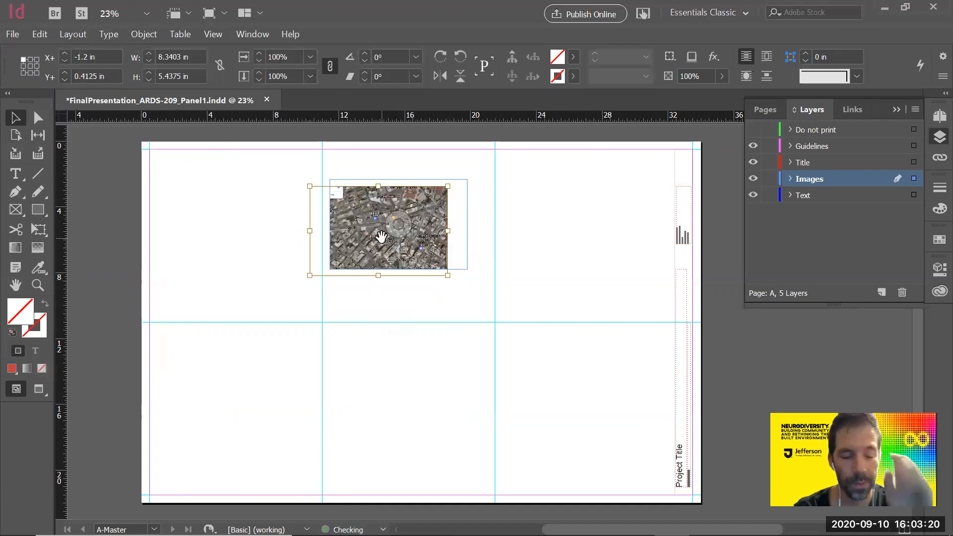
{"action": "left_click", "coordinate": [550, 225]}
{"action": "left_click", "coordinate": [447, 195]}
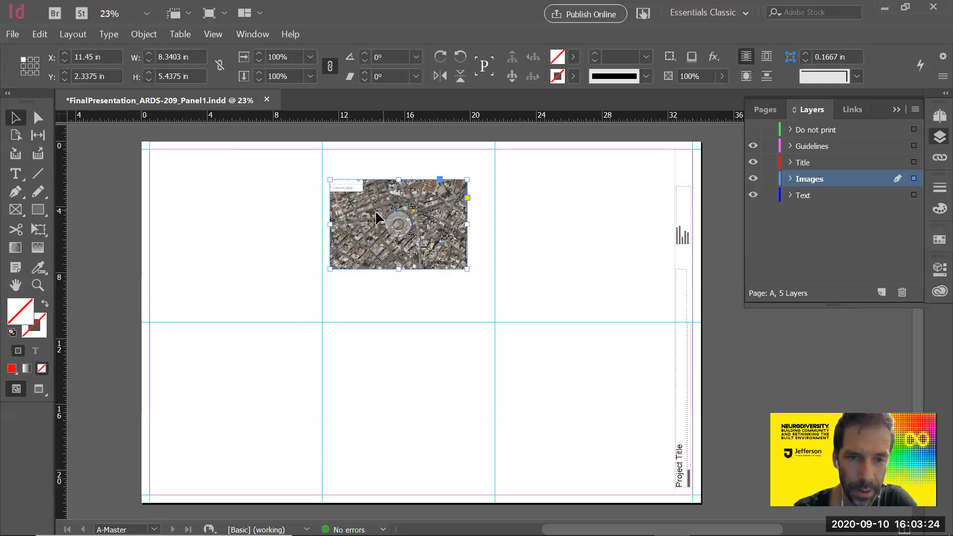
- Move the aerial image's frame within the upper middle grid cell to about X 12.41 in and Y 3.19 in
{"action": "left_click_drag", "start_coordinate": [423, 192], "coordinate": [314, 222]}
{"action": "left_click_drag", "start_coordinate": [216, 228], "coordinate": [366, 216]}
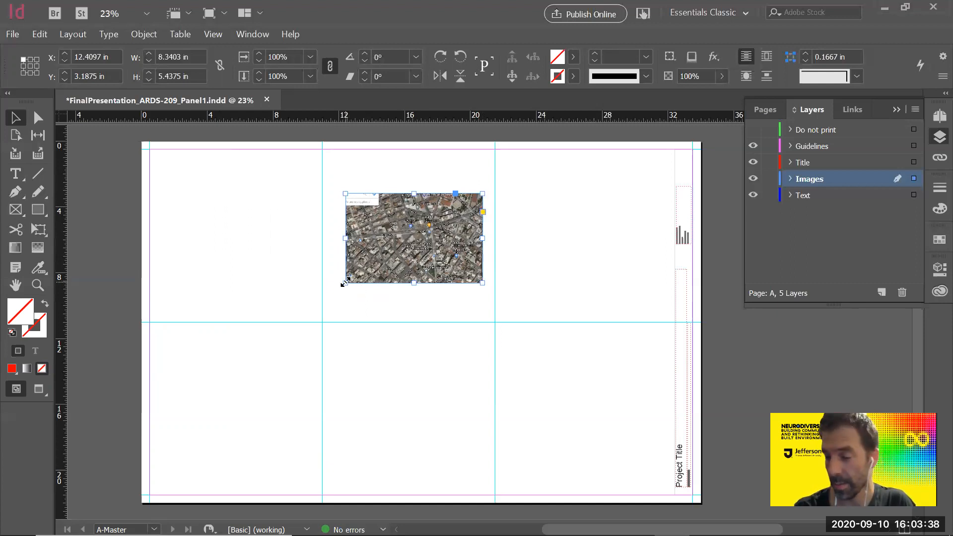
- Try enlarging the aerial image's frame without its content to about 14.38 by 8.71 in and 13.82 by 9.01 in, restoring it each time
{"action": "left_click_drag", "start_coordinate": [345, 282], "coordinate": [248, 340]}
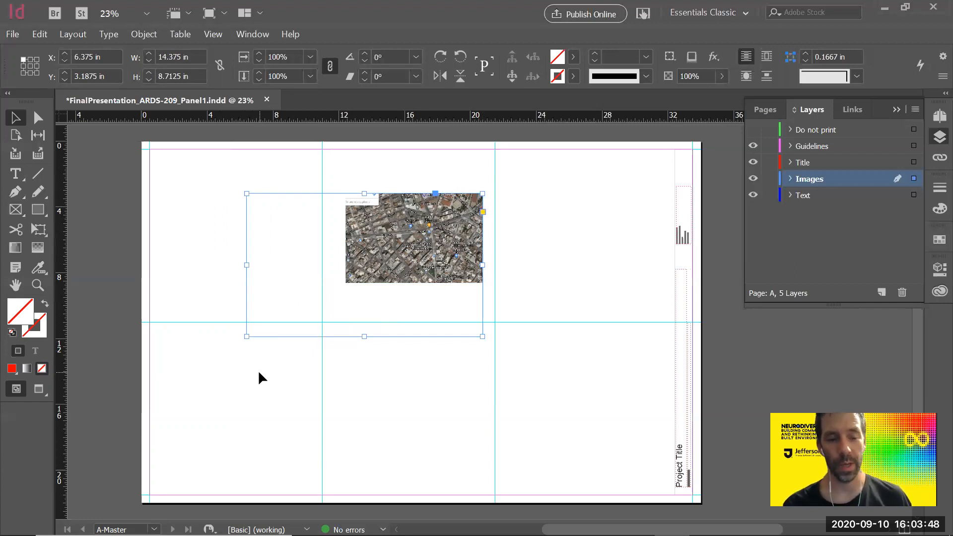
{"action": "key", "text": "ctrl+alt+c"}
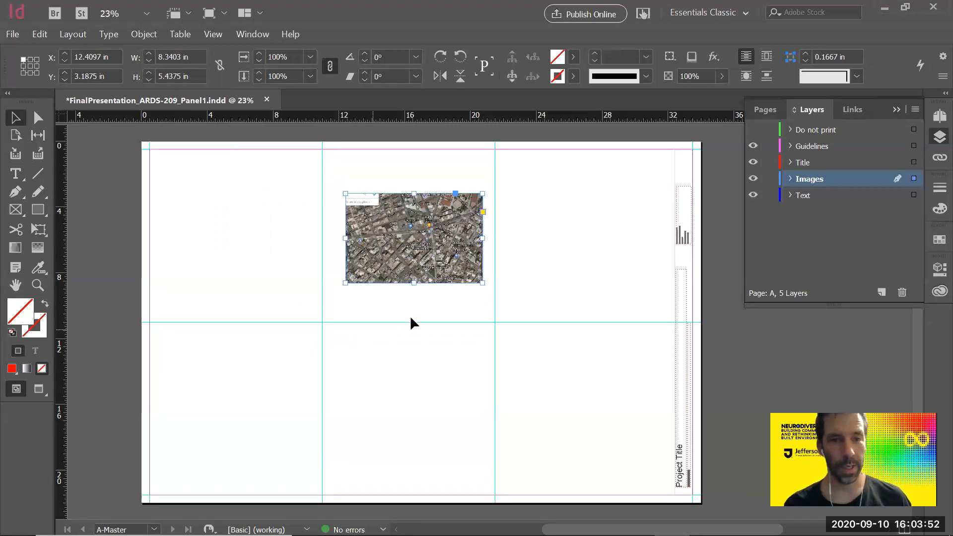
{"action": "left_click_drag", "start_coordinate": [346, 283], "coordinate": [255, 342]}
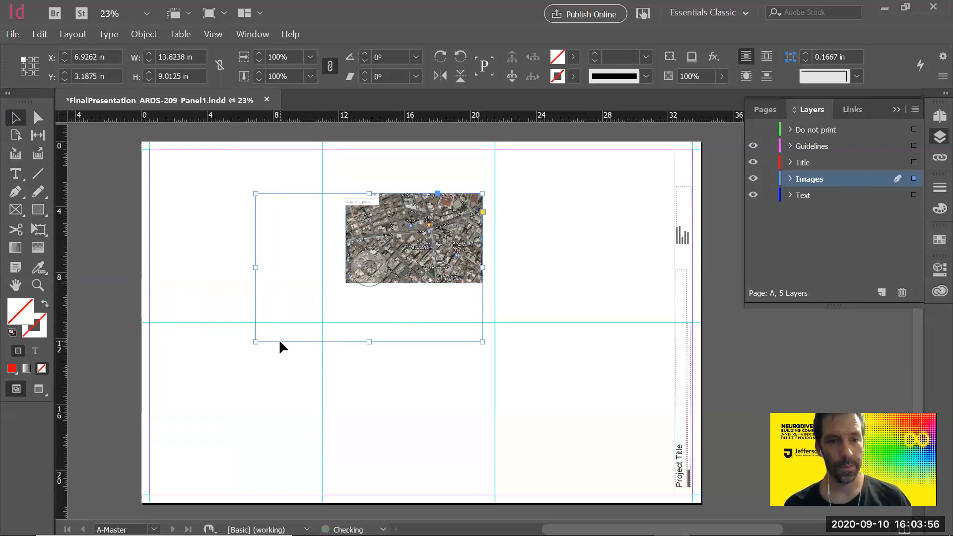
{"action": "key", "text": "ctrl+z"}
- Try scaling the aerial image with its frame proportionally to about 13.76, 15.6 and 16.01 in wide, undoing each attempt
{"action": "left_click_drag", "start_coordinate": [344, 285], "coordinate": [254, 343]}
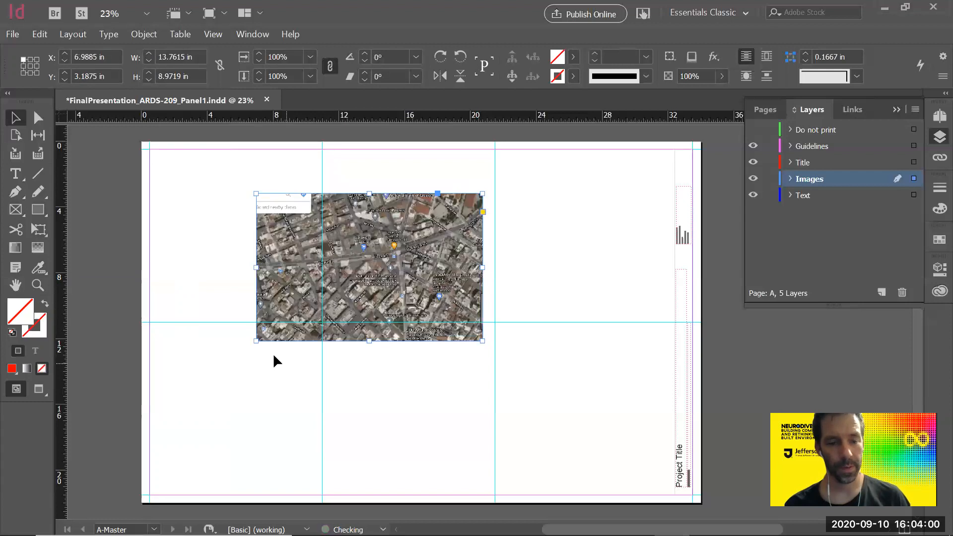
{"action": "key", "text": "ctrl+z"}
{"action": "left_click_drag", "start_coordinate": [346, 284], "coordinate": [256, 362]}
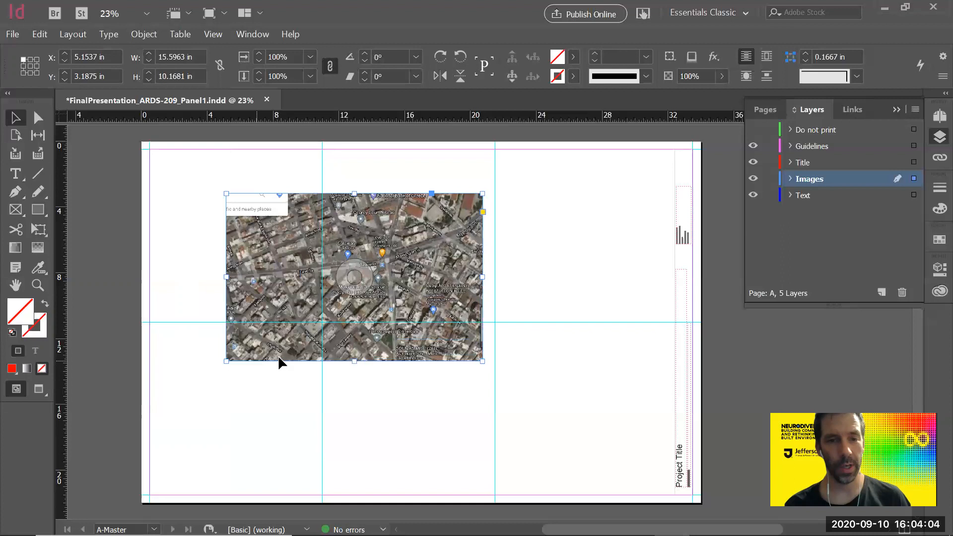
{"action": "key", "text": "ctrl+z"}
{"action": "left_click_drag", "start_coordinate": [343, 288], "coordinate": [272, 368]}
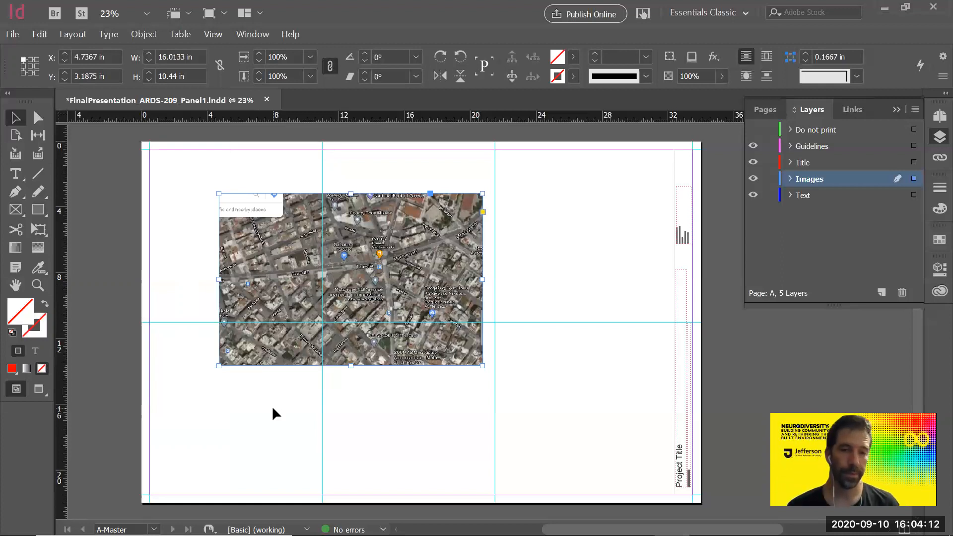
{"action": "key", "text": "ctrl+z"}
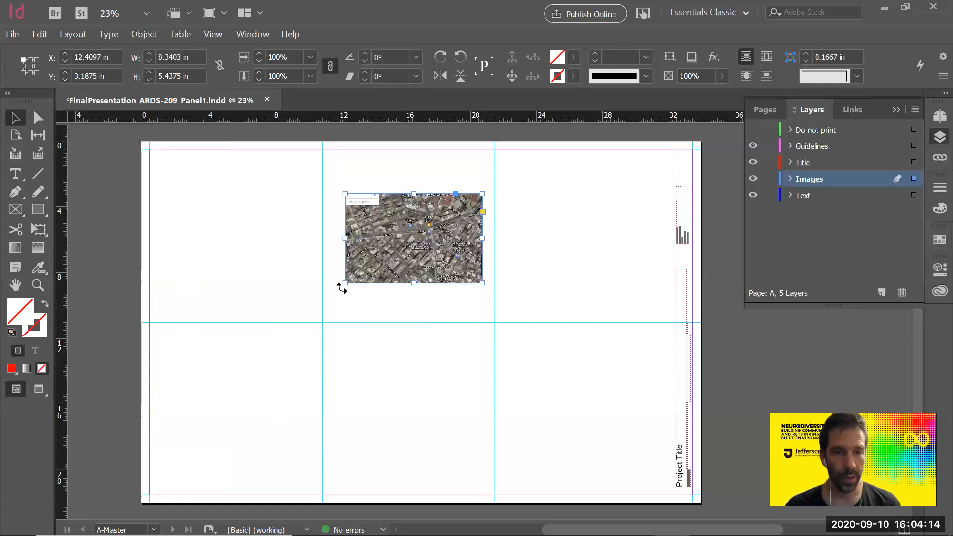
- Try stretching the aerial image unevenly to about 7.26 by 14.79 in and scaling it proportionally to about 15.43 by 10.06 in, undoing both
{"action": "left_click_drag", "start_coordinate": [345, 283], "coordinate": [293, 440]}
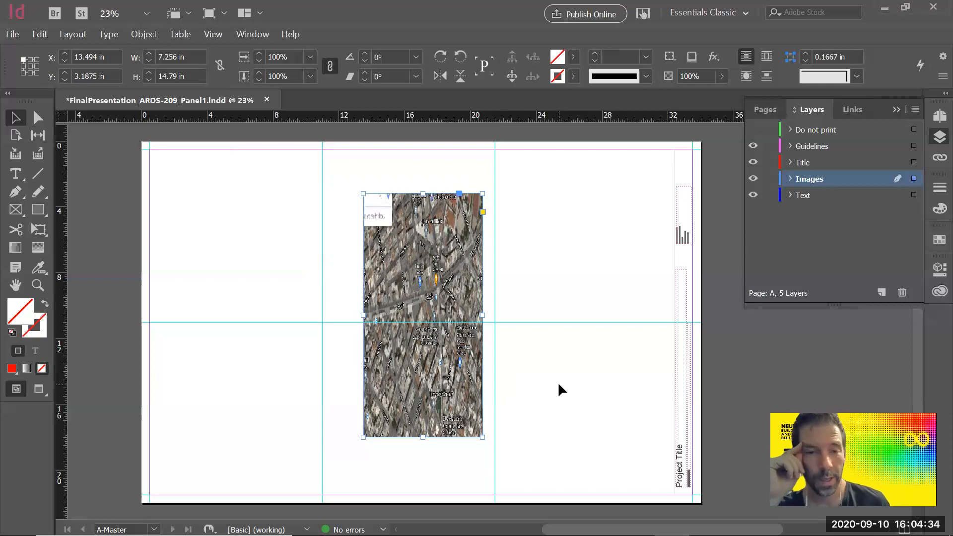
{"action": "key", "text": "ctrl+z"}
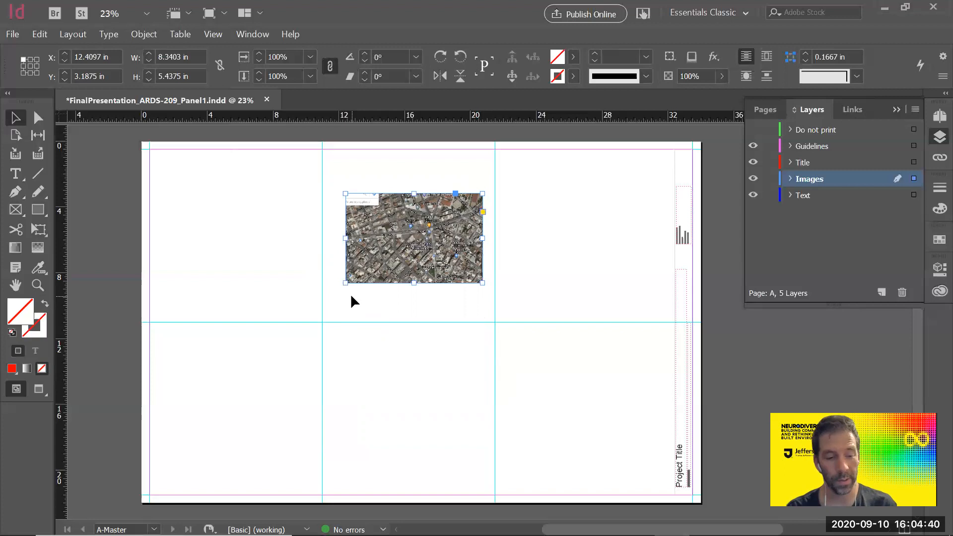
{"action": "left_click_drag", "start_coordinate": [346, 283], "coordinate": [272, 361]}
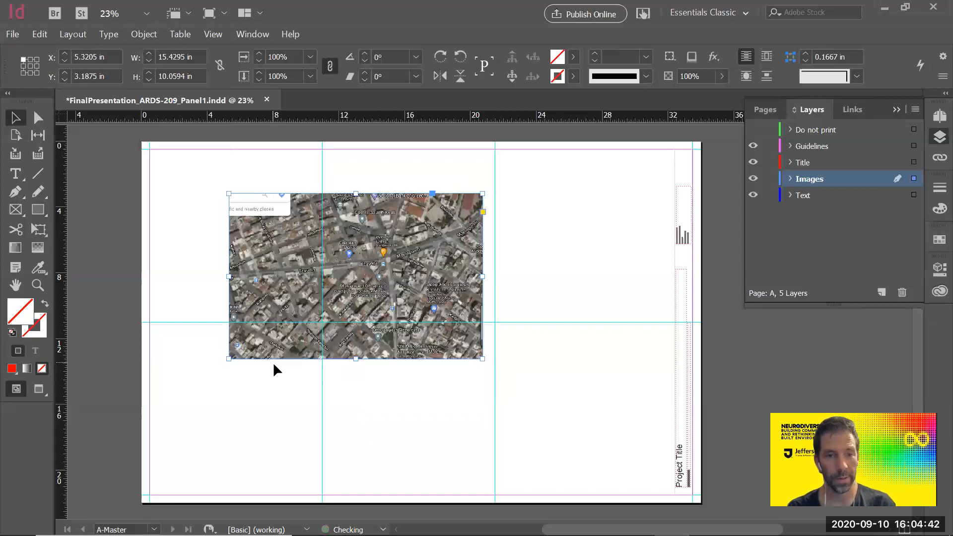
{"action": "key", "text": "ctrl+z"}
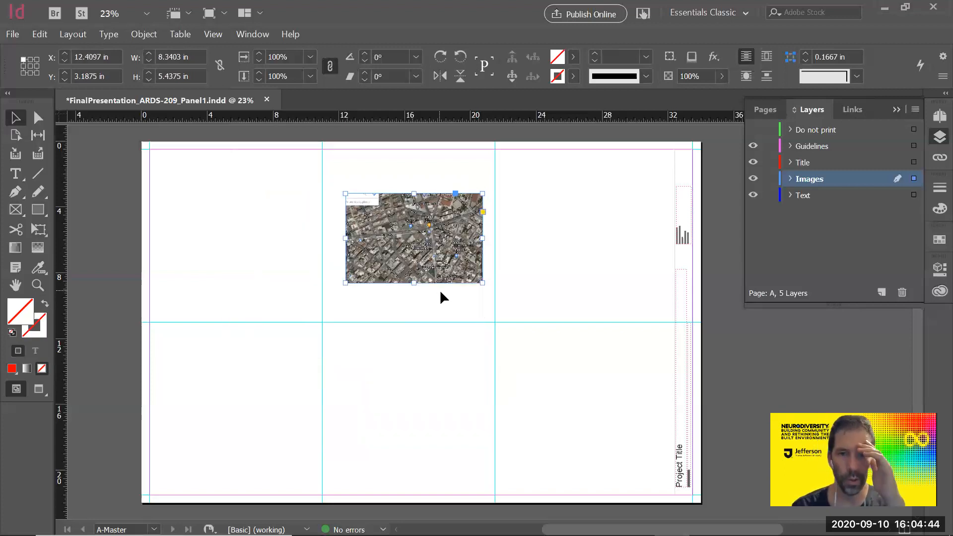
- Try scaling the aerial image by 200% with the Scale transform and moving it to about X 4.82, Y 1.55 in, undoing both
{"action": "right_click", "coordinate": [443, 258]}
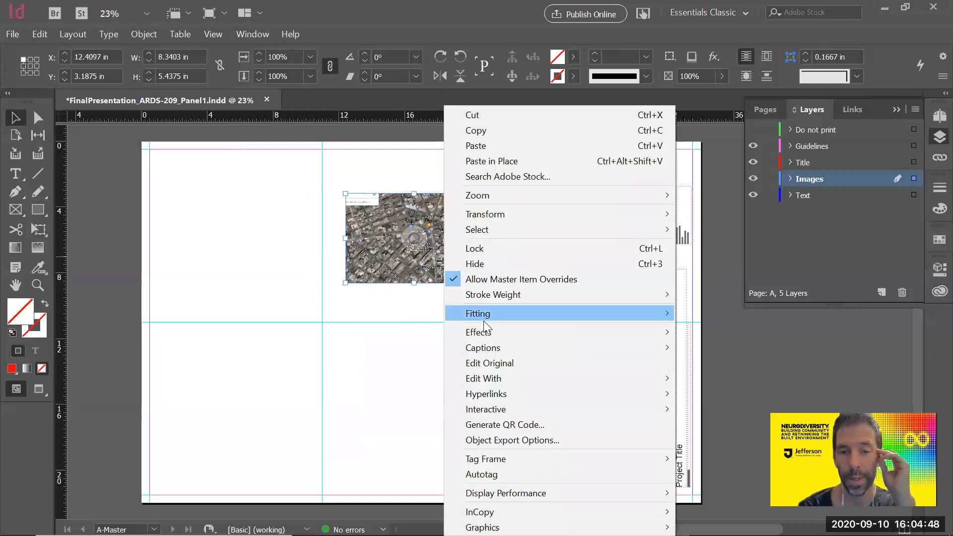
{"action": "mouse_move", "coordinate": [499, 214]}
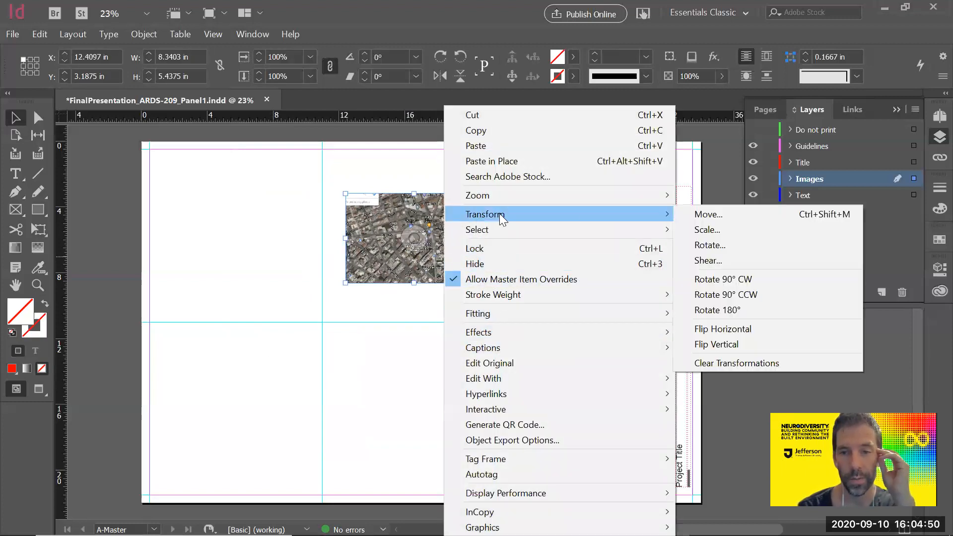
{"action": "left_click", "coordinate": [722, 229]}
{"action": "left_click_drag", "start_coordinate": [475, 216], "coordinate": [594, 205]}
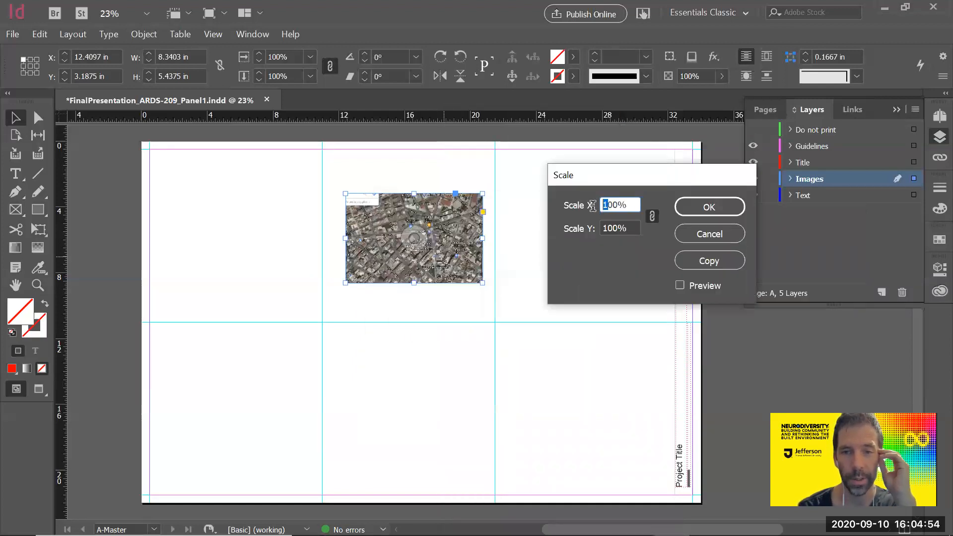
{"action": "type", "text": "2"}
{"action": "left_click", "coordinate": [696, 209]}
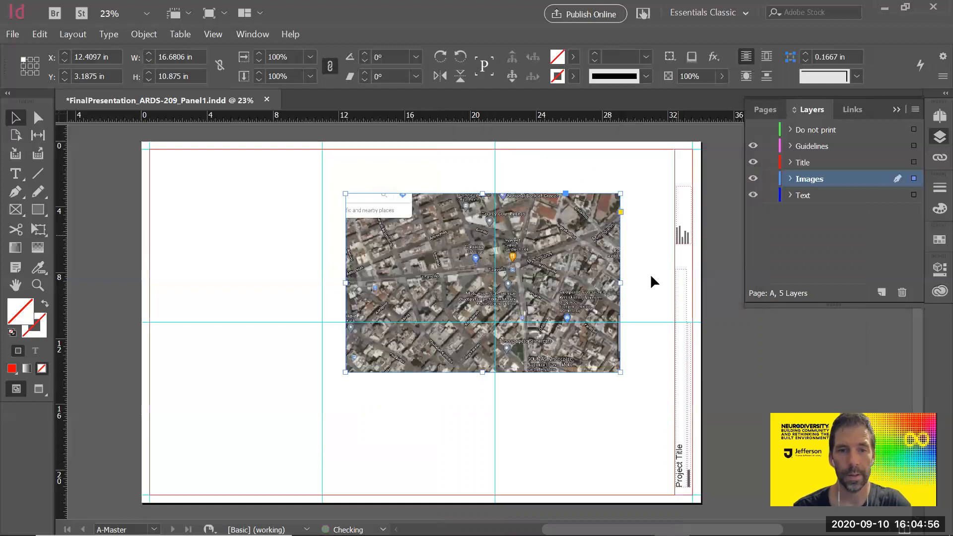
{"action": "left_click_drag", "start_coordinate": [587, 362], "coordinate": [461, 334]}
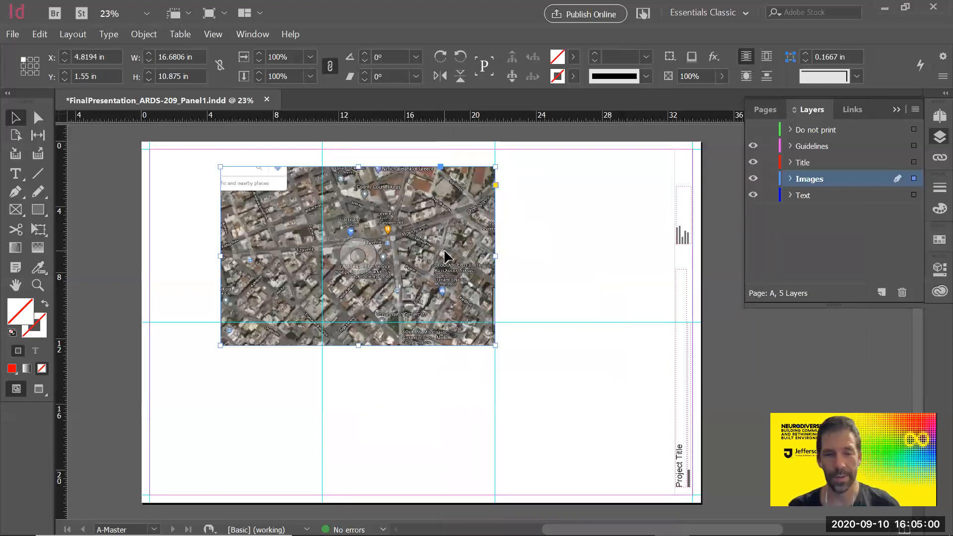
{"action": "key", "text": "ctrl+z"}
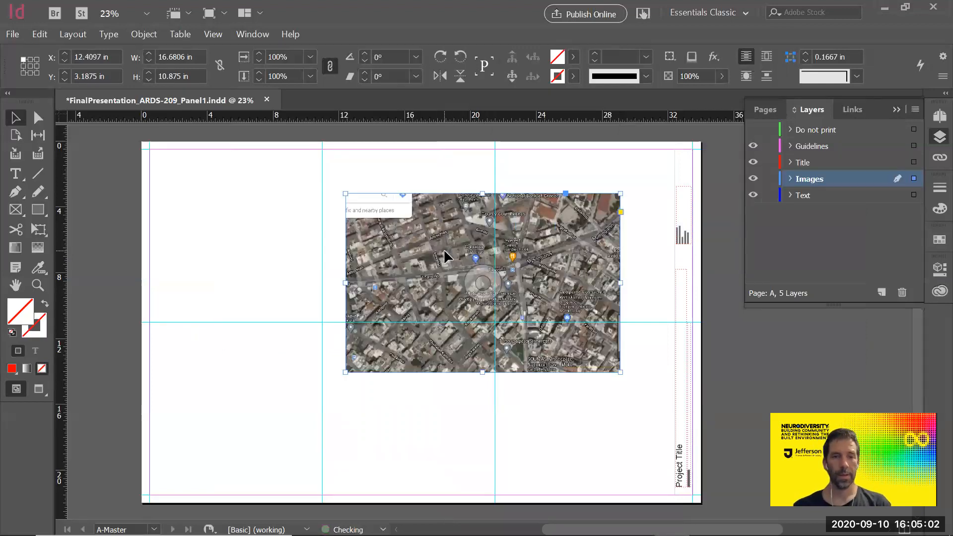
{"action": "key", "text": "ctrl+z"}
- Scale the aerial image together with its frame proportionally to about 14.1 by 9.19 in, anchored at its upper right corner, and keep it selected
{"action": "left_click_drag", "start_coordinate": [346, 284], "coordinate": [288, 348]}
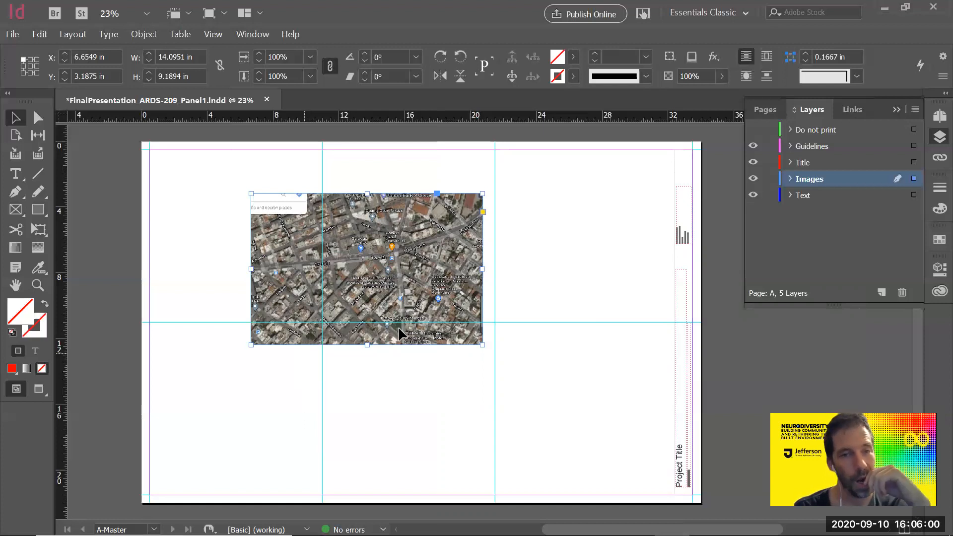
{"action": "left_click", "coordinate": [393, 351]}
{"action": "left_click", "coordinate": [399, 304]}
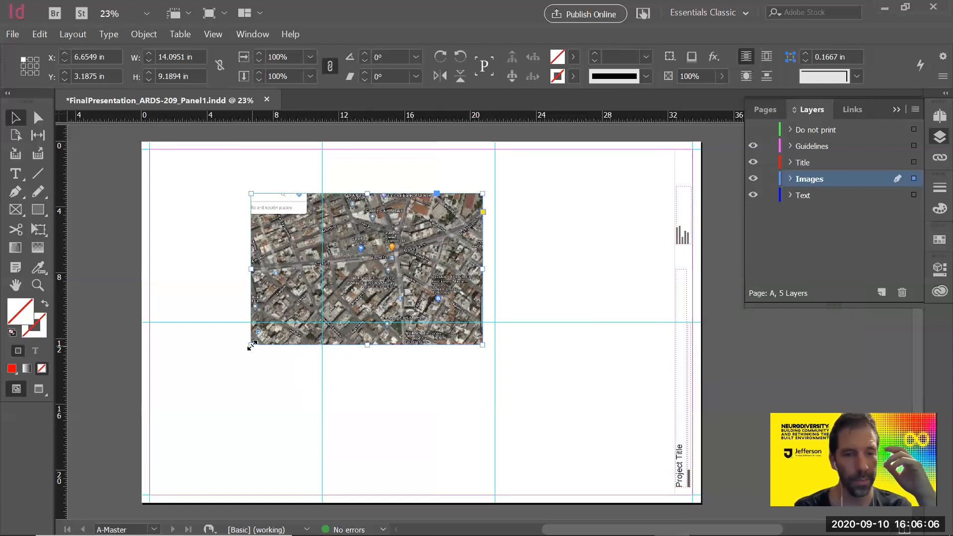
- Try cropping the aerial image to about 7.8 by 5.69 in, undo it, and trim the frame slightly inside the image's left, top and bottom edges
{"action": "left_click_drag", "start_coordinate": [251, 346], "coordinate": [356, 288]}
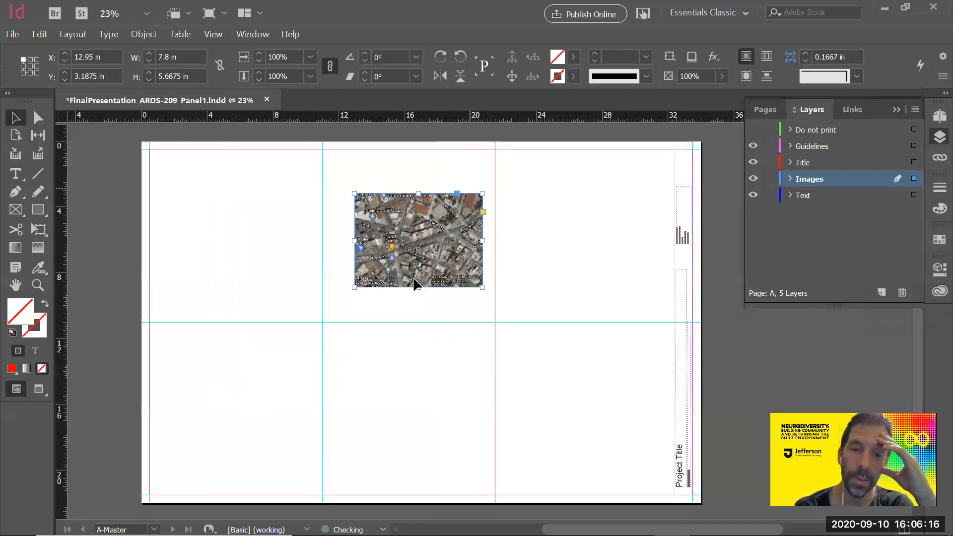
{"action": "key", "text": "ctrl+z"}
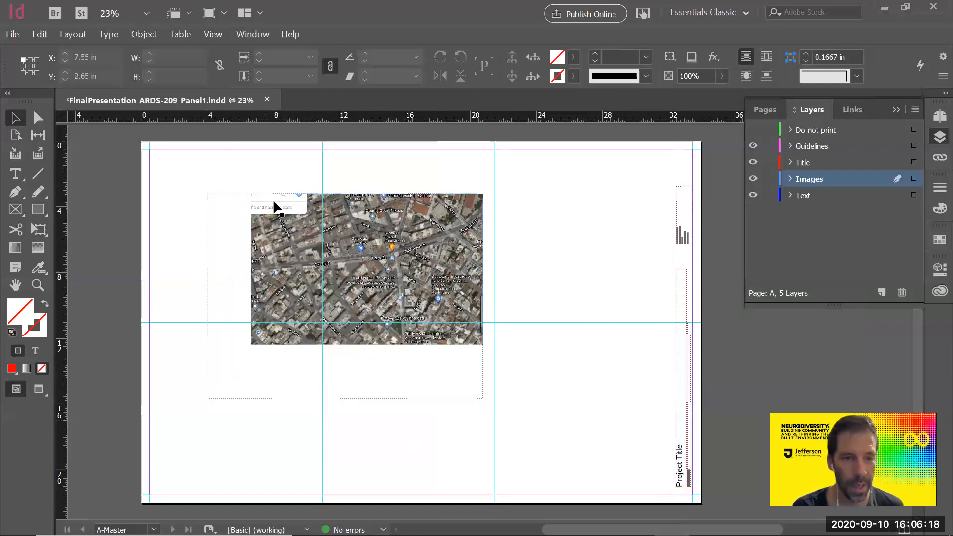
{"action": "left_click", "coordinate": [208, 201]}
{"action": "left_click_drag", "start_coordinate": [210, 400], "coordinate": [252, 338]}
{"action": "left_click_drag", "start_coordinate": [251, 194], "coordinate": [259, 216]}
{"action": "left_click", "coordinate": [183, 281]}
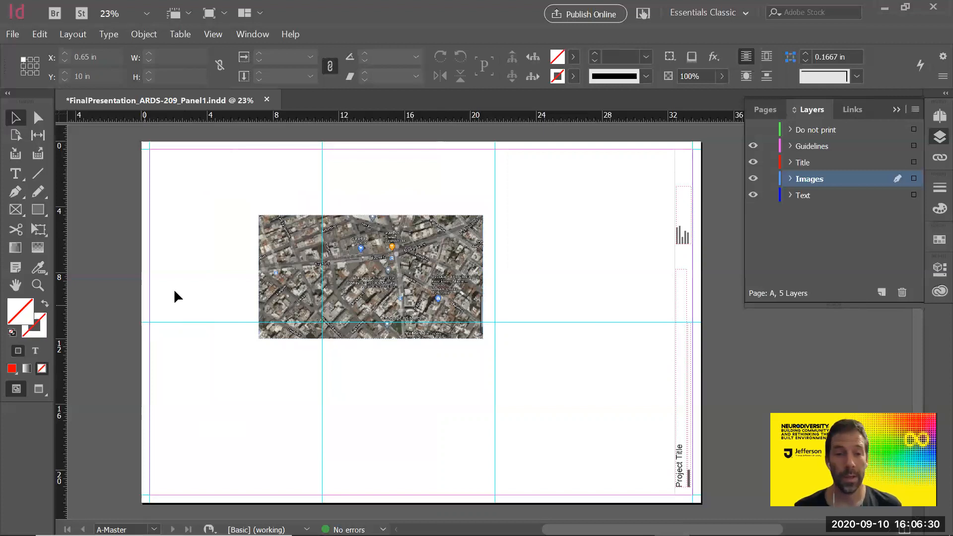
- Scale the cropped aerial image to about 9.47 by 5.21 in at X 2, Y 3.05 in, and duplicate it into a two-by-two arrangement
{"action": "left_click_drag", "start_coordinate": [448, 260], "coordinate": [364, 236]}
{"action": "left_click_drag", "start_coordinate": [399, 315], "coordinate": [330, 276]}
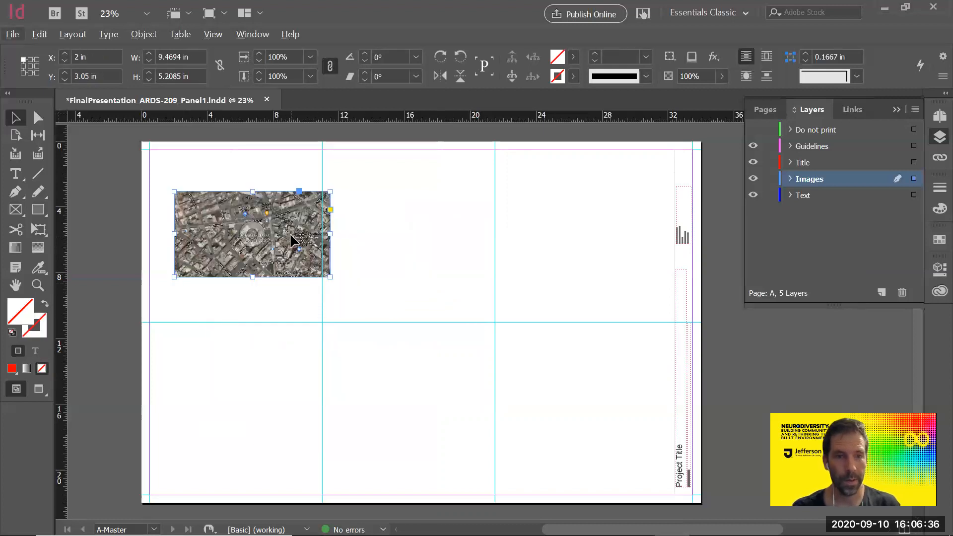
{"action": "mouse_move", "coordinate": [294, 230]}
{"action": "left_mouse_down"}
{"action": "mouse_move", "coordinate": [468, 266]}
{"action": "mouse_move", "coordinate": [472, 224]}
{"action": "mouse_move", "coordinate": [472, 350]}
{"action": "mouse_move", "coordinate": [482, 347]}
{"action": "mouse_move", "coordinate": [460, 378]}
{"action": "left_mouse_up"}
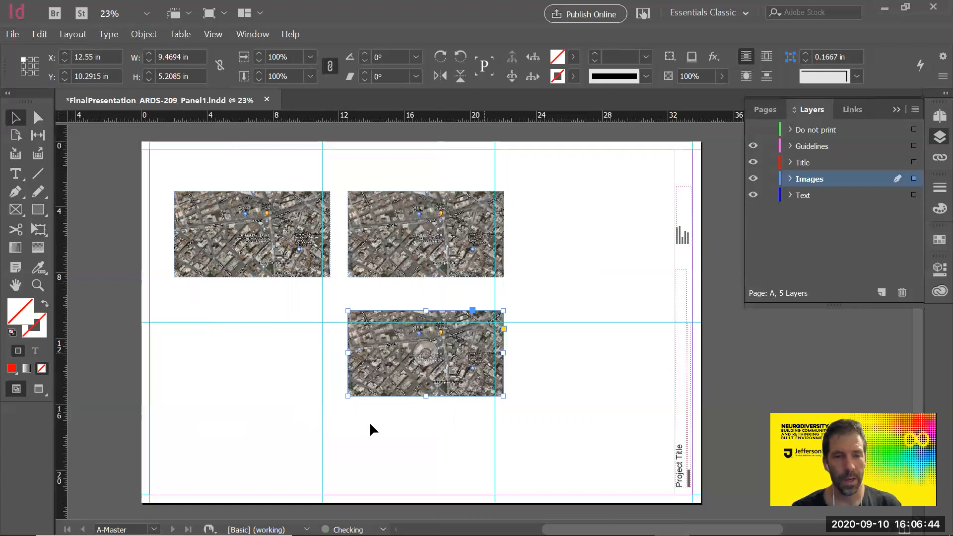
{"action": "left_click", "coordinate": [365, 423]}
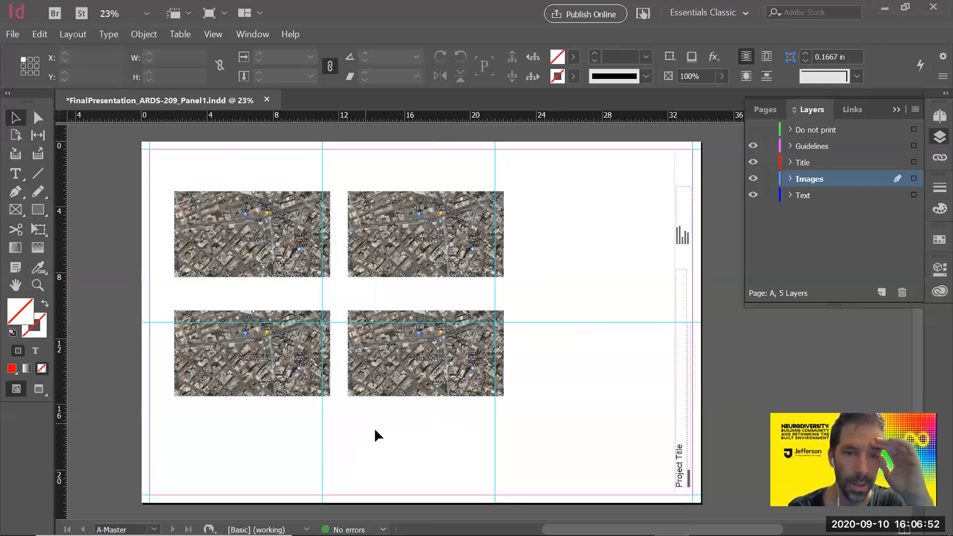
- Move the lower left copy to about X 12.27, Y 14.8 in and the lower right copy into the upper right grid cell
{"action": "left_click_drag", "start_coordinate": [278, 355], "coordinate": [452, 425]}
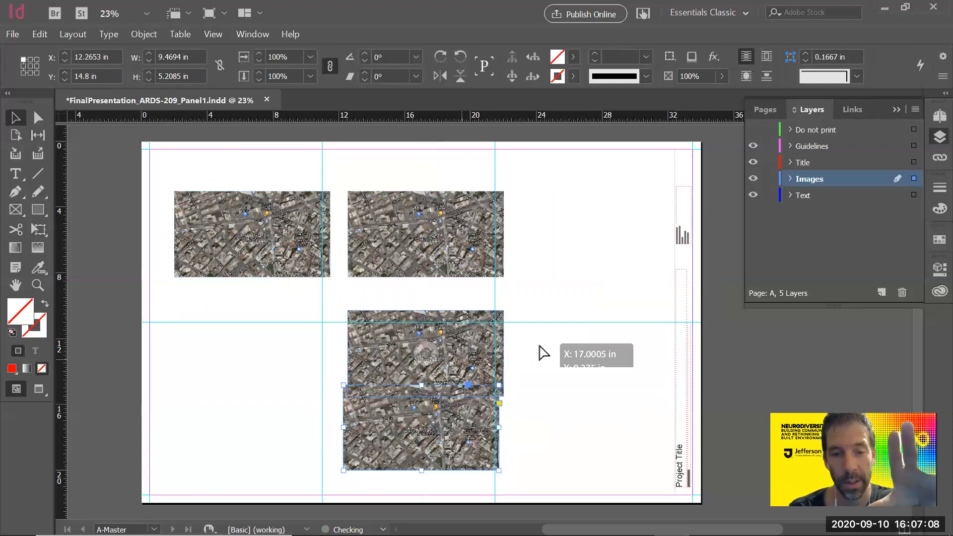
{"action": "left_click_drag", "start_coordinate": [624, 350], "coordinate": [637, 245]}
- Delete the bottom copy and align the remaining three images in one evenly spaced row, with the third at about X 22.06, Y 3.05 in
{"action": "left_click", "coordinate": [474, 412]}
{"action": "left_click_drag", "start_coordinate": [560, 270], "coordinate": [551, 268]}
{"action": "left_click_drag", "start_coordinate": [425, 268], "coordinate": [417, 268]}
{"action": "left_click_drag", "start_coordinate": [547, 269], "coordinate": [531, 271]}
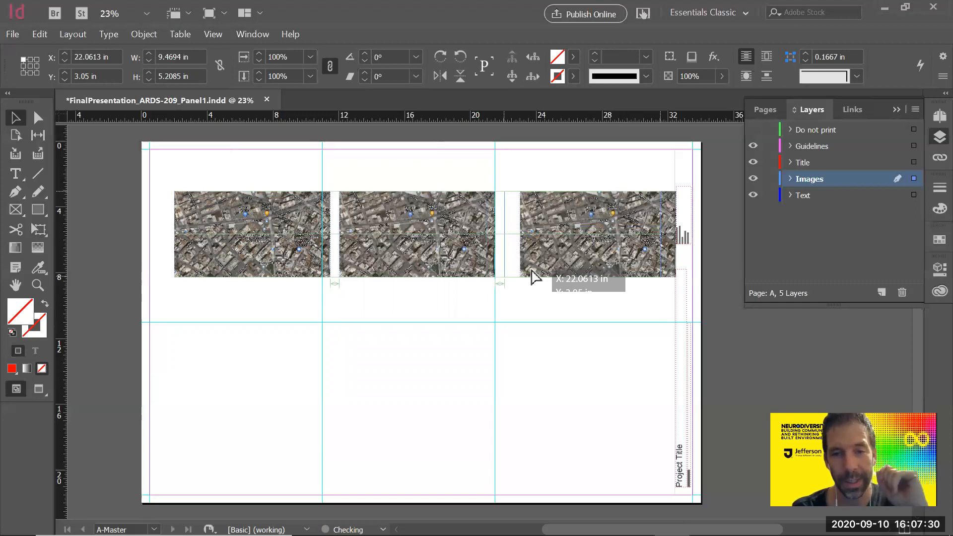
{"action": "left_click_drag", "start_coordinate": [531, 270], "coordinate": [529, 270]}
{"action": "left_click", "coordinate": [532, 349]}
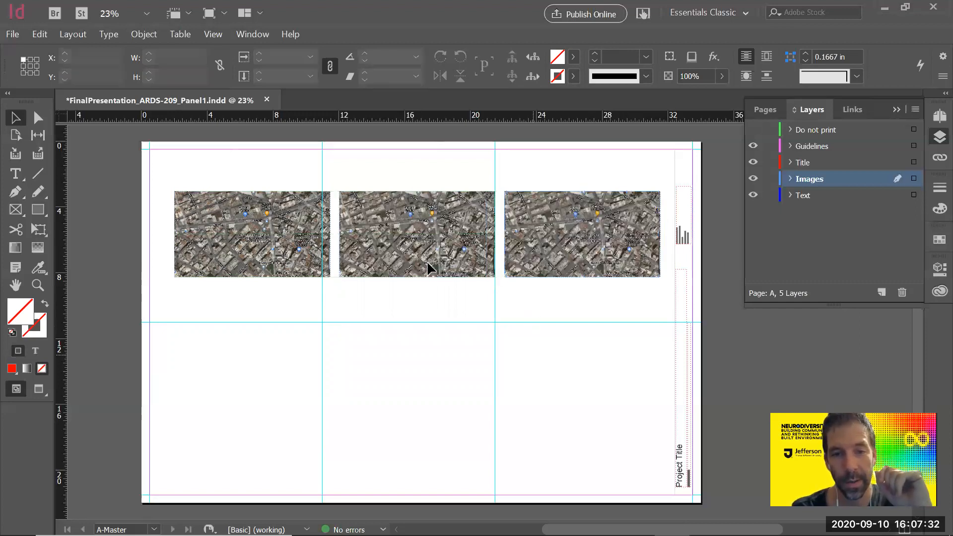
- Try scaling the three-image row together to about 31.98 by 5.64 in, and undo back to before the bottom copy's deletion
{"action": "left_click", "coordinate": [300, 234]}
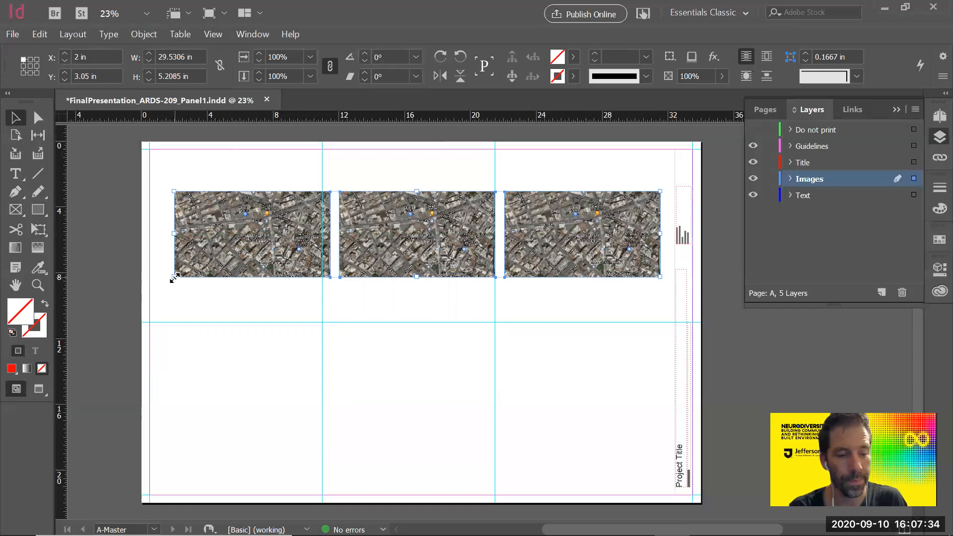
{"action": "left_click_drag", "start_coordinate": [175, 279], "coordinate": [151, 281]}
{"action": "left_click_drag", "start_coordinate": [654, 277], "coordinate": [677, 269]}
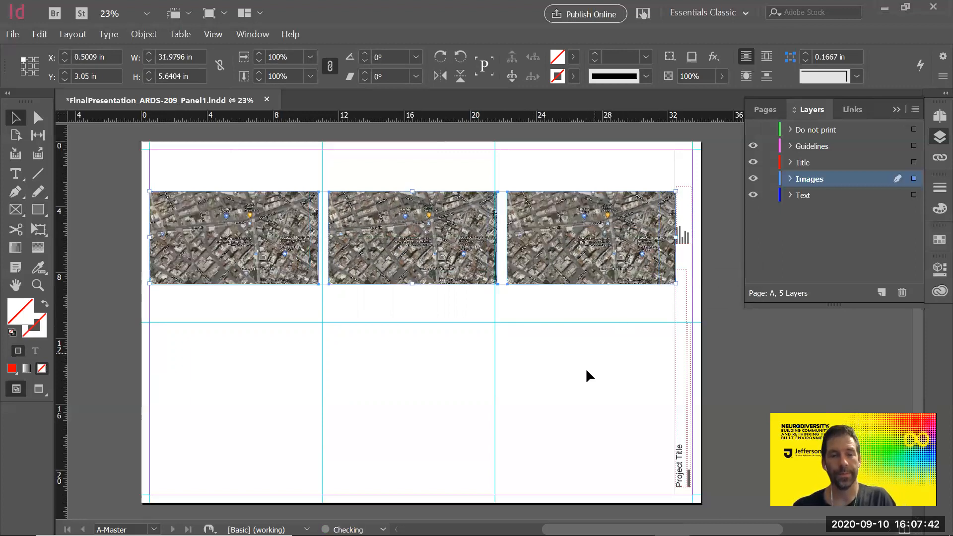
{"action": "key", "text": "ctrl+z"}
{"action": "key", "text": "ctrl+z"}
{"action": "key", "text": "ctrl+z"}
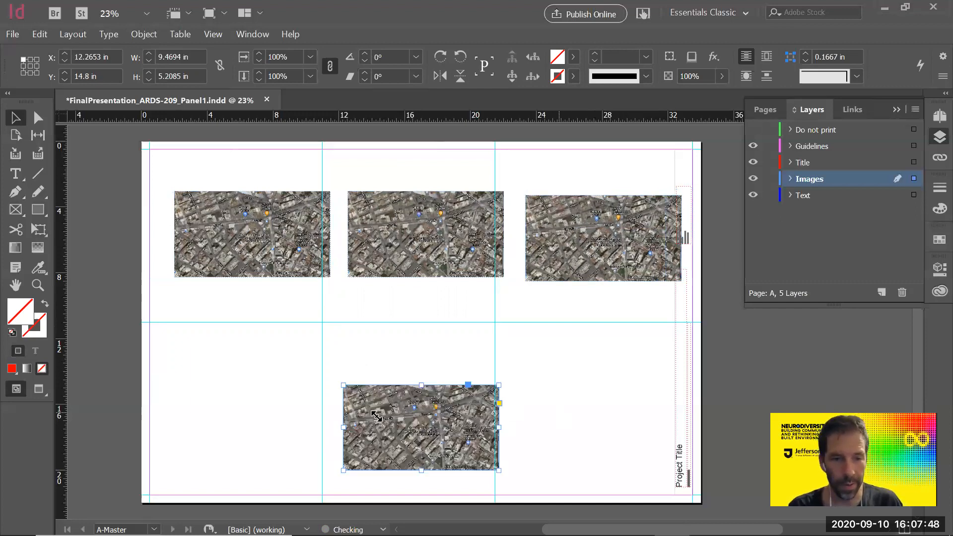
- Crop the bottom copy to about 4.68 by 3.93 in at X 4.7, Y 11.45 in, and the upper middle copy to about 8.95 by 2.6 in
{"action": "key", "text": "ctrl+z"}
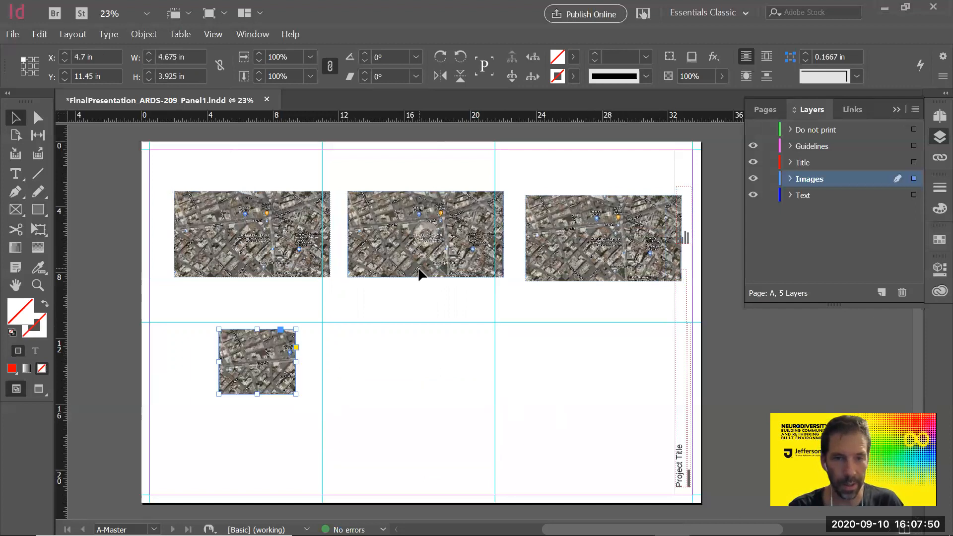
{"action": "left_click", "coordinate": [499, 266]}
{"action": "left_click_drag", "start_coordinate": [502, 276], "coordinate": [495, 234]}
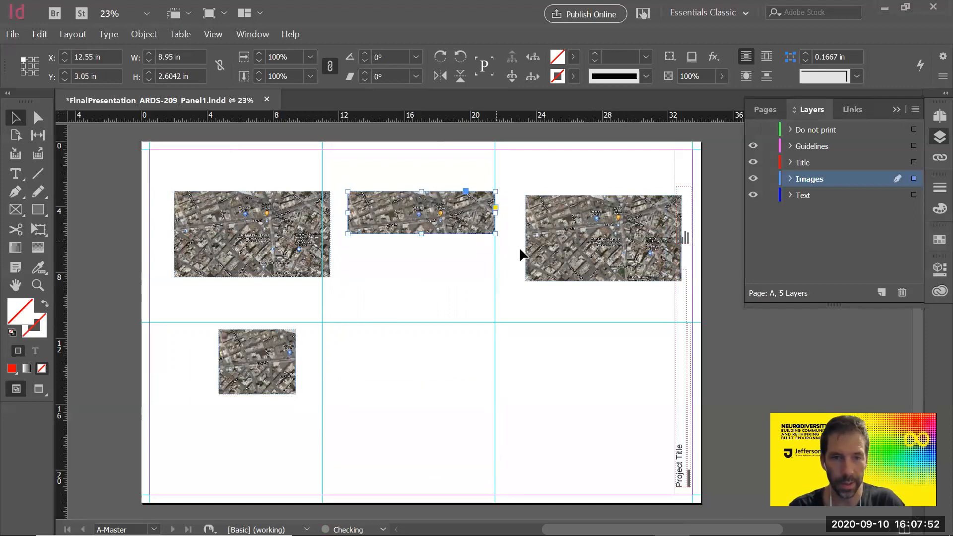
- Delete the aerial image copy in the upper right grid cell
{"action": "left_click", "coordinate": [546, 268]}
{"action": "key", "text": "Delete"}
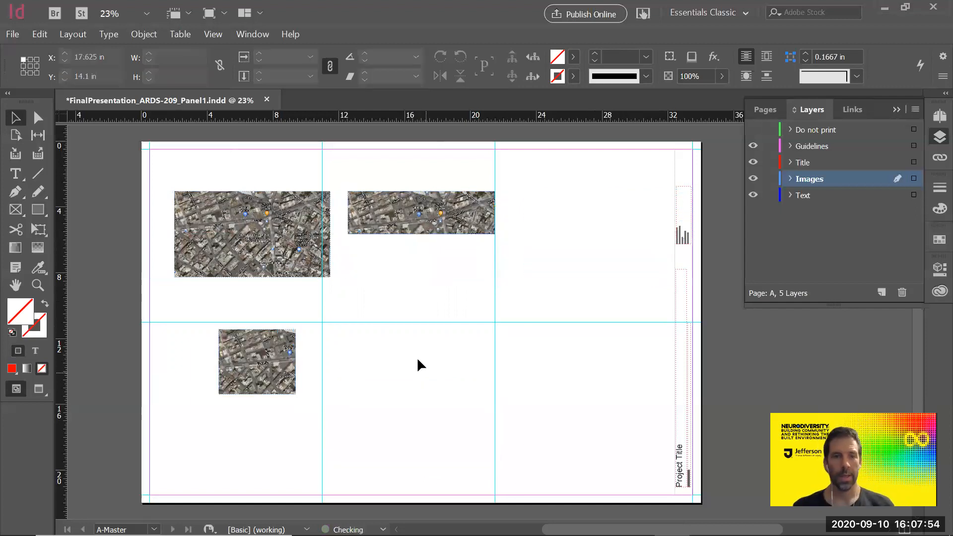
- Scale the upper middle and bottom images to the first image's height of about 5.21 in and line up all three in one row
{"action": "left_click", "coordinate": [361, 228]}
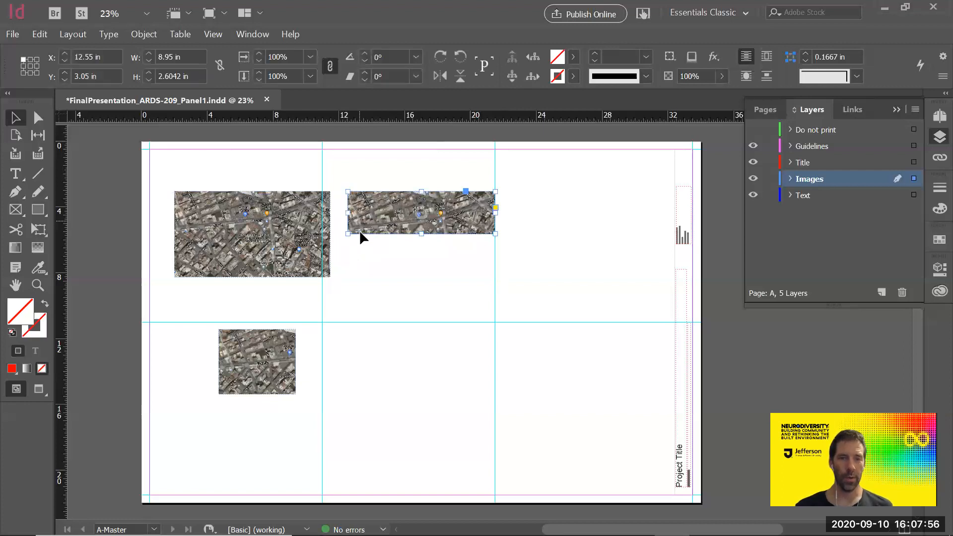
{"action": "left_click_drag", "start_coordinate": [498, 236], "coordinate": [532, 281]}
{"action": "left_click", "coordinate": [321, 263], "text": "shift"}
{"action": "left_click_drag", "start_coordinate": [381, 251], "coordinate": [361, 250]}
{"action": "left_click_drag", "start_coordinate": [282, 372], "coordinate": [286, 241]}
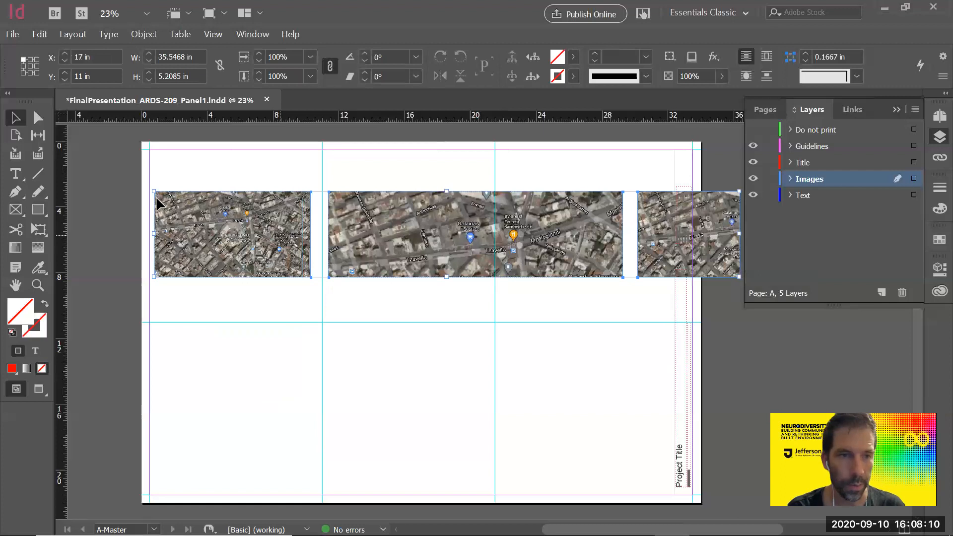
- Scale the three-image row down to about 20.55 by 3.01 in and move it to X 1.83, Y 4.51 in
{"action": "left_click_drag", "start_coordinate": [153, 192], "coordinate": [403, 268]}
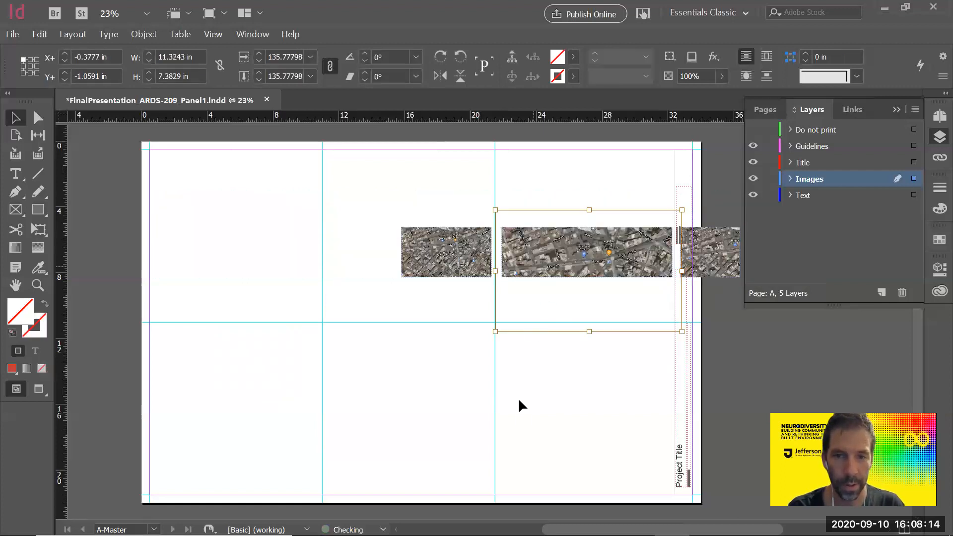
{"action": "left_click", "coordinate": [737, 214]}
{"action": "left_click", "coordinate": [715, 247]}
{"action": "left_click", "coordinate": [570, 246], "text": "shift"}
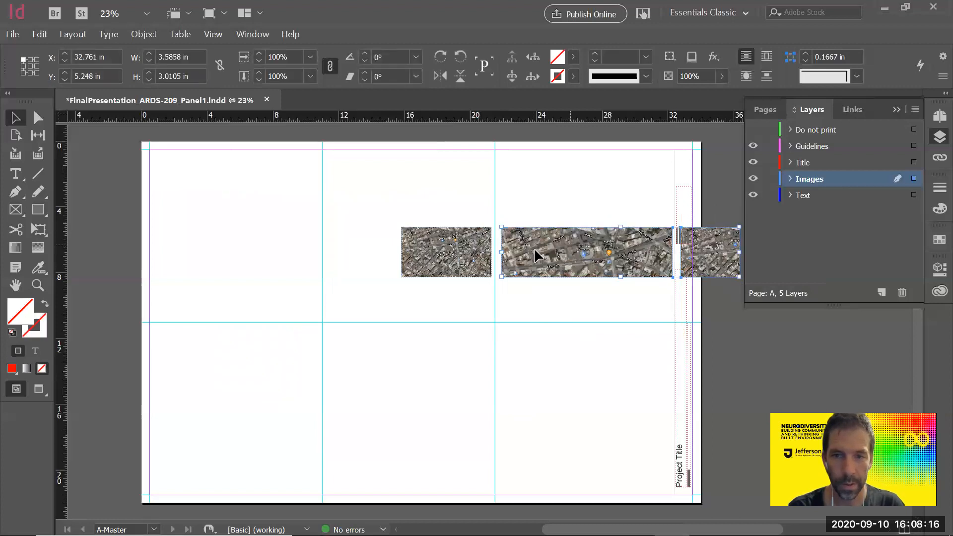
{"action": "left_click_drag", "start_coordinate": [520, 250], "coordinate": [293, 233]}
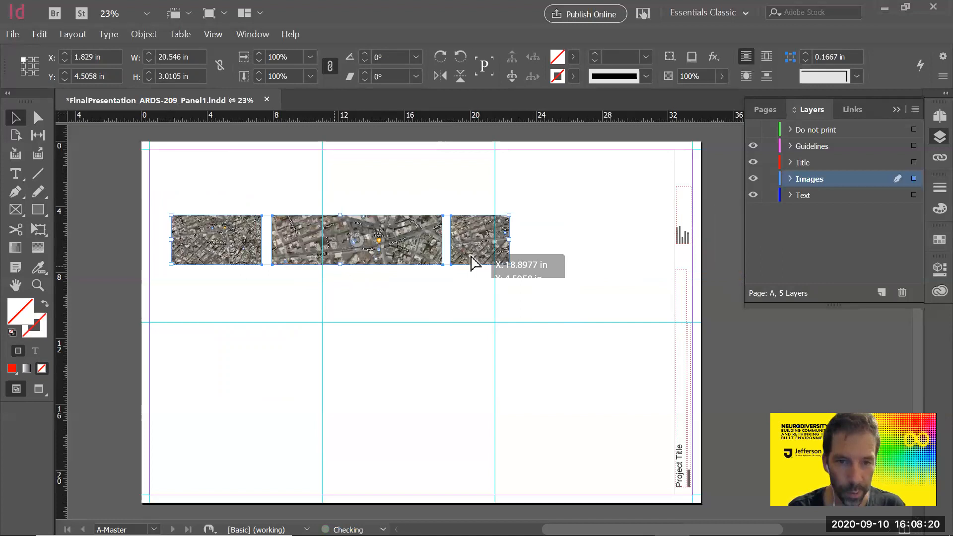
- Even out the gap before the third image, and place the row at X 0.5, Y 3.8 in, scaled to about 31.98 by 4.66 in
{"action": "left_click_drag", "start_coordinate": [470, 257], "coordinate": [472, 258]}
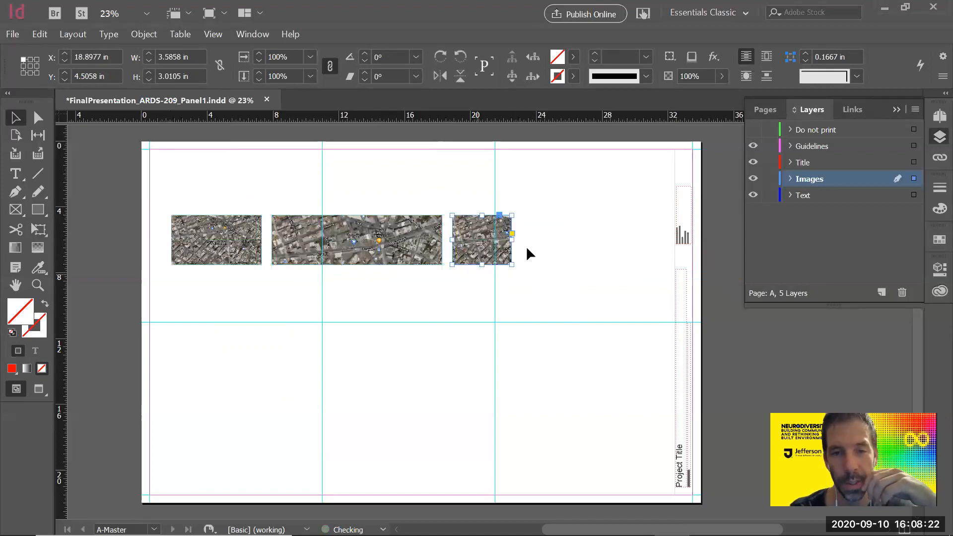
{"action": "left_click_drag", "start_coordinate": [310, 239], "coordinate": [161, 213]}
{"action": "left_click_drag", "start_coordinate": [304, 256], "coordinate": [305, 255]}
{"action": "left_click_drag", "start_coordinate": [486, 253], "coordinate": [678, 239]}
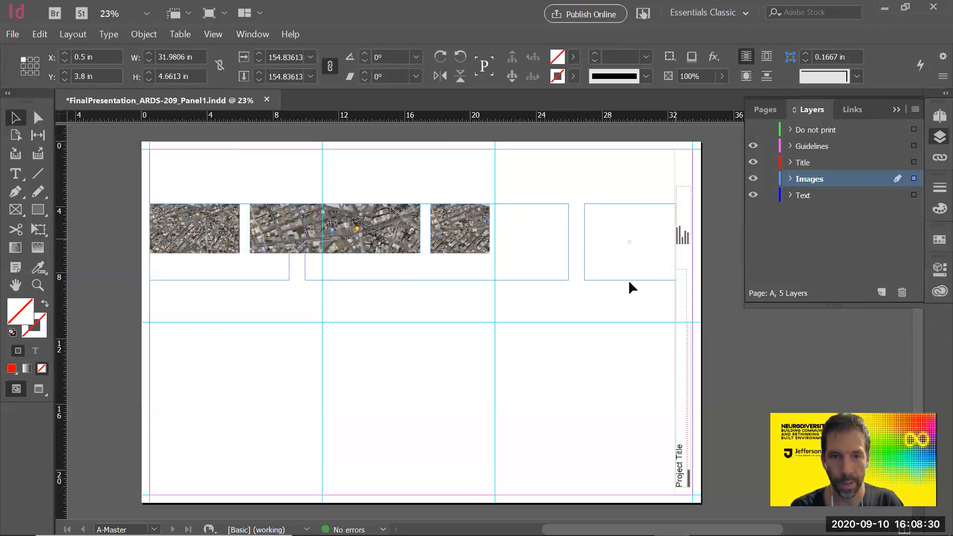
{"action": "left_click", "coordinate": [139, 211]}
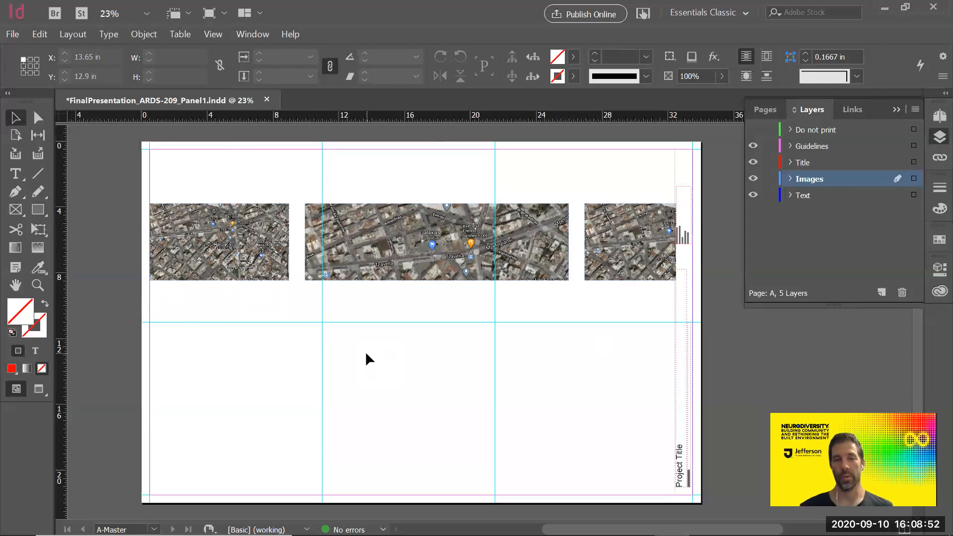
- Enlarge the third image beneath the other two to their combined width, and scale the group to about 20.12 by 21 in at X 0.5, Y 0.5 in
{"action": "left_click_drag", "start_coordinate": [596, 251], "coordinate": [161, 336]}
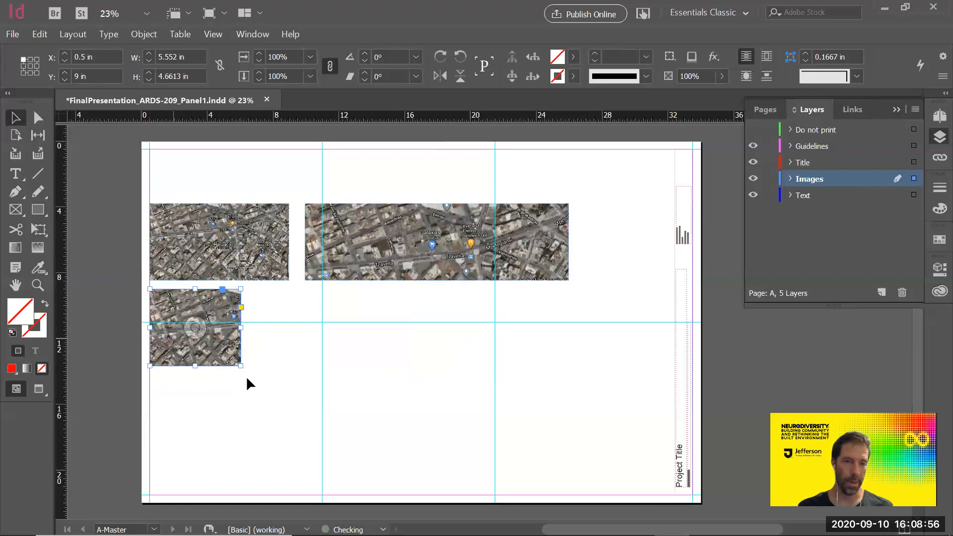
{"action": "left_click_drag", "start_coordinate": [242, 366], "coordinate": [568, 301]}
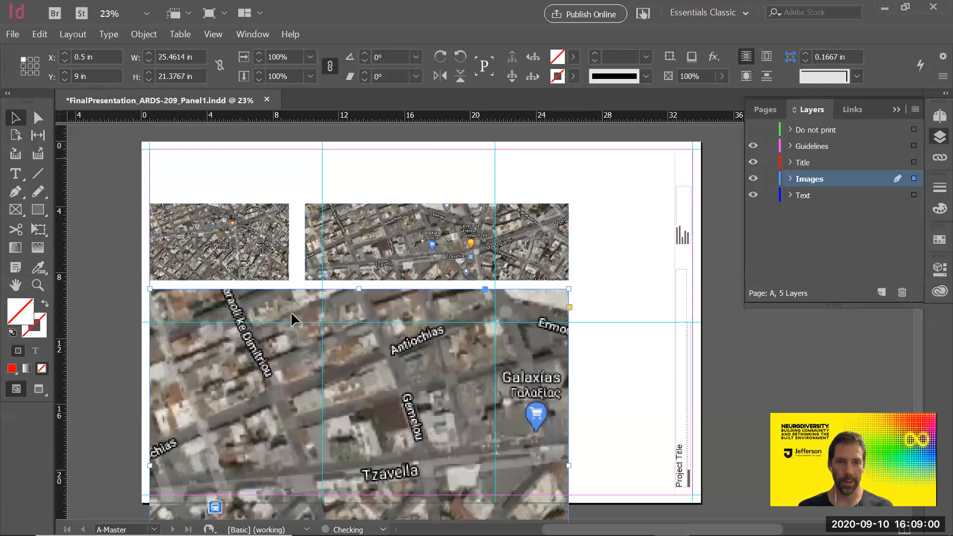
{"action": "left_click_drag", "start_coordinate": [566, 202], "coordinate": [461, 296]}
{"action": "left_click_drag", "start_coordinate": [218, 307], "coordinate": [220, 156]}
{"action": "mouse_move", "coordinate": [479, 493]}
{"action": "left_mouse_down"}
{"action": "mouse_move", "coordinate": [487, 495]}
{"action": "mouse_move", "coordinate": [467, 479]}
{"action": "mouse_move", "coordinate": [467, 495]}
{"action": "left_mouse_up"}
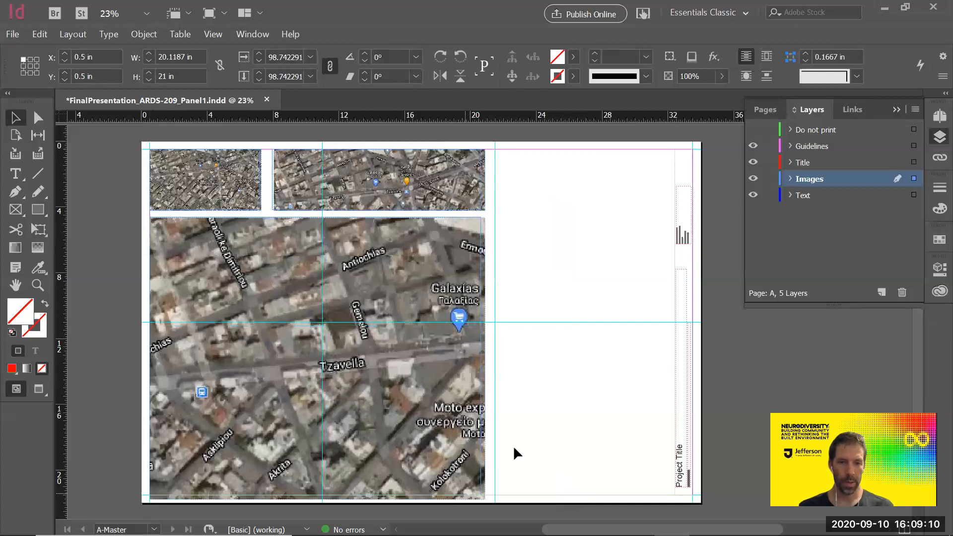
{"action": "left_click", "coordinate": [577, 275]}
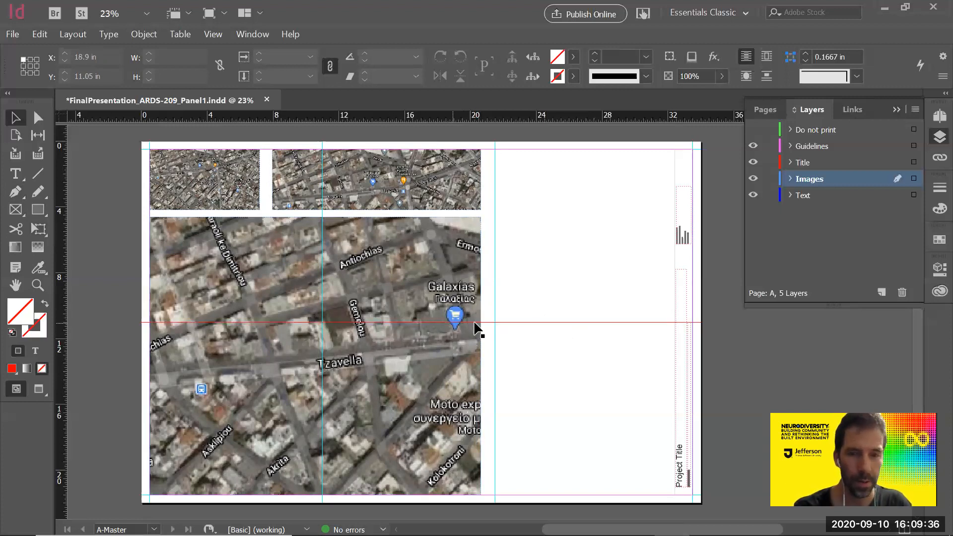
- Create a tall text frame in the empty column beside the images and enter the placeholder text "adkiugfOSgd adkiugfOSgd"
{"action": "key", "text": "t"}
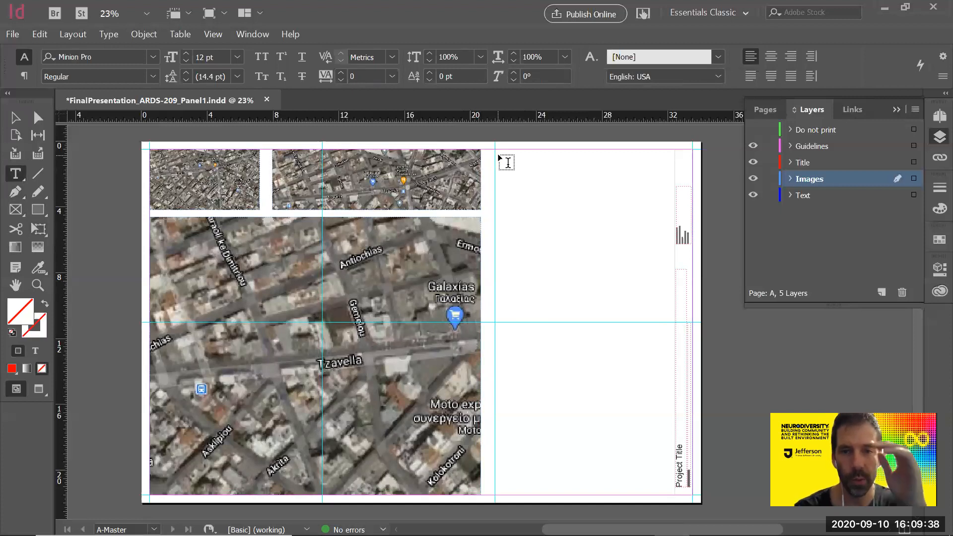
{"action": "left_click_drag", "start_coordinate": [497, 155], "coordinate": [661, 495]}
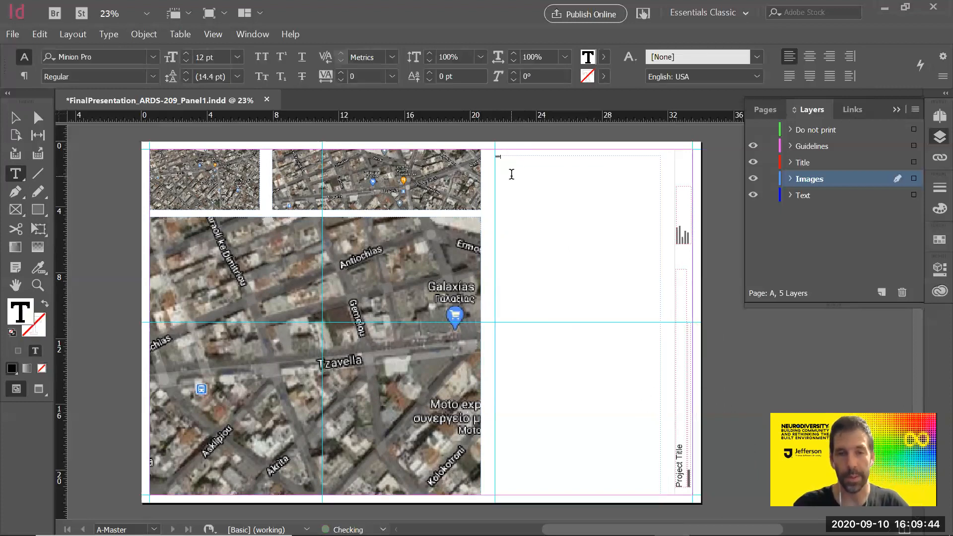
{"action": "key", "text": "Escape"}
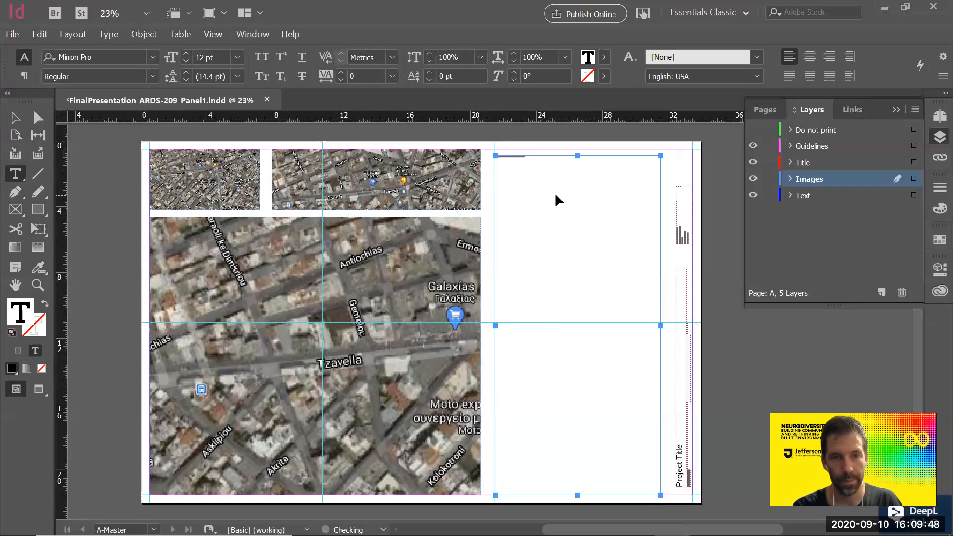
- Format all of the placeholder text in Perpetua Bold at 48 pt
{"action": "key", "text": "ctrl+a"}
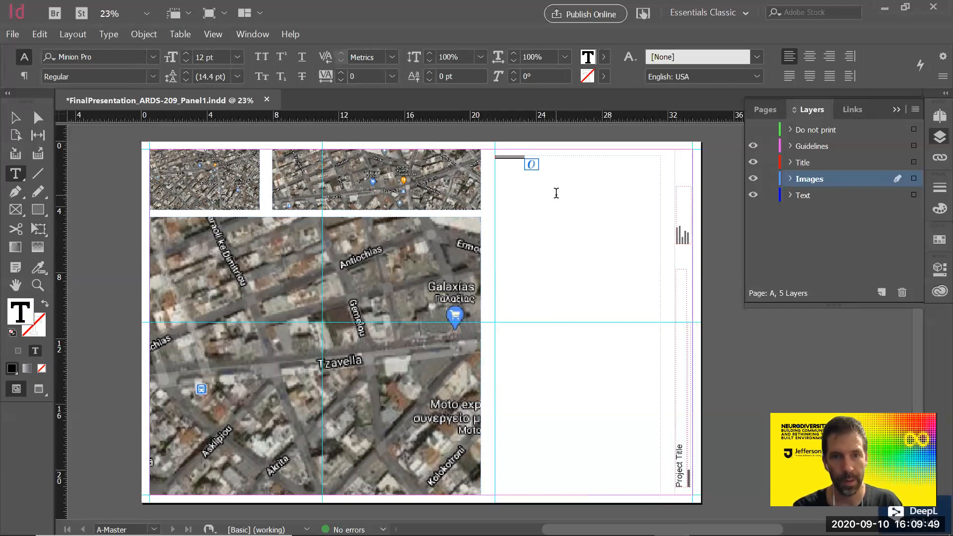
{"action": "left_click", "coordinate": [153, 57]}
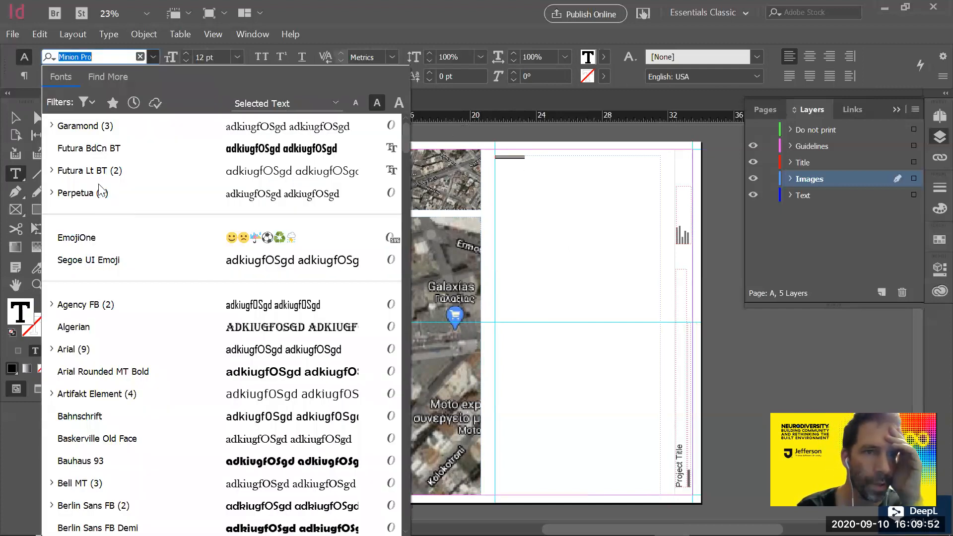
{"action": "left_click", "coordinate": [100, 193]}
{"action": "key", "text": "ctrl+shift+b"}
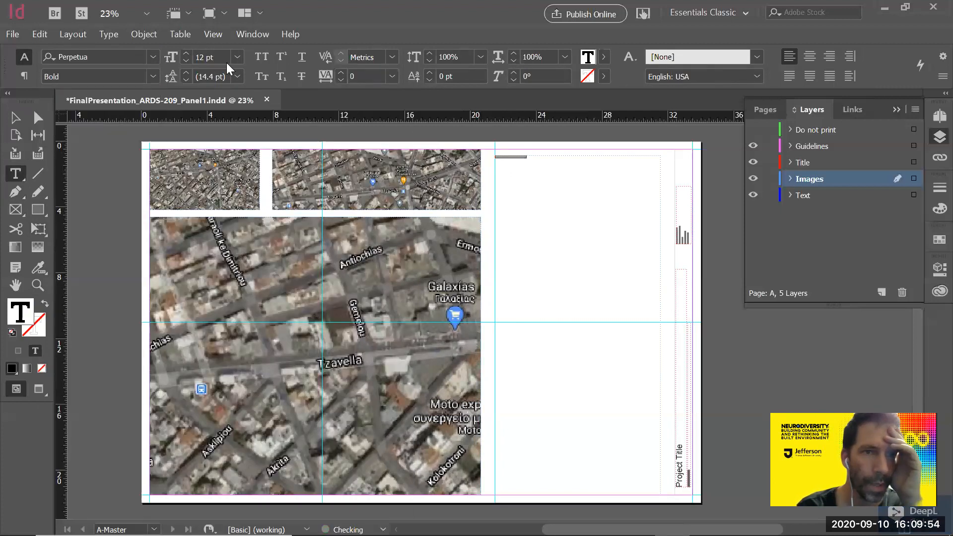
{"action": "left_click", "coordinate": [223, 235]}
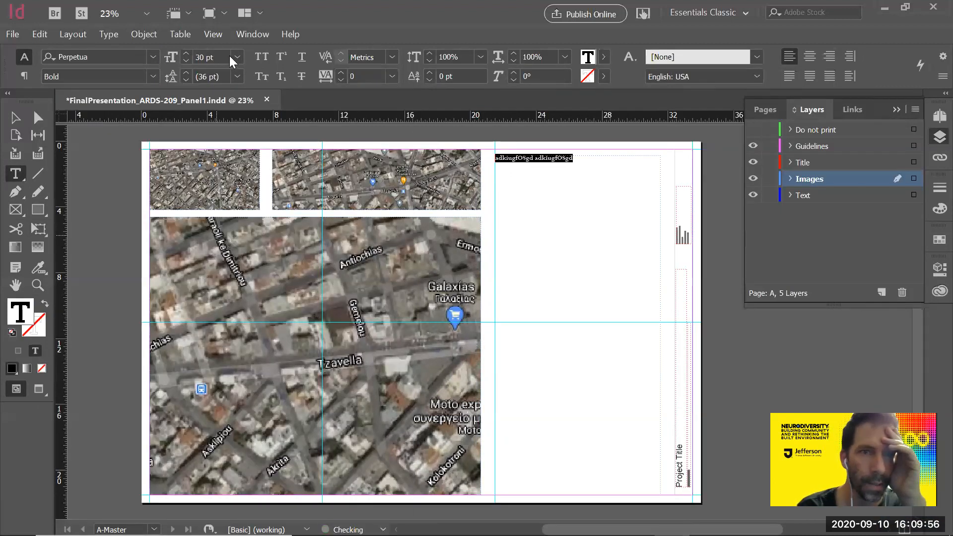
{"action": "left_click", "coordinate": [232, 56]}
{"action": "left_click", "coordinate": [237, 59]}
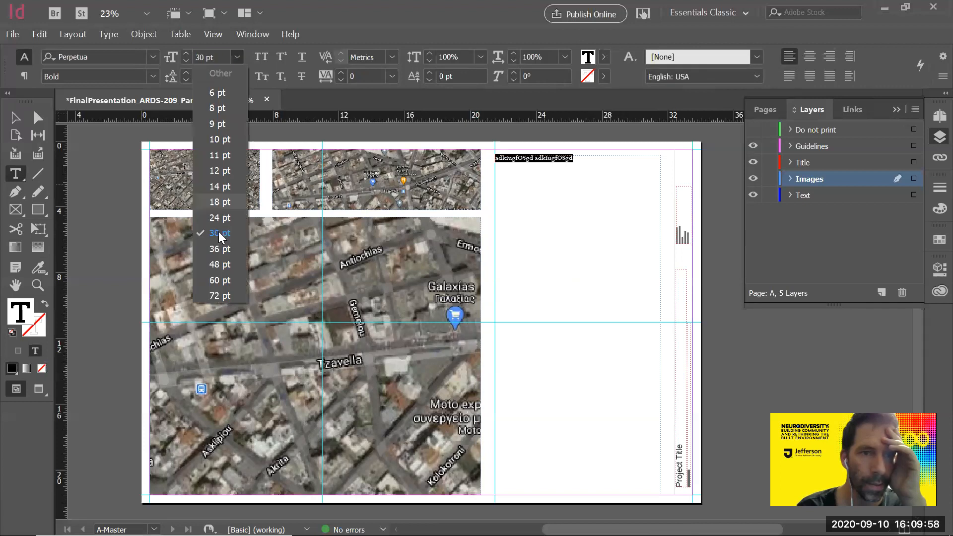
{"action": "left_click", "coordinate": [220, 265]}
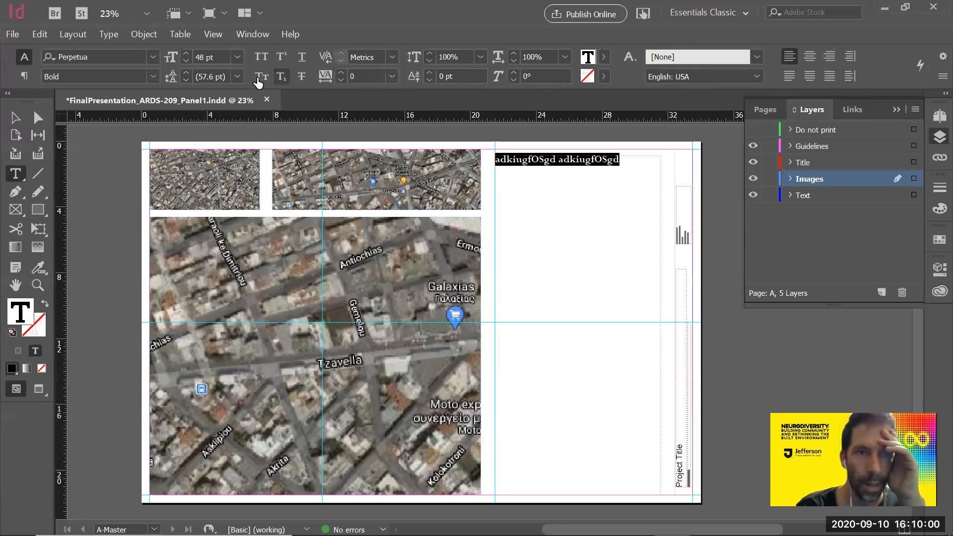
- Extend the placeholder text to several lines by pasting repeated copies of it into the text frame
{"action": "left_click", "coordinate": [563, 220], "text": "ctrl"}
{"action": "key", "text": "ctrl+v"}
{"action": "key", "text": "ctrl+v"}
{"action": "key", "text": "ctrl+v"}
{"action": "key", "text": "ctrl+v"}
{"action": "key", "text": "ctrl+v"}
{"action": "key", "text": "ctrl+v"}
- Copy most of the placeholder block and paste it repeatedly as further paragraphs until the text frame is full
{"action": "left_click_drag", "start_coordinate": [588, 225], "coordinate": [518, 174]}
{"action": "key", "text": "ctrl+c"}
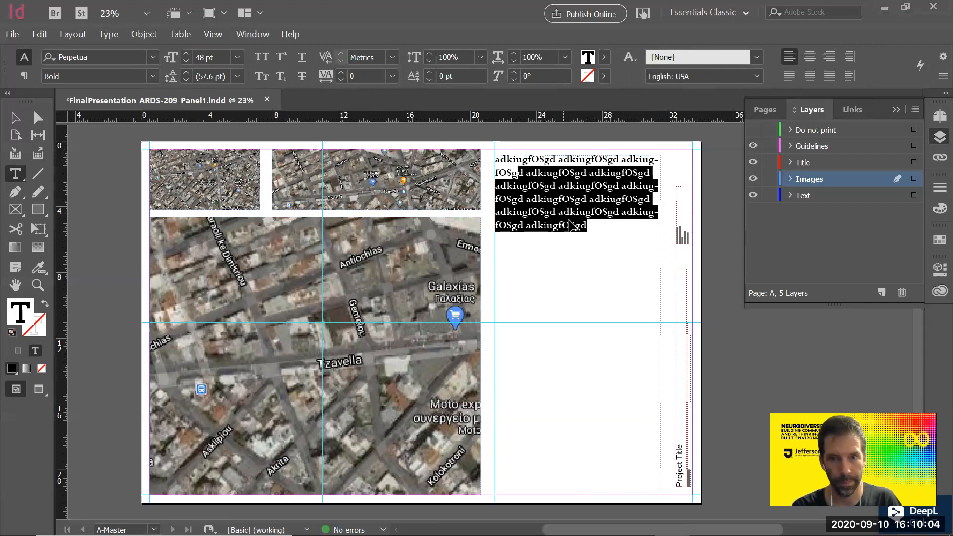
{"action": "left_click", "coordinate": [606, 229]}
{"action": "key", "text": "Return"}
{"action": "key", "text": "Return"}
{"action": "key", "text": "ctrl+v"}
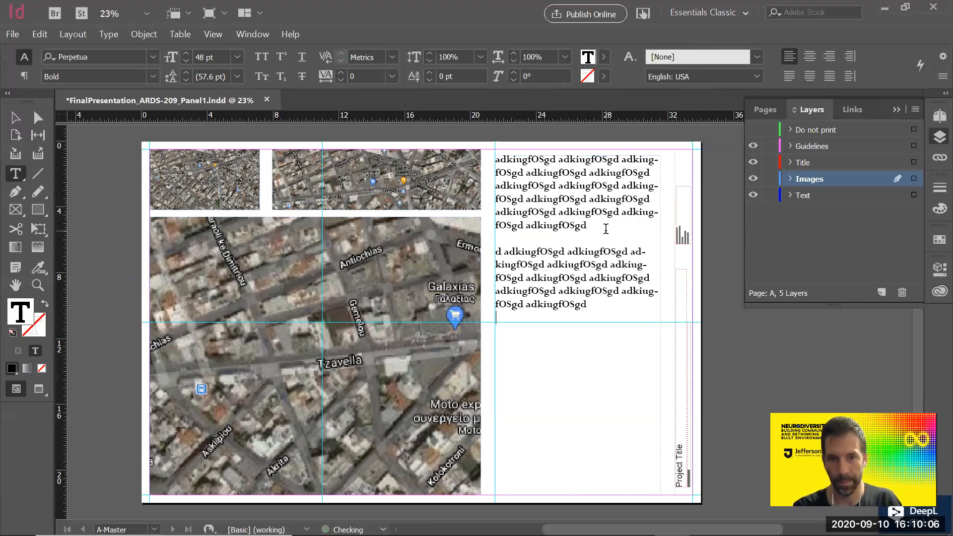
{"action": "key", "text": "Return"}
{"action": "key", "text": "ctrl+v"}
{"action": "key", "text": "ctrl+v"}
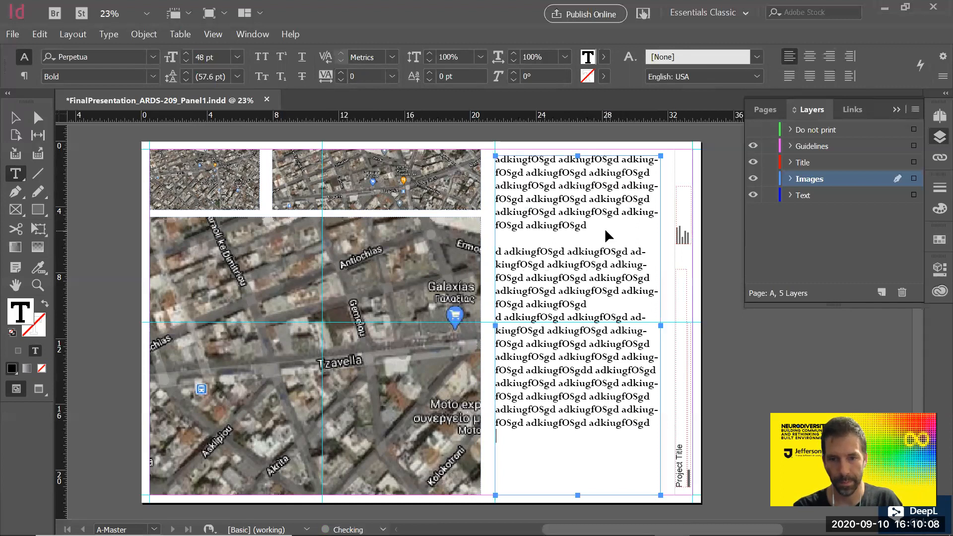
{"action": "key", "text": "Return"}
{"action": "key", "text": "ctrl+v"}
{"action": "key", "text": "ctrl+v"}
{"action": "key", "text": "ctrl+shift+a"}
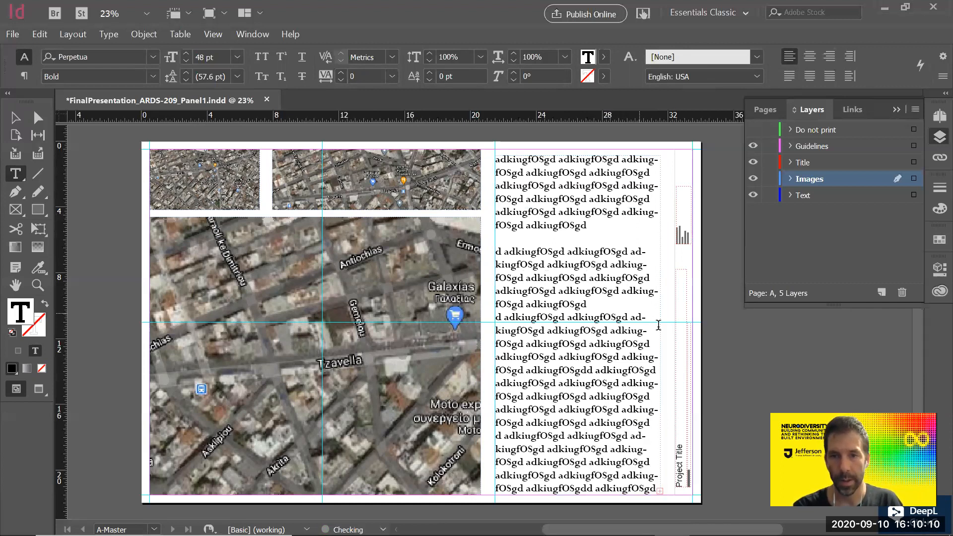
- Set the passage running from the second paragraph into the third to Perpetua Italic
{"action": "left_click_drag", "start_coordinate": [583, 354], "coordinate": [516, 264]}
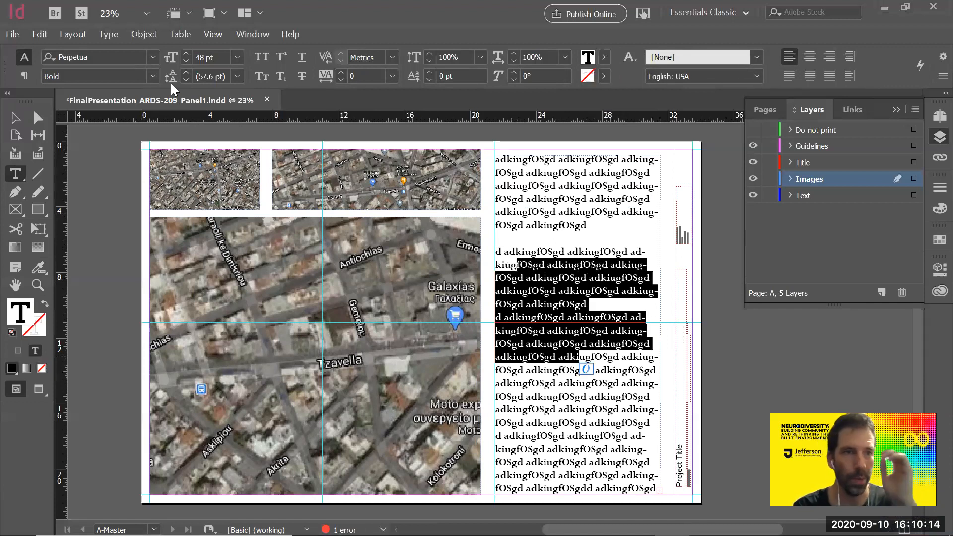
{"action": "left_click", "coordinate": [152, 76]}
{"action": "left_click", "coordinate": [85, 109]}
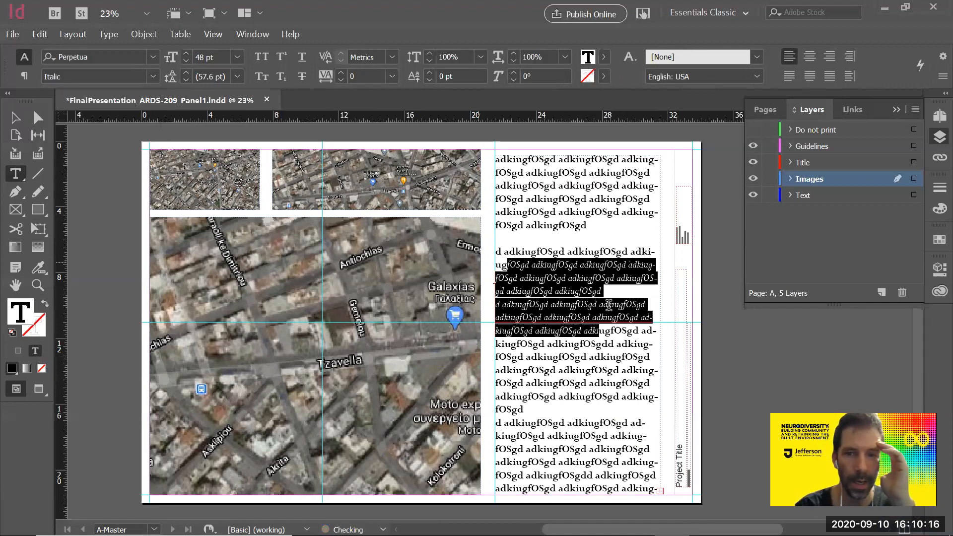
- Set the short passage "kiugfOSgd ad" further down the text to Perpetua Bold Italic and deselect the text
{"action": "left_click_drag", "start_coordinate": [634, 396], "coordinate": [570, 396]}
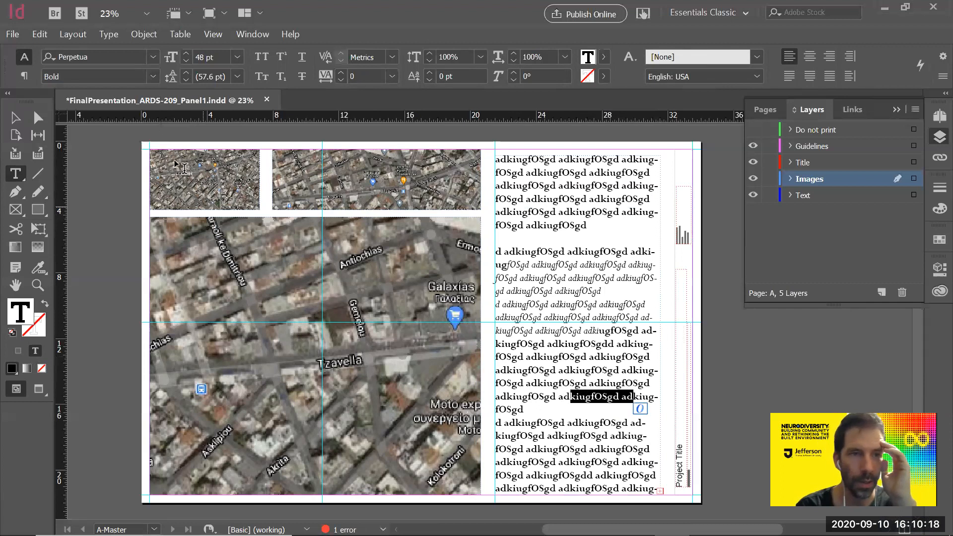
{"action": "left_click", "coordinate": [153, 76]}
{"action": "left_click", "coordinate": [93, 137]}
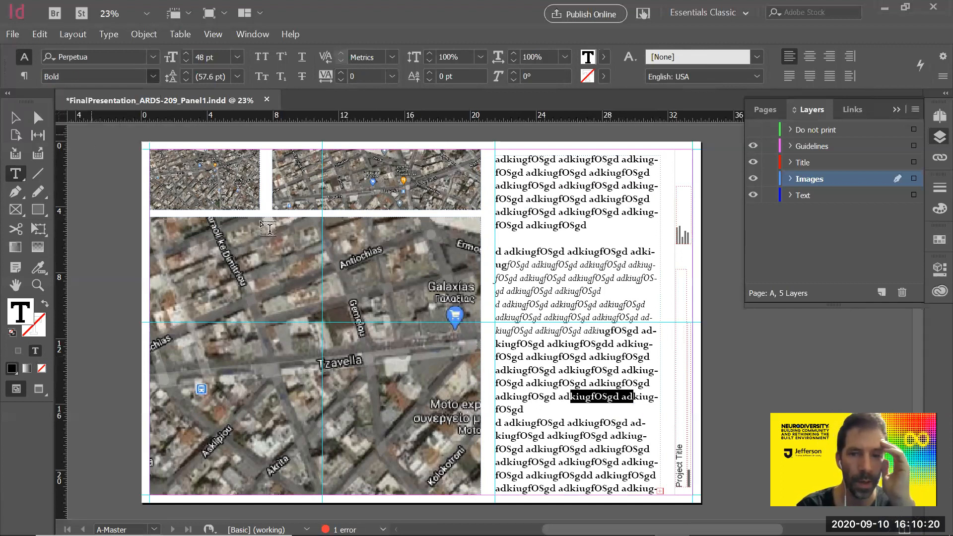
{"action": "left_click", "coordinate": [745, 353]}
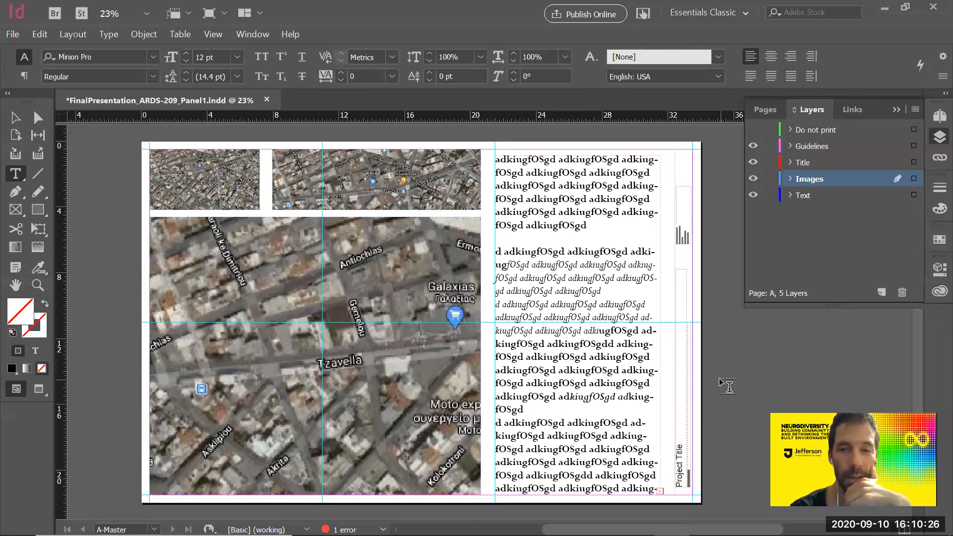
- Extend the text frame's upper edge to the page margin at Y 0.5 in and narrow the frame to about 6.7 in
{"action": "key", "text": "v"}
{"action": "left_click", "coordinate": [602, 251]}
{"action": "left_click_drag", "start_coordinate": [577, 156], "coordinate": [577, 149]}
{"action": "left_click_drag", "start_coordinate": [661, 323], "coordinate": [605, 323]}
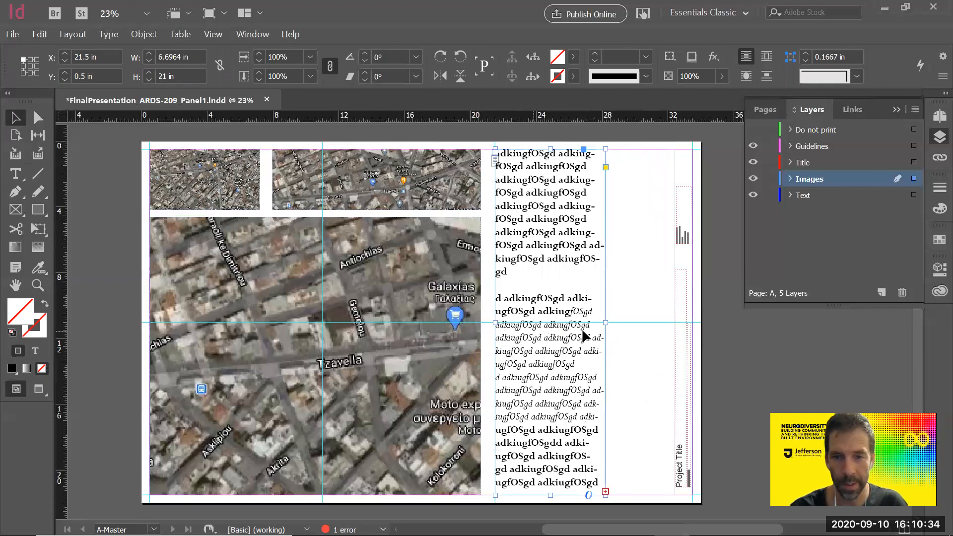
- Move the text frame so its upper edge lines up with the large image's upper edge, and widen the frame to 7.6 in
{"action": "left_click_drag", "start_coordinate": [543, 247], "coordinate": [558, 303]}
{"action": "mouse_move", "coordinate": [559, 238]}
{"action": "left_mouse_down"}
{"action": "mouse_move", "coordinate": [523, 243]}
{"action": "mouse_move", "coordinate": [515, 274]}
{"action": "mouse_move", "coordinate": [522, 280]}
{"action": "left_mouse_up"}
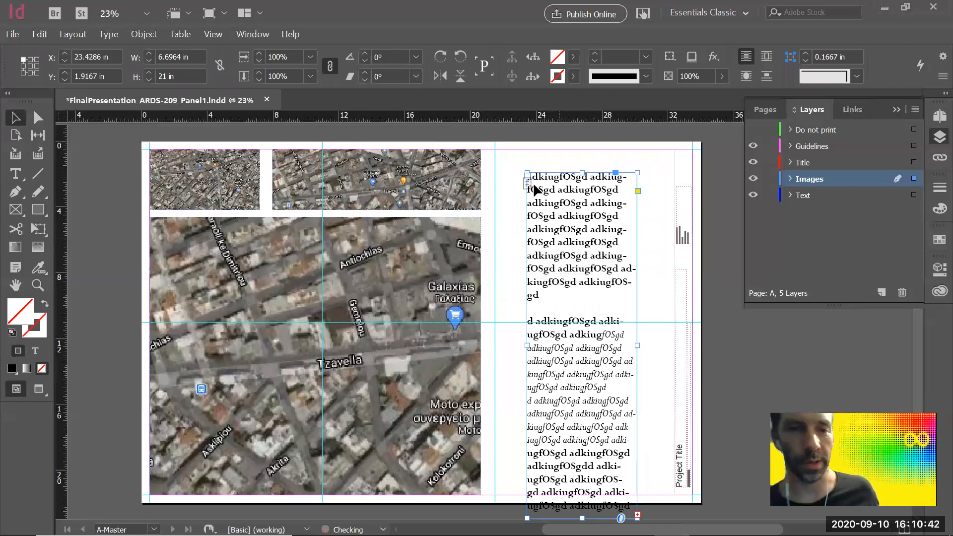
{"action": "left_click_drag", "start_coordinate": [538, 248], "coordinate": [543, 257]}
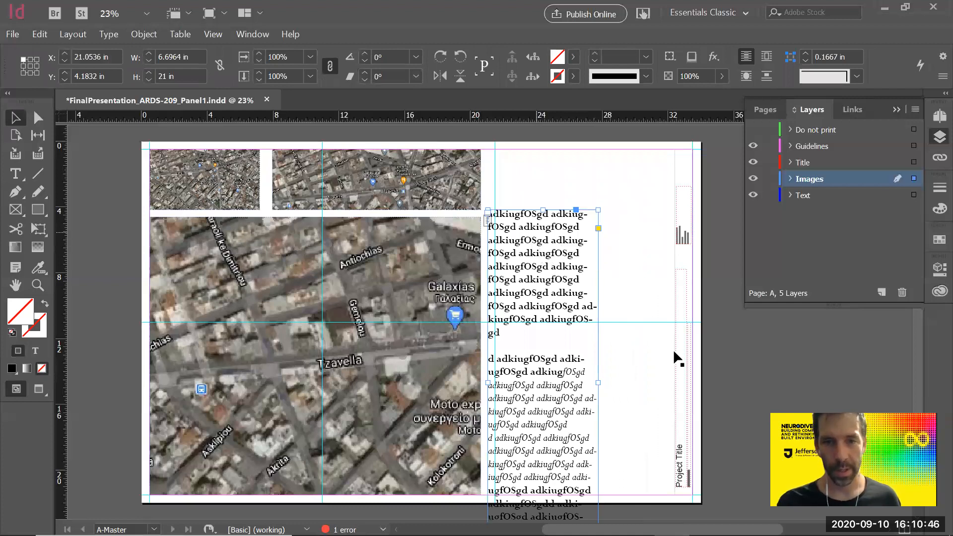
{"action": "left_click_drag", "start_coordinate": [609, 390], "coordinate": [623, 390]}
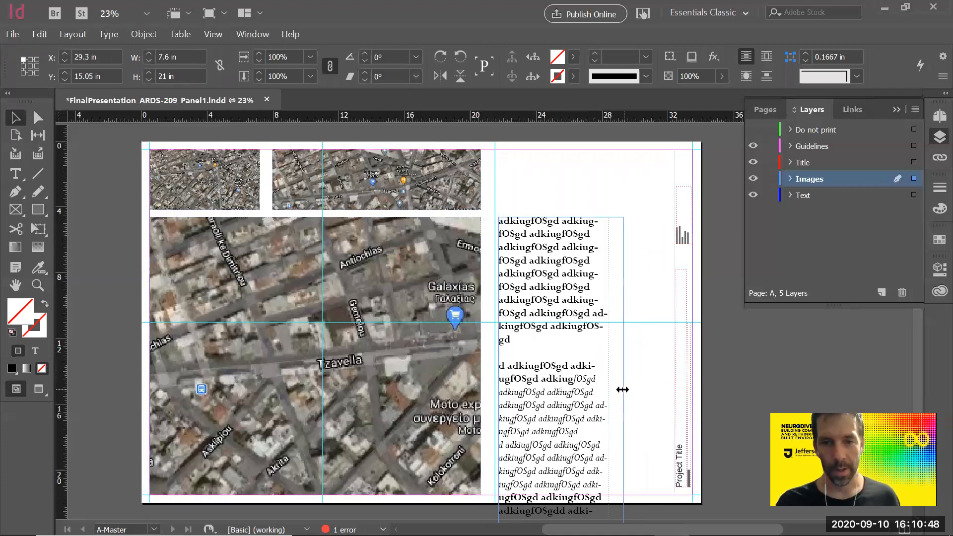
- Delete the large image and put the text frame in its place, sized 18 by 14.5 in at X 4.55, Y 5.15 in
{"action": "left_click", "coordinate": [436, 241]}
{"action": "key", "text": "Delete"}
{"action": "left_click_drag", "start_coordinate": [565, 255], "coordinate": [298, 263]}
{"action": "left_click_drag", "start_coordinate": [355, 397], "coordinate": [529, 397]}
{"action": "mouse_move", "coordinate": [377, 225]}
{"action": "left_mouse_down"}
{"action": "mouse_move", "coordinate": [376, 308]}
{"action": "mouse_move", "coordinate": [366, 272]}
{"action": "mouse_move", "coordinate": [368, 201]}
{"action": "mouse_move", "coordinate": [370, 320]}
{"action": "mouse_move", "coordinate": [352, 357]}
{"action": "mouse_move", "coordinate": [365, 235]}
{"action": "left_mouse_up"}
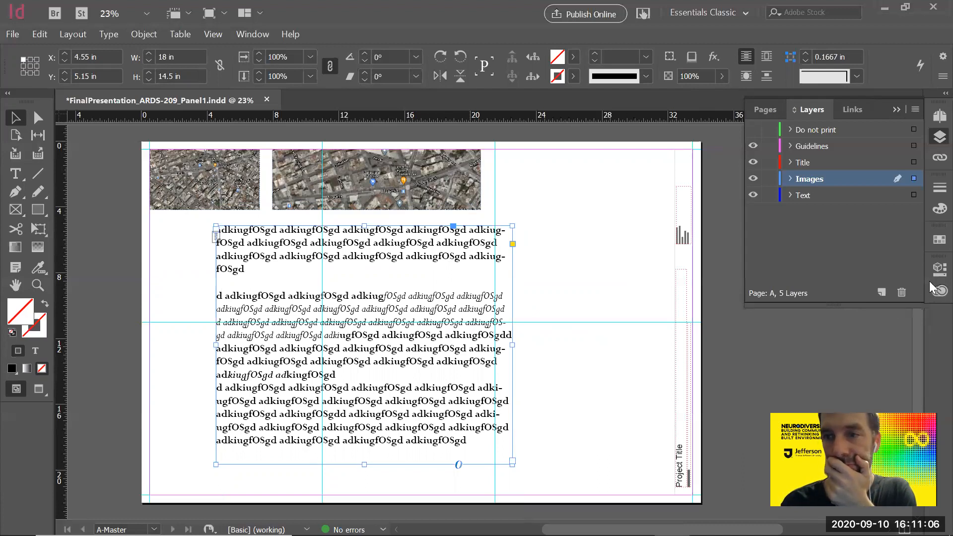
- Show the paragraph formatting settings and place them beside the text frame
{"action": "left_click", "coordinate": [254, 33]}
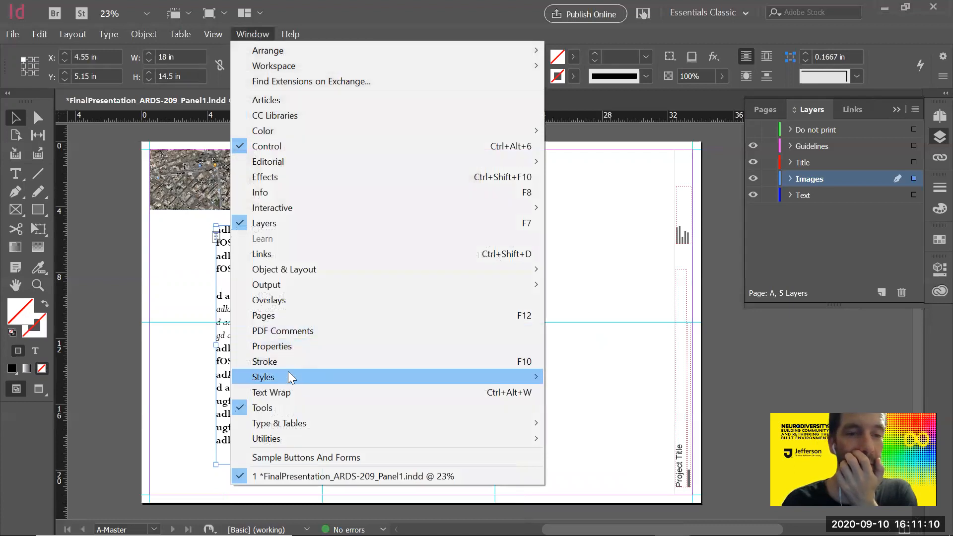
{"action": "mouse_move", "coordinate": [288, 382]}
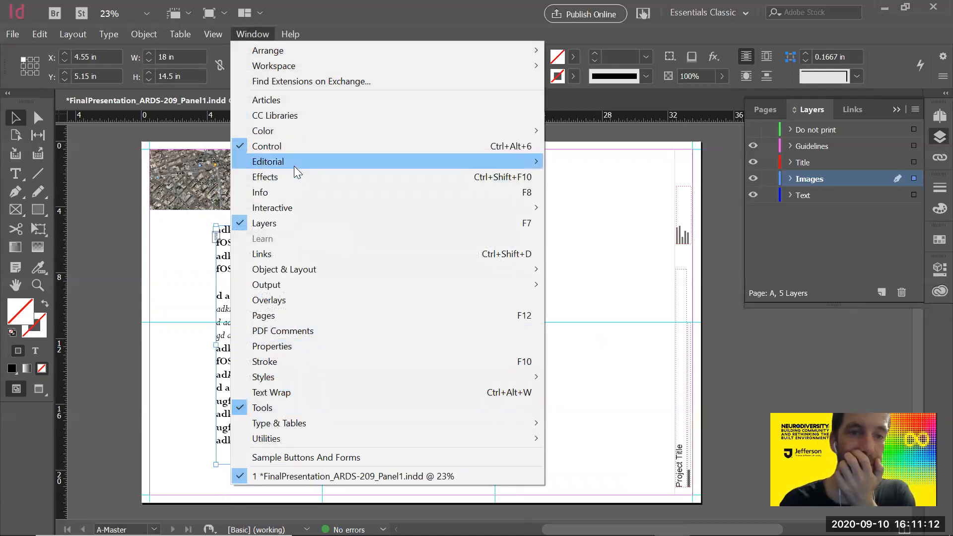
{"action": "mouse_move", "coordinate": [294, 167]}
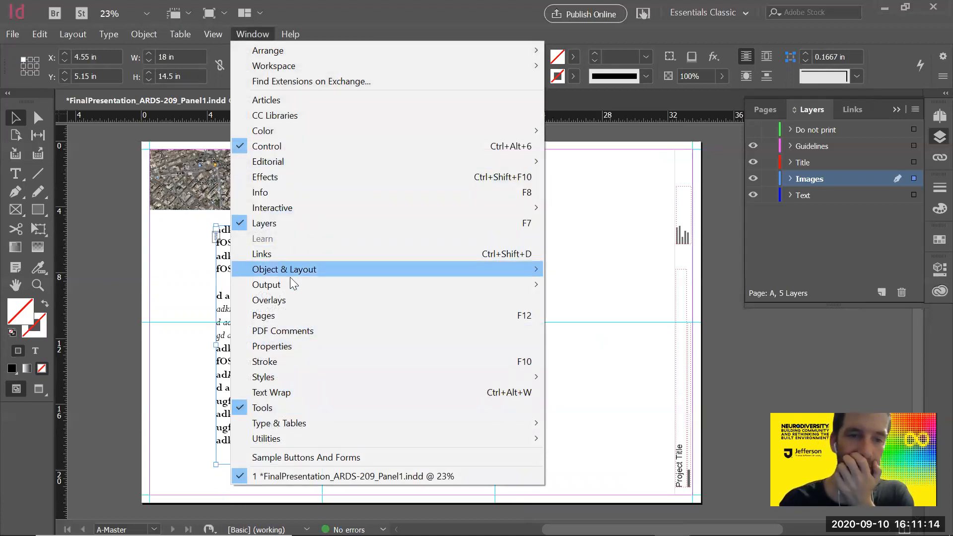
{"action": "mouse_move", "coordinate": [291, 288]}
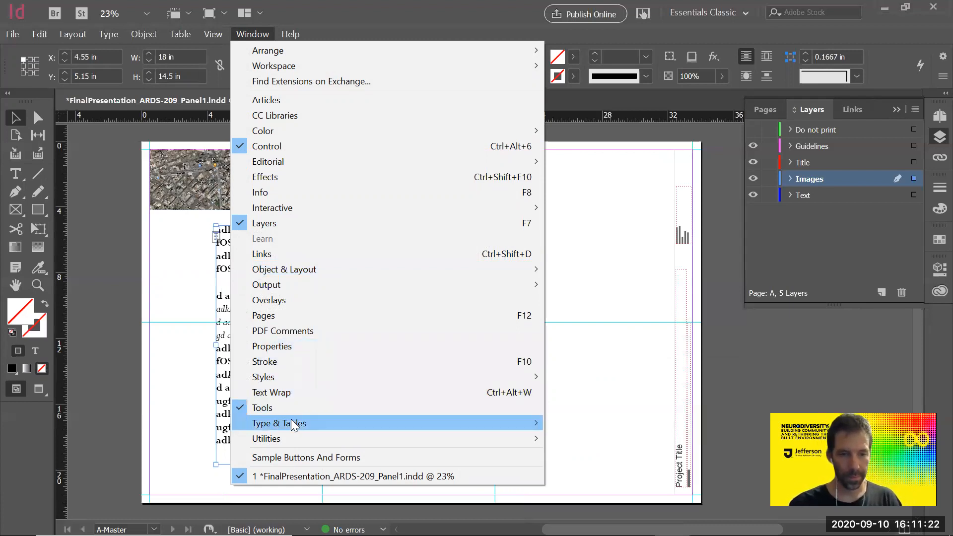
{"action": "mouse_move", "coordinate": [292, 424]}
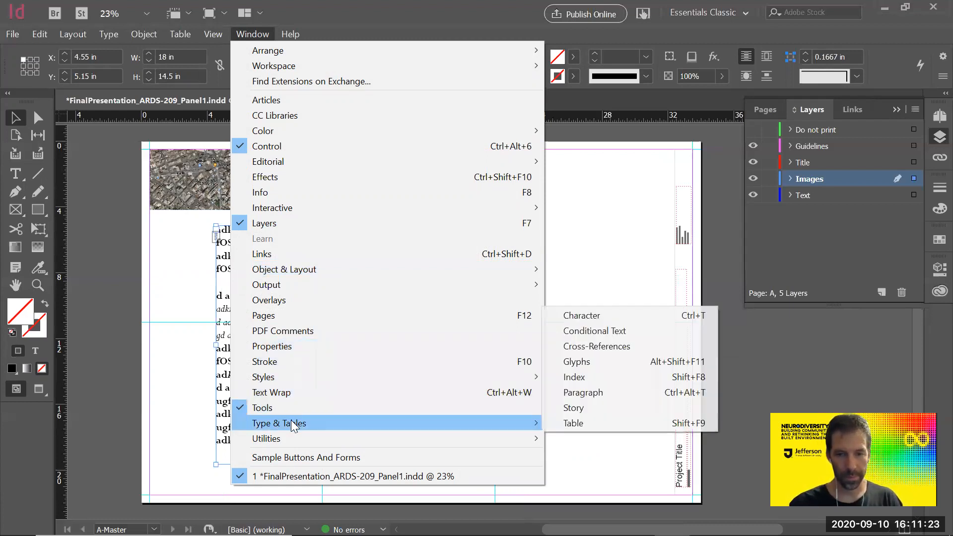
{"action": "left_click", "coordinate": [607, 394]}
{"action": "left_click_drag", "start_coordinate": [555, 241], "coordinate": [629, 187]}
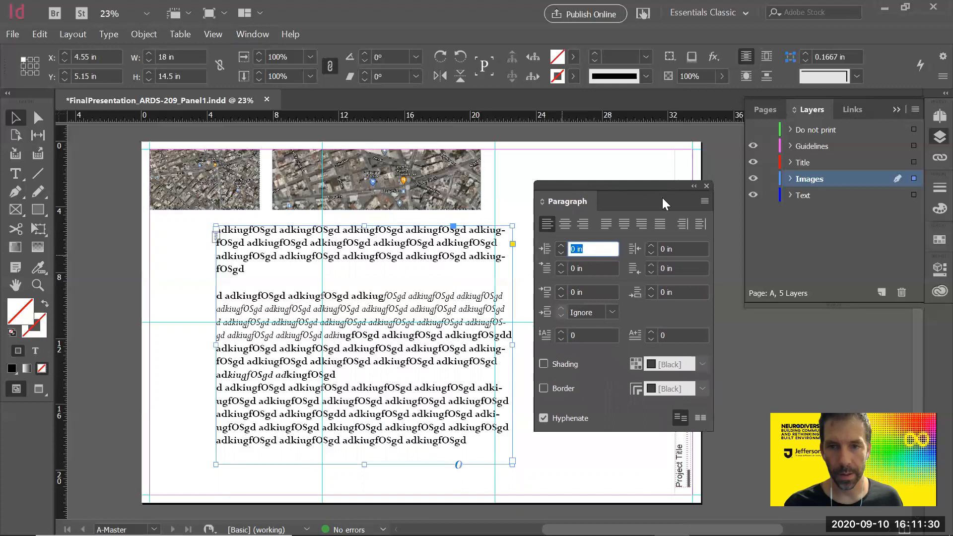
- Split the text frame's paragraphs into 2 sub-columns and narrow the frame to 17.2 in
{"action": "left_click", "coordinate": [706, 201]}
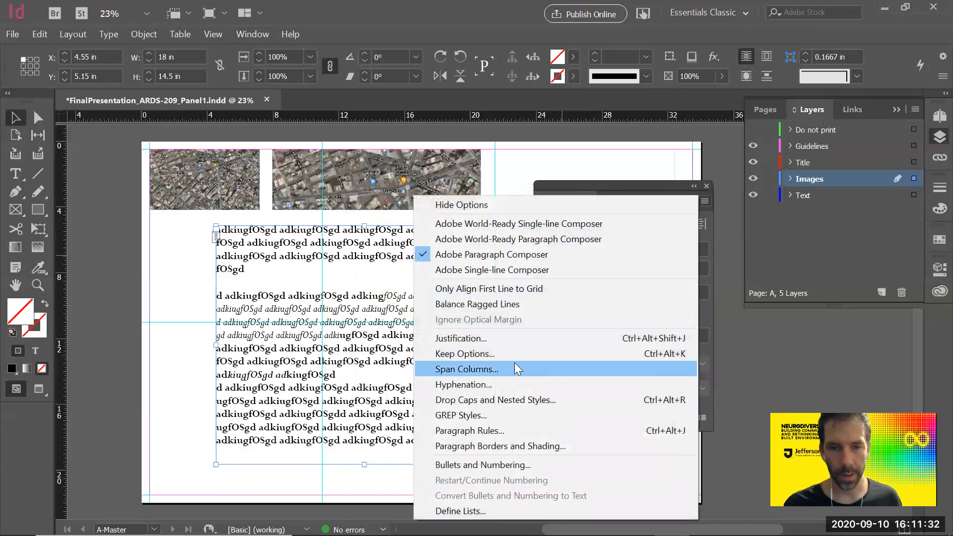
{"action": "left_click", "coordinate": [494, 369]}
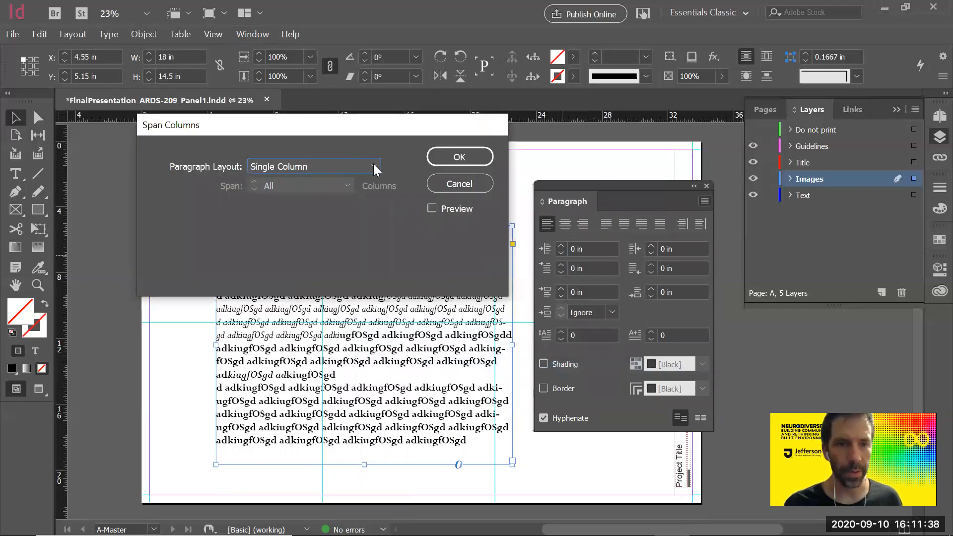
{"action": "left_click", "coordinate": [373, 166]}
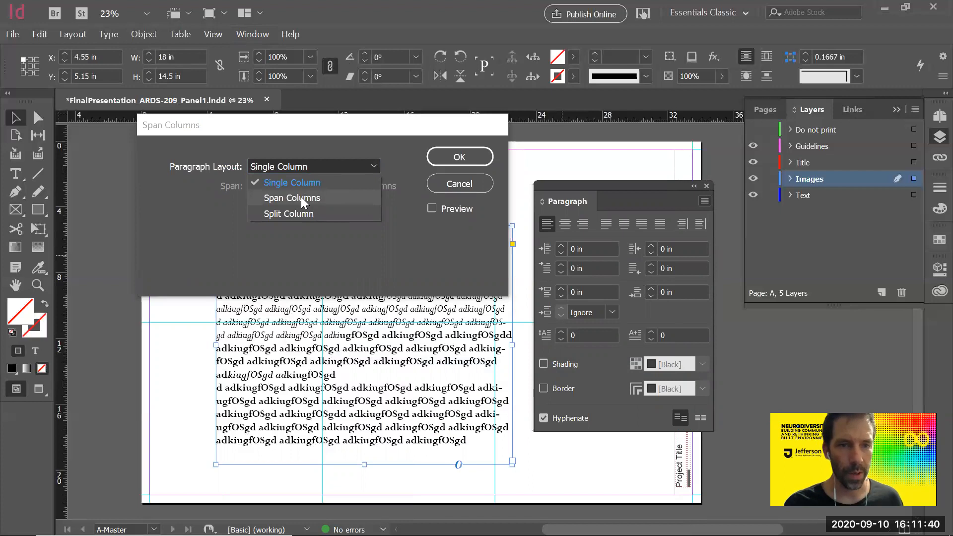
{"action": "left_click", "coordinate": [303, 213]}
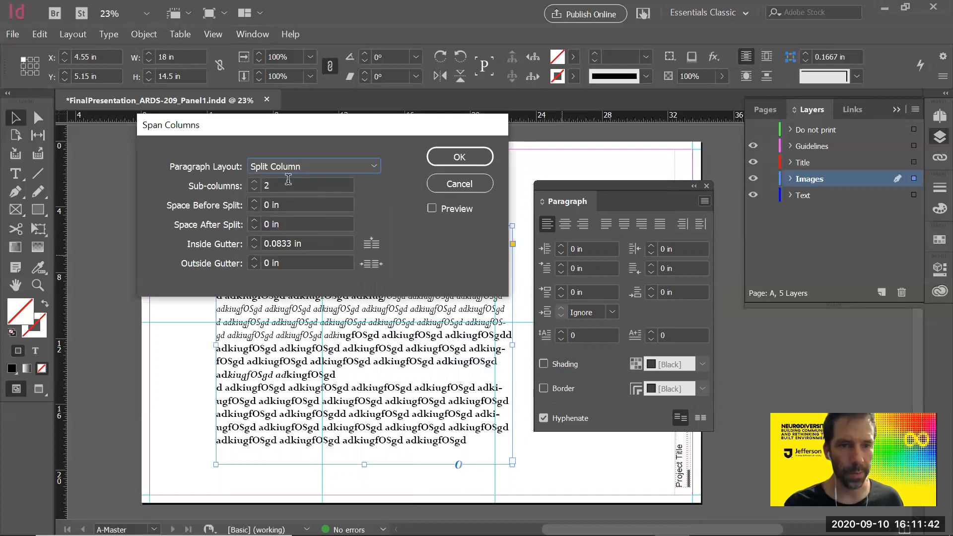
{"action": "left_click", "coordinate": [453, 159]}
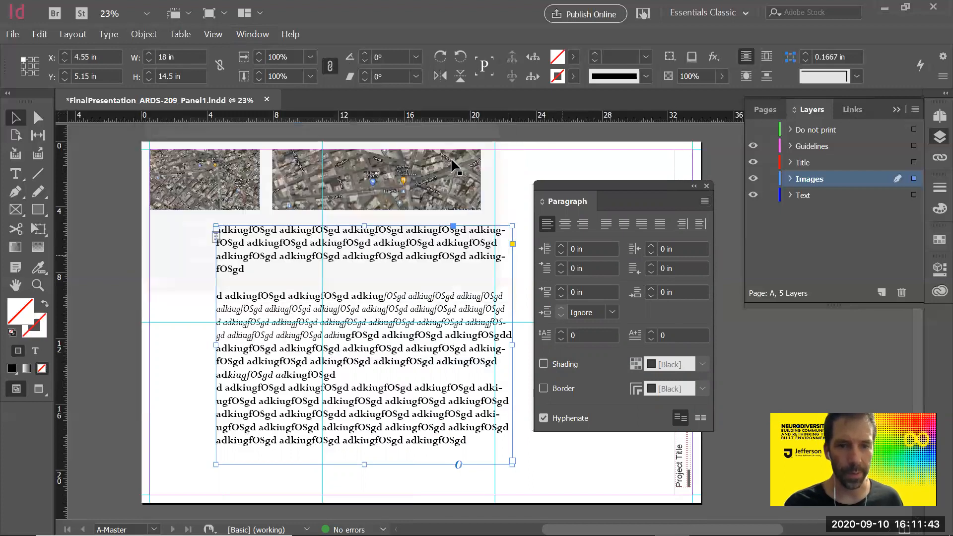
{"action": "left_click", "coordinate": [694, 186]}
{"action": "mouse_move", "coordinate": [511, 344]}
{"action": "left_mouse_down"}
{"action": "mouse_move", "coordinate": [590, 344]}
{"action": "mouse_move", "coordinate": [500, 347]}
{"action": "left_mouse_up"}
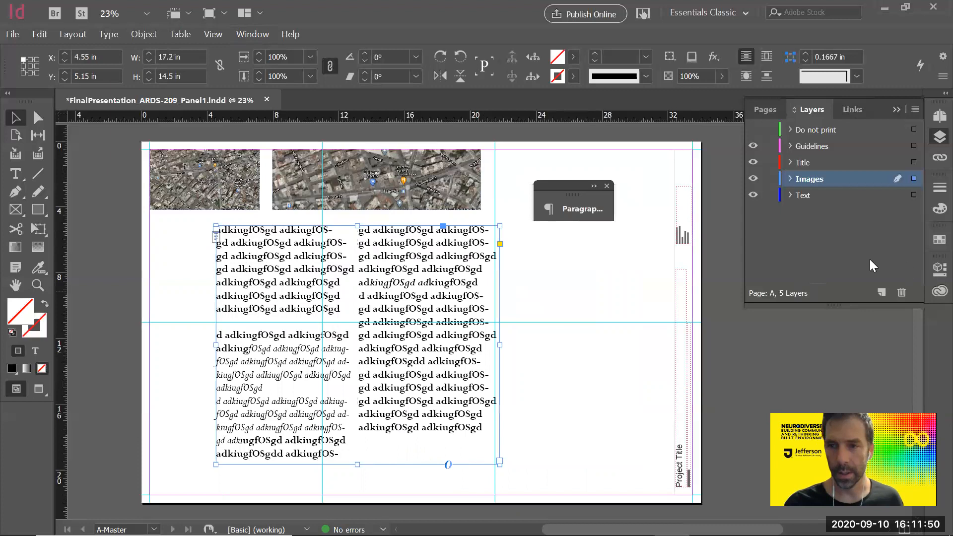
- Split the text frame's paragraphs into 3 sub-columns with a 0.25 in inside gutter
{"action": "left_click", "coordinate": [580, 209]}
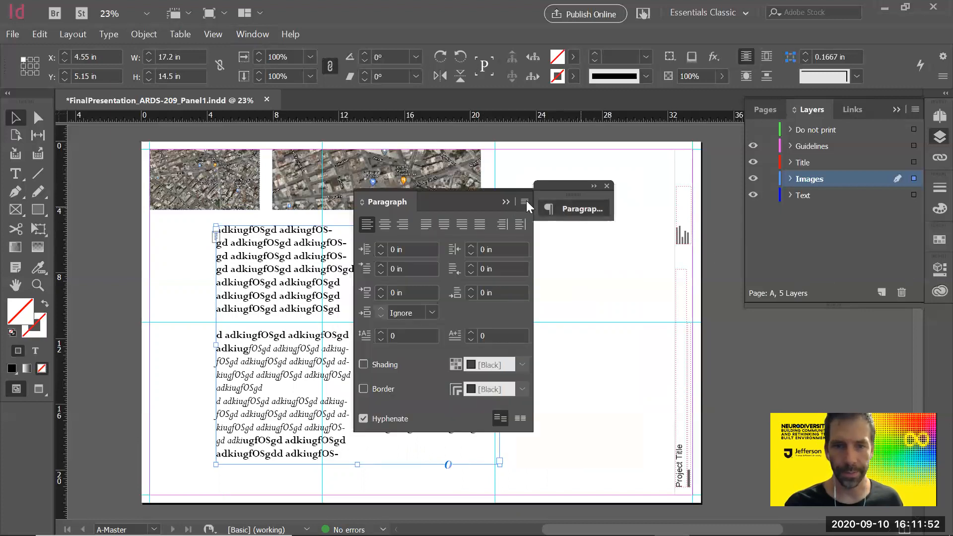
{"action": "left_click", "coordinate": [525, 201]}
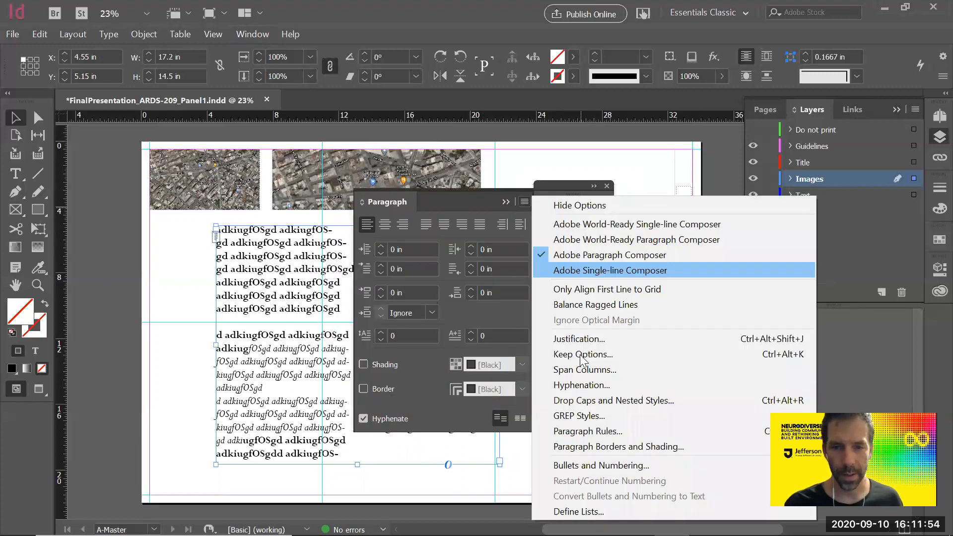
{"action": "left_click", "coordinate": [581, 369]}
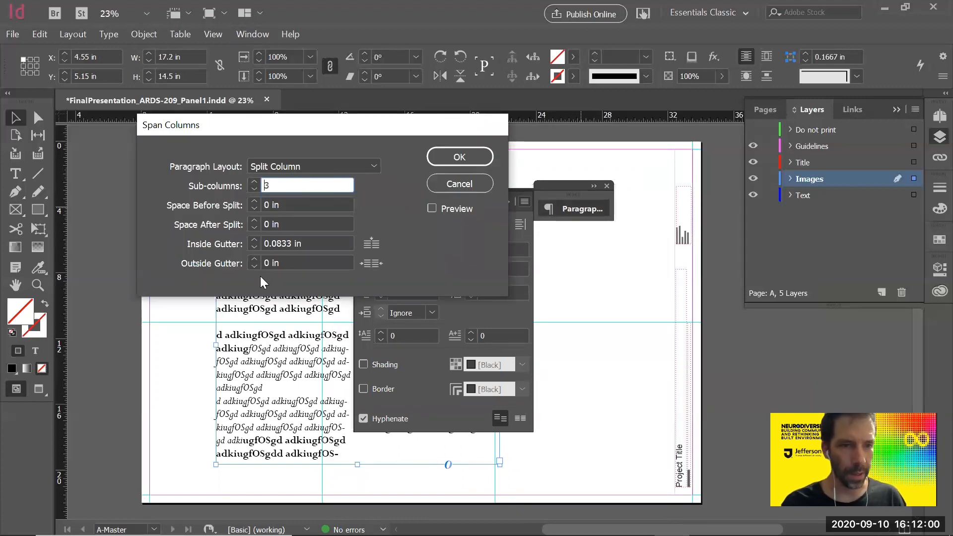
{"action": "left_click", "coordinate": [255, 240]}
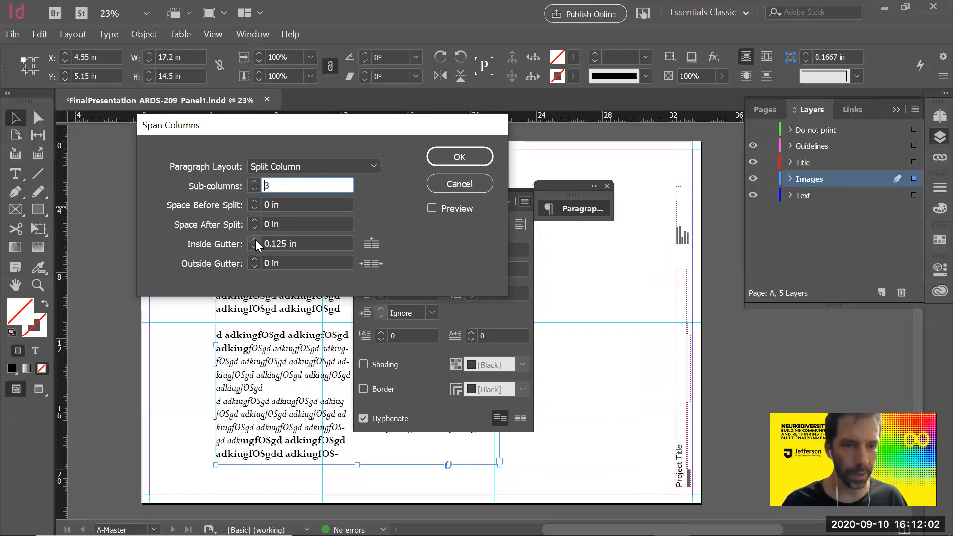
{"action": "left_click", "coordinate": [439, 163]}
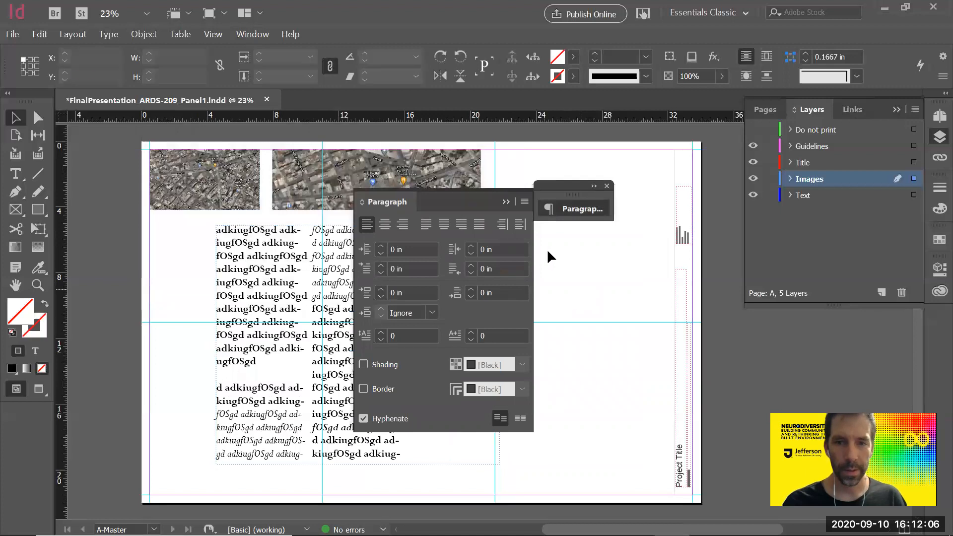
{"action": "left_click", "coordinate": [506, 202]}
{"action": "left_click", "coordinate": [496, 304]}
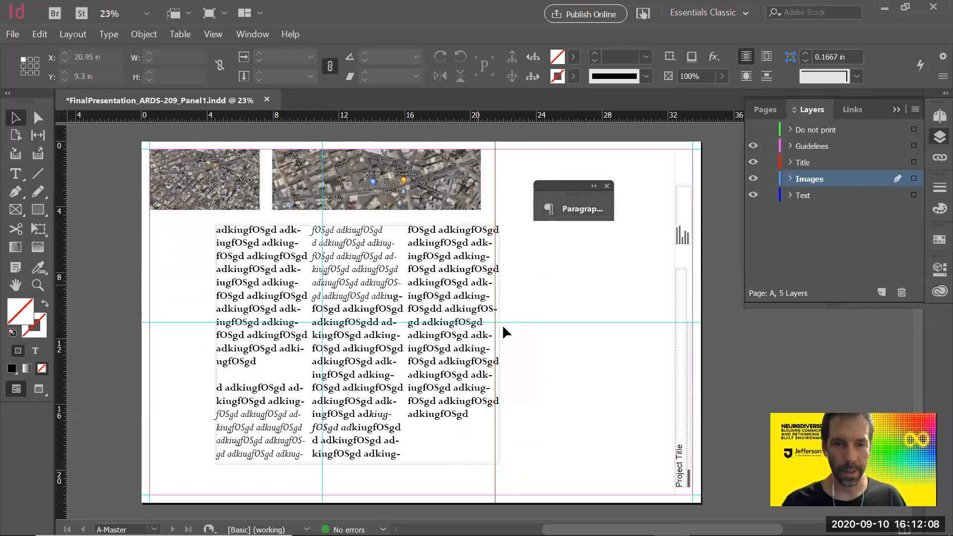
- Resize the text frame to 16.5 in wide and move it to X 2.75 in
{"action": "left_click_drag", "start_coordinate": [500, 344], "coordinate": [634, 360]}
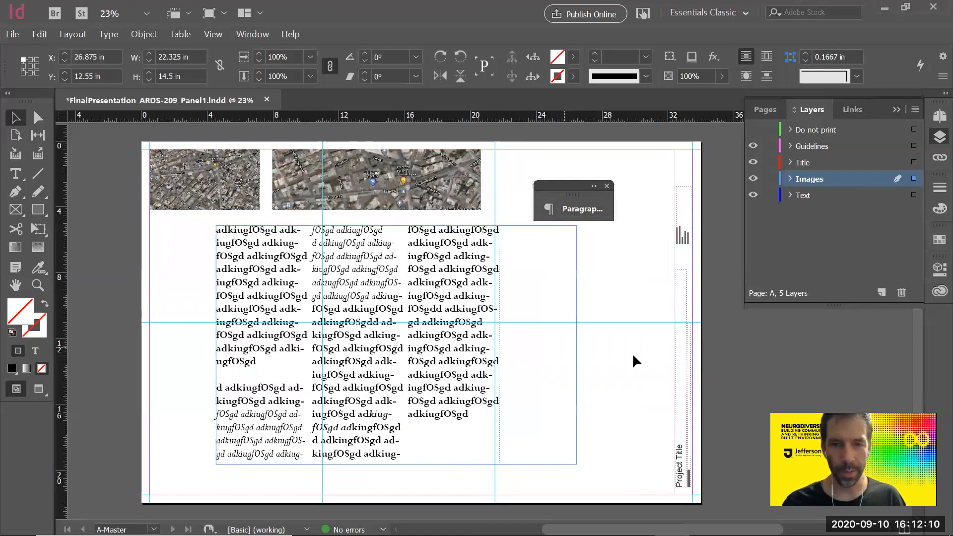
{"action": "left_click_drag", "start_coordinate": [576, 345], "coordinate": [489, 349]}
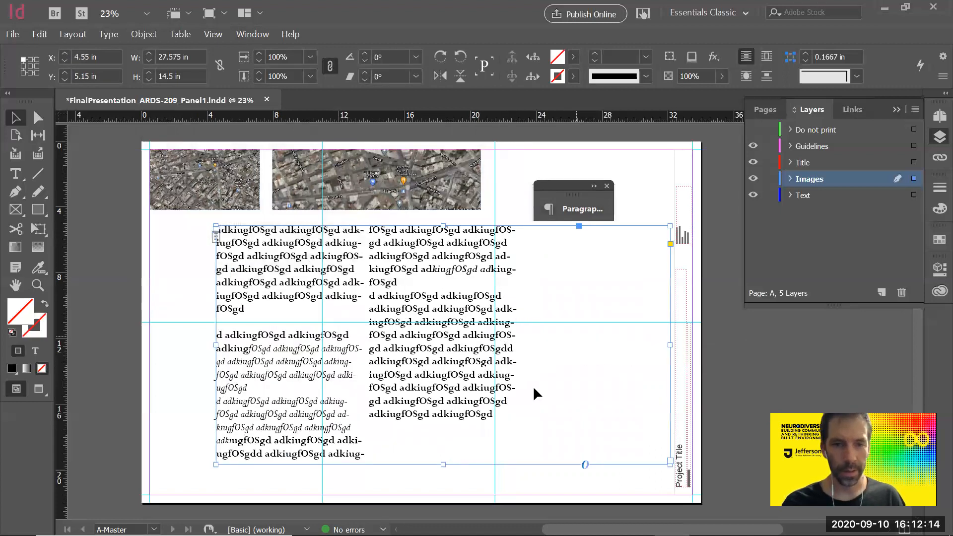
{"action": "key", "text": "ctrl+z"}
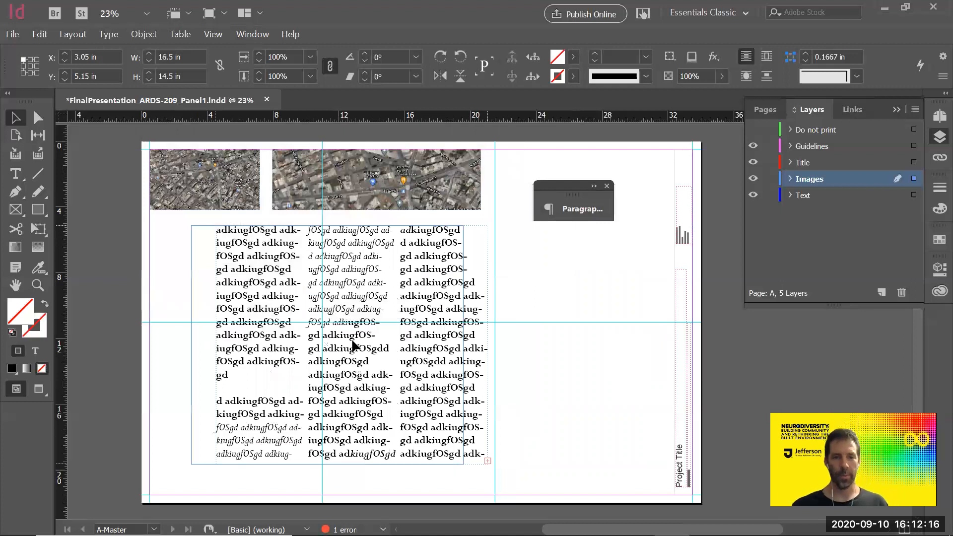
{"action": "key", "text": "ctrl+z"}
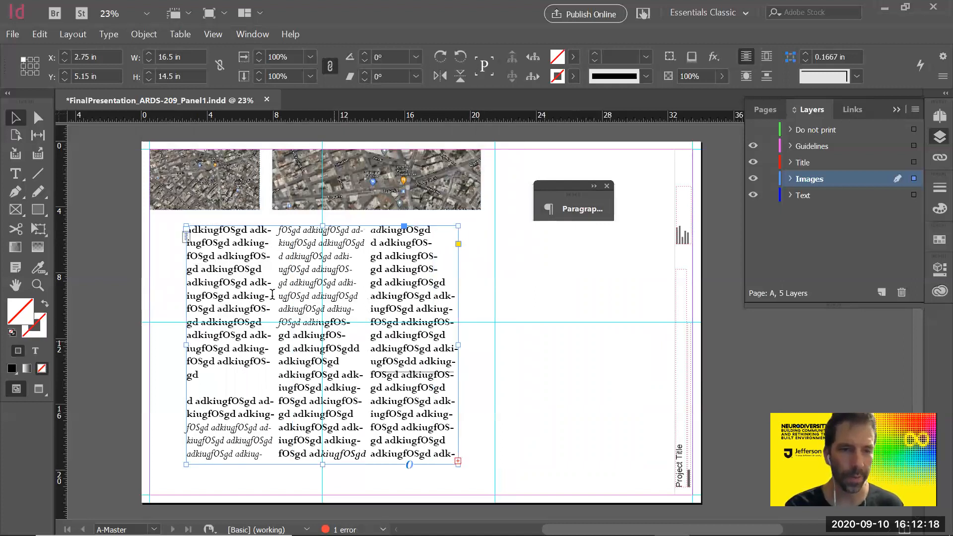
- Replace the end of the first paragraph with "dfhalsicvaihbvkjzxvjblxjcbvlzjbvljfgjzxlkja" and narrow the text frame to 13.05 in
{"action": "left_click_drag", "start_coordinate": [198, 375], "coordinate": [186, 298]}
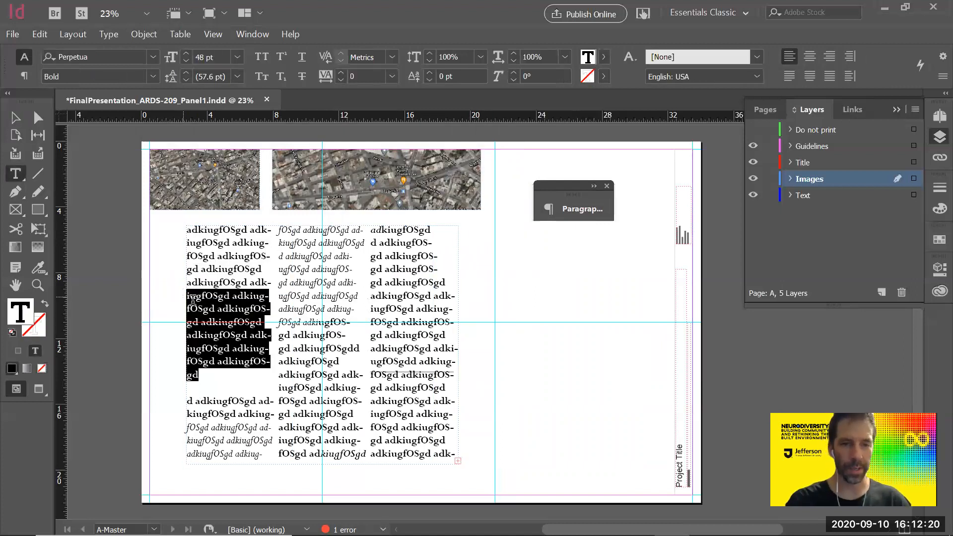
{"action": "type", "text": "dfhalsicvaihbvkjzxvjblxjcbvlzjbvljfg"}
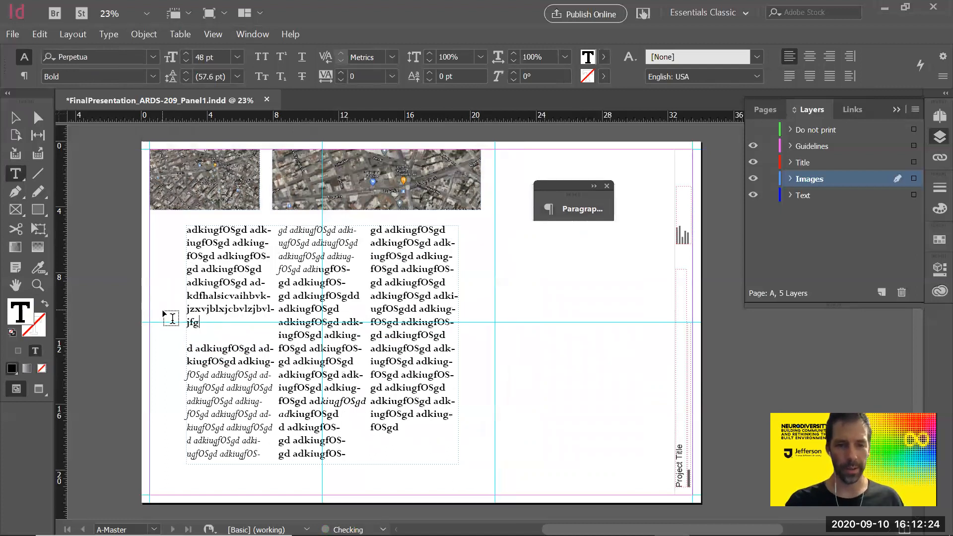
{"action": "type", "text": "jzxlkja"}
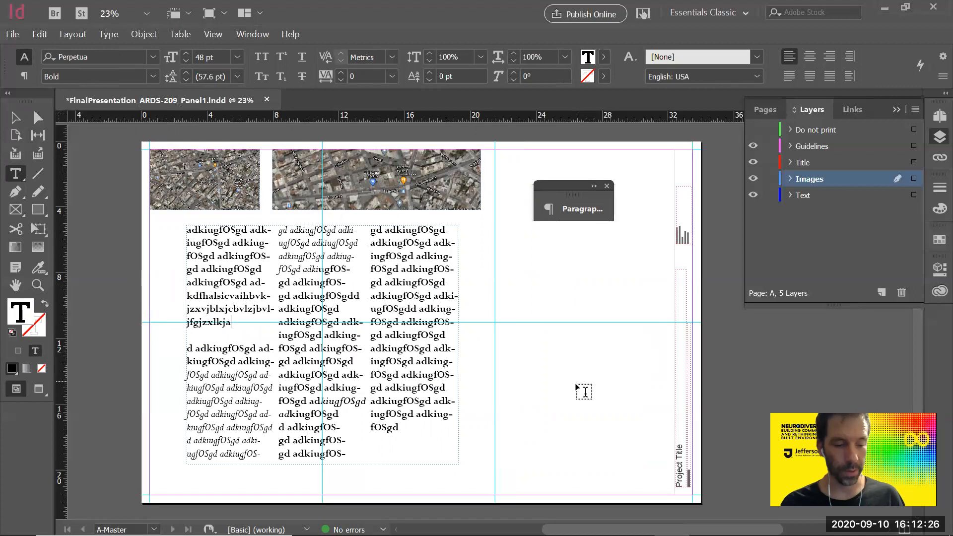
{"action": "key", "text": "Escape"}
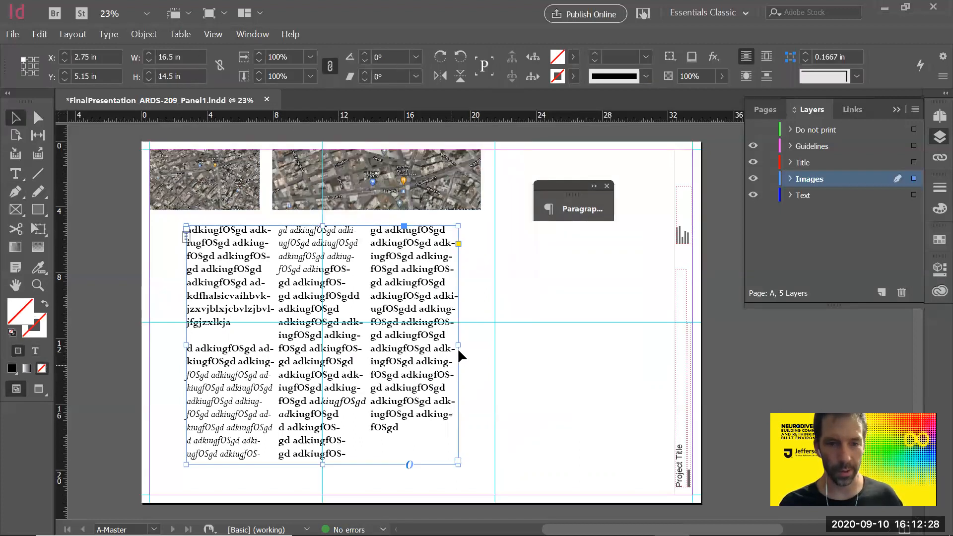
{"action": "left_click_drag", "start_coordinate": [460, 348], "coordinate": [401, 350]}
- Set the text frame's paragraph layout to Single Column and move the frame to about X 0.67, Y 4.75 in
{"action": "left_click", "coordinate": [570, 210]}
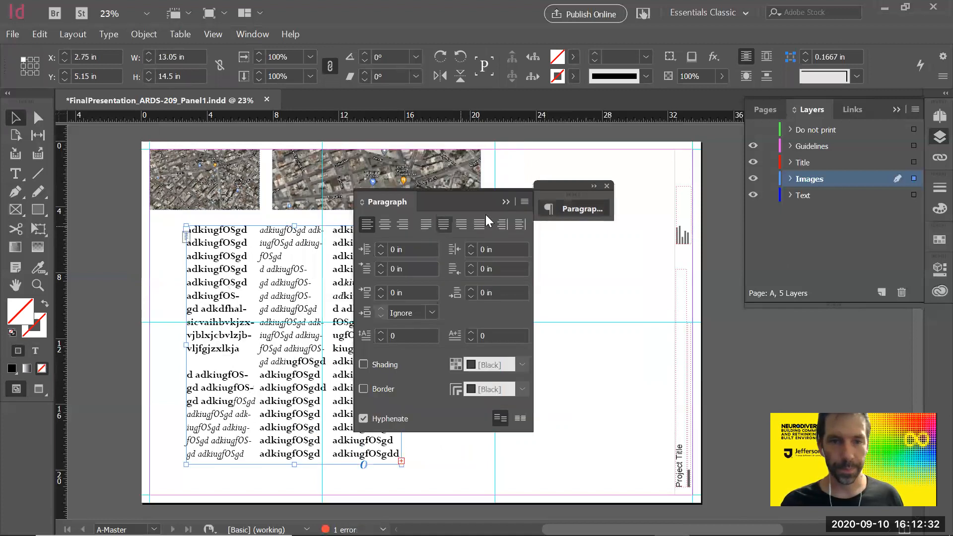
{"action": "left_click", "coordinate": [523, 202]}
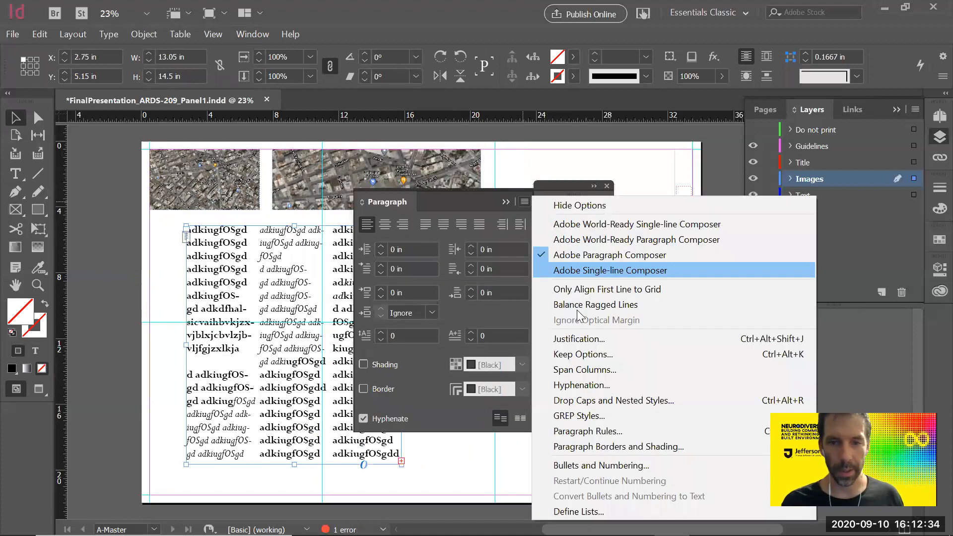
{"action": "left_click", "coordinate": [585, 370]}
{"action": "left_click", "coordinate": [256, 189]}
{"action": "left_click", "coordinate": [280, 169]}
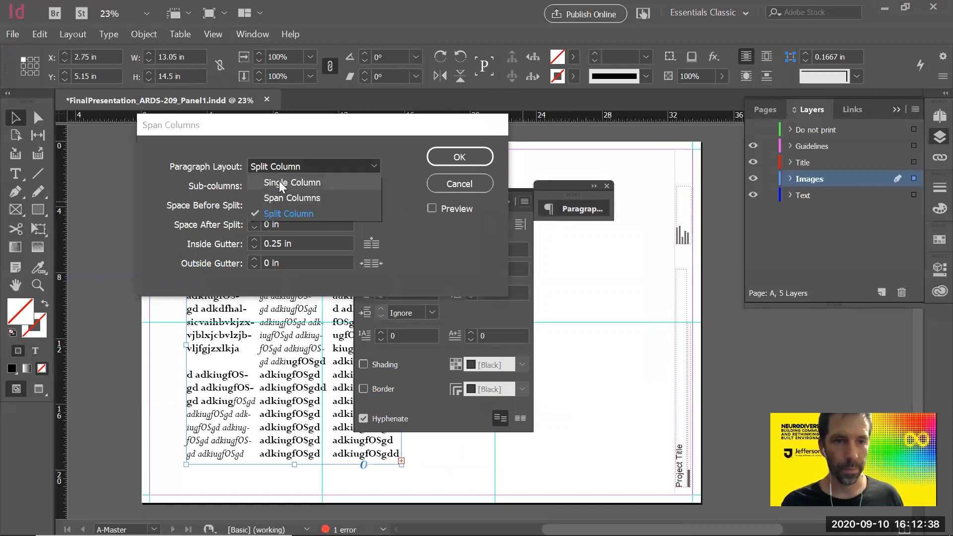
{"action": "left_click", "coordinate": [279, 182]}
{"action": "left_click", "coordinate": [458, 155]}
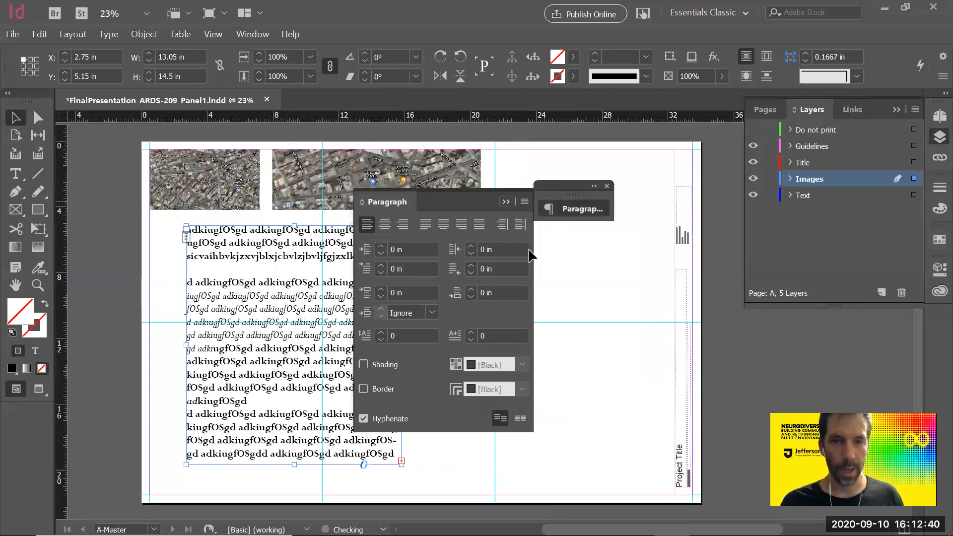
{"action": "left_click", "coordinate": [344, 298]}
{"action": "left_click_drag", "start_coordinate": [359, 297], "coordinate": [326, 289]}
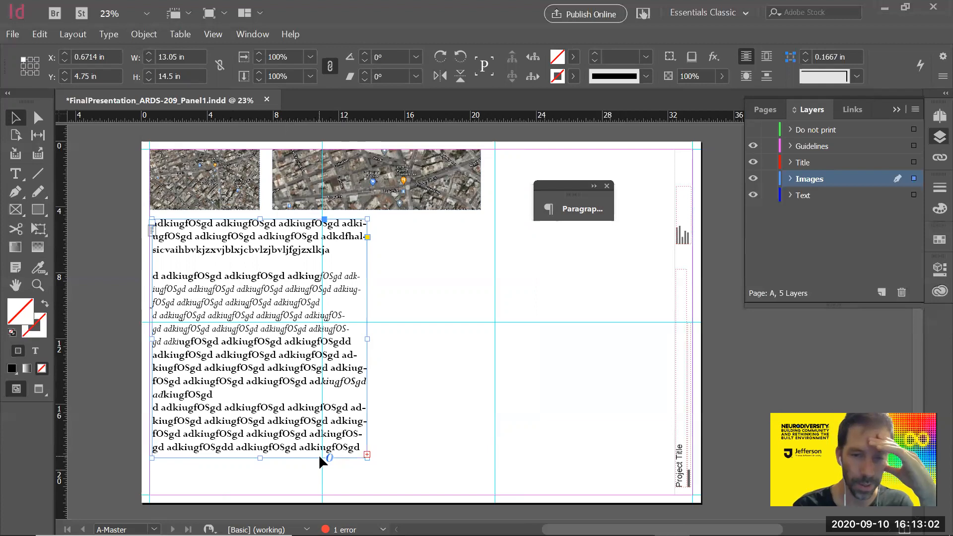
- Load the overset text from the text frame and flow it into a new linked frame drawn to its right
{"action": "double_click", "coordinate": [351, 448]}
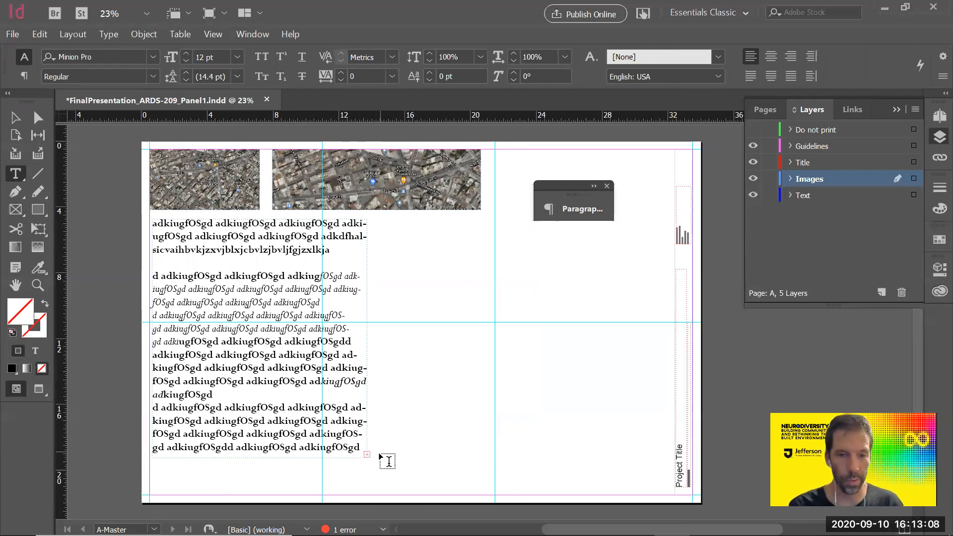
{"action": "key", "text": "Escape"}
{"action": "left_click", "coordinate": [374, 451]}
{"action": "left_click", "coordinate": [367, 451]}
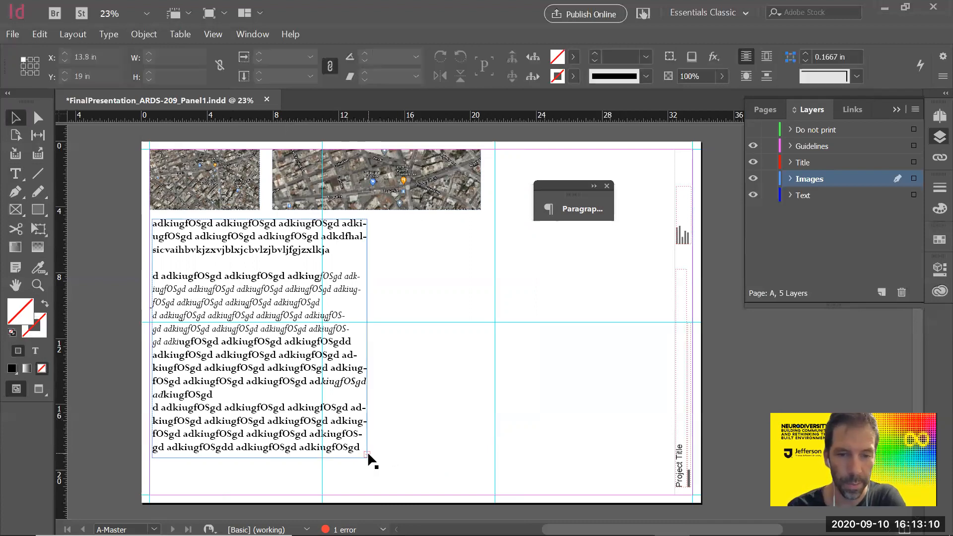
{"action": "left_click", "coordinate": [367, 452]}
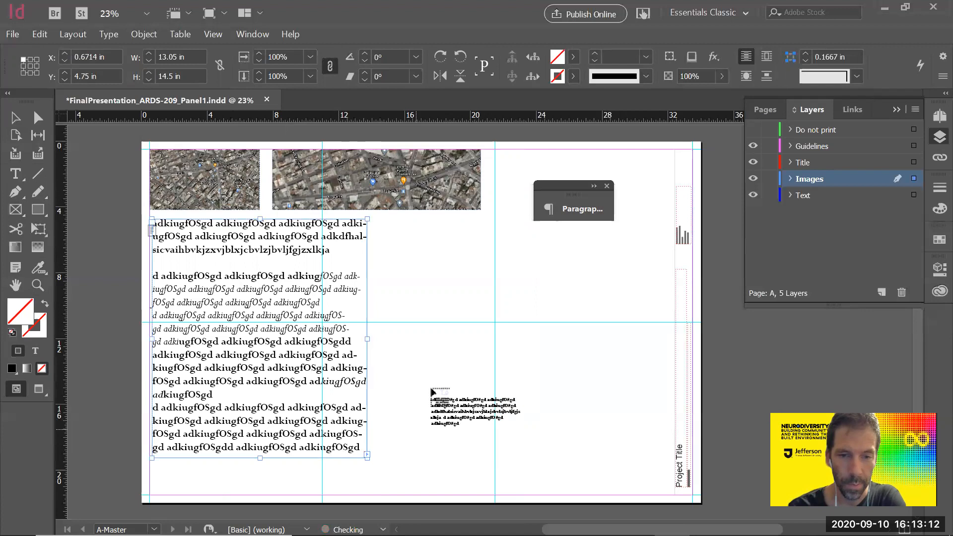
{"action": "left_click_drag", "start_coordinate": [410, 226], "coordinate": [616, 423]}
- Insert the filler text "zvihzxlvjxjcvbjxcbvjzxbcvznb;ckn;kz n;njzbn;cnjvkajnfv;knjzc;kbvjnkcjbnklkdflighodkgoidj" mid-line in the bold passage of the first text frame
{"action": "double_click", "coordinate": [197, 312]}
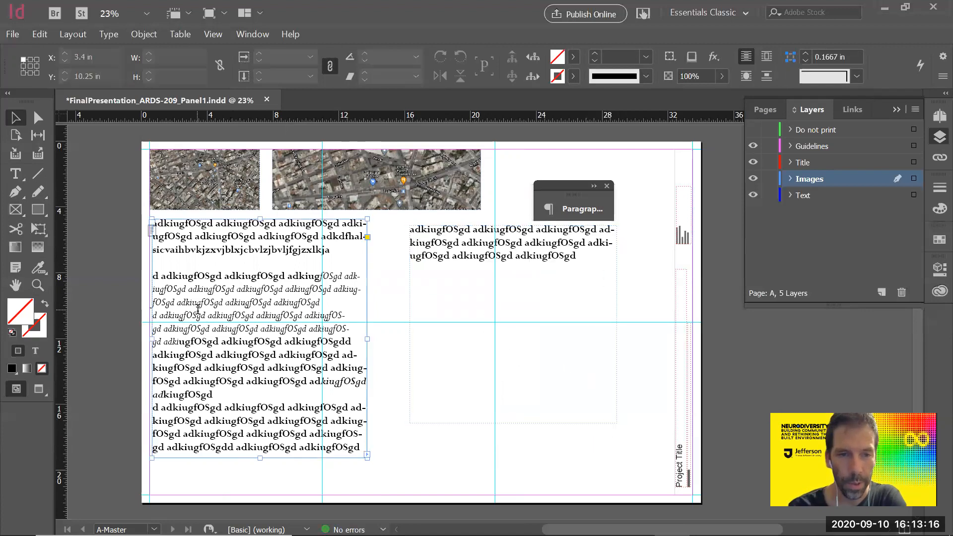
{"action": "left_click", "coordinate": [346, 449]}
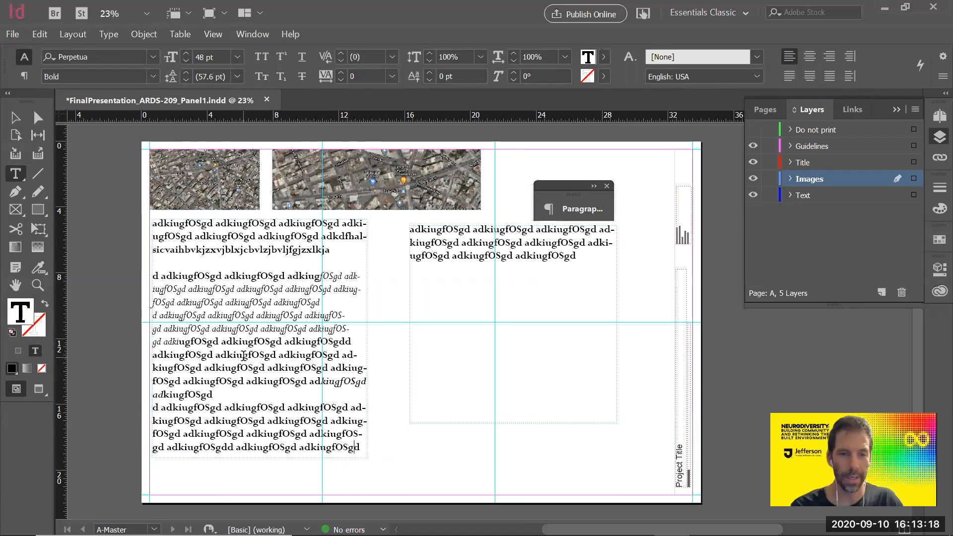
{"action": "left_click", "coordinate": [243, 355]}
{"action": "type", "text": "zvihzxlvjxjcvbjxcbvjzxbcv"}
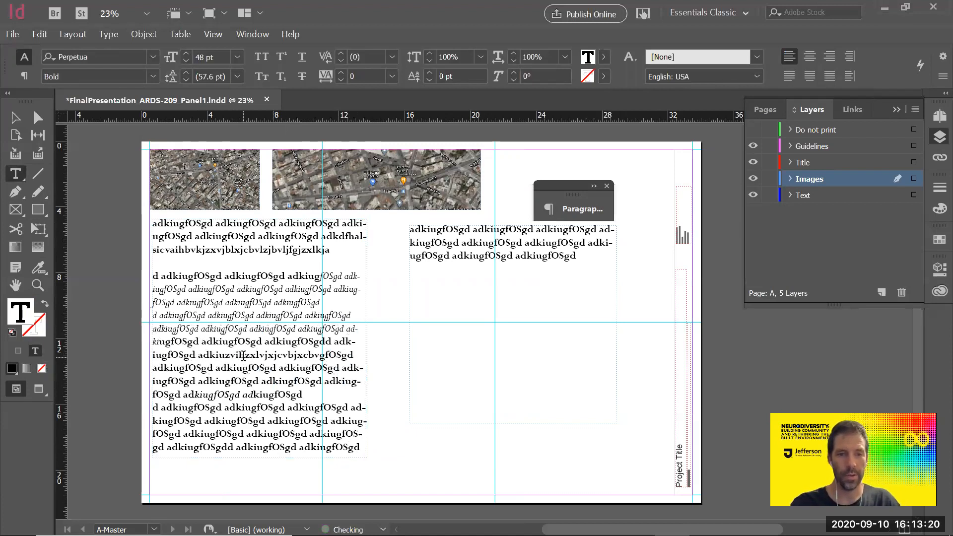
{"action": "type", "text": "znb;ckn;kz n;njzbn;cnjvkajnfv;knjzc;kbvj"}
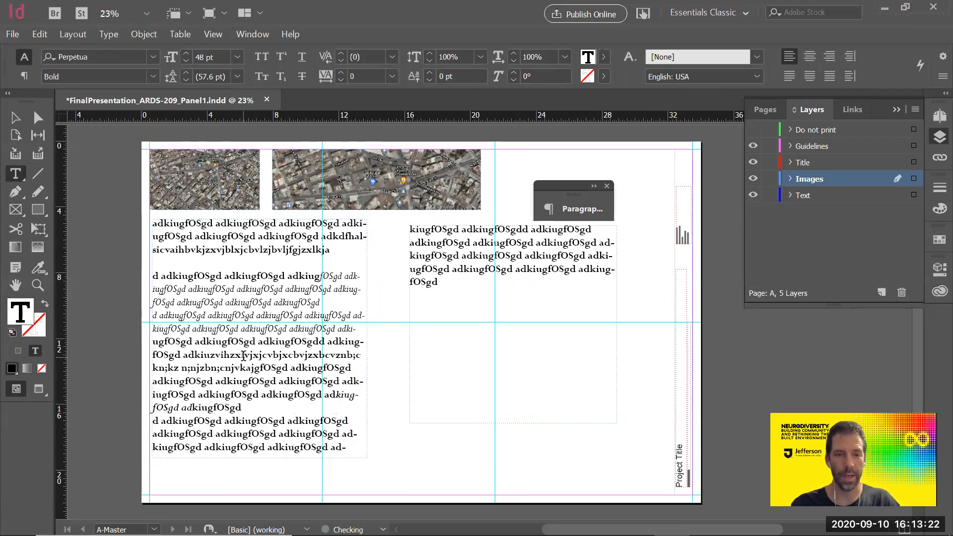
{"action": "type", "text": "nkcjbnklkdflighodkgoidj"}
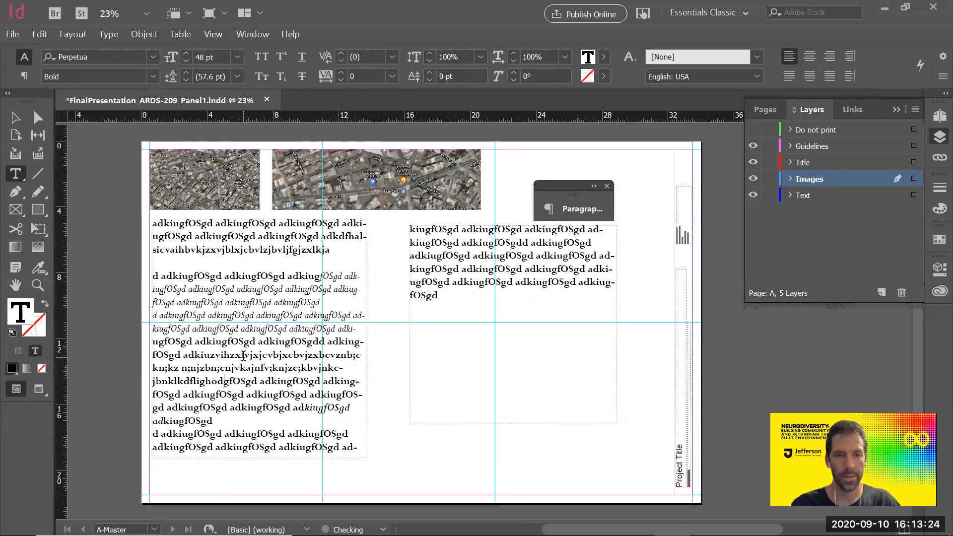
- Add five line breaks after the inserted filler text to push the remaining text into the linked frame
{"action": "key", "text": "Return"}
{"action": "key", "text": "Return"}
{"action": "key", "text": "Return"}
{"action": "key", "text": "Return"}
{"action": "key", "text": "Return"}
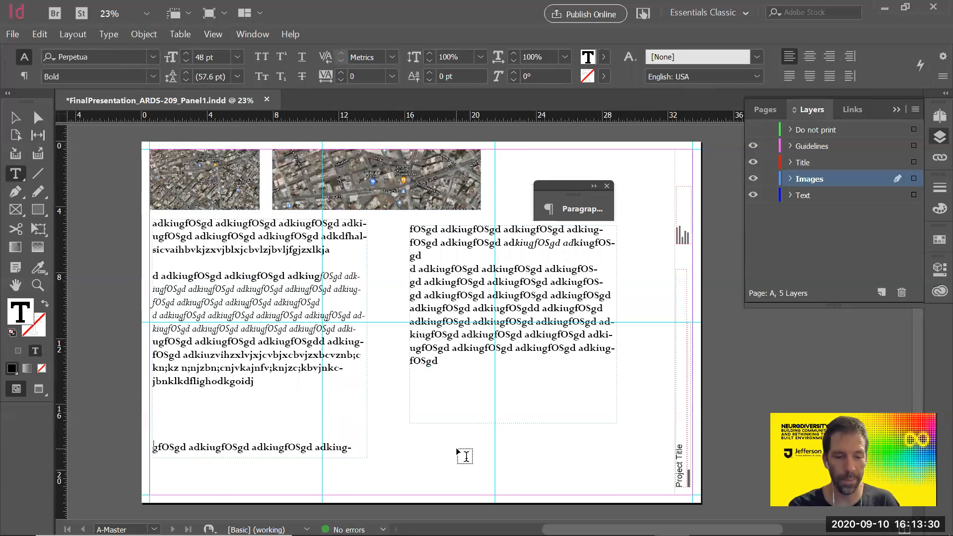
- Move the wide satellite image down to the middle of the page and the linked text frame to about X 19.91, Y 0.54 in
{"action": "type", "text": "v"}
{"action": "left_click", "coordinate": [403, 315]}
{"action": "key", "text": "v"}
{"action": "left_click", "coordinate": [376, 187]}
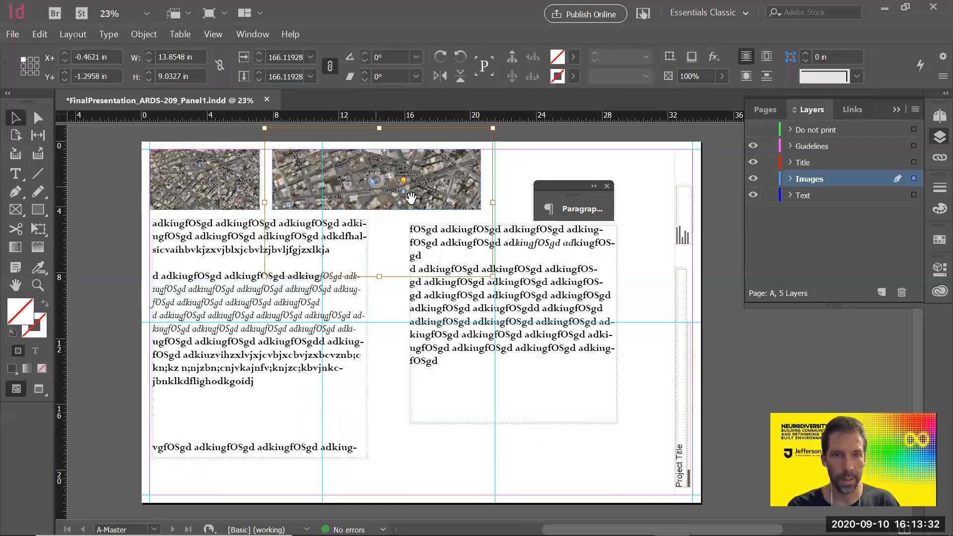
{"action": "left_click_drag", "start_coordinate": [480, 178], "coordinate": [514, 384]}
{"action": "left_click_drag", "start_coordinate": [510, 315], "coordinate": [552, 237]}
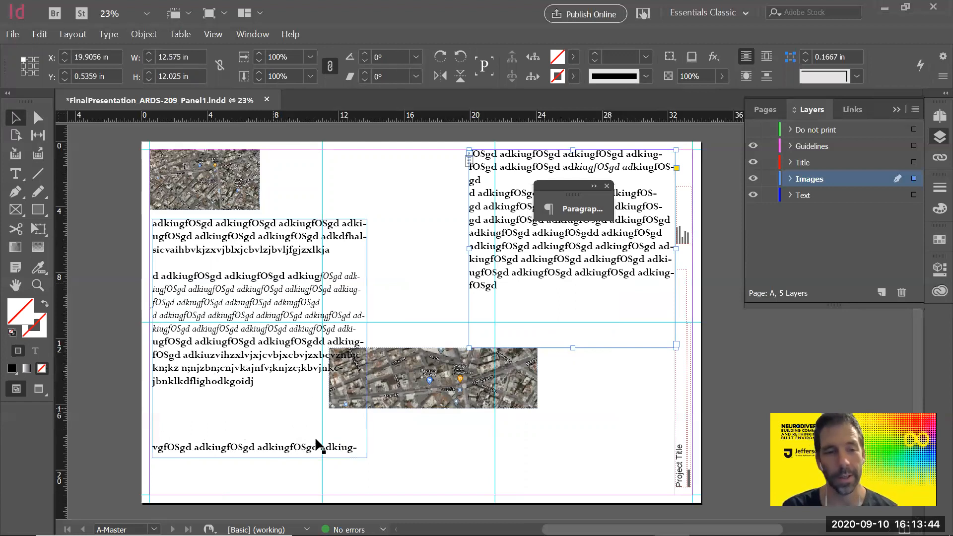
- Position the wide satellite image at X 10.25, Y 7.775 in, overlapping both text frames, and wrap the text around its object shape
{"action": "left_click", "coordinate": [268, 444]}
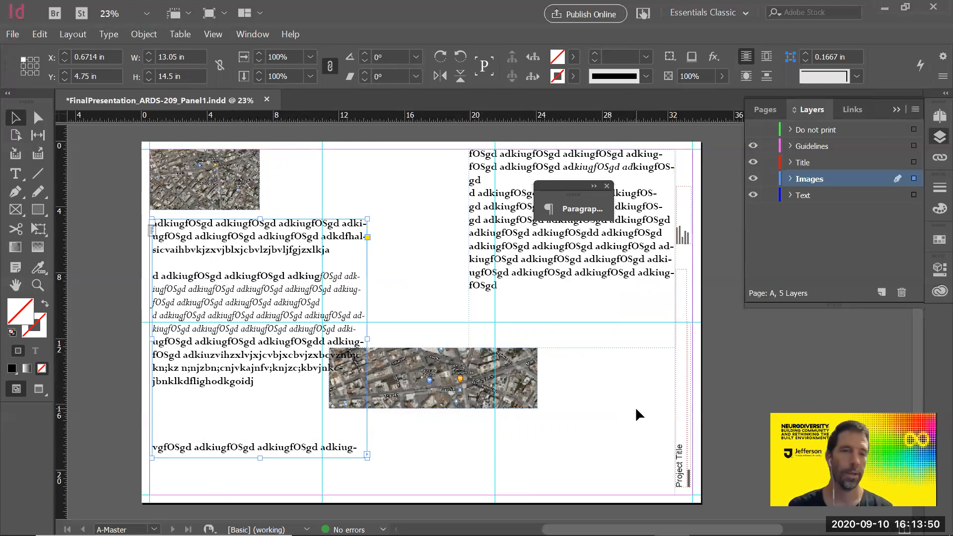
{"action": "left_click_drag", "start_coordinate": [453, 406], "coordinate": [397, 329]}
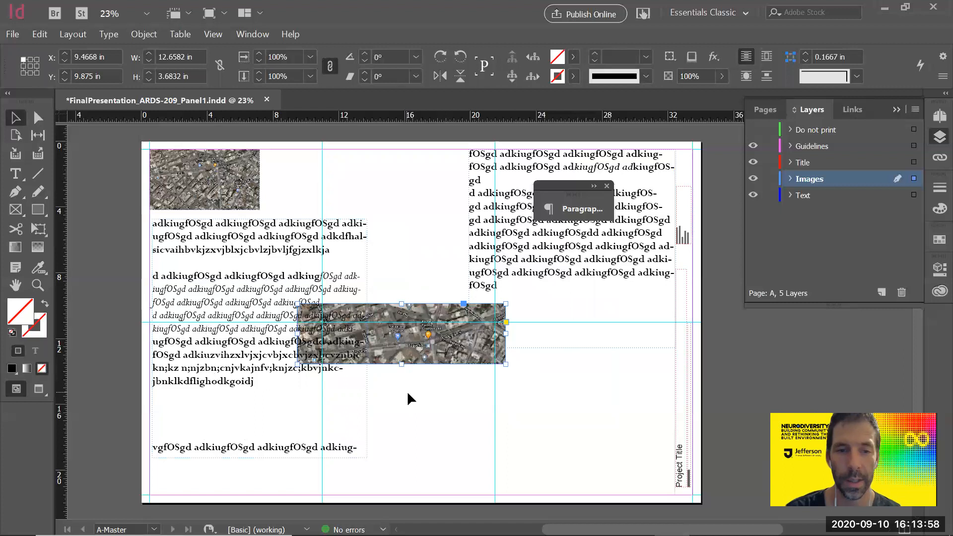
{"action": "left_click", "coordinate": [747, 76]}
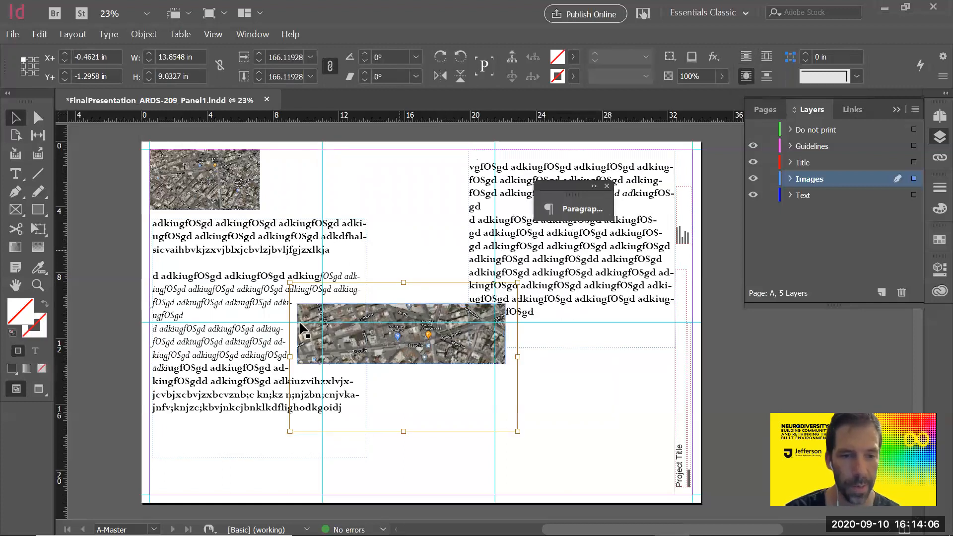
{"action": "left_click", "coordinate": [244, 462]}
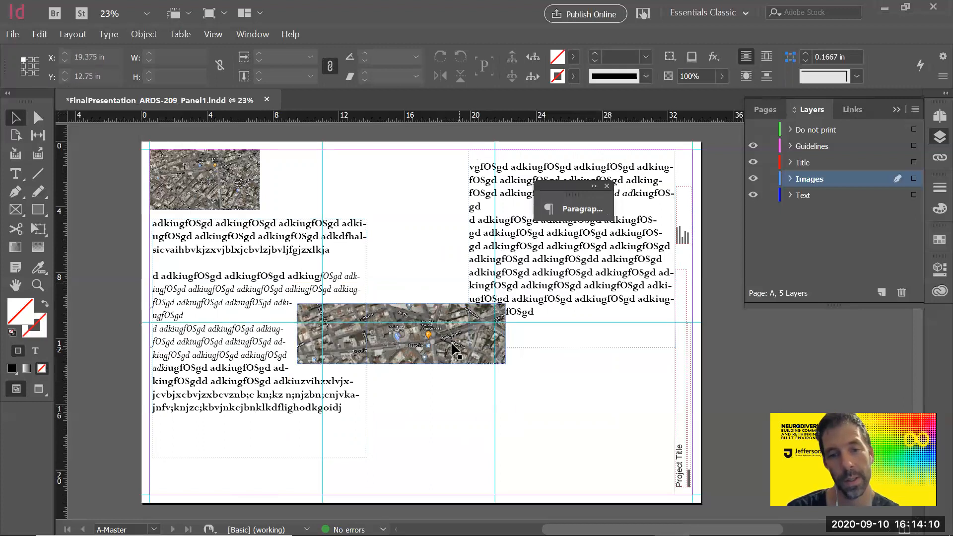
{"action": "left_click_drag", "start_coordinate": [452, 341], "coordinate": [465, 307]}
{"action": "left_click", "coordinate": [450, 392]}
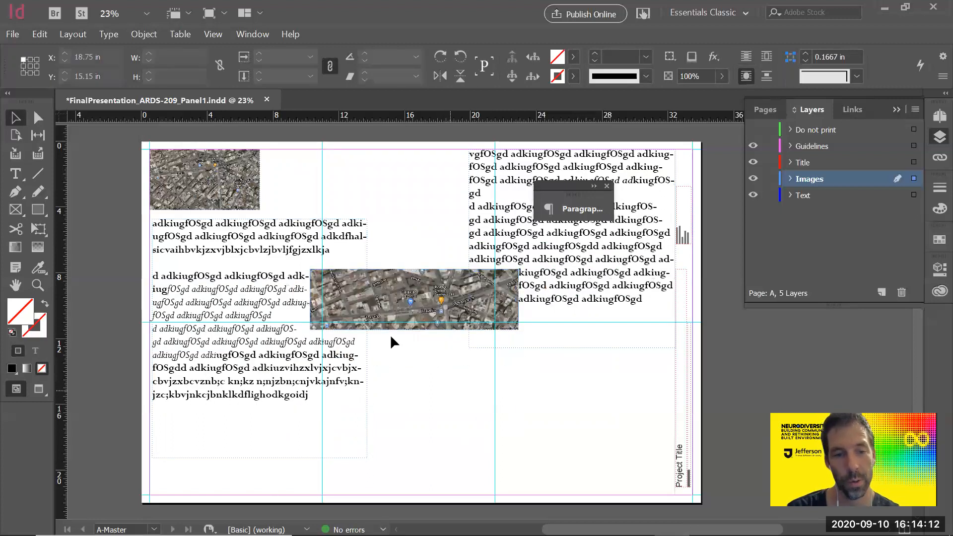
- Switch the wide satellite image's text wrap to its bounding box and set its corner size to 0.5 in
{"action": "left_click", "coordinate": [405, 287]}
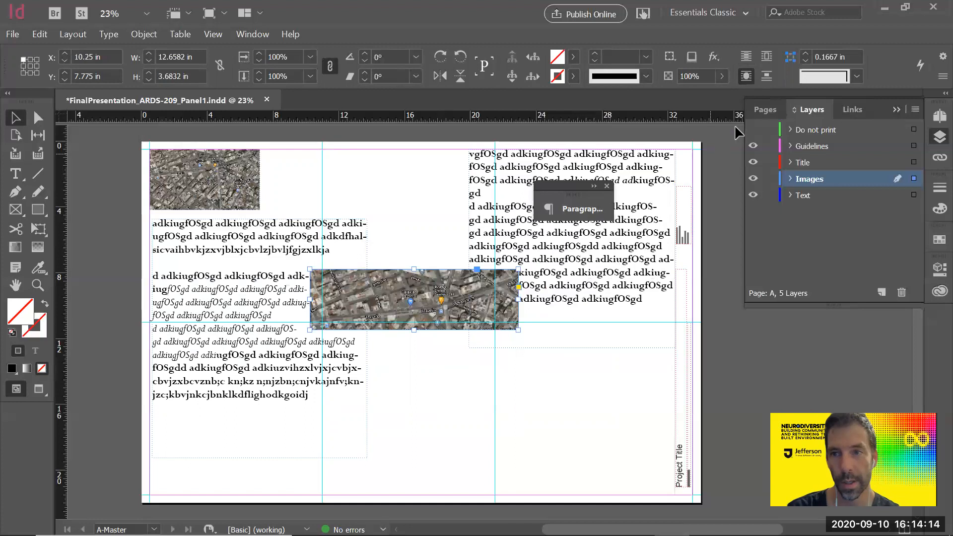
{"action": "left_click", "coordinate": [766, 57]}
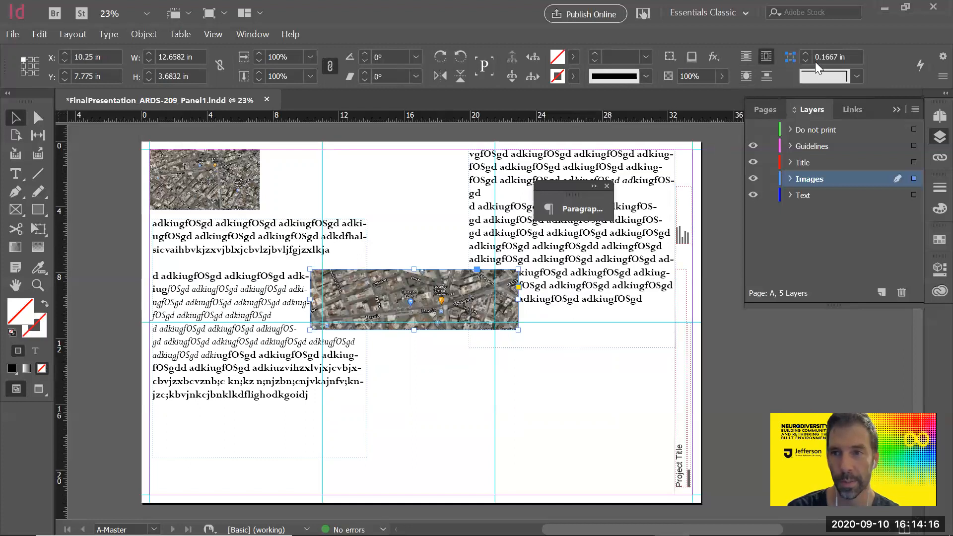
{"action": "left_click", "coordinate": [806, 55]}
{"action": "left_click", "coordinate": [806, 53]}
{"action": "left_click", "coordinate": [806, 54]}
{"action": "left_click", "coordinate": [859, 75]}
{"action": "left_click", "coordinate": [858, 75]}
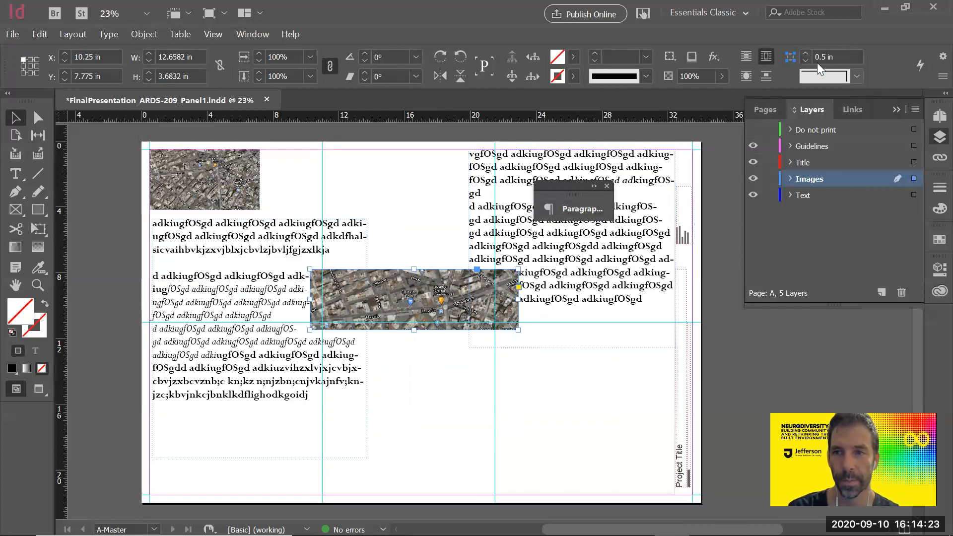
{"action": "left_click", "coordinate": [417, 425]}
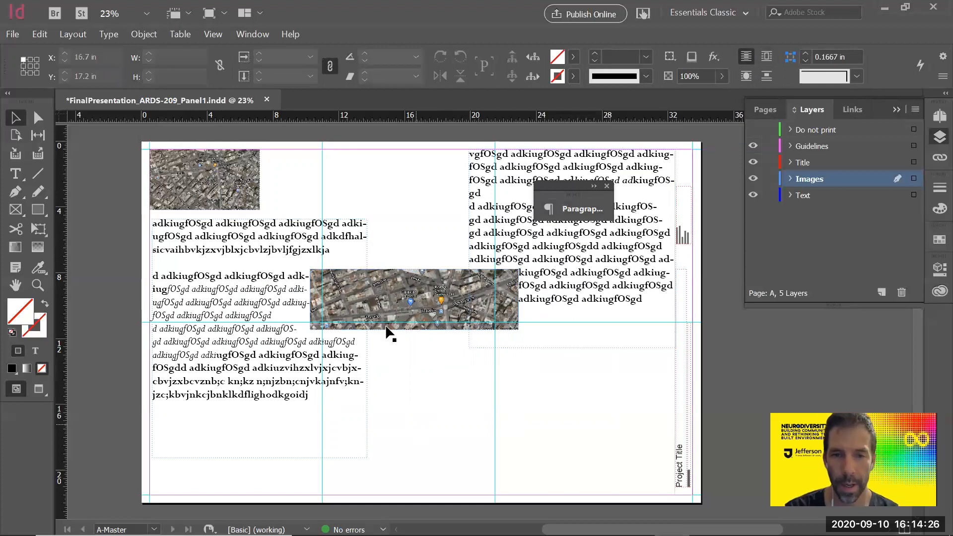
- Enlarge the wide satellite image's frame to about 17.39 × 5.1 in and move it to X 10.75, Y 8.45 in
{"action": "left_click", "coordinate": [310, 270]}
{"action": "left_click_drag", "start_coordinate": [307, 267], "coordinate": [297, 262]}
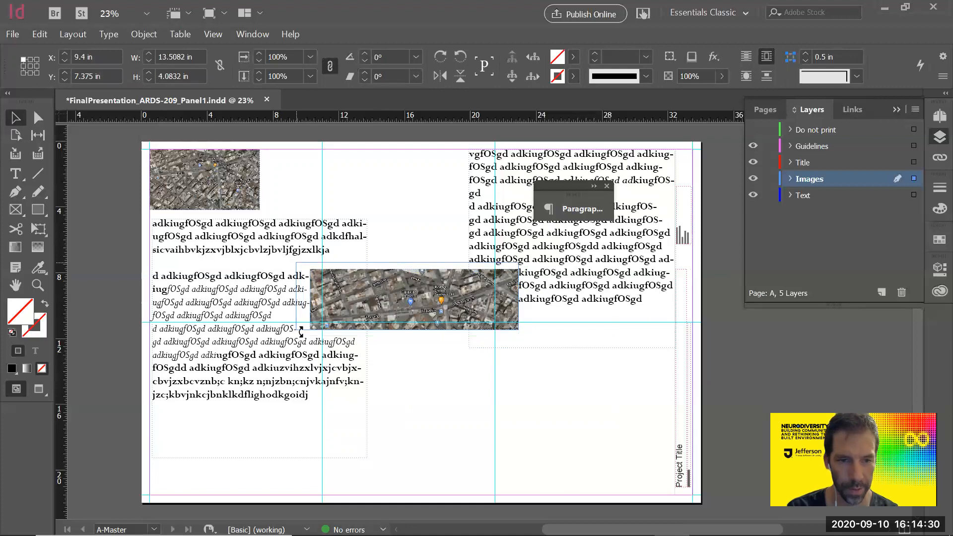
{"action": "left_click", "coordinate": [436, 409]}
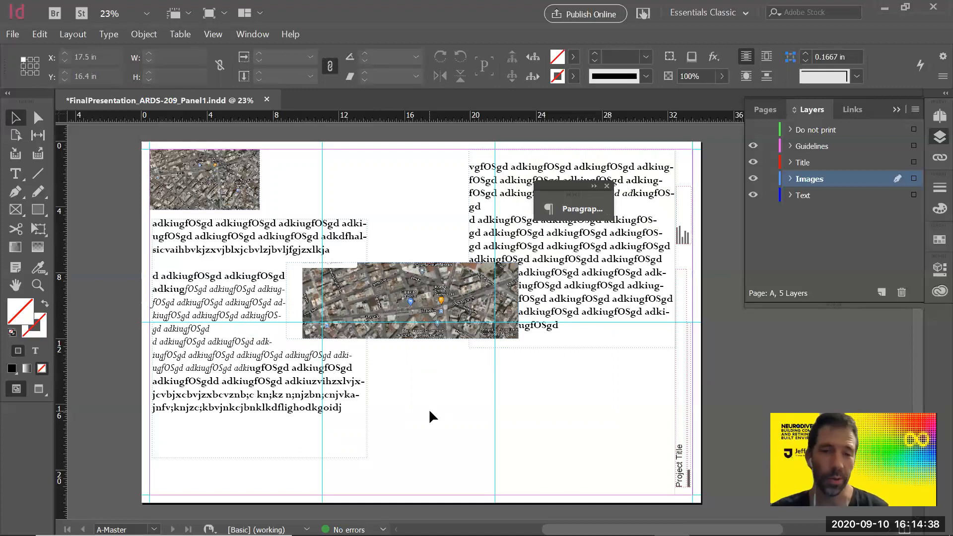
{"action": "left_click", "coordinate": [448, 296]}
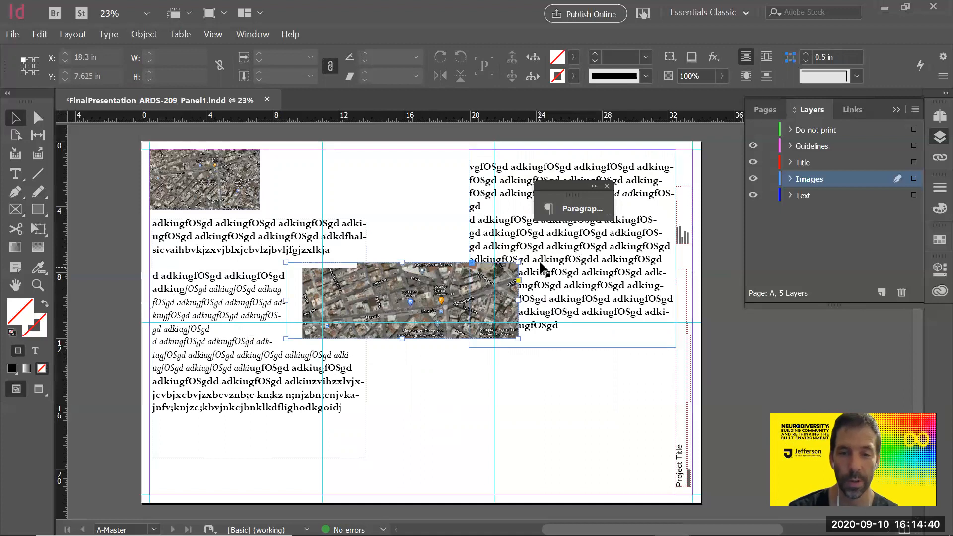
{"action": "left_click_drag", "start_coordinate": [519, 262], "coordinate": [559, 255]}
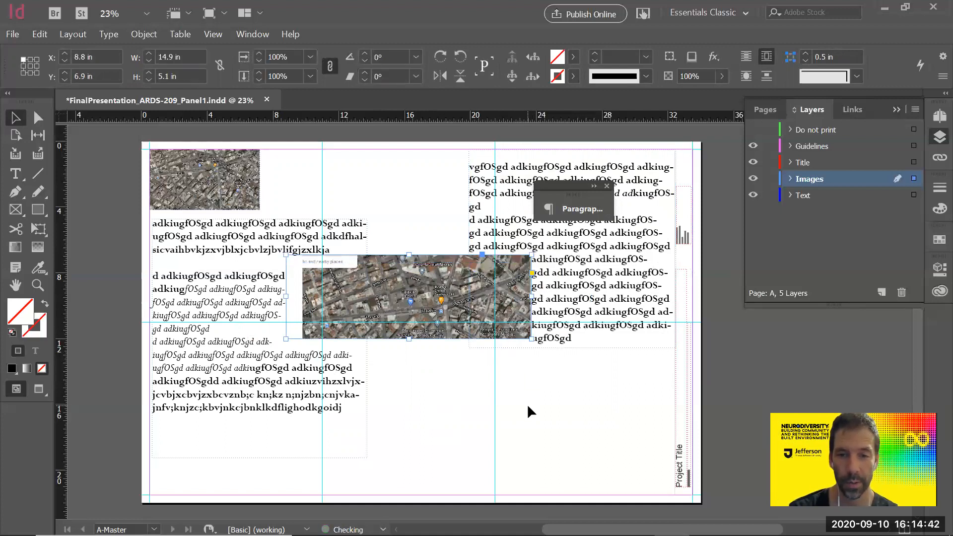
{"action": "left_click_drag", "start_coordinate": [559, 296], "coordinate": [571, 297]}
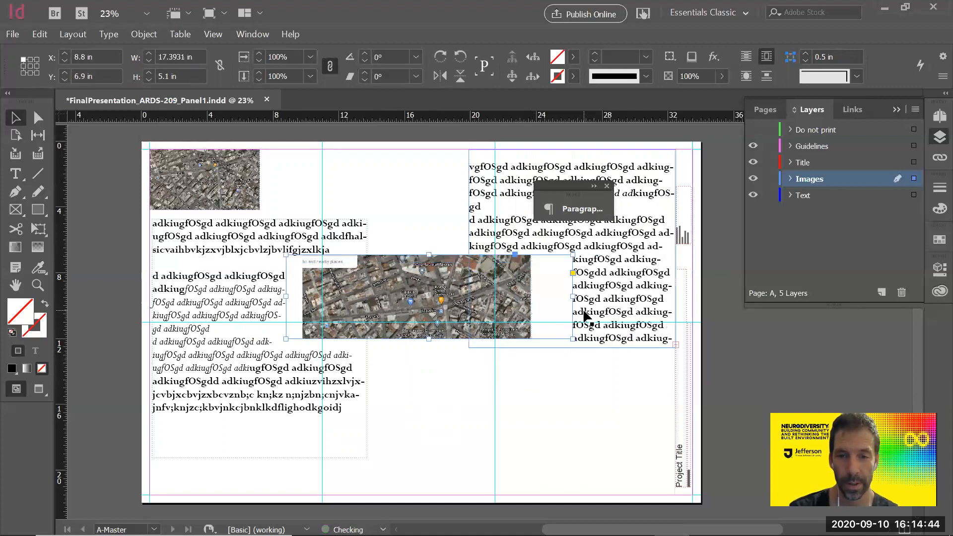
{"action": "left_click", "coordinate": [566, 392]}
{"action": "left_click_drag", "start_coordinate": [472, 317], "coordinate": [451, 365]}
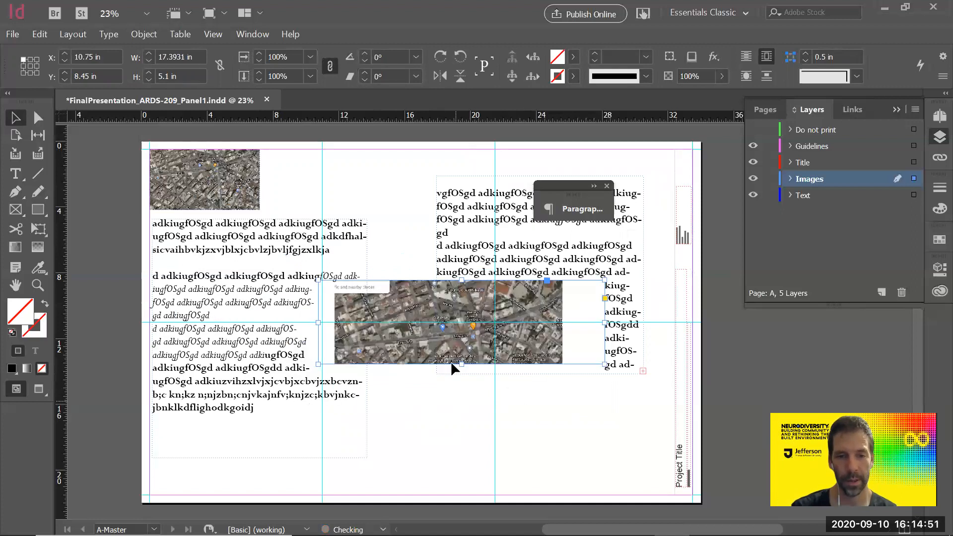
{"action": "left_click", "coordinate": [443, 414]}
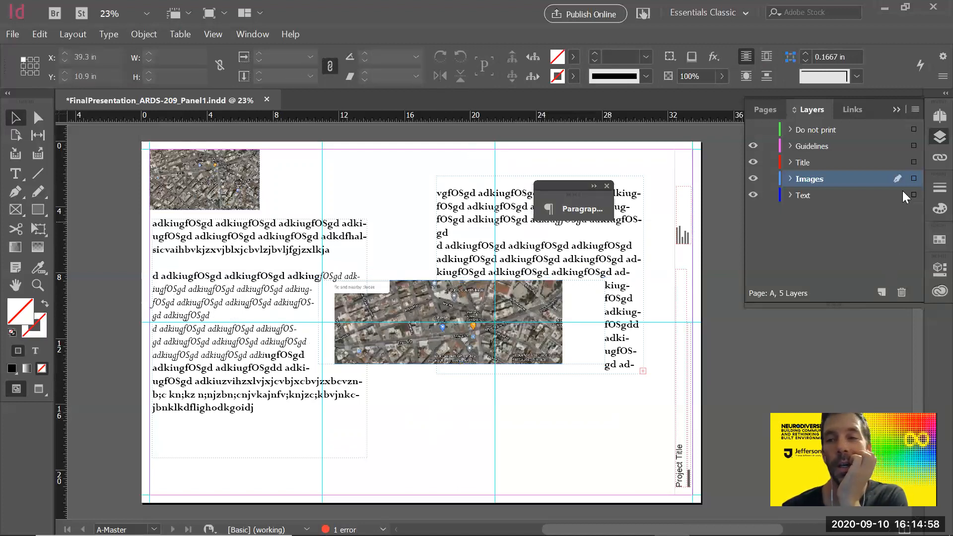
- Insert 15 pages after page 1 based on A-Master and look over the resulting spreads
{"action": "left_click", "coordinate": [897, 111]}
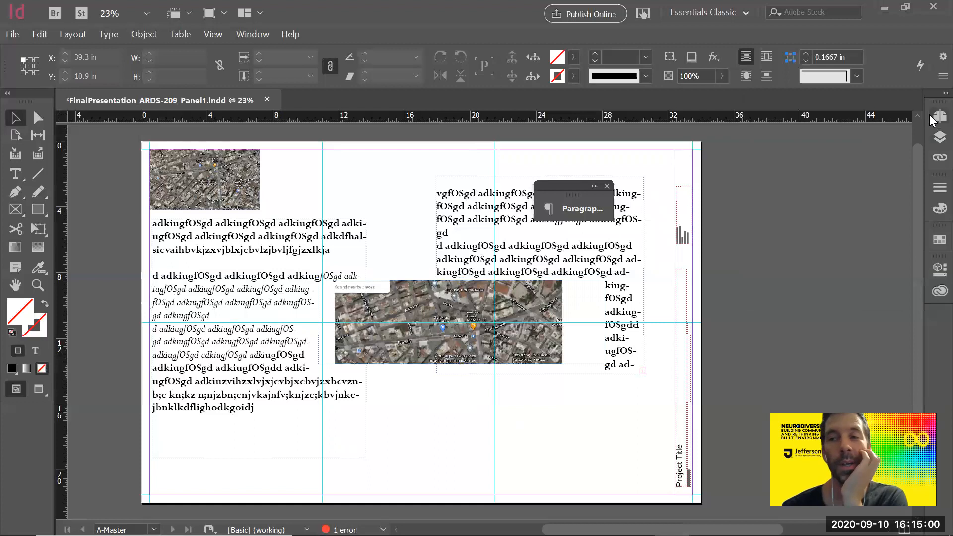
{"action": "left_click", "coordinate": [933, 117]}
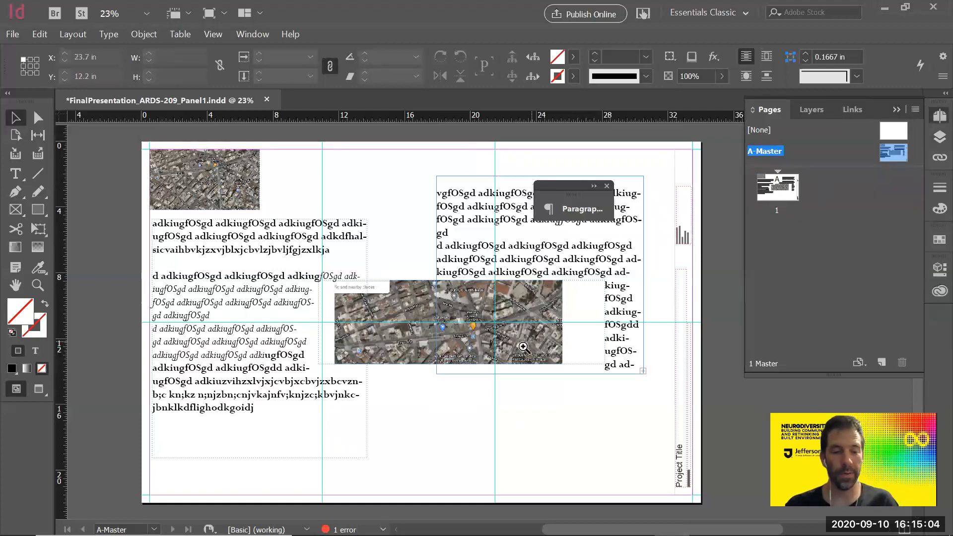
{"action": "key", "text": "z"}
{"action": "left_click", "coordinate": [473, 370], "text": "alt"}
{"action": "left_click", "coordinate": [541, 323], "text": "alt"}
{"action": "left_click_drag", "start_coordinate": [372, 251], "coordinate": [705, 455]}
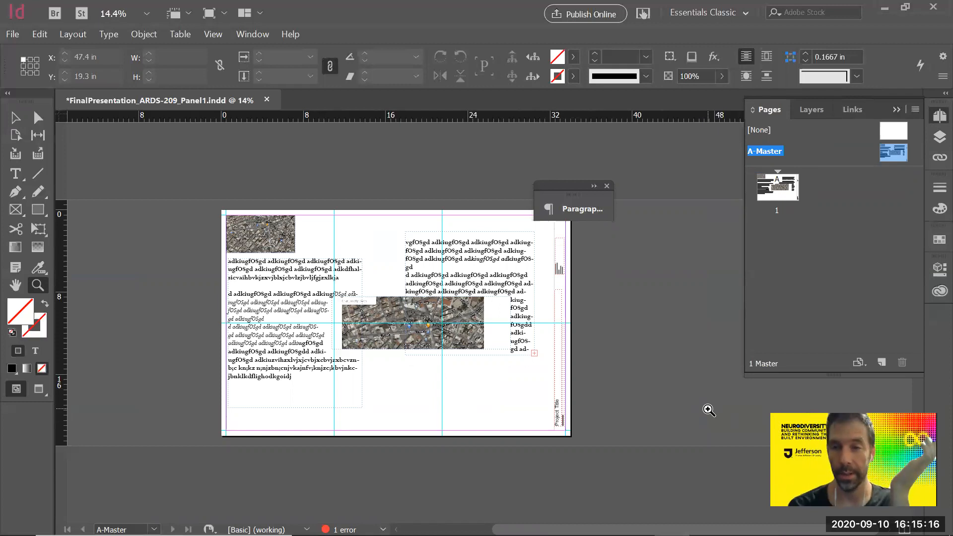
{"action": "left_click", "coordinate": [779, 191]}
{"action": "right_click", "coordinate": [779, 193]}
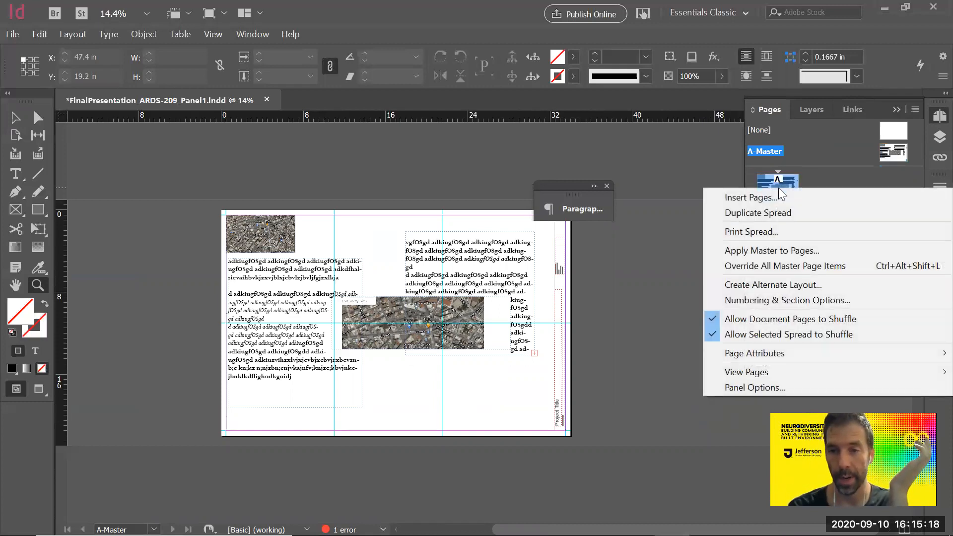
{"action": "left_click", "coordinate": [756, 197]}
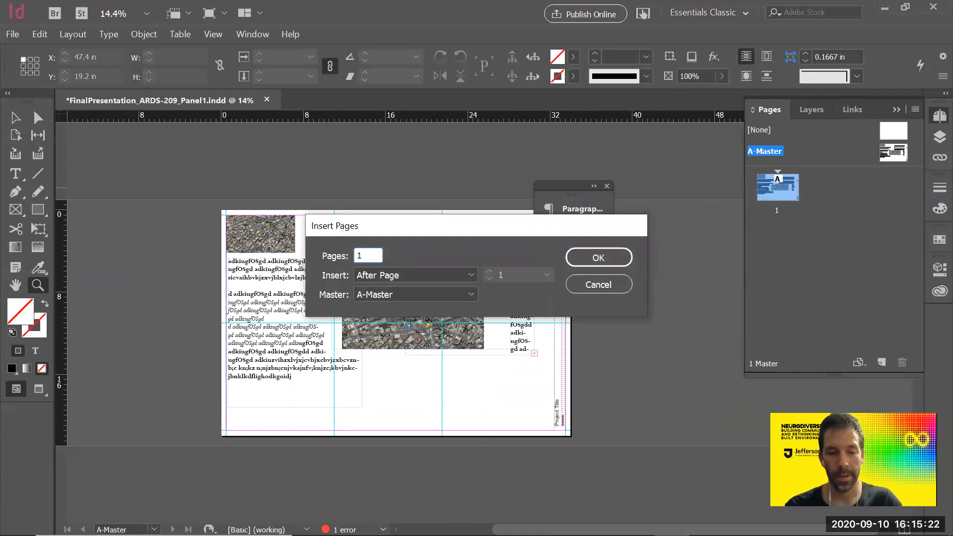
{"action": "type", "text": "15"}
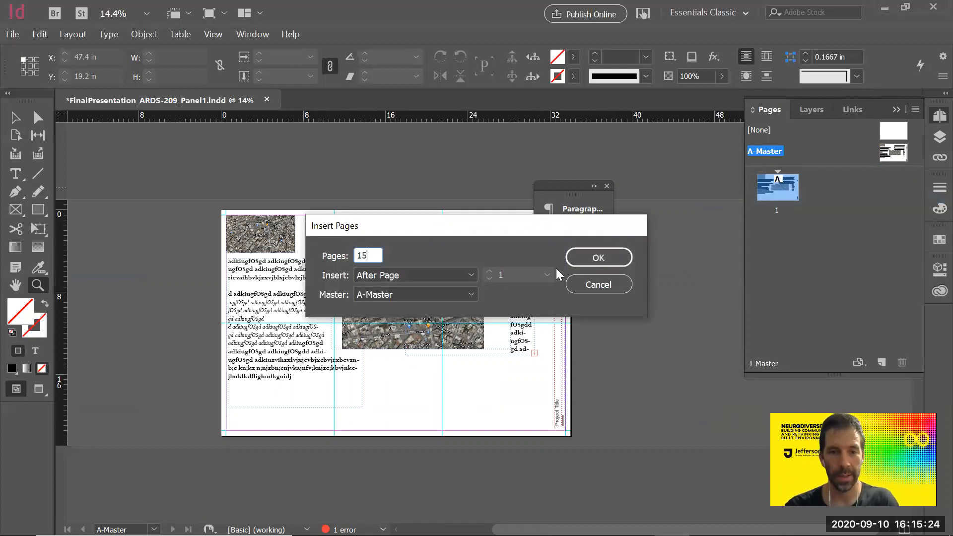
{"action": "left_click", "coordinate": [598, 257]}
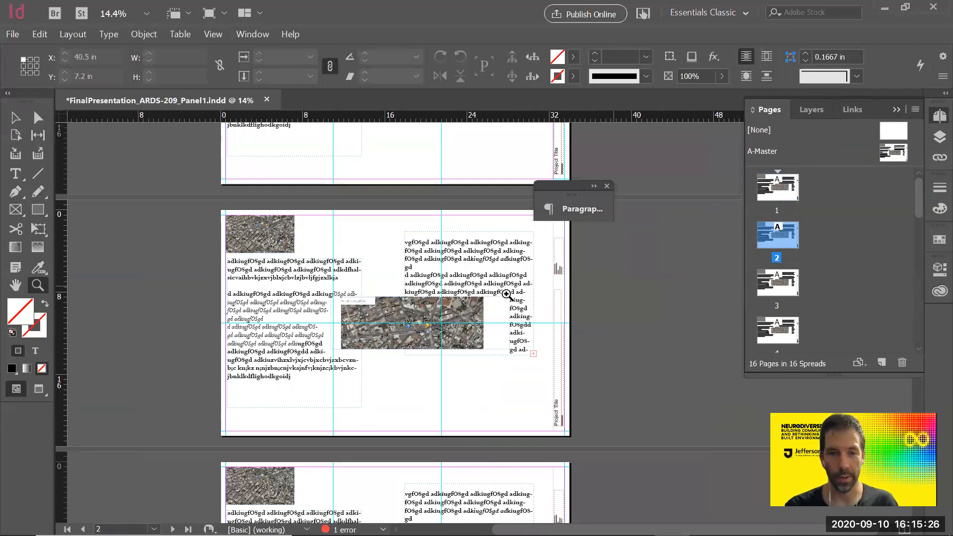
{"action": "scroll", "coordinate": [498, 368], "scroll_direction": "down", "scroll_amount": 3}
{"action": "scroll", "coordinate": [498, 368], "scroll_direction": "down", "scroll_amount": 3}
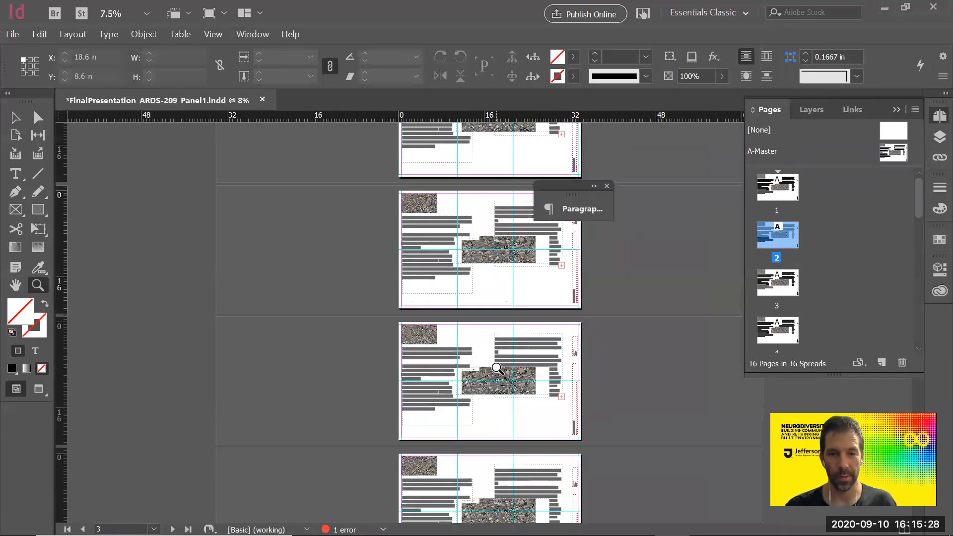
{"action": "scroll", "coordinate": [499, 367], "scroll_direction": "down", "scroll_amount": 1}
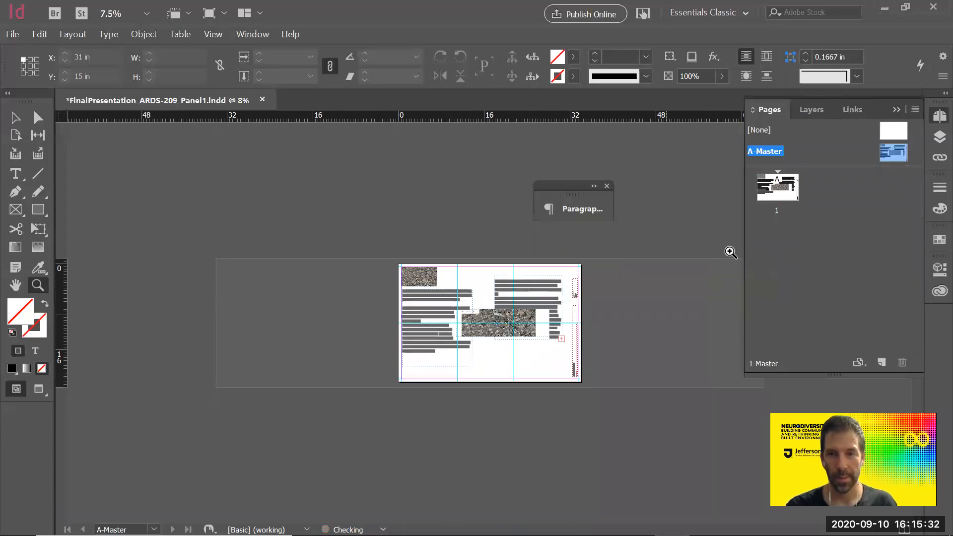
- Insert one page after page 1 based on A-Master
{"action": "right_click", "coordinate": [783, 197]}
{"action": "left_click", "coordinate": [781, 205]}
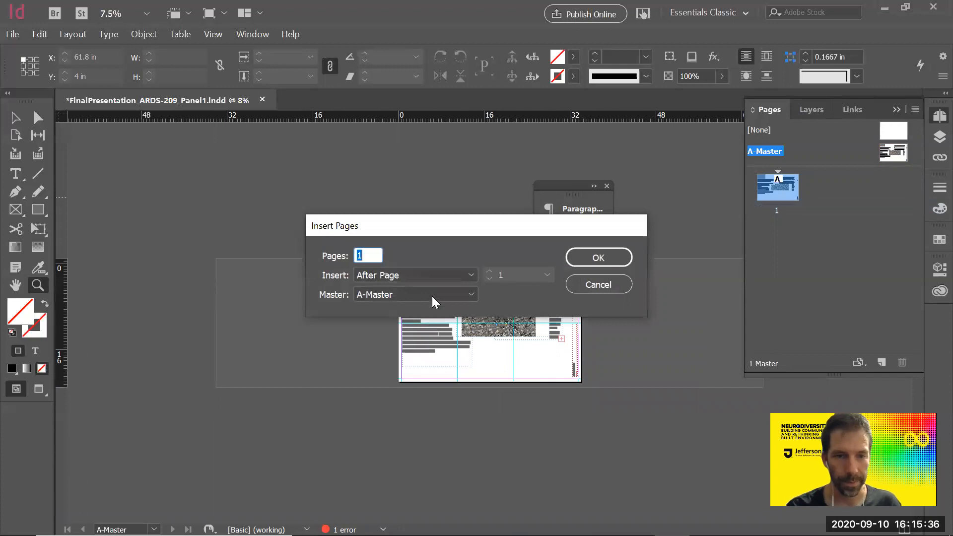
{"action": "left_click", "coordinate": [598, 259]}
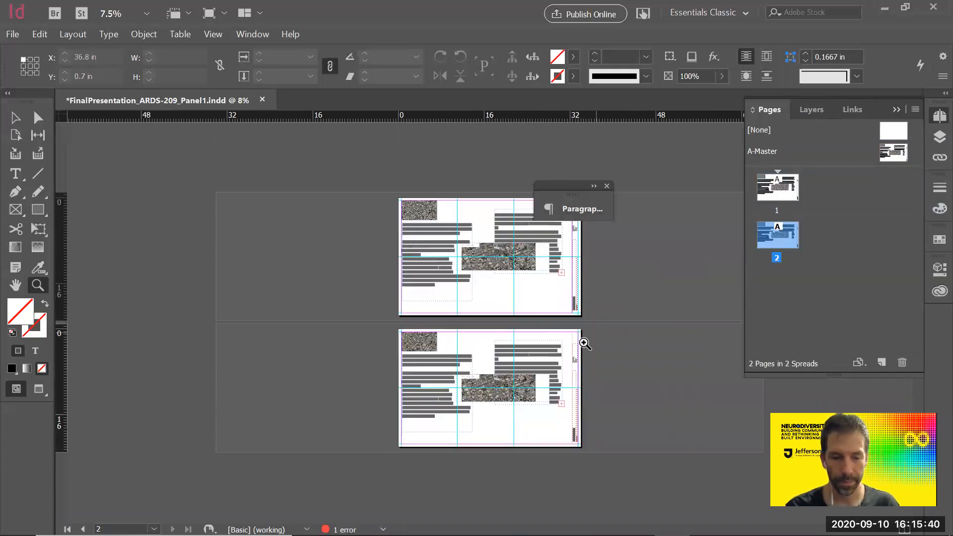
- On A-Master, delete the wide satellite image and the right-hand linked text frame it overlaps
{"action": "key", "text": "v"}
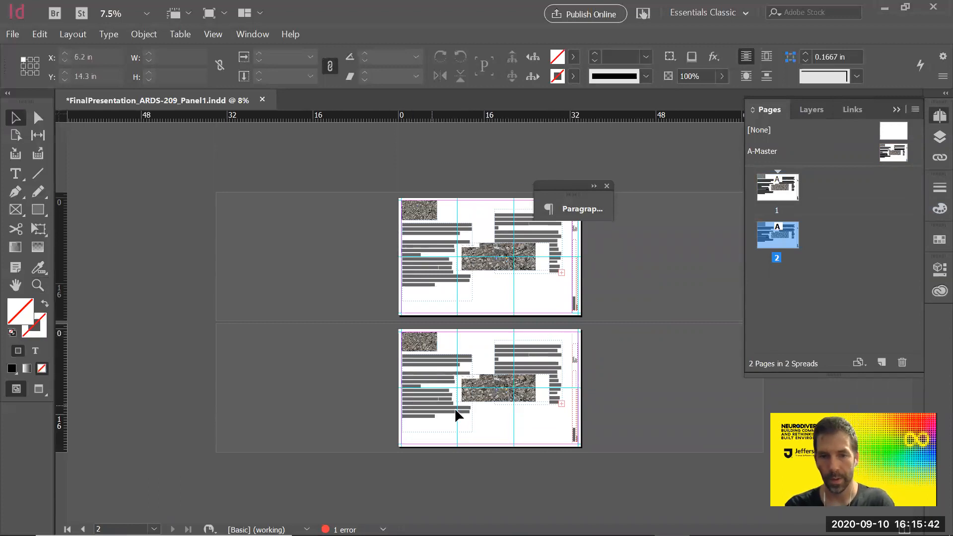
{"action": "key", "text": "z"}
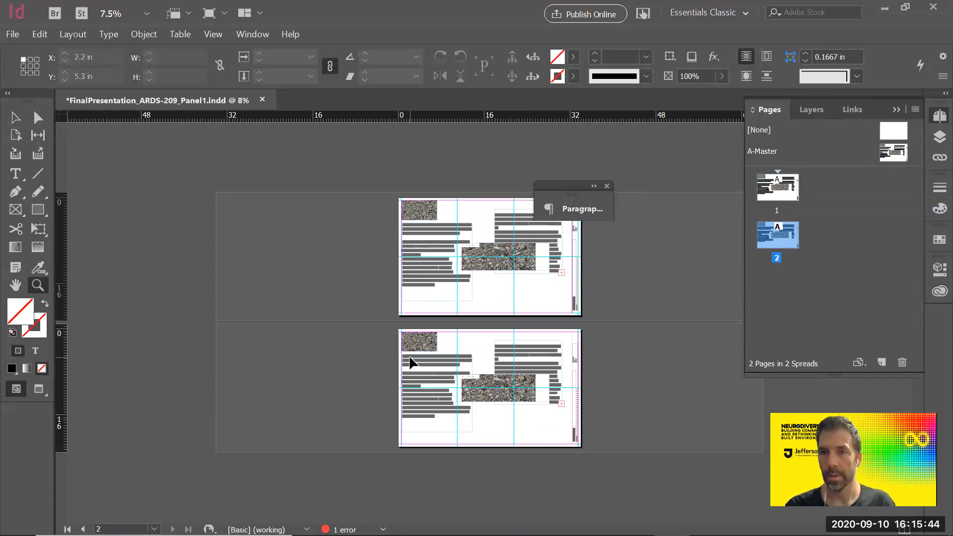
{"action": "left_click_drag", "start_coordinate": [380, 314], "coordinate": [665, 465]}
{"action": "key", "text": "v"}
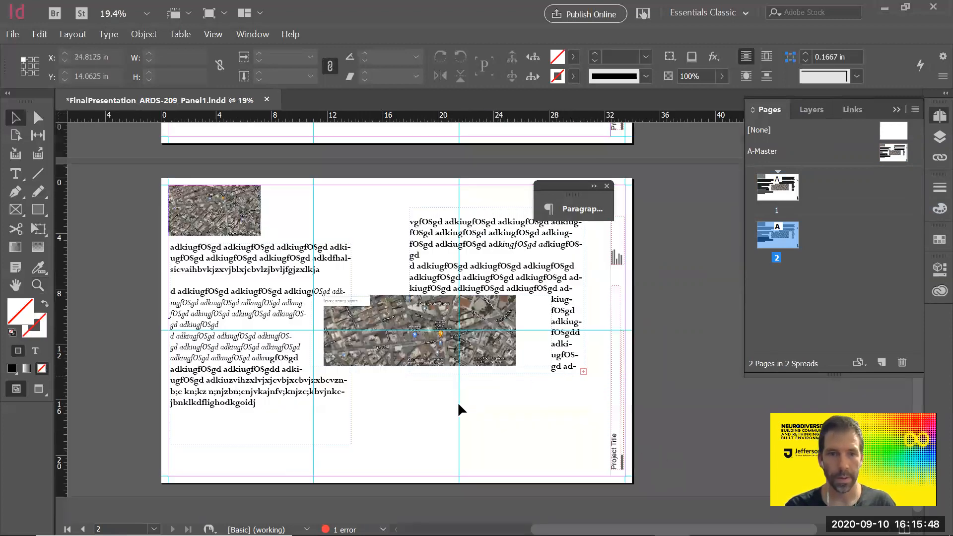
{"action": "double_click", "coordinate": [894, 153]}
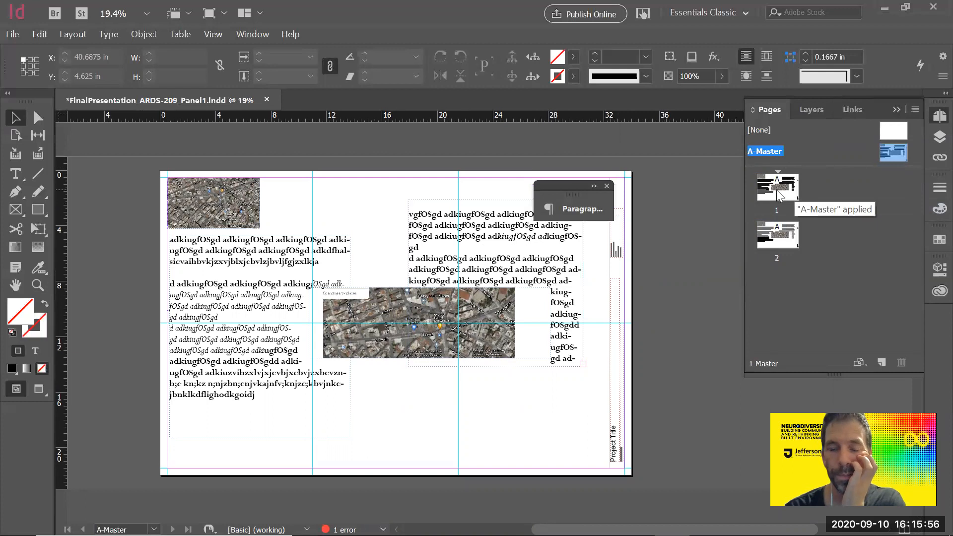
{"action": "left_click_drag", "start_coordinate": [533, 395], "coordinate": [394, 255]}
{"action": "key", "text": "Delete"}
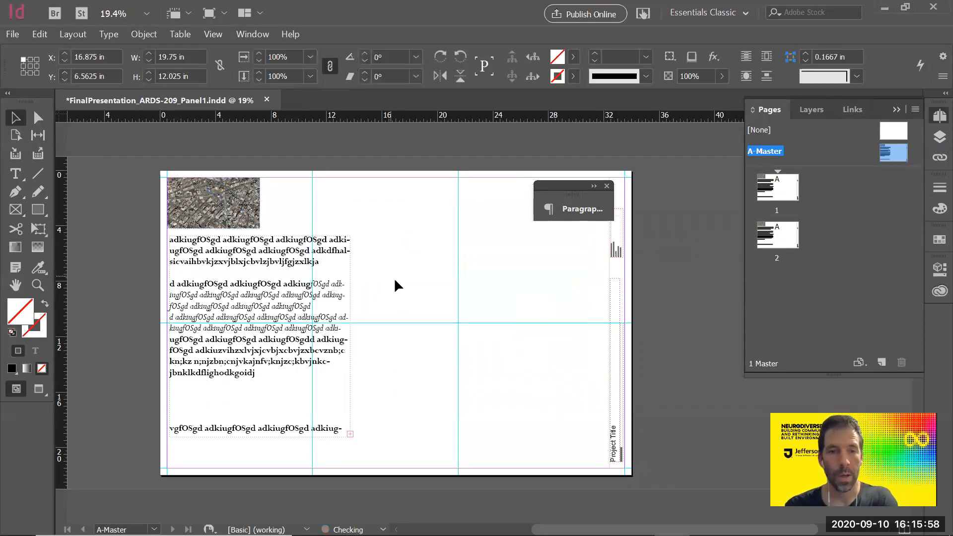
- Delete the remaining text frame and the small satellite image from A-Master
{"action": "left_click", "coordinate": [274, 273]}
{"action": "left_click_drag", "start_coordinate": [274, 276], "coordinate": [396, 264]}
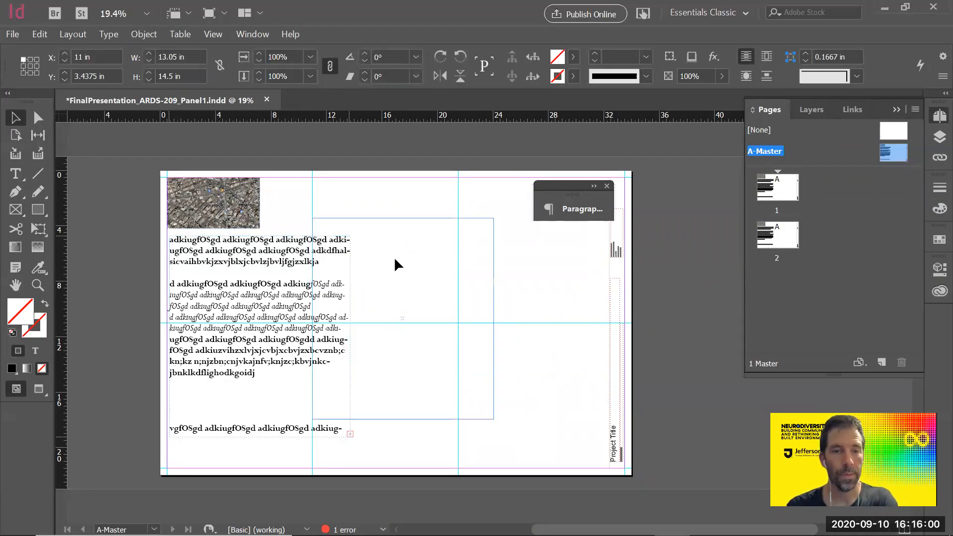
{"action": "key", "text": "Delete"}
{"action": "left_click", "coordinate": [239, 226]}
{"action": "key", "text": "Delete"}
- Open page 1 and frame the whole page for drawing
{"action": "double_click", "coordinate": [777, 185]}
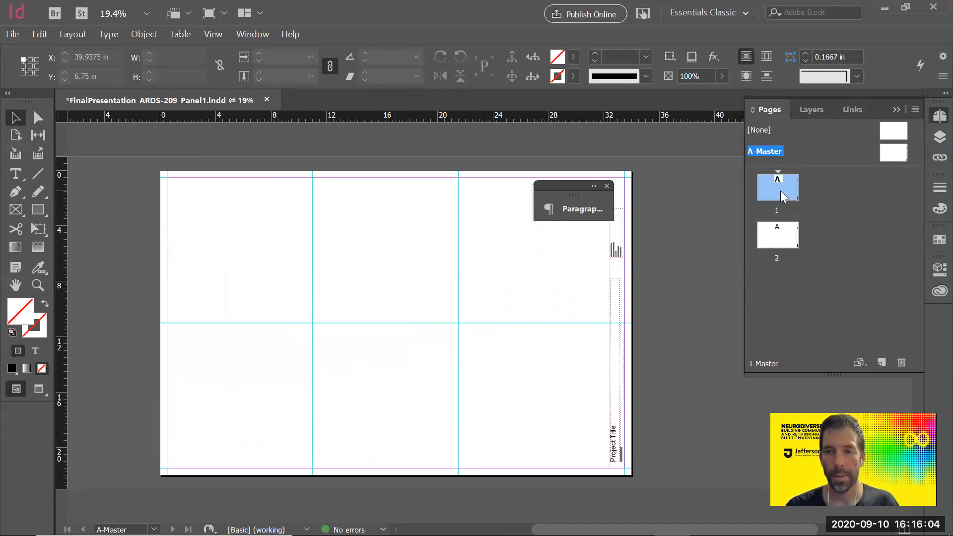
{"action": "key", "text": "z"}
{"action": "left_click", "coordinate": [490, 340], "text": "alt"}
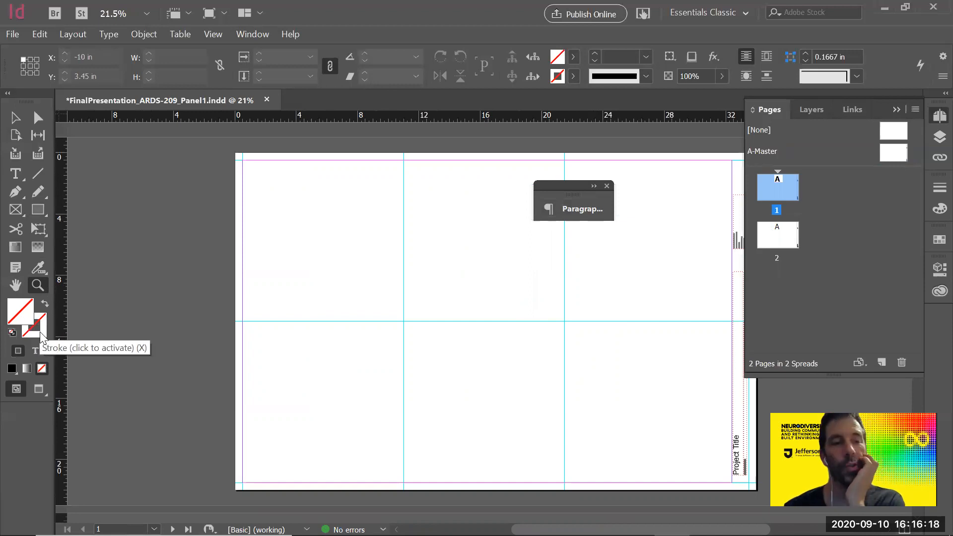
{"action": "left_click", "coordinate": [38, 210]}
{"action": "left_click_drag", "start_coordinate": [272, 207], "coordinate": [362, 276]}
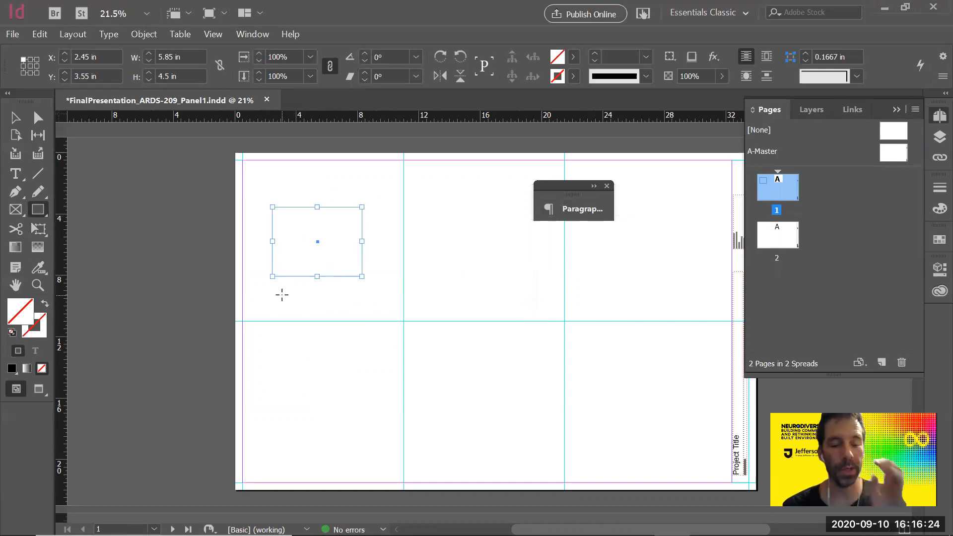
{"action": "key", "text": "ctrl+z"}
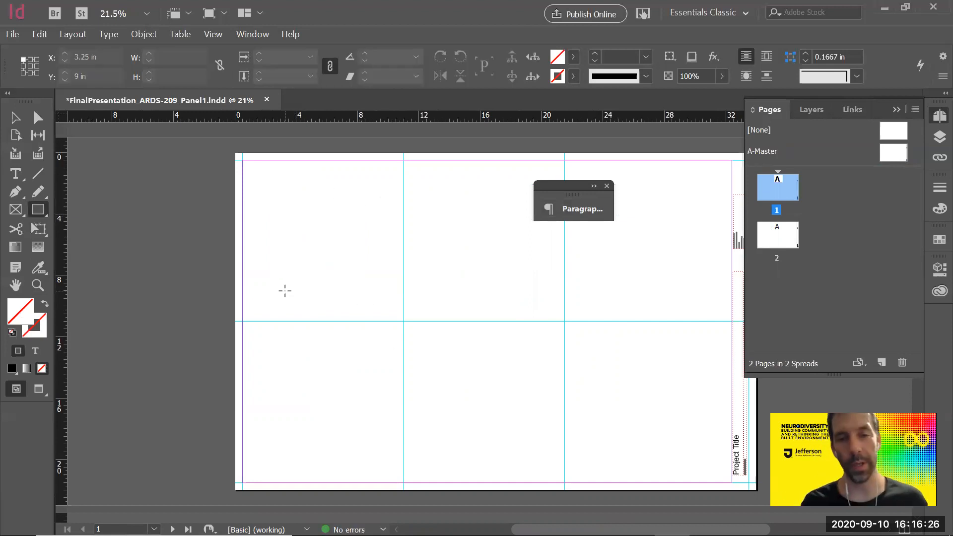
- Draw an open two-segment leader line with the Pen tool on page 1, horizontal then angled downward, about 8.8 × 1.175 in overall
{"action": "left_click", "coordinate": [13, 194]}
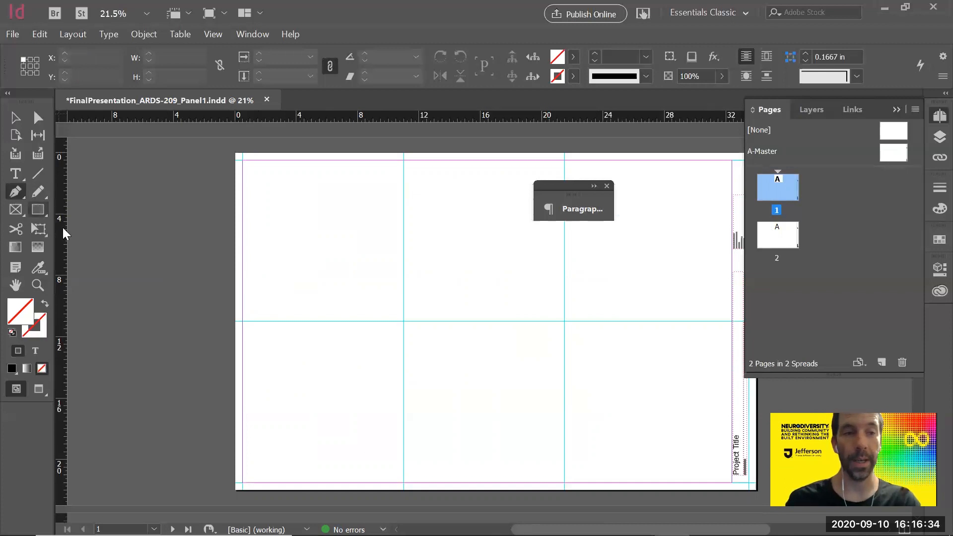
{"action": "left_click", "coordinate": [313, 254]}
{"action": "left_click", "coordinate": [434, 255]}
{"action": "left_click", "coordinate": [449, 272]}
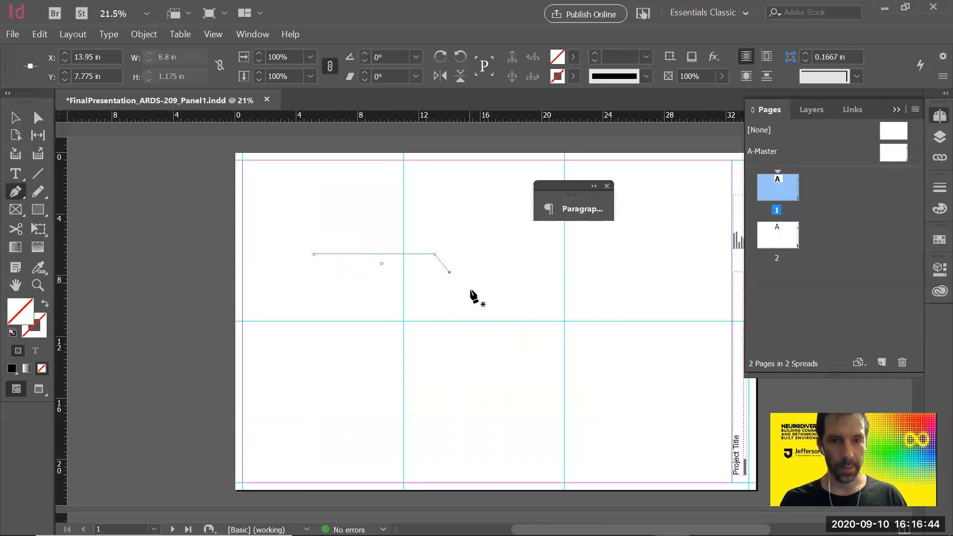
{"action": "key", "text": "Delete"}
- Select the leader line and give it a very dark red stroke, colour 230000
{"action": "key", "text": "z"}
{"action": "left_click_drag", "start_coordinate": [271, 228], "coordinate": [625, 326]}
{"action": "key", "text": "v"}
{"action": "left_click_drag", "start_coordinate": [140, 209], "coordinate": [560, 366]}
{"action": "double_click", "coordinate": [36, 327]}
{"action": "left_click_drag", "start_coordinate": [441, 254], "coordinate": [251, 407]}
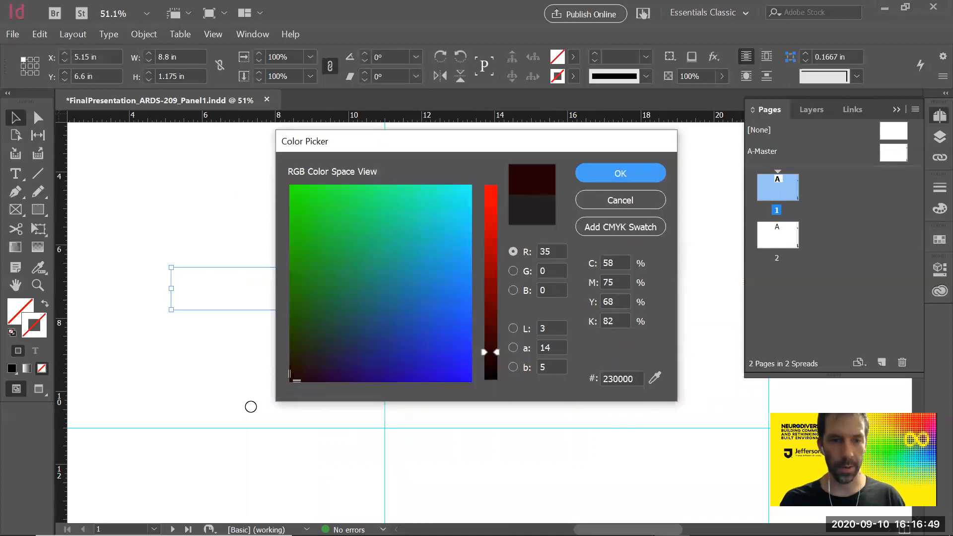
{"action": "left_click", "coordinate": [626, 173]}
{"action": "left_click", "coordinate": [546, 342]}
{"action": "left_click", "coordinate": [478, 292]}
- Add a SquareSolid start marker to the leader line's stroke
{"action": "left_click", "coordinate": [936, 188]}
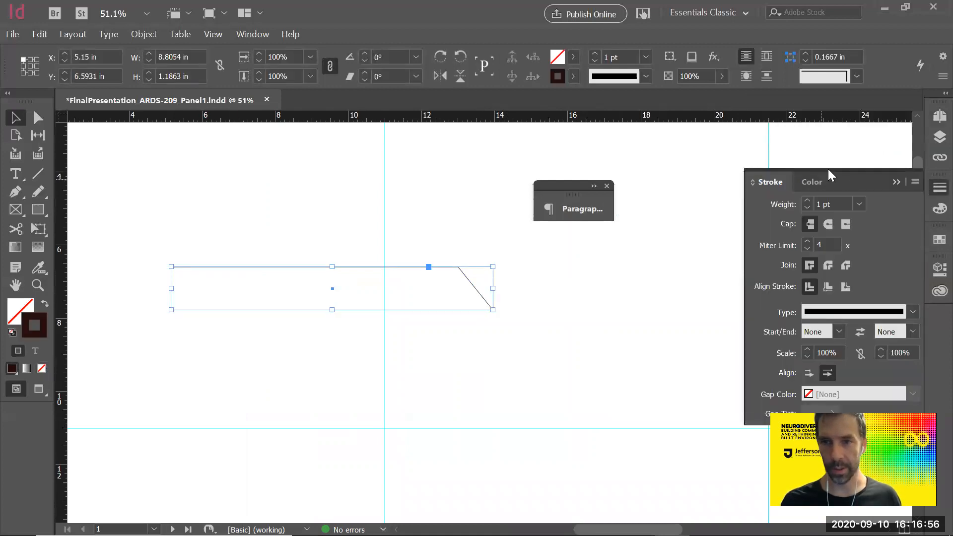
{"action": "left_click_drag", "start_coordinate": [828, 169], "coordinate": [744, 114]}
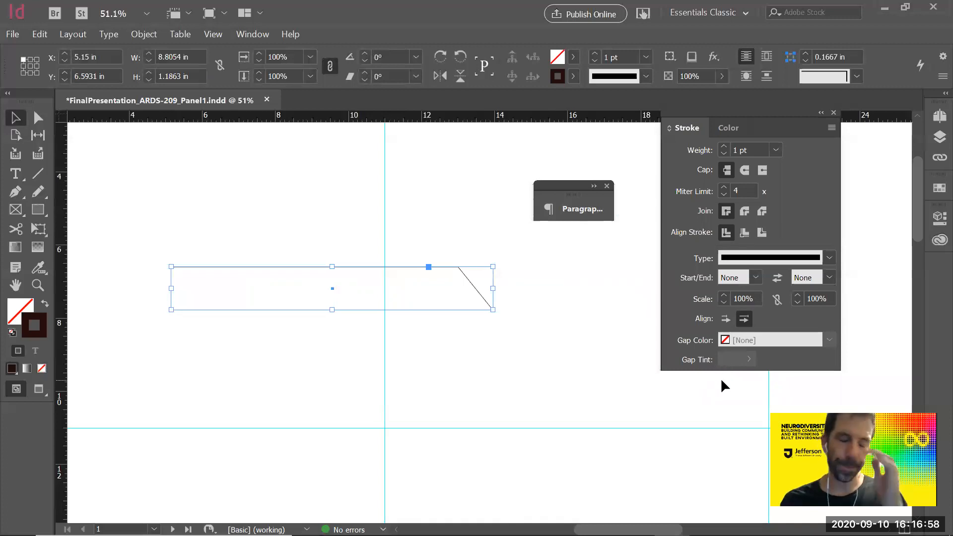
{"action": "left_click_drag", "start_coordinate": [773, 122], "coordinate": [681, 154]}
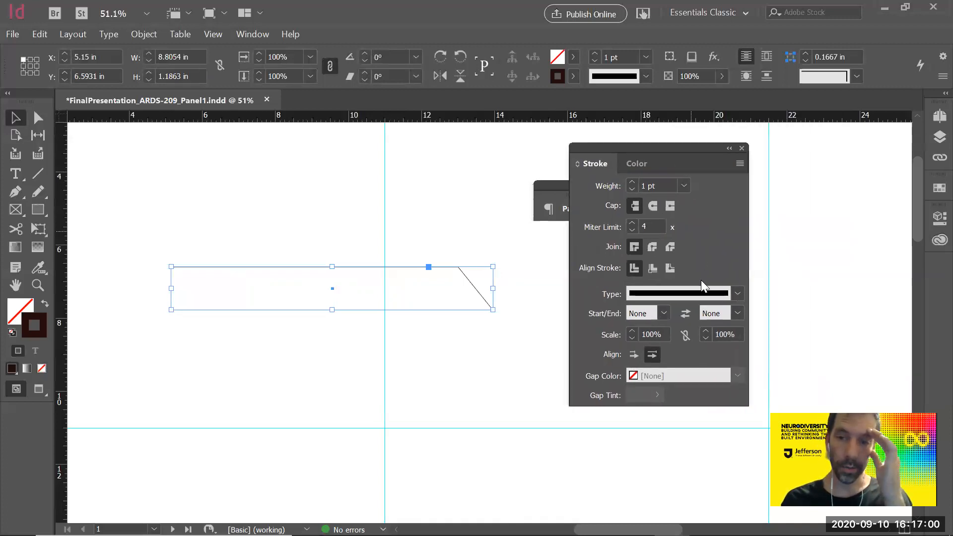
{"action": "left_click", "coordinate": [664, 312]}
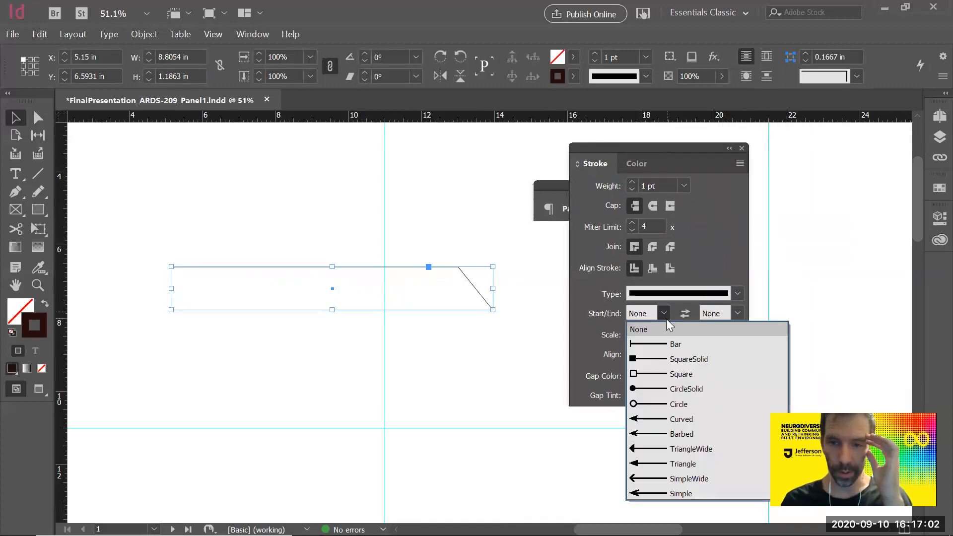
{"action": "left_click", "coordinate": [689, 359]}
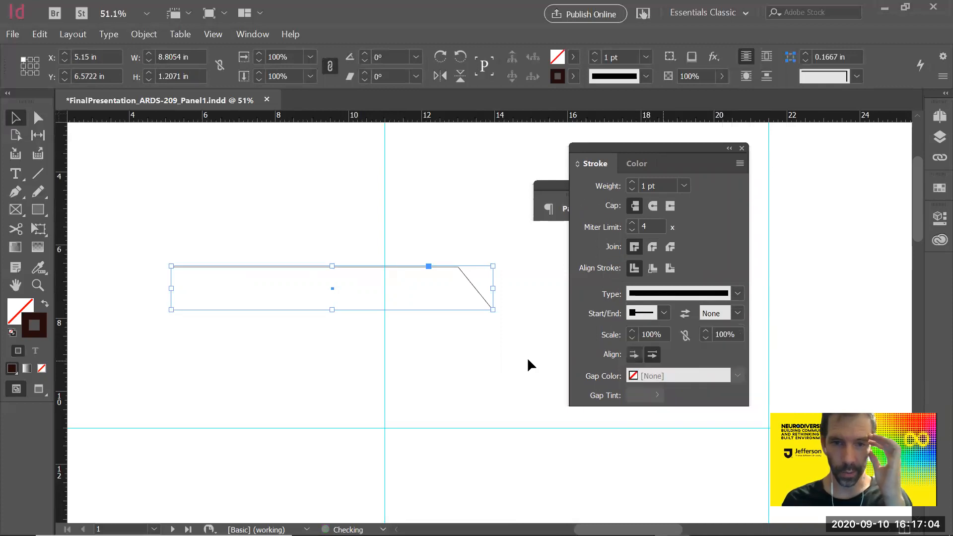
- Set the scale of the leader line's start marker to 200%
{"action": "left_click", "coordinate": [472, 362]}
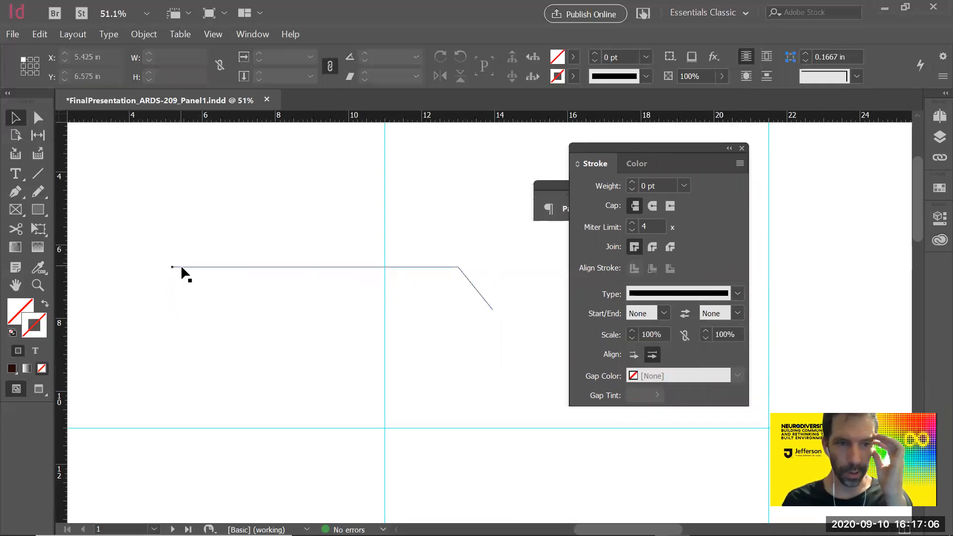
{"action": "left_click", "coordinate": [180, 267]}
{"action": "left_click", "coordinate": [632, 330]}
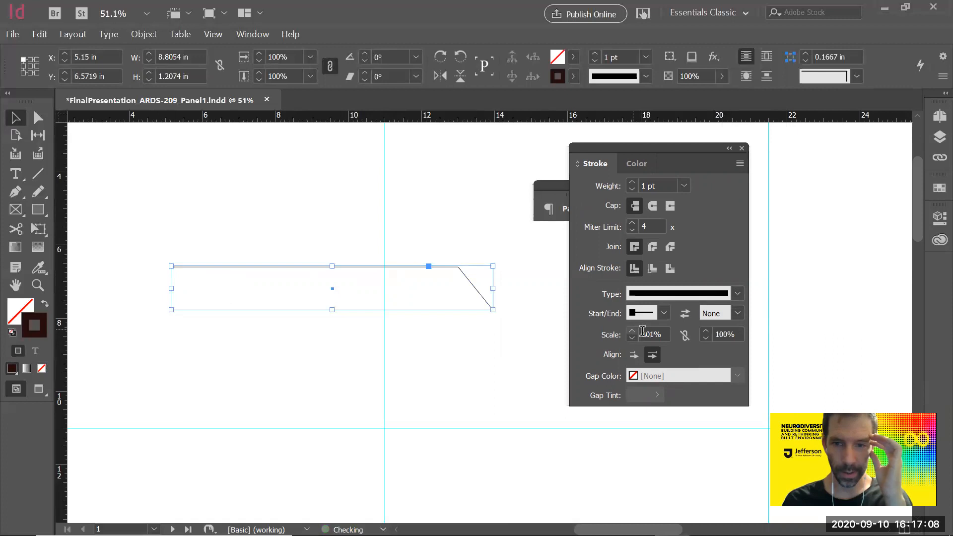
{"action": "type", "text": "200"}
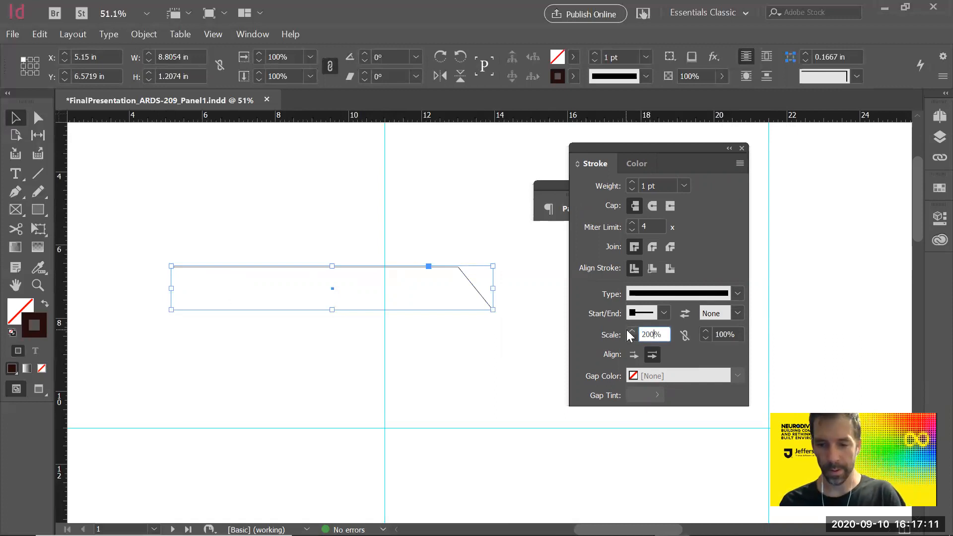
{"action": "key", "text": "Return"}
{"action": "left_click", "coordinate": [219, 356]}
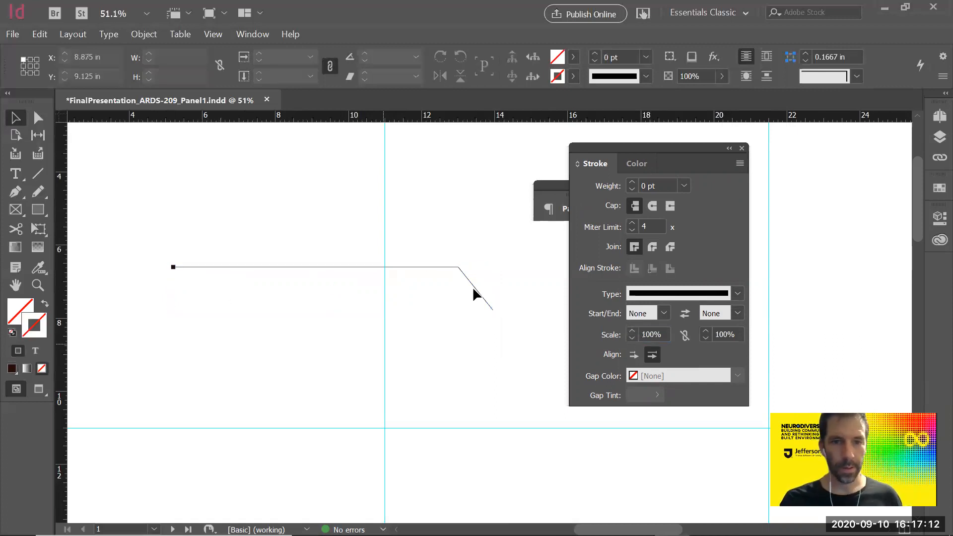
- Change the leader line's stroke colour to pure black, 000000
{"action": "left_click_drag", "start_coordinate": [497, 269], "coordinate": [453, 307]}
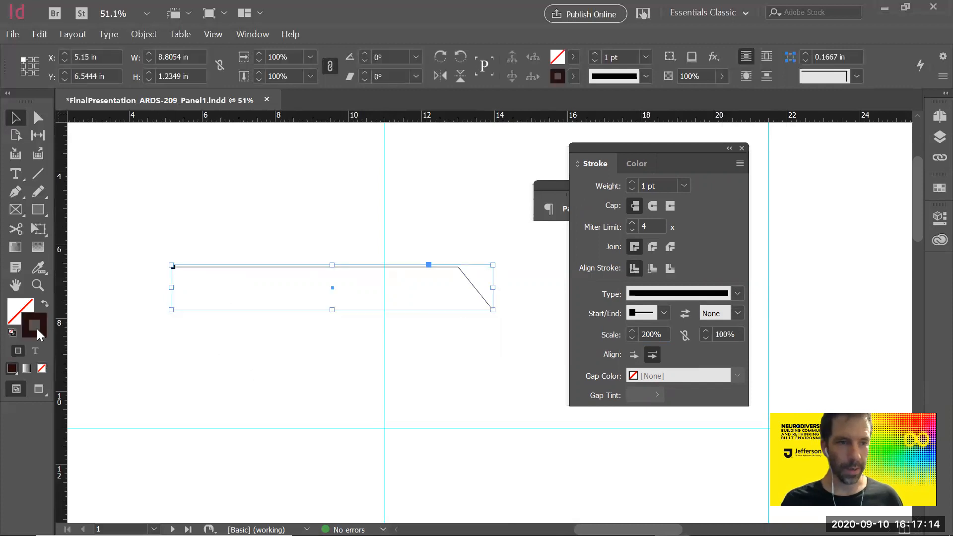
{"action": "double_click", "coordinate": [37, 329]}
{"action": "mouse_move", "coordinate": [350, 319]}
{"action": "left_mouse_down"}
{"action": "mouse_move", "coordinate": [334, 288]}
{"action": "mouse_move", "coordinate": [255, 393]}
{"action": "mouse_move", "coordinate": [268, 404]}
{"action": "left_mouse_up"}
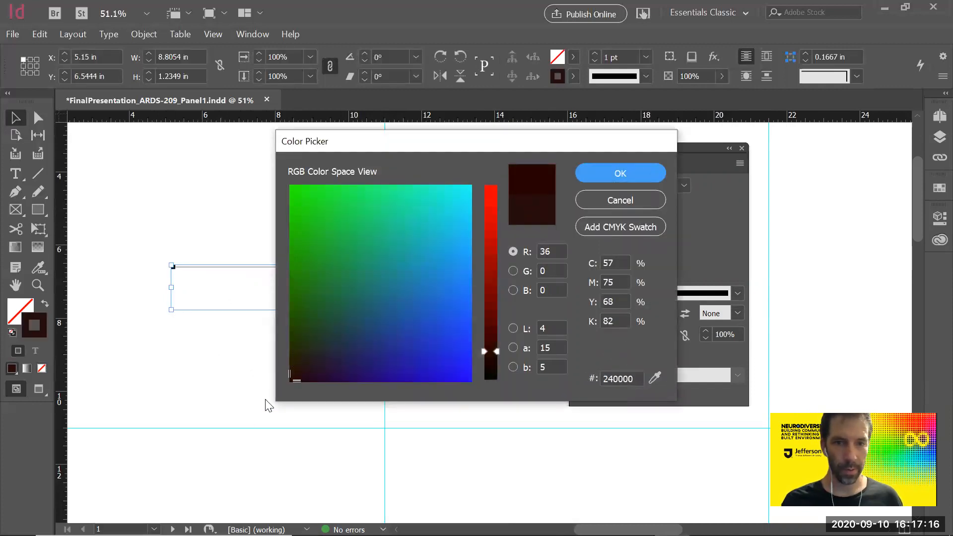
{"action": "left_click", "coordinate": [492, 380]}
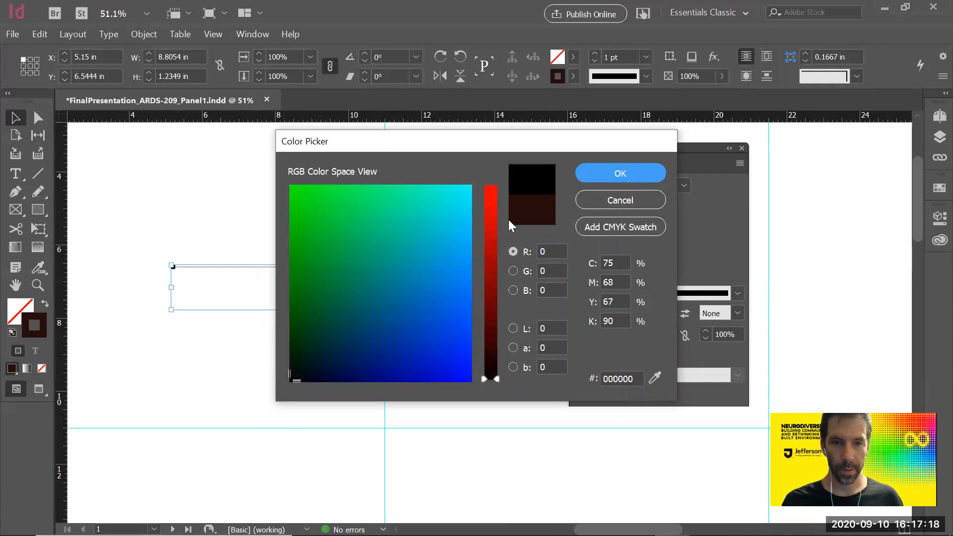
{"action": "left_click", "coordinate": [620, 174]}
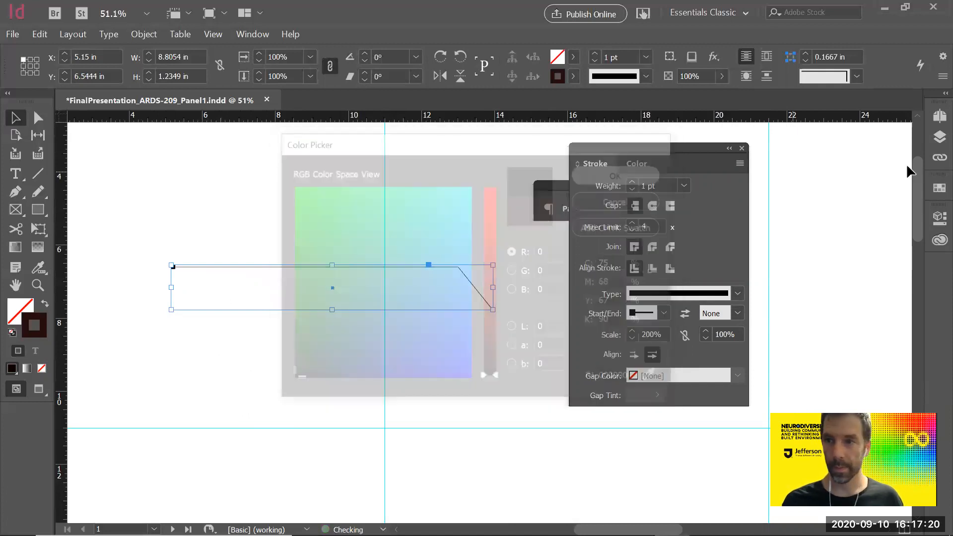
- Apply the [Black] swatch to the leader line's stroke and deselect the line
{"action": "left_click", "coordinate": [939, 187]}
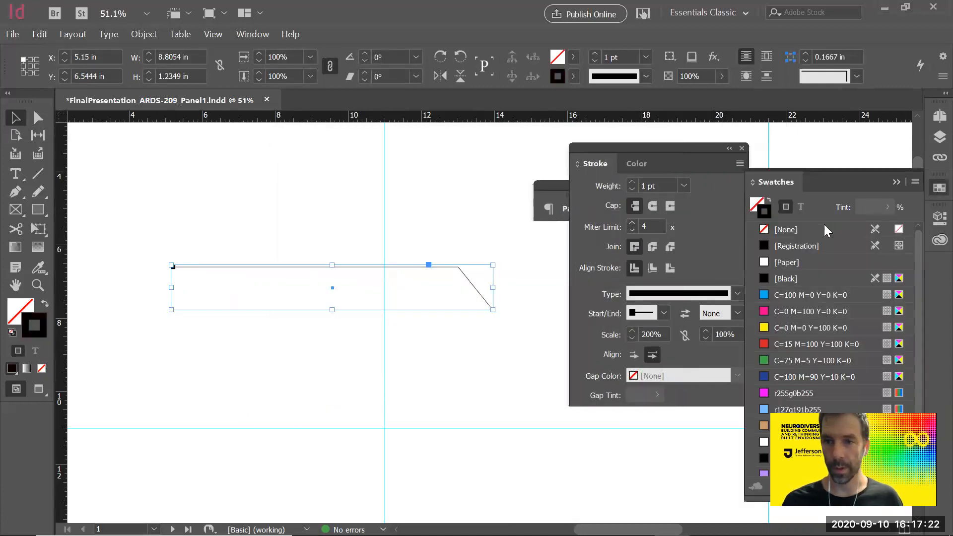
{"action": "left_click", "coordinate": [784, 279]}
{"action": "double_click", "coordinate": [30, 331]}
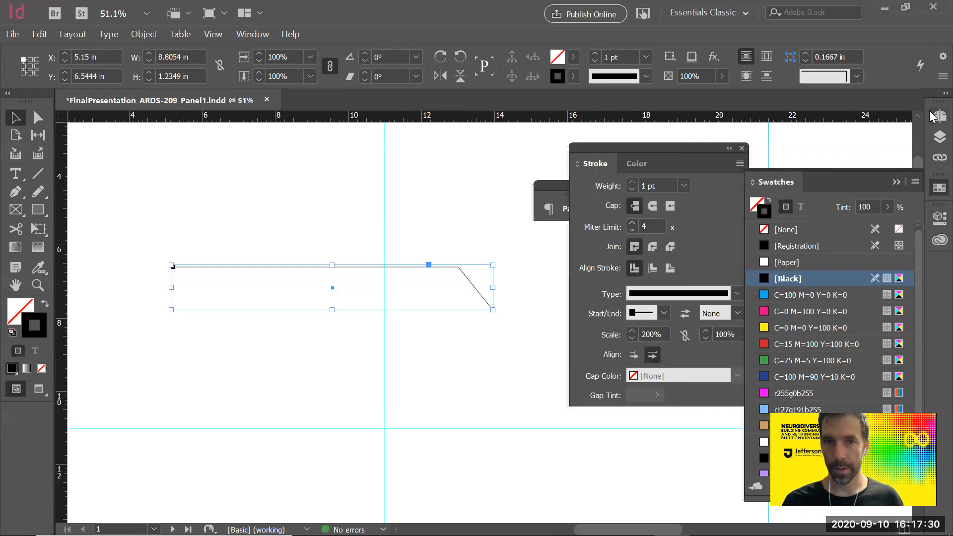
{"action": "left_click", "coordinate": [430, 398]}
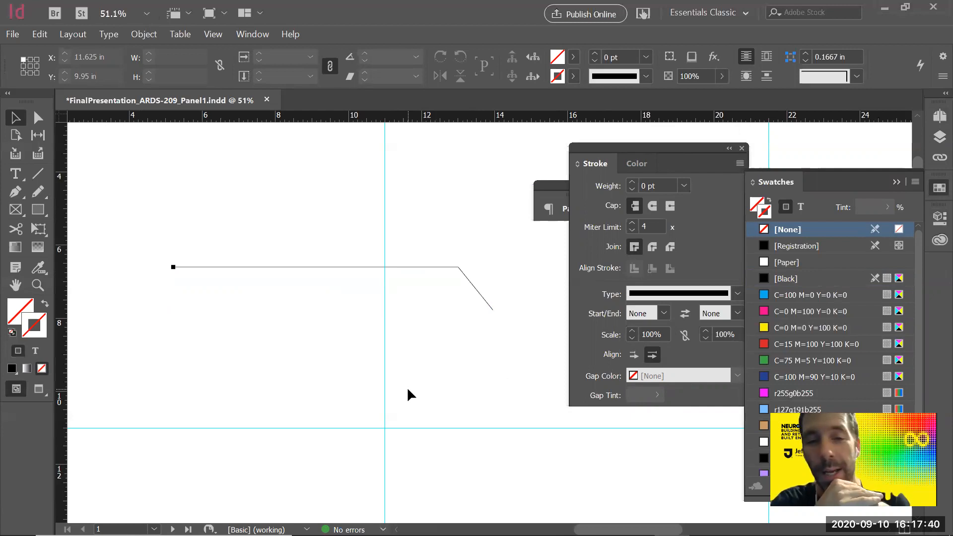
- Draw a steep straight line about 10.09 in long with the Line tool, just beyond the angled end of the leader line
{"action": "key", "text": "z"}
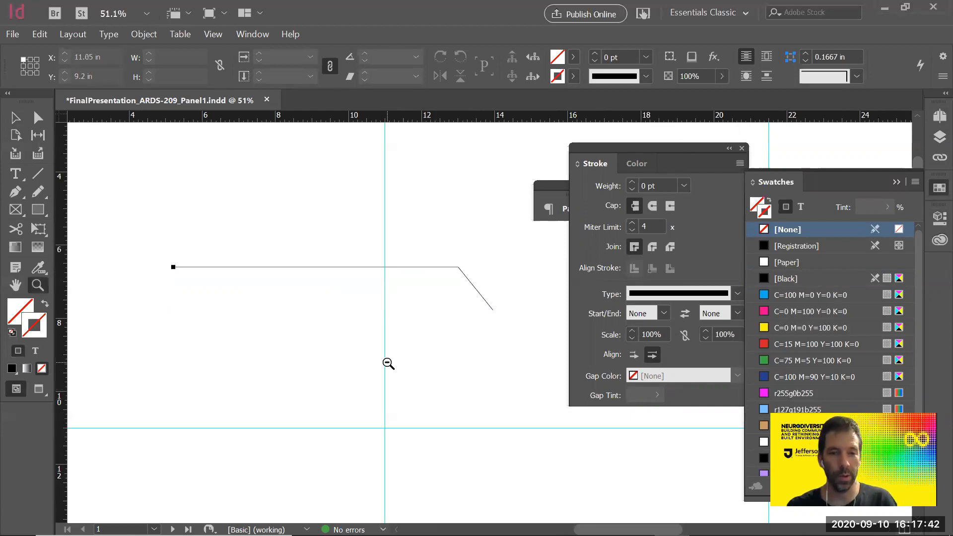
{"action": "left_click", "coordinate": [388, 363], "text": "alt"}
{"action": "left_click", "coordinate": [388, 363], "text": "alt"}
{"action": "left_click_drag", "start_coordinate": [466, 300], "coordinate": [191, 308]}
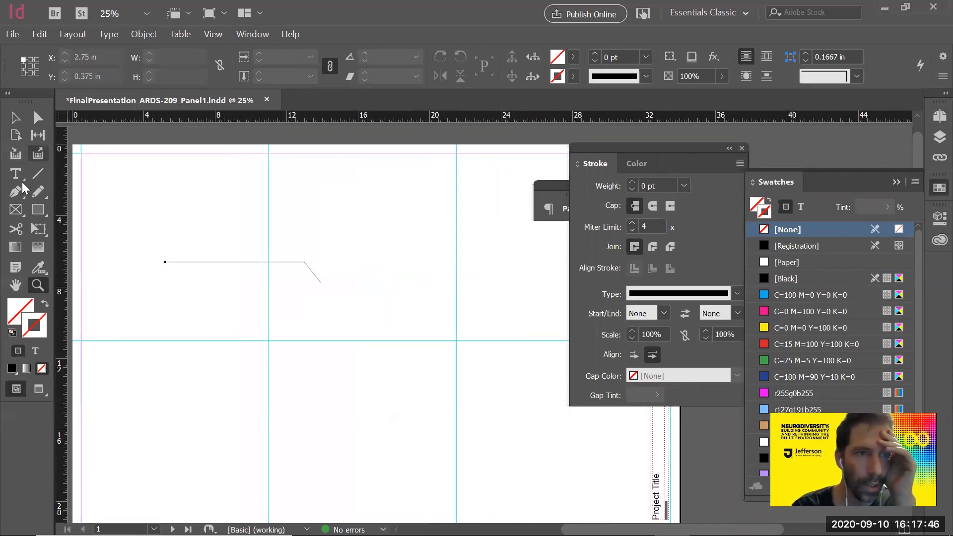
{"action": "left_click", "coordinate": [15, 195]}
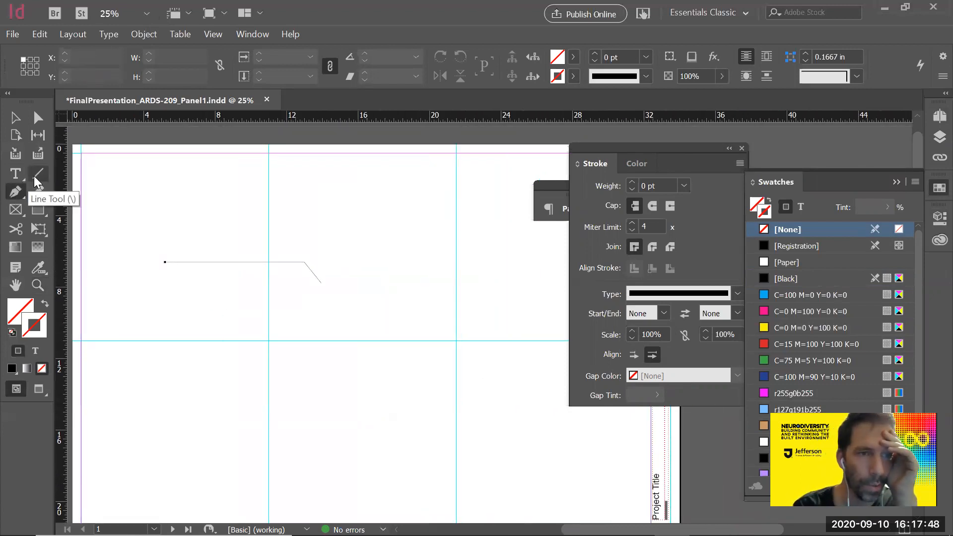
{"action": "left_click", "coordinate": [37, 175]}
{"action": "left_click_drag", "start_coordinate": [350, 209], "coordinate": [370, 388]}
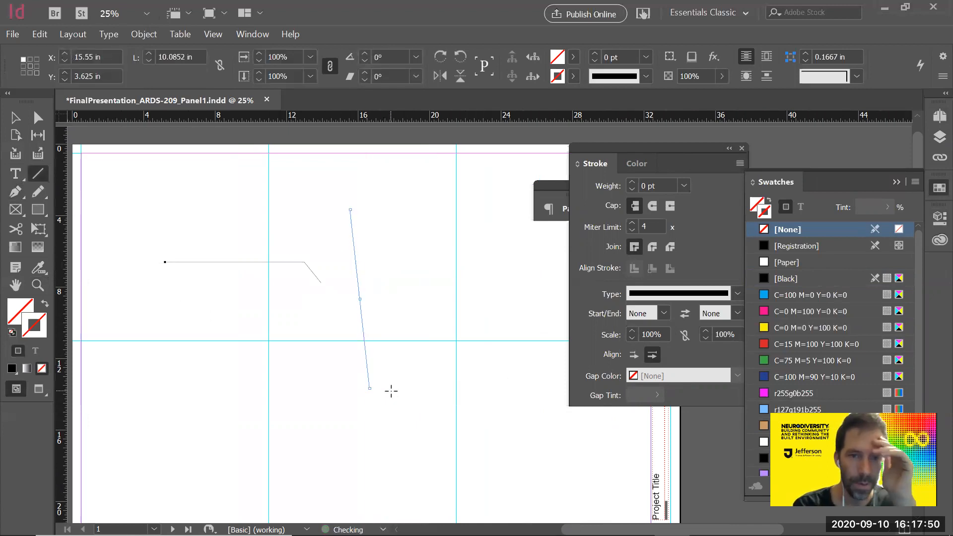
- Open the stroke colour settings for the new straight line
{"action": "key", "text": "v"}
{"action": "double_click", "coordinate": [36, 330]}
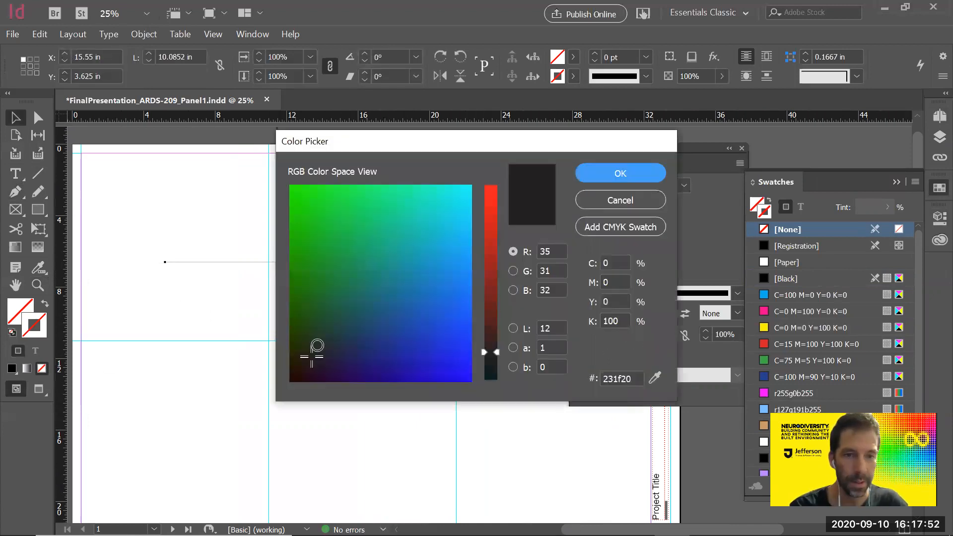
- Apply a dark brown stroke color to the slanted line and set its stroke weight to 70 pt
{"action": "left_click", "coordinate": [643, 181]}
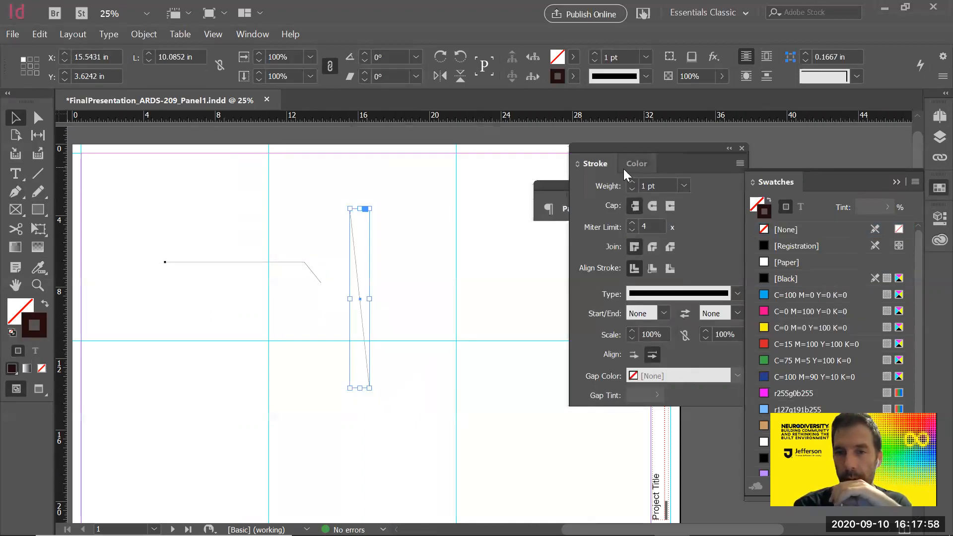
{"action": "left_click", "coordinate": [677, 184]}
{"action": "left_click", "coordinate": [666, 341]}
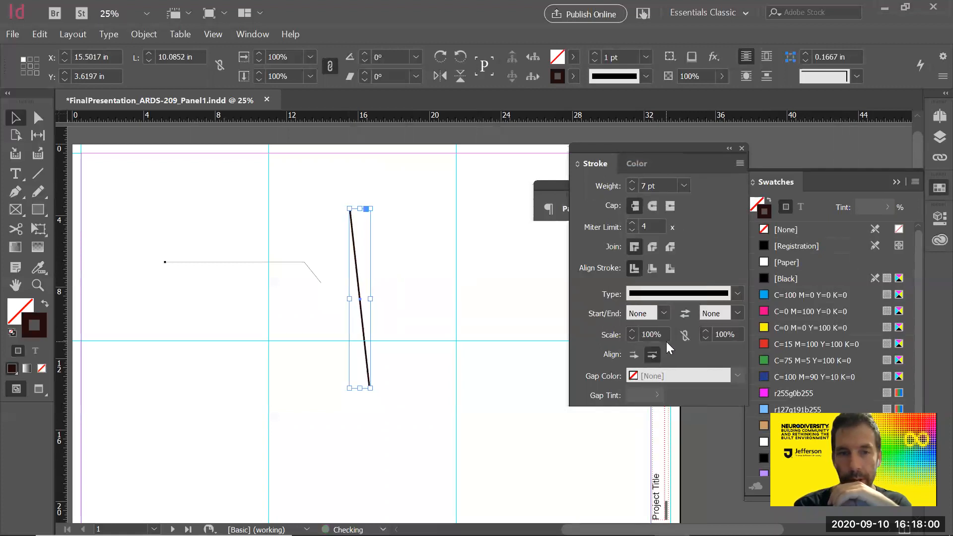
{"action": "left_click", "coordinate": [684, 185]}
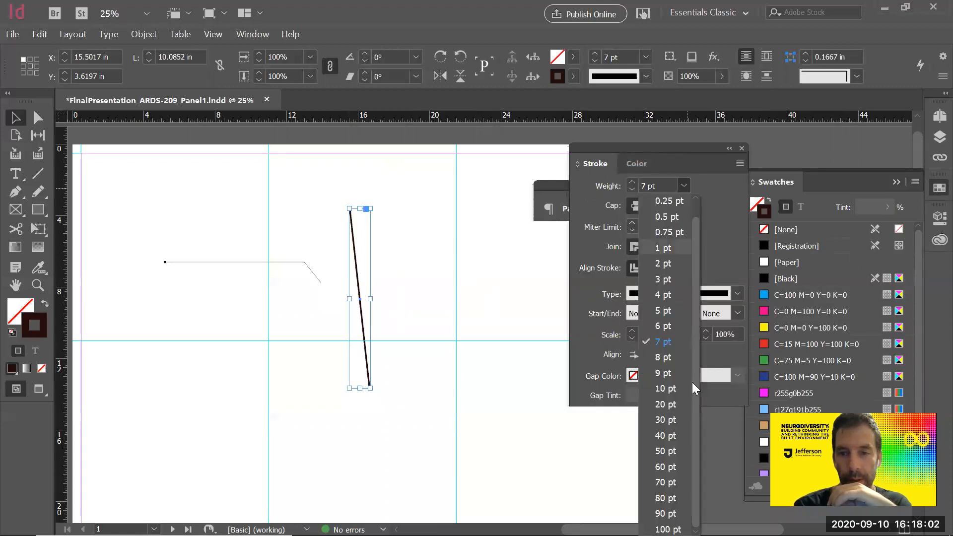
{"action": "left_click", "coordinate": [673, 475]}
- Shift the thick slanted line slightly and delete it from the page
{"action": "left_click_drag", "start_coordinate": [364, 312], "coordinate": [377, 329]}
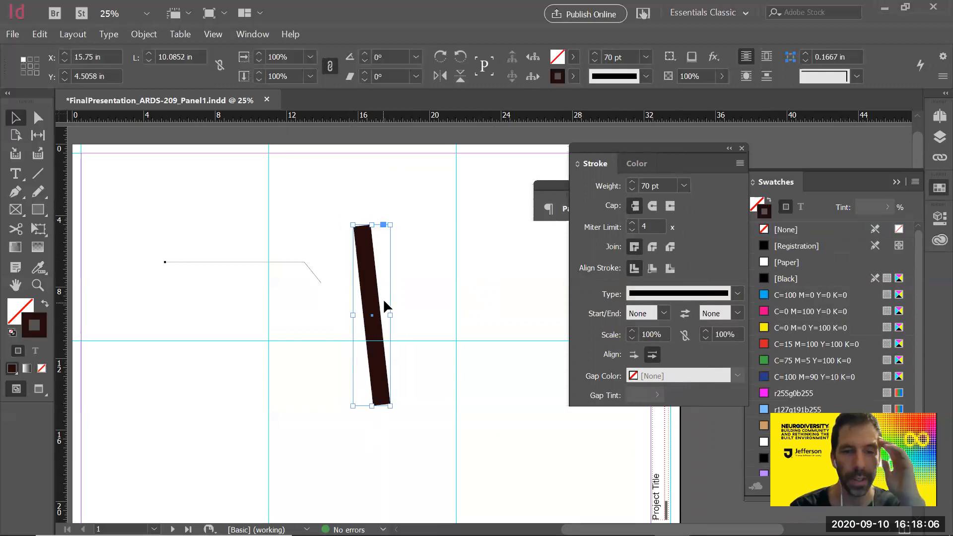
{"action": "key", "text": "Delete"}
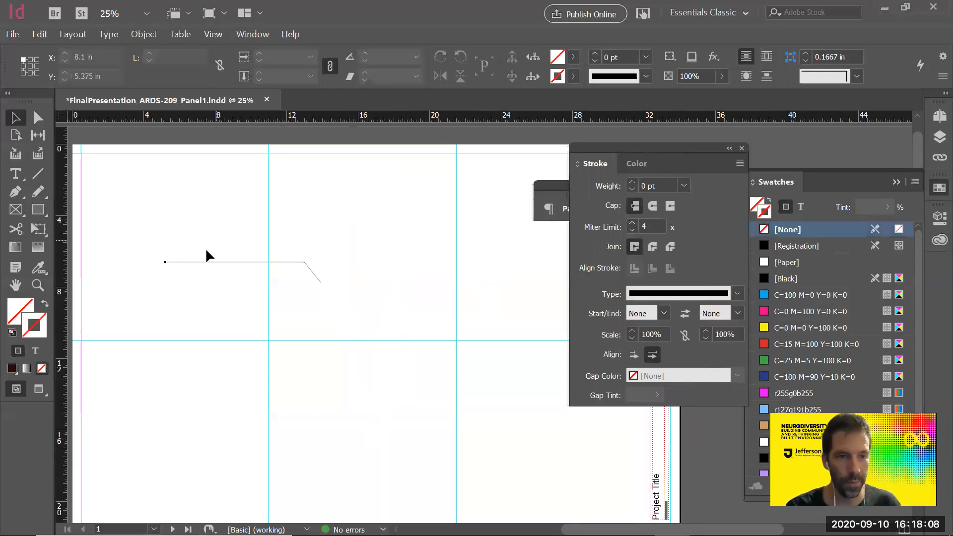
- Duplicate the bent leader line straight down, placing the copy at about Y 8.34 in
{"action": "key", "text": "z"}
{"action": "left_click_drag", "start_coordinate": [123, 234], "coordinate": [368, 325]}
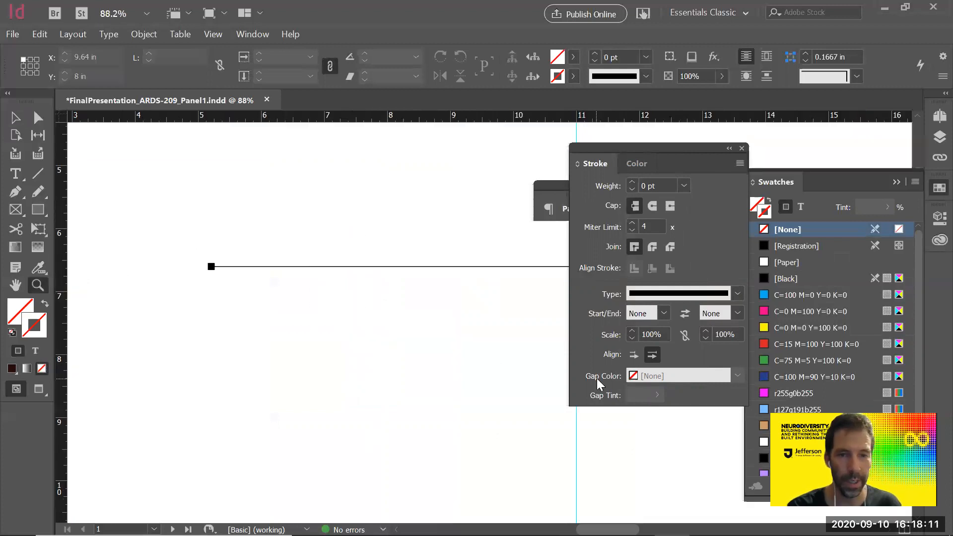
{"action": "left_click", "coordinate": [729, 148]}
{"action": "left_click_drag", "start_coordinate": [603, 346], "coordinate": [516, 351]}
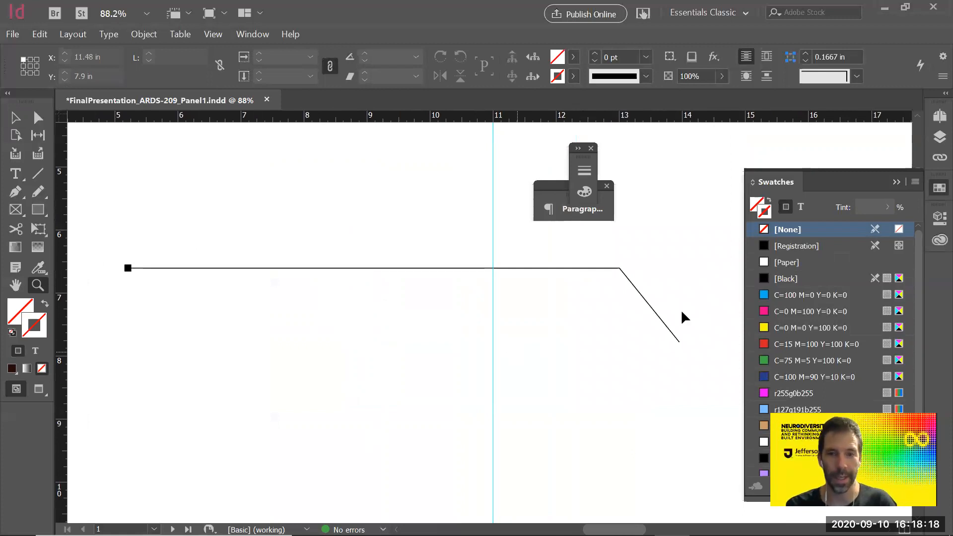
{"action": "key", "text": "v"}
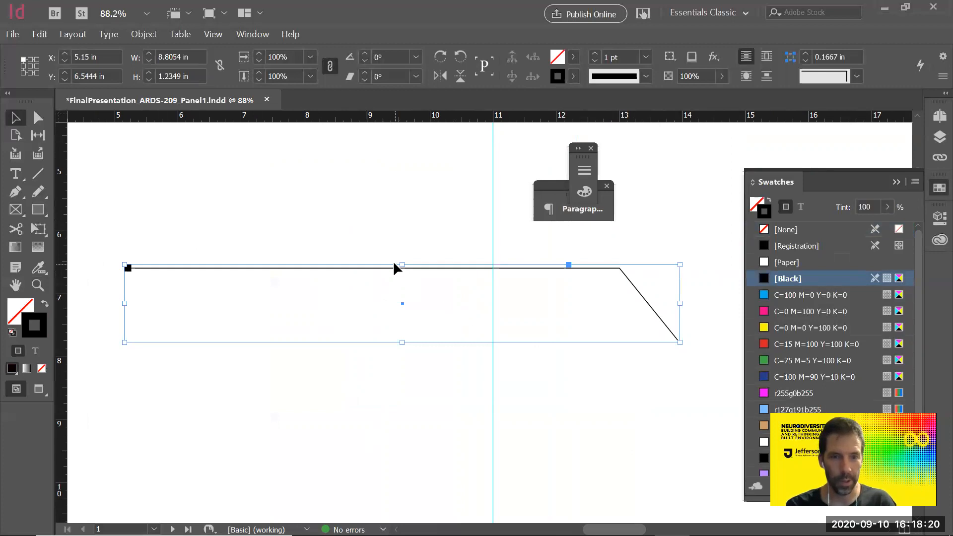
{"action": "left_click_drag", "start_coordinate": [391, 269], "coordinate": [391, 383]}
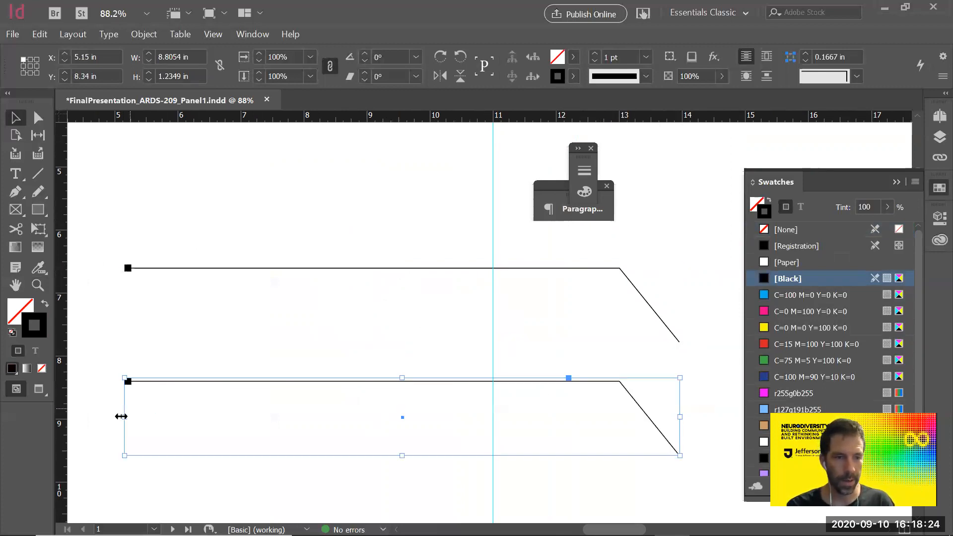
- Try to narrow the duplicated leader line by resizing its frame from the square-ended side
{"action": "left_click_drag", "start_coordinate": [123, 419], "coordinate": [209, 418]}
{"action": "key", "text": "ctrl+z"}
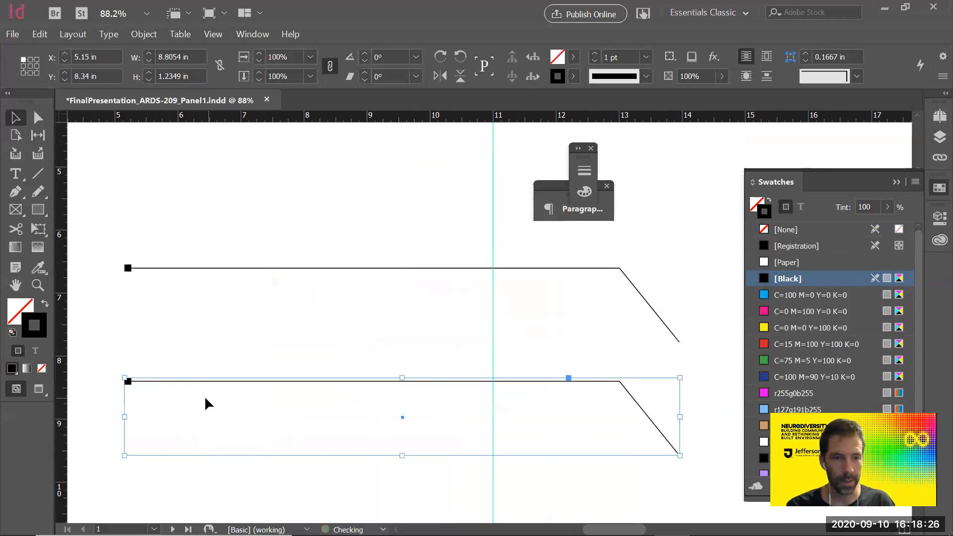
- Shorten the duplicated leader line by moving only its square-ended anchor point to about X 8.34 in
{"action": "key", "text": "a"}
{"action": "left_click", "coordinate": [124, 376]}
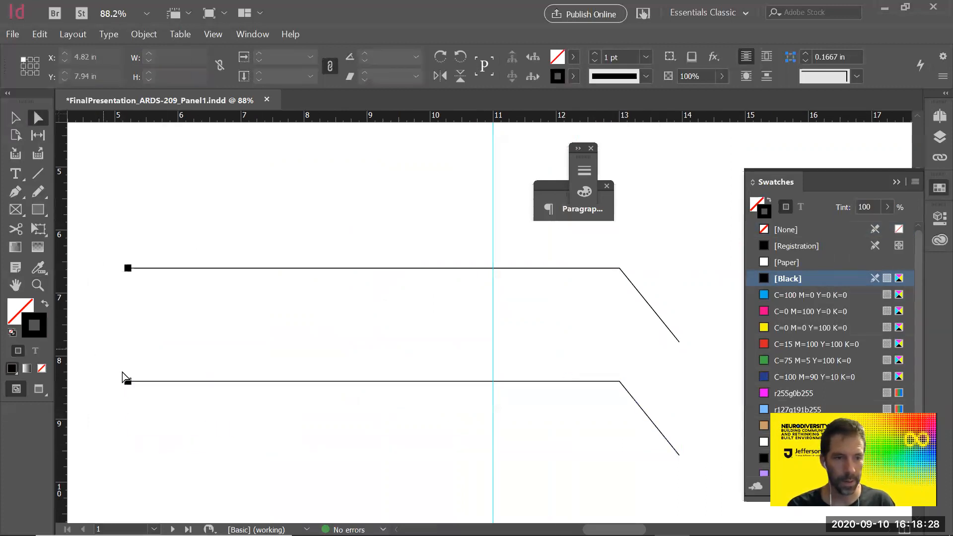
{"action": "left_click_drag", "start_coordinate": [128, 384], "coordinate": [258, 389]}
{"action": "key", "text": "ctrl+z"}
{"action": "left_click_drag", "start_coordinate": [113, 362], "coordinate": [151, 416]}
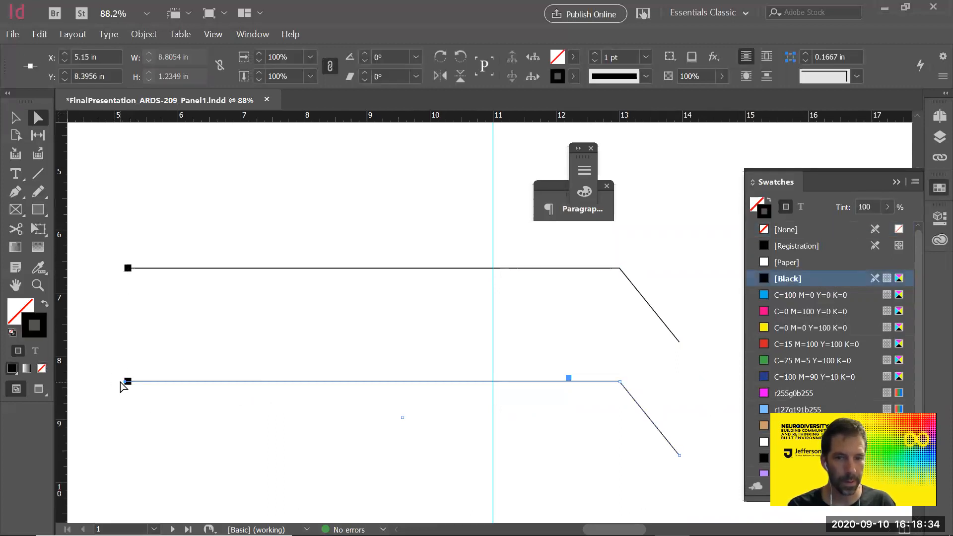
{"action": "left_click_drag", "start_coordinate": [127, 386], "coordinate": [329, 402]}
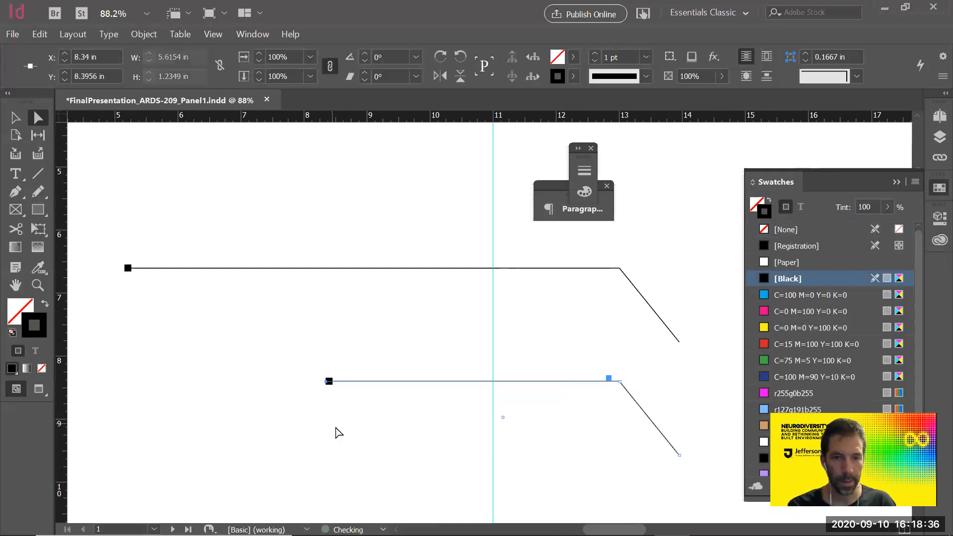
{"action": "left_click", "coordinate": [371, 425]}
- Duplicate the shortened leader line below itself to make a third leader line
{"action": "key", "text": "z"}
{"action": "left_click", "coordinate": [468, 387], "text": "alt"}
{"action": "left_click", "coordinate": [632, 349], "text": "alt"}
{"action": "left_click_drag", "start_coordinate": [519, 389], "coordinate": [492, 409]}
{"action": "key", "text": "v"}
{"action": "left_click", "coordinate": [430, 322]}
{"action": "left_click_drag", "start_coordinate": [434, 326], "coordinate": [432, 420]}
{"action": "left_click", "coordinate": [266, 477]}
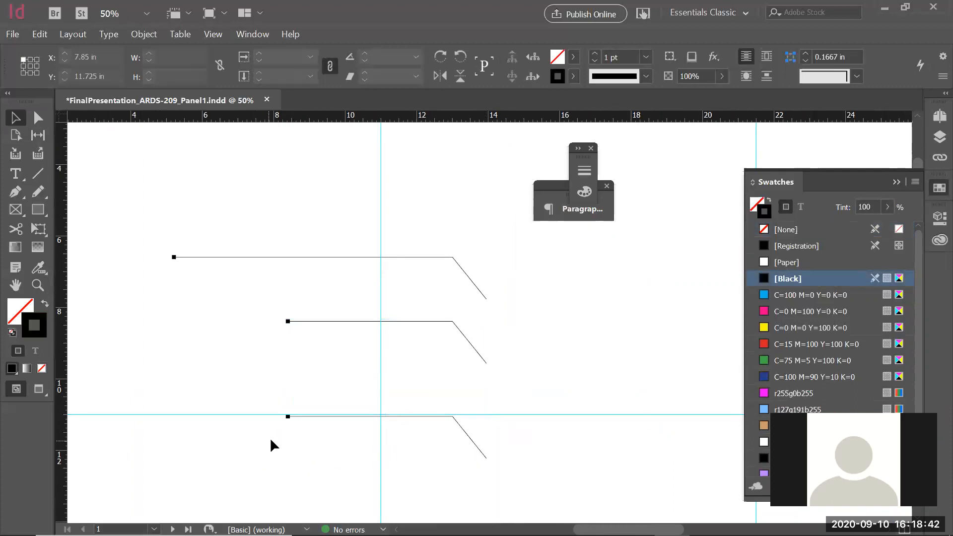
- Lengthen the third leader line by moving its square-ended anchor point out to about X 3.48 in
{"action": "key", "text": "a"}
{"action": "left_click_drag", "start_coordinate": [288, 418], "coordinate": [118, 429]}
{"action": "left_click", "coordinate": [377, 464]}
- Create a text frame about 2.26 by 0.46 in at the top leader line's angled end, containing "sdkashdkjav"
{"action": "mouse_move", "coordinate": [549, 459]}
{"action": "left_mouse_down"}
{"action": "mouse_move", "coordinate": [565, 425]}
{"action": "mouse_move", "coordinate": [551, 443]}
{"action": "left_mouse_up"}
{"action": "key", "text": "z"}
{"action": "left_click", "coordinate": [487, 344], "text": "alt"}
{"action": "left_click", "coordinate": [511, 358], "text": "alt"}
{"action": "left_click_drag", "start_coordinate": [446, 204], "coordinate": [550, 290]}
{"action": "key", "text": "t"}
{"action": "left_click_drag", "start_coordinate": [442, 247], "coordinate": [538, 267]}
{"action": "type", "text": "sdkashdkja"}
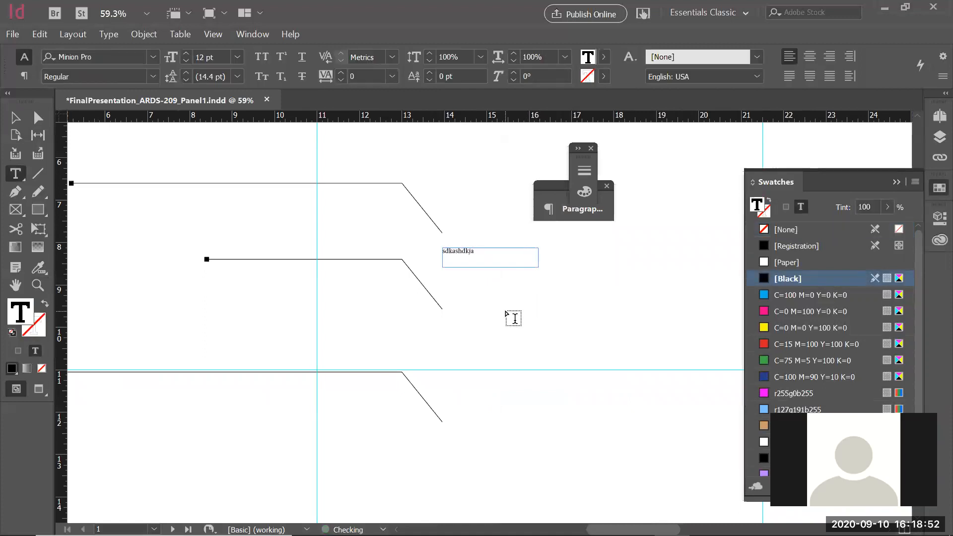
{"action": "type", "text": "v"}
{"action": "key", "text": "Escape"}
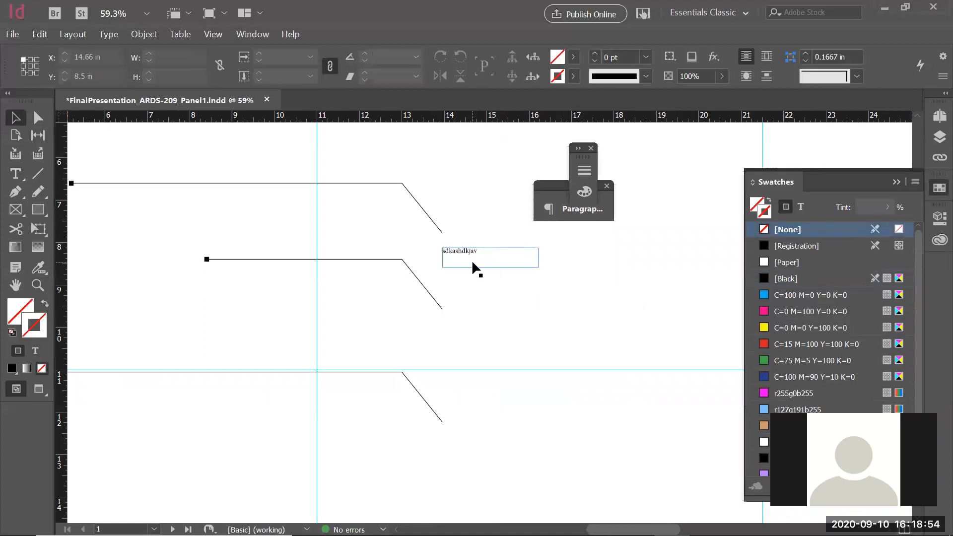
- Duplicate the text frame to the angled ends of the other two leader lines
{"action": "left_click_drag", "start_coordinate": [474, 268], "coordinate": [481, 450]}
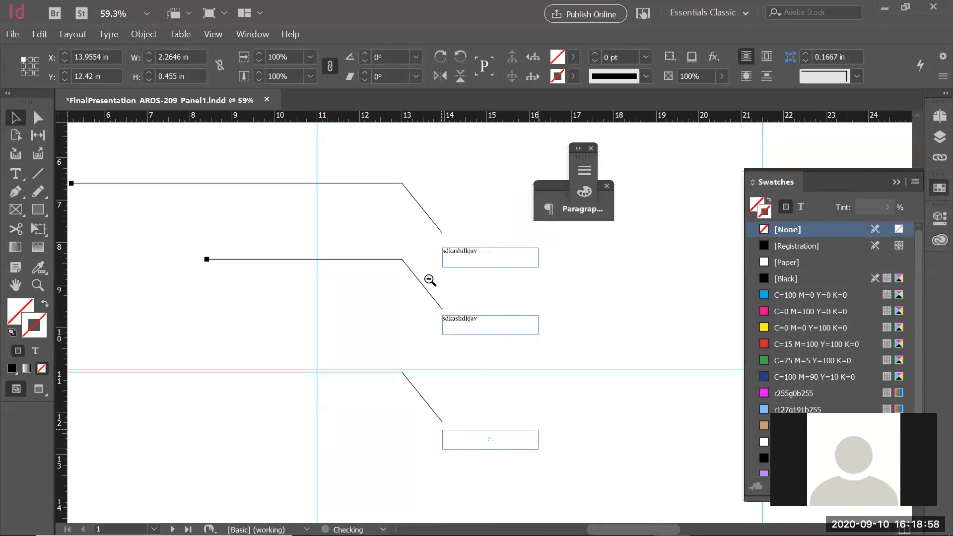
{"action": "left_click", "coordinate": [370, 256], "text": "alt"}
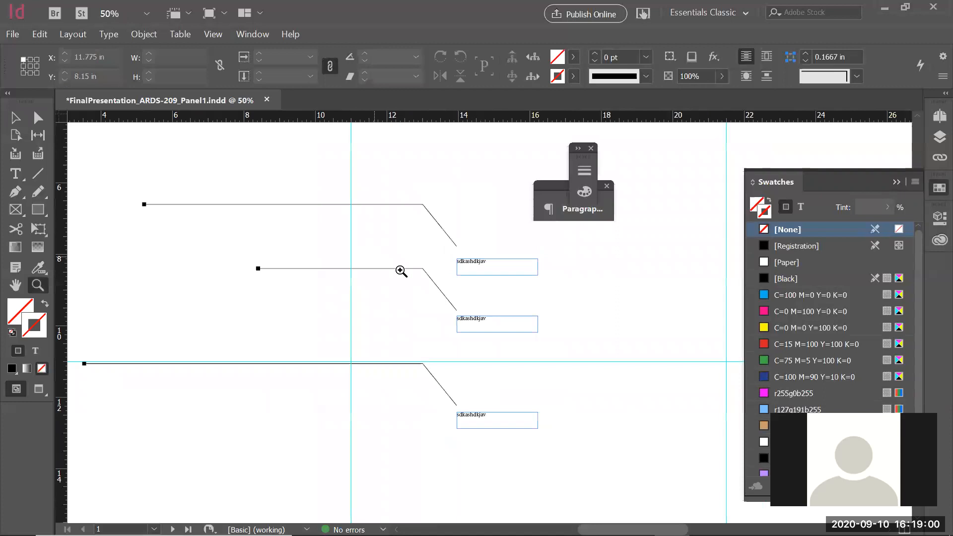
{"action": "left_click", "coordinate": [466, 303], "text": "alt"}
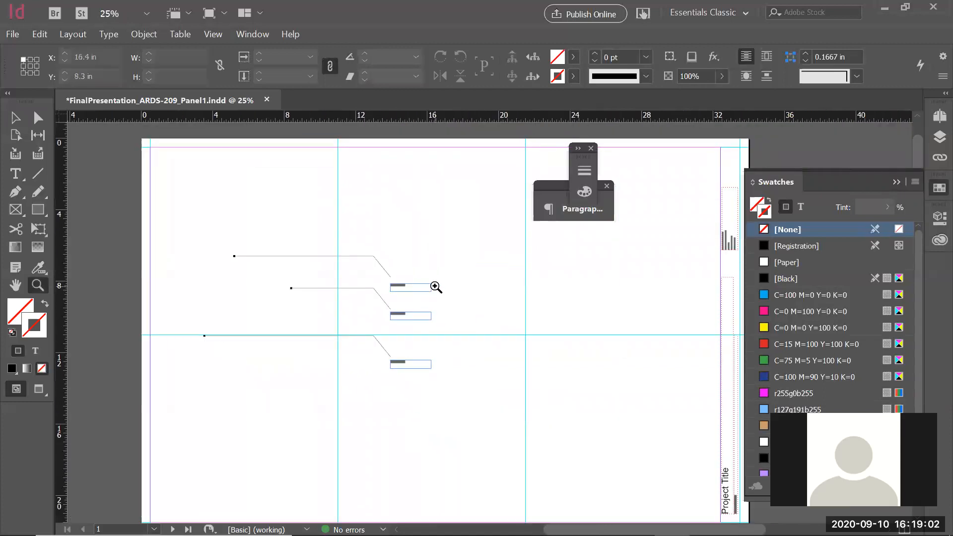
- Select all three leader lines without their text frames and bring up their stroke settings
{"action": "key", "text": "b"}
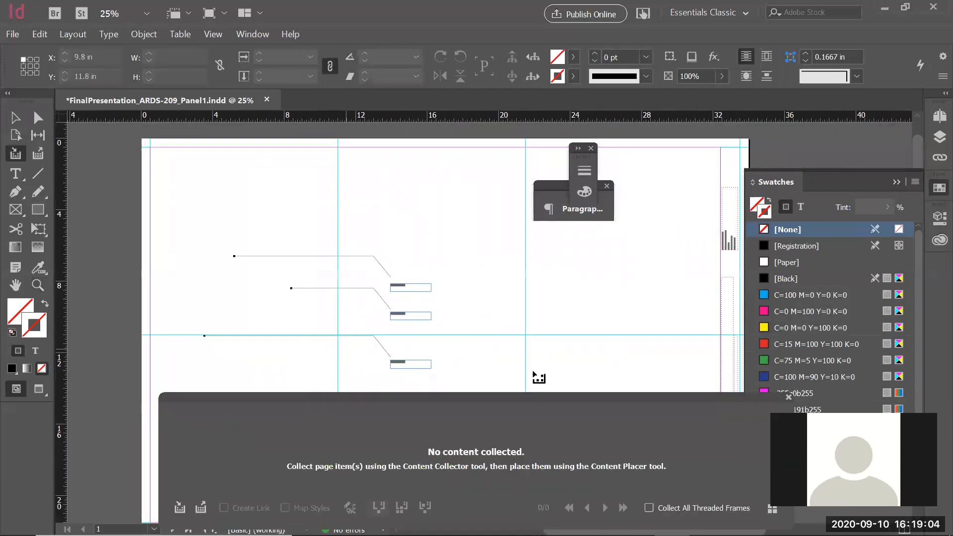
{"action": "key", "text": "Escape"}
{"action": "key", "text": "v"}
{"action": "left_click_drag", "start_coordinate": [316, 230], "coordinate": [263, 339]}
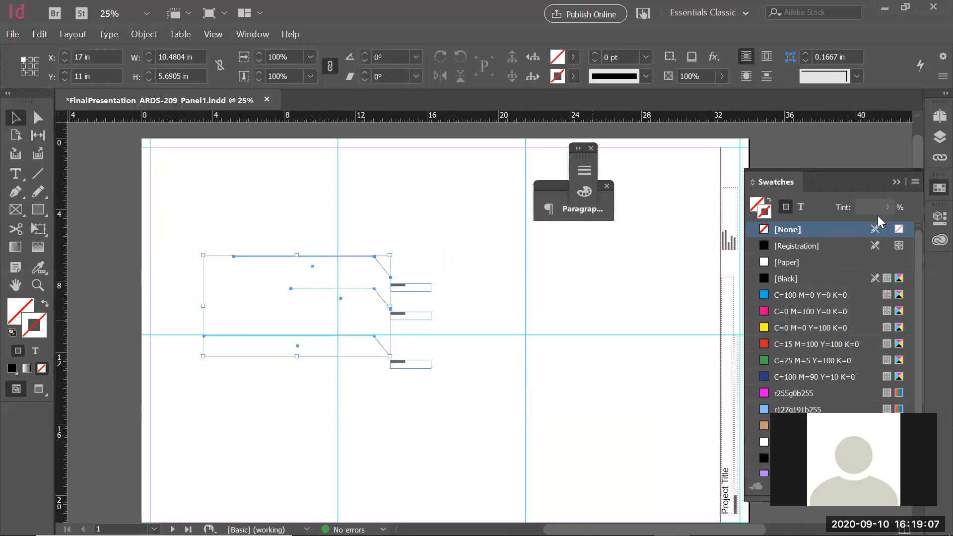
{"action": "left_click", "coordinate": [896, 181]}
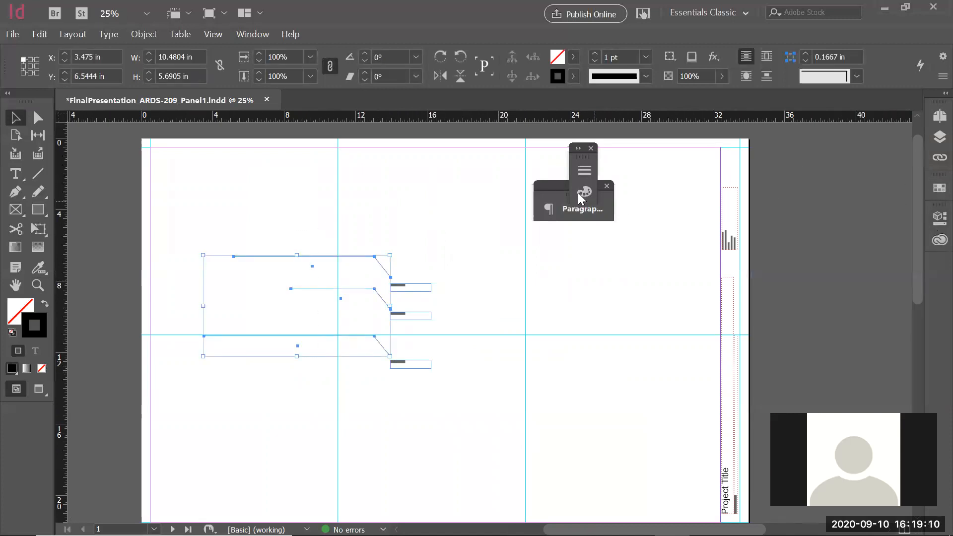
{"action": "mouse_move", "coordinate": [583, 158]}
{"action": "left_mouse_down"}
{"action": "mouse_move", "coordinate": [796, 261]}
{"action": "mouse_move", "coordinate": [929, 266]}
{"action": "left_mouse_up"}
{"action": "left_click", "coordinate": [929, 266]}
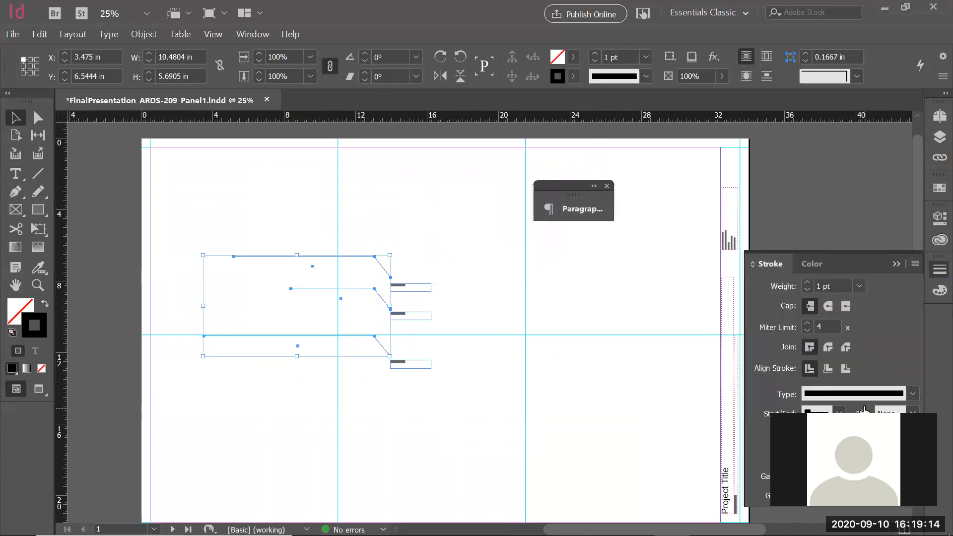
{"action": "left_click_drag", "start_coordinate": [861, 263], "coordinate": [714, 172]}
- Set the three lines' start marker to None and end marker to Circle, with the end scaled to 300%
{"action": "left_click", "coordinate": [764, 320]}
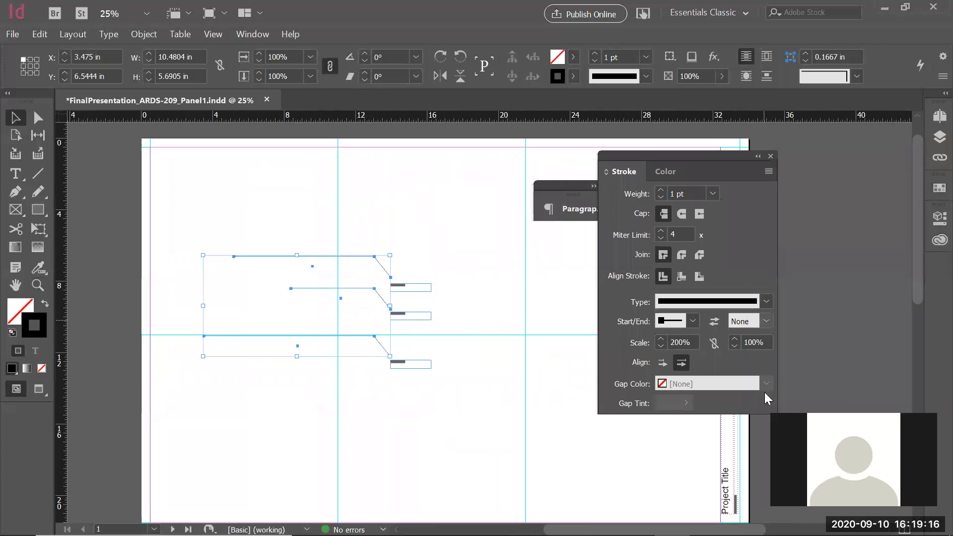
{"action": "left_click", "coordinate": [782, 411]}
{"action": "left_click", "coordinate": [692, 320]}
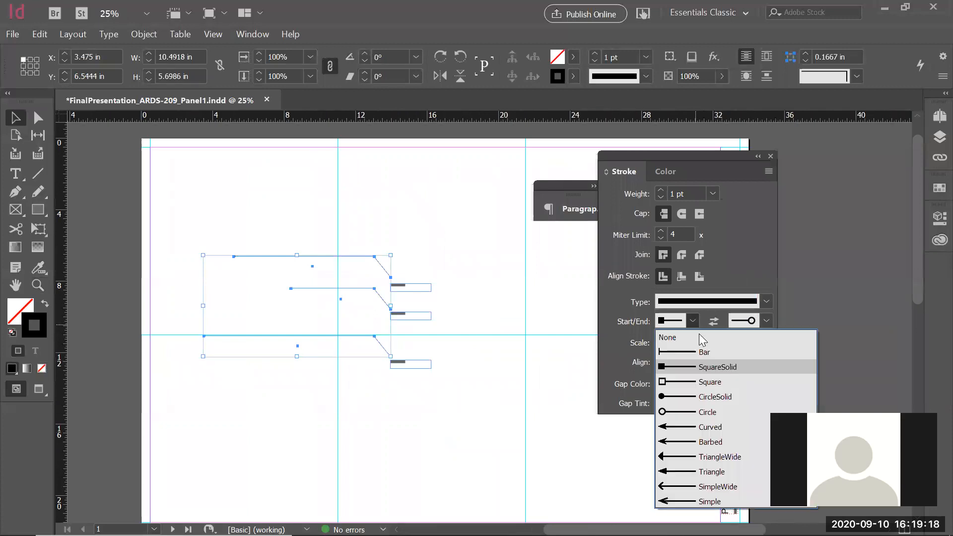
{"action": "left_click", "coordinate": [698, 337]}
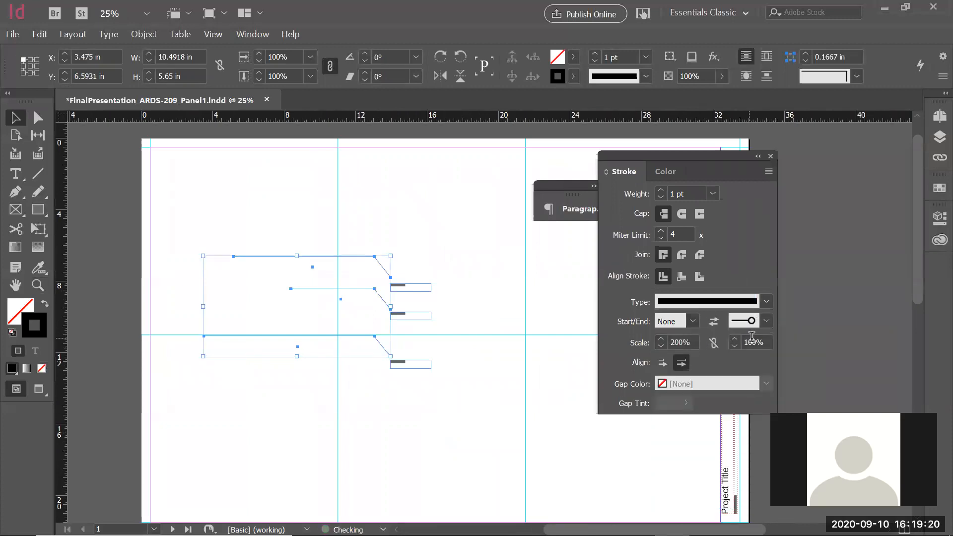
{"action": "double_click", "coordinate": [752, 339]}
{"action": "type", "text": "300"}
{"action": "key", "text": "Return"}
{"action": "left_click", "coordinate": [430, 412]}
- Move each of the three text frames onto the unmarked start of its leader line
{"action": "key", "text": "z"}
{"action": "left_click_drag", "start_coordinate": [344, 208], "coordinate": [471, 390]}
{"action": "left_click", "coordinate": [455, 372], "text": "alt"}
{"action": "key", "text": "v"}
{"action": "left_click_drag", "start_coordinate": [521, 255], "coordinate": [208, 191]}
{"action": "left_click", "coordinate": [219, 263]}
{"action": "left_click_drag", "start_coordinate": [515, 312], "coordinate": [347, 266]}
{"action": "left_click_drag", "start_coordinate": [532, 411], "coordinate": [156, 358]}
{"action": "left_click", "coordinate": [149, 400]}
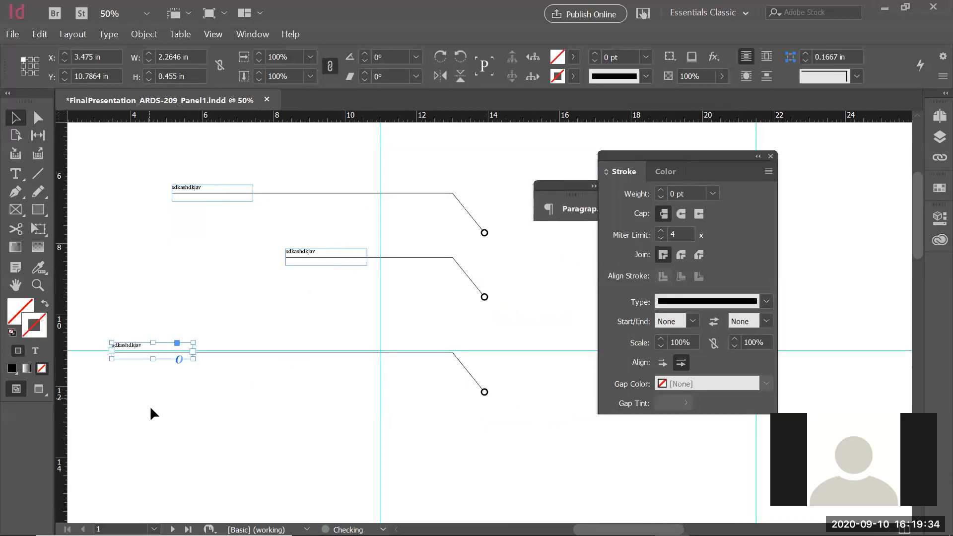
- Change the top leader line's stroke type to Dotted
{"action": "key", "text": "z"}
{"action": "left_click", "coordinate": [463, 332], "text": "alt"}
{"action": "left_click_drag", "start_coordinate": [273, 239], "coordinate": [543, 402]}
{"action": "left_click_drag", "start_coordinate": [328, 420], "coordinate": [325, 445]}
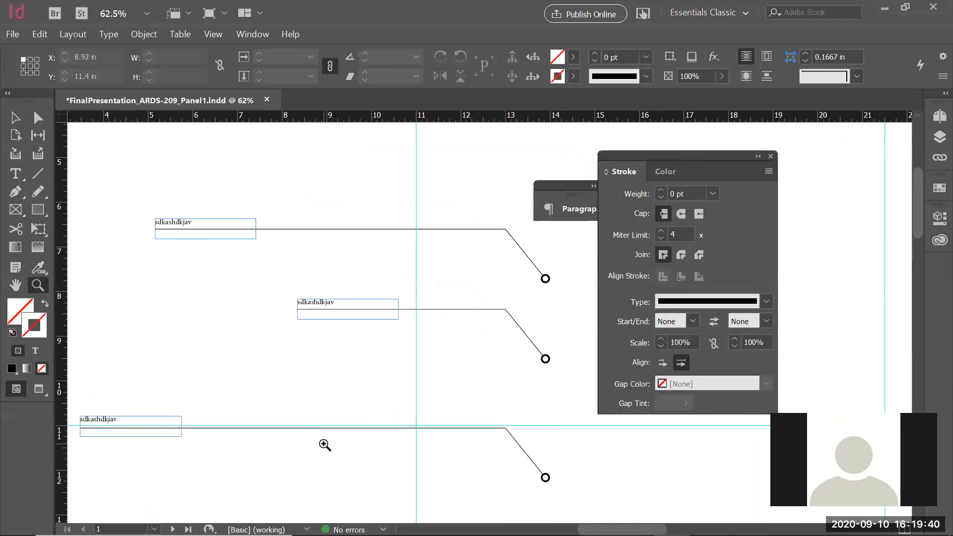
{"action": "key", "text": "v"}
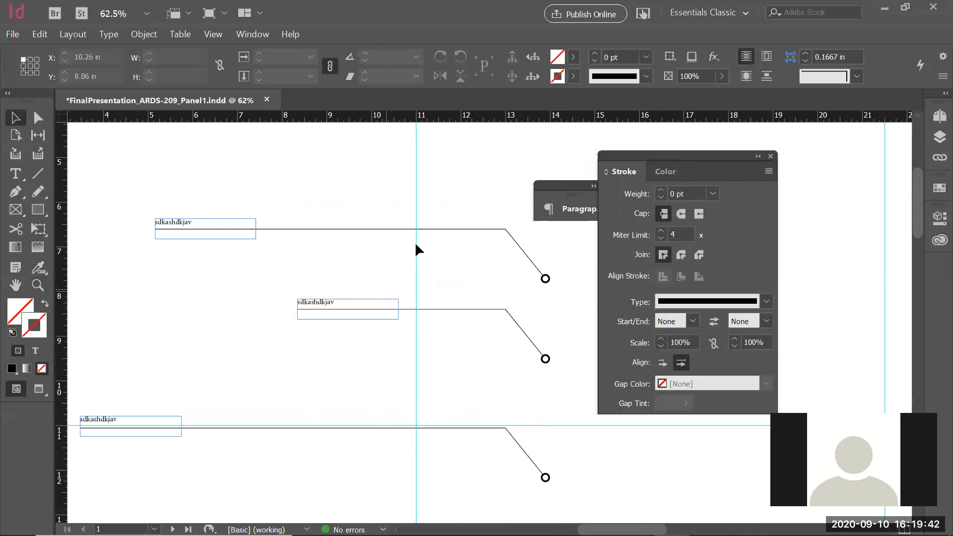
{"action": "left_click", "coordinate": [379, 230]}
{"action": "left_click", "coordinate": [766, 302]}
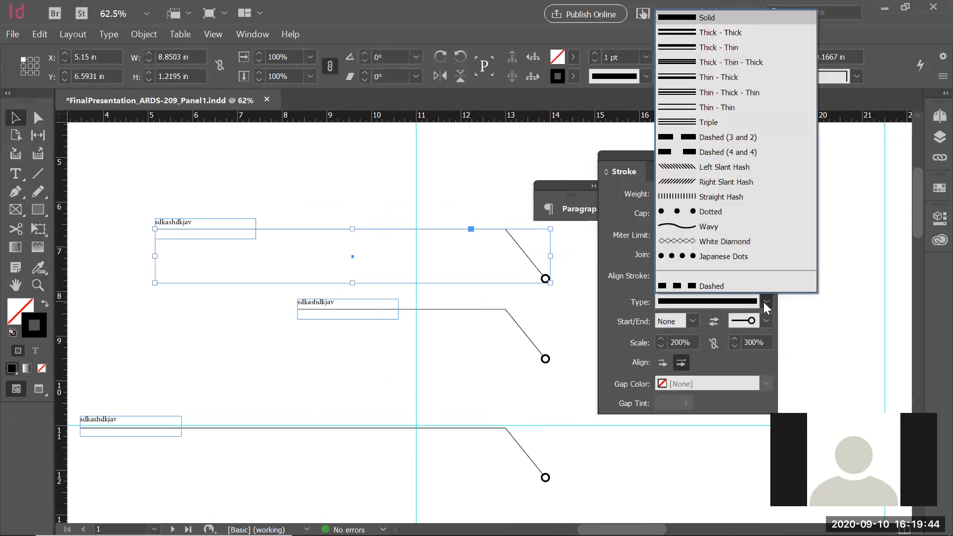
{"action": "left_click", "coordinate": [719, 213]}
{"action": "left_click", "coordinate": [483, 314]}
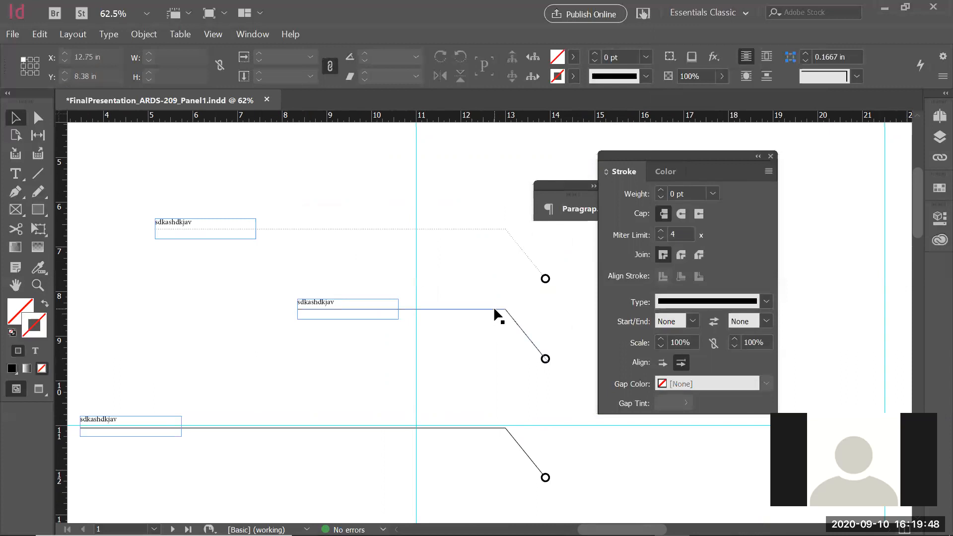
- Set the top leader line's stroke type to Dashed
{"action": "left_click", "coordinate": [519, 257]}
{"action": "left_click", "coordinate": [764, 301]}
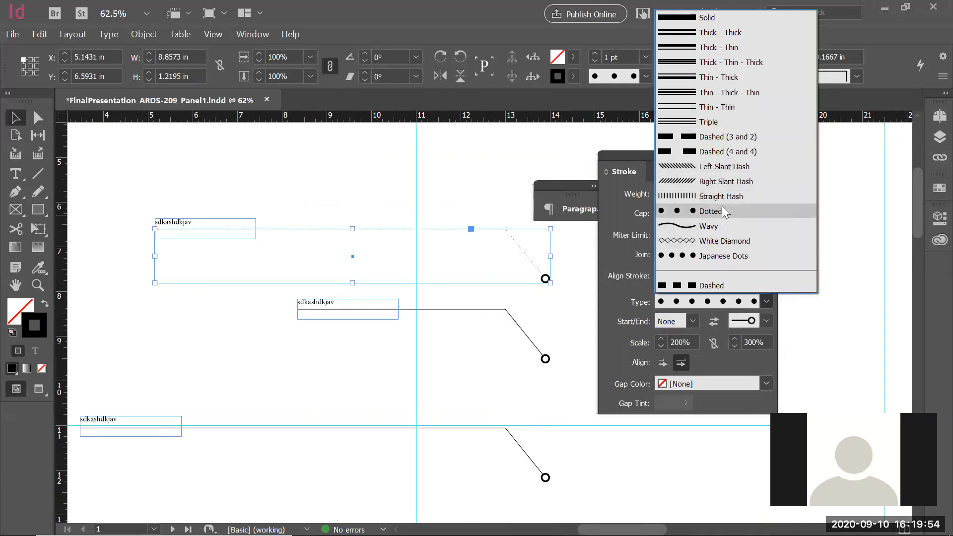
{"action": "left_click", "coordinate": [705, 285]}
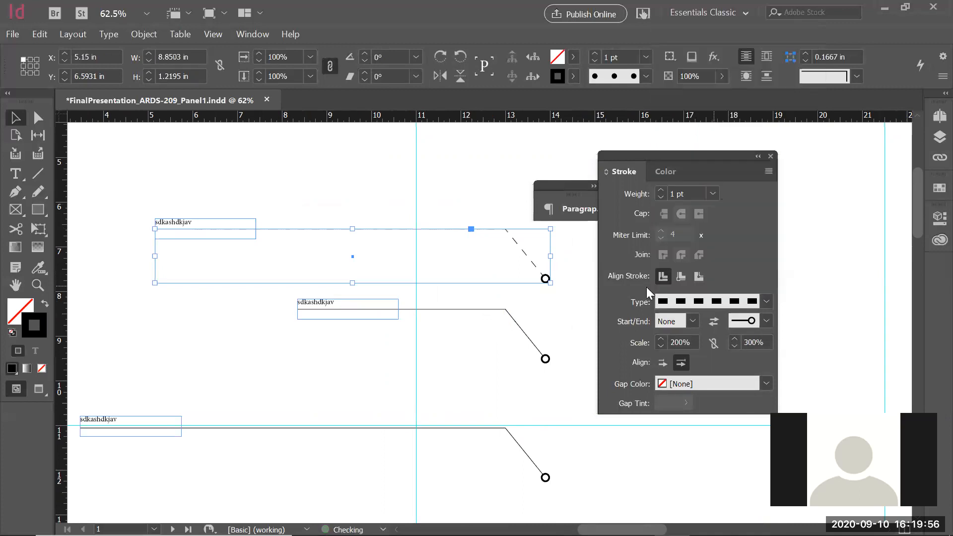
{"action": "left_click", "coordinate": [484, 357]}
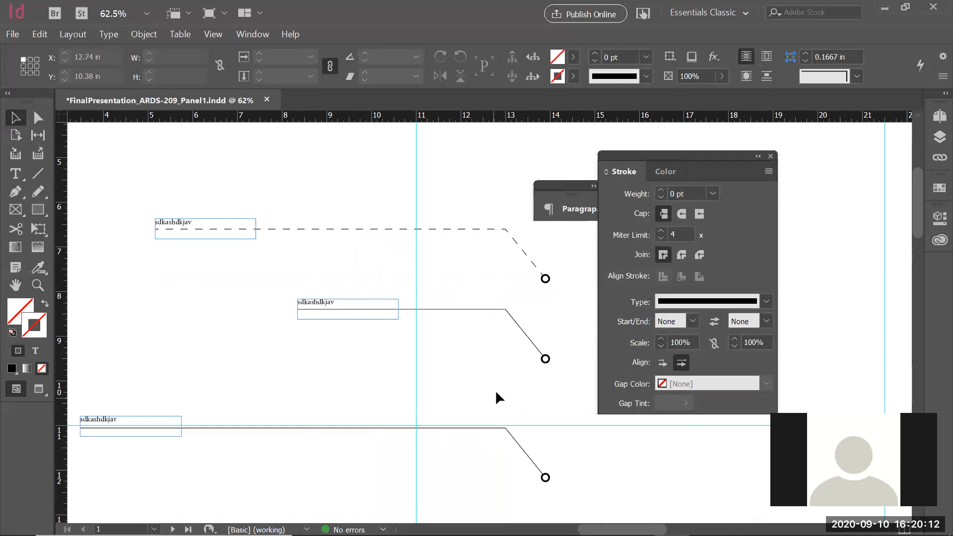
- Replace the placeholder text on the dashed top leader line with "living room" and deselect the frame
{"action": "left_click", "coordinate": [181, 222]}
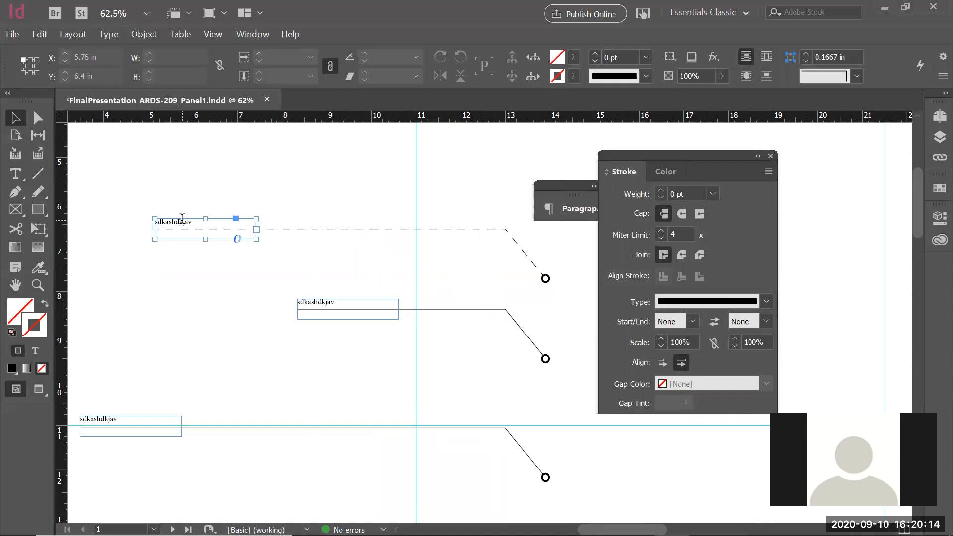
{"action": "double_click", "coordinate": [181, 221]}
{"action": "left_click_drag", "start_coordinate": [198, 222], "coordinate": [127, 222]}
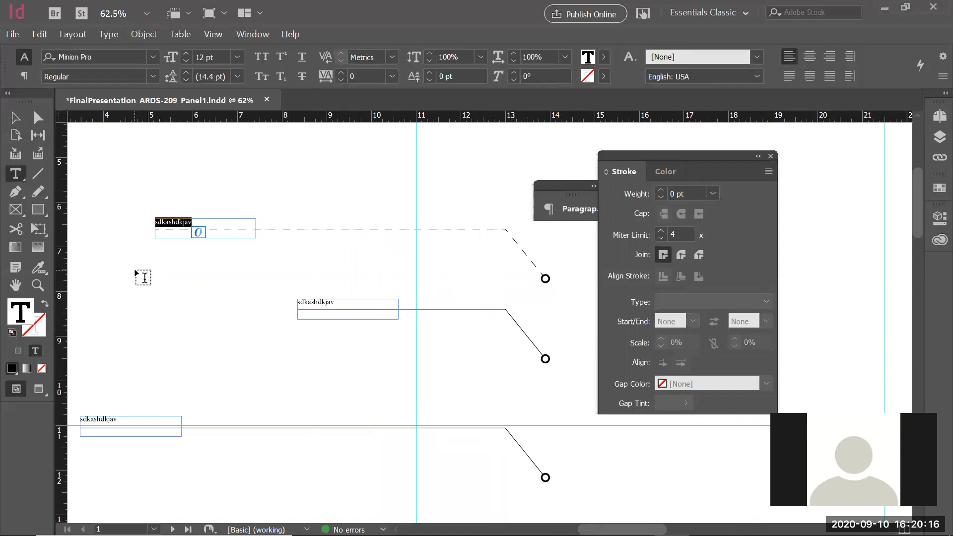
{"action": "type", "text": "living room"}
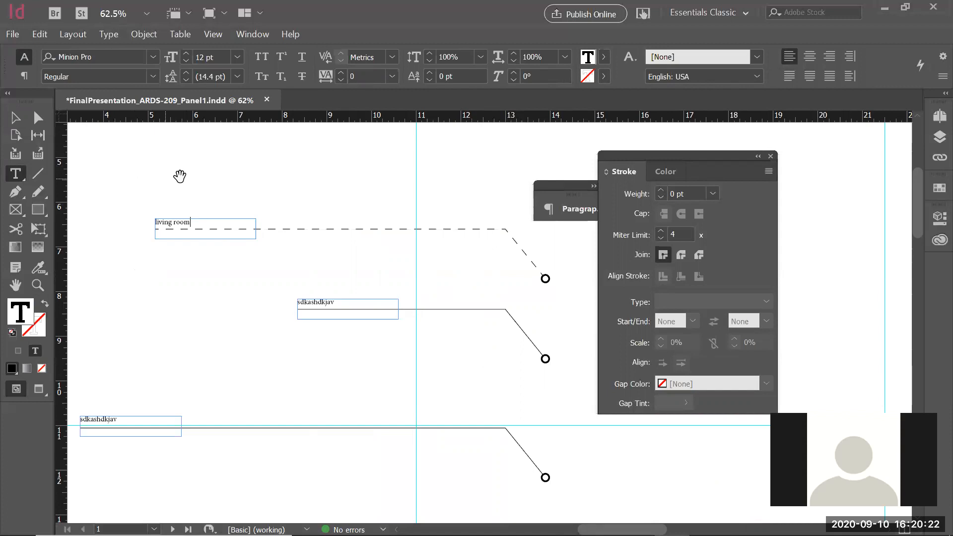
{"action": "left_click", "coordinate": [311, 187], "text": "ctrl"}
- Examine the three leader lines and their labels at several zoom levels across the page
{"action": "key", "text": "z"}
{"action": "left_click", "coordinate": [395, 334], "text": "alt"}
{"action": "left_click_drag", "start_coordinate": [427, 352], "coordinate": [290, 343]}
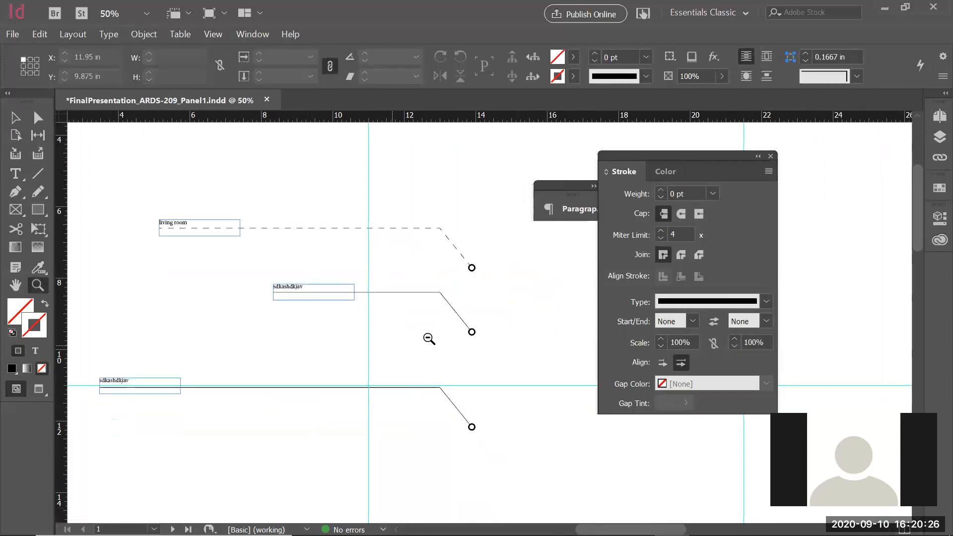
{"action": "left_click", "coordinate": [429, 339], "text": "alt"}
{"action": "left_click", "coordinate": [436, 334], "text": "alt"}
{"action": "left_click_drag", "start_coordinate": [306, 172], "coordinate": [515, 311]}
{"action": "left_click_drag", "start_coordinate": [447, 345], "coordinate": [374, 313]}
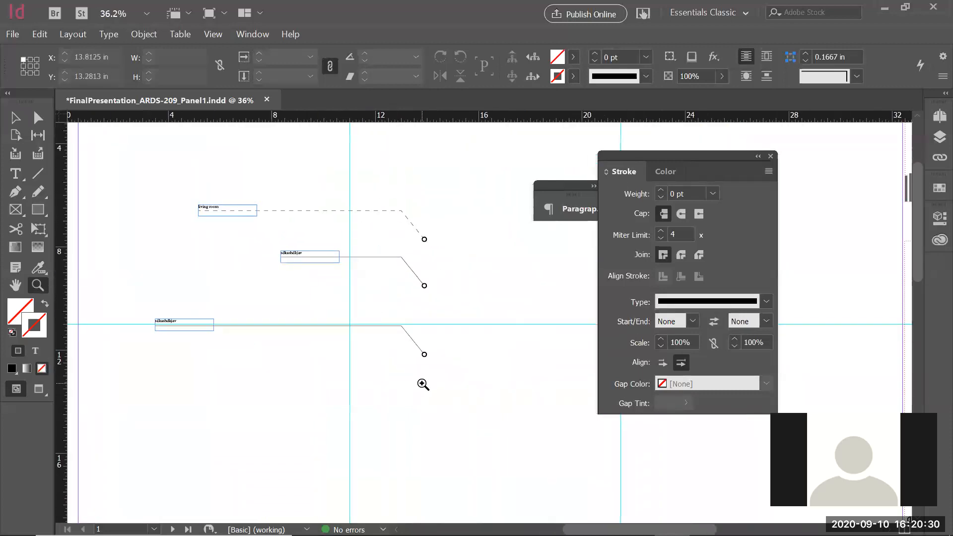
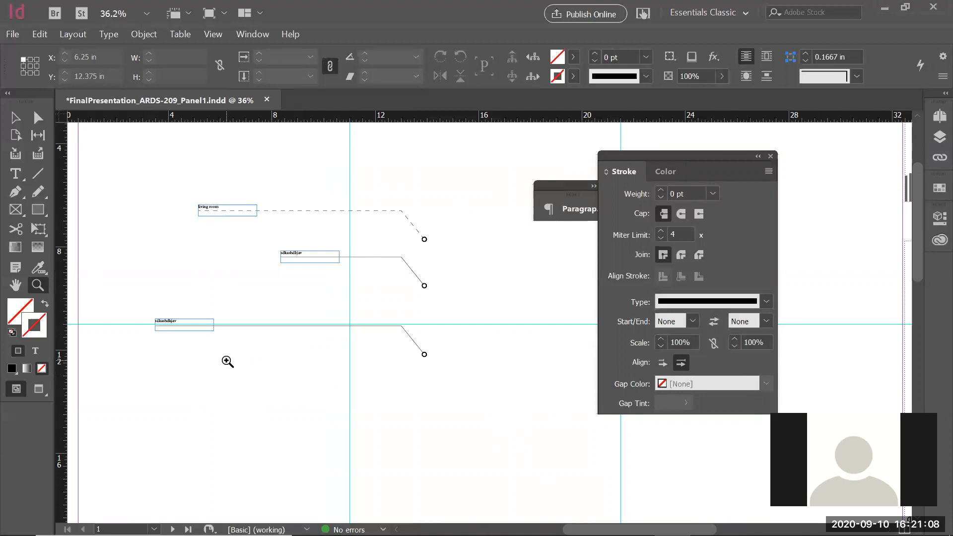
{"action": "left_click", "coordinate": [437, 402], "text": "alt"}
{"action": "left_click_drag", "start_coordinate": [515, 307], "coordinate": [378, 372]}
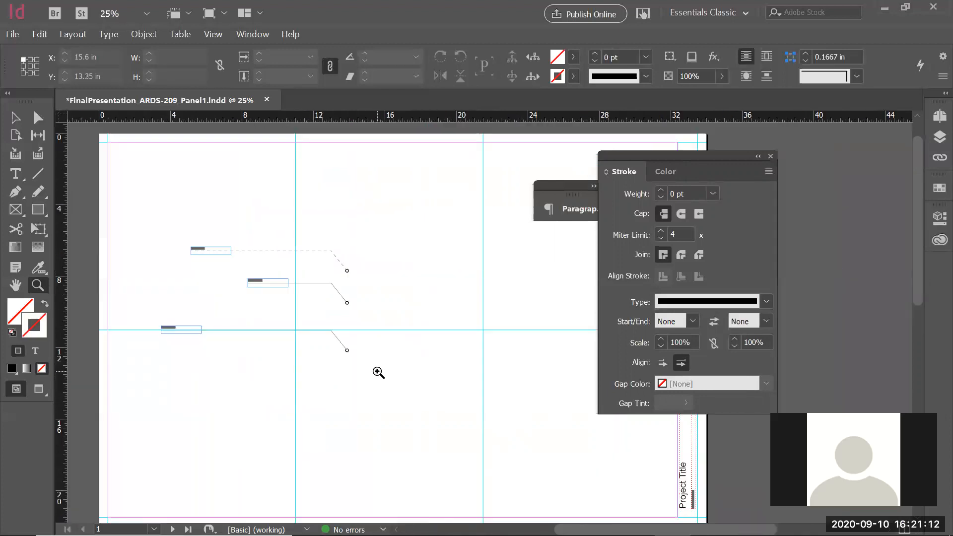
{"action": "left_click_drag", "start_coordinate": [162, 224], "coordinate": [317, 360]}
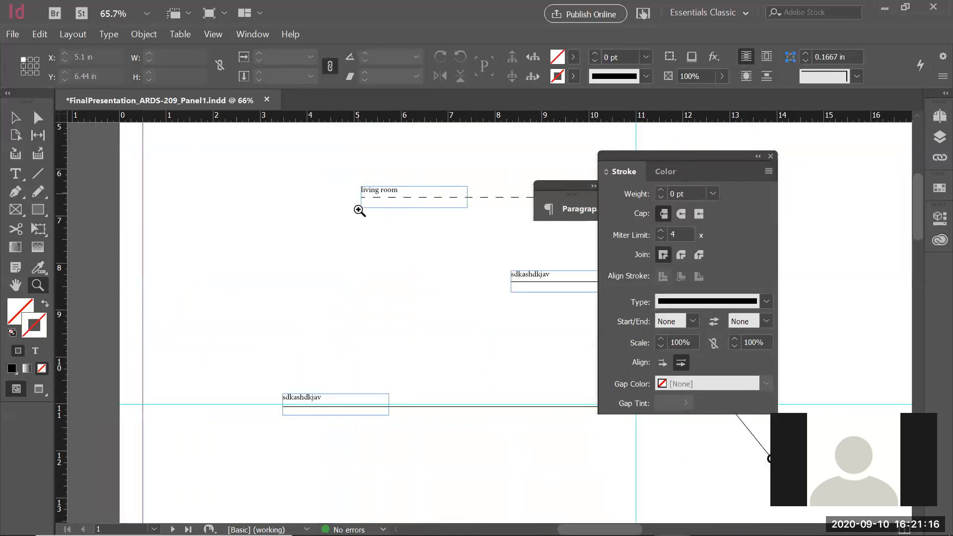
{"action": "left_click_drag", "start_coordinate": [444, 350], "coordinate": [244, 350]}
{"action": "left_click", "coordinate": [403, 348], "text": "alt"}
{"action": "left_click_drag", "start_coordinate": [477, 362], "coordinate": [322, 394]}
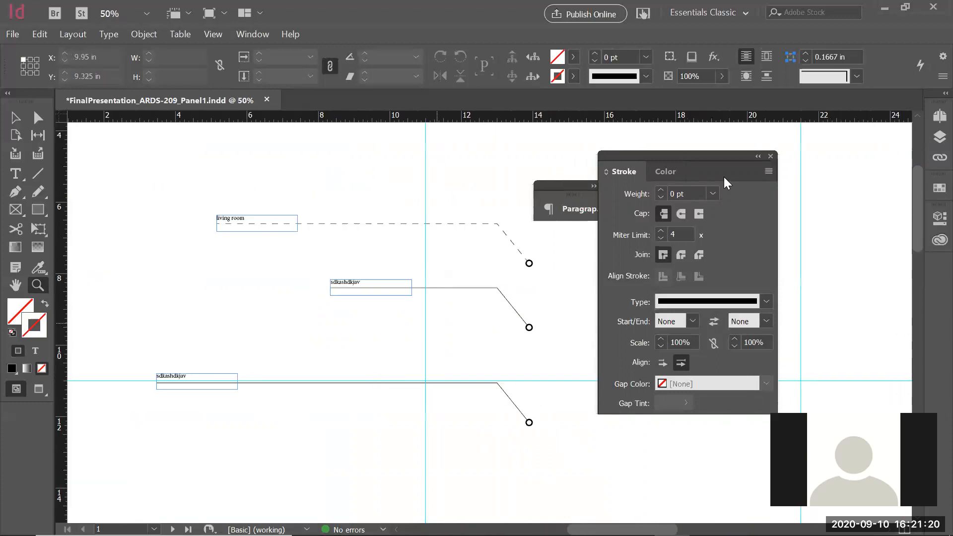
- Close the floating Stroke and paragraph panels covering the page
{"action": "left_click", "coordinate": [772, 156]}
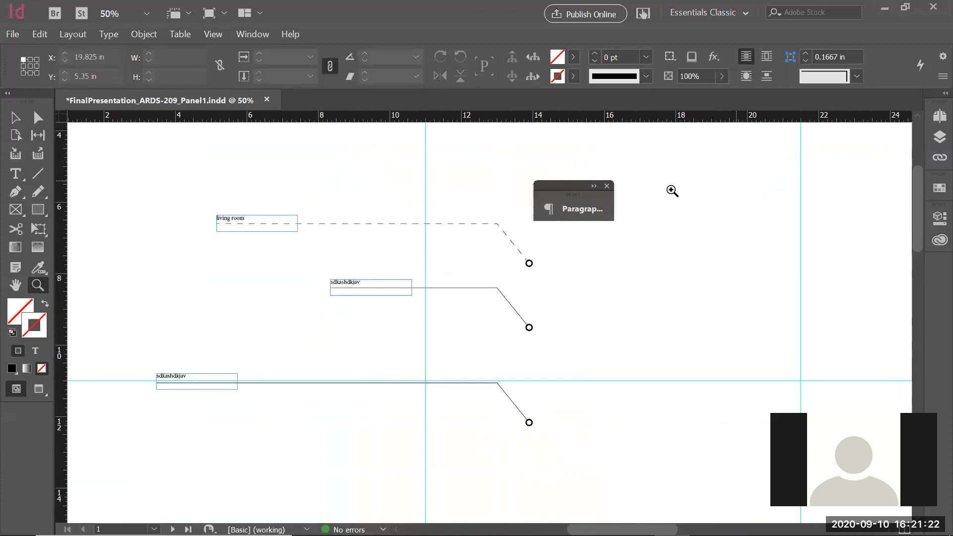
{"action": "left_click", "coordinate": [607, 185]}
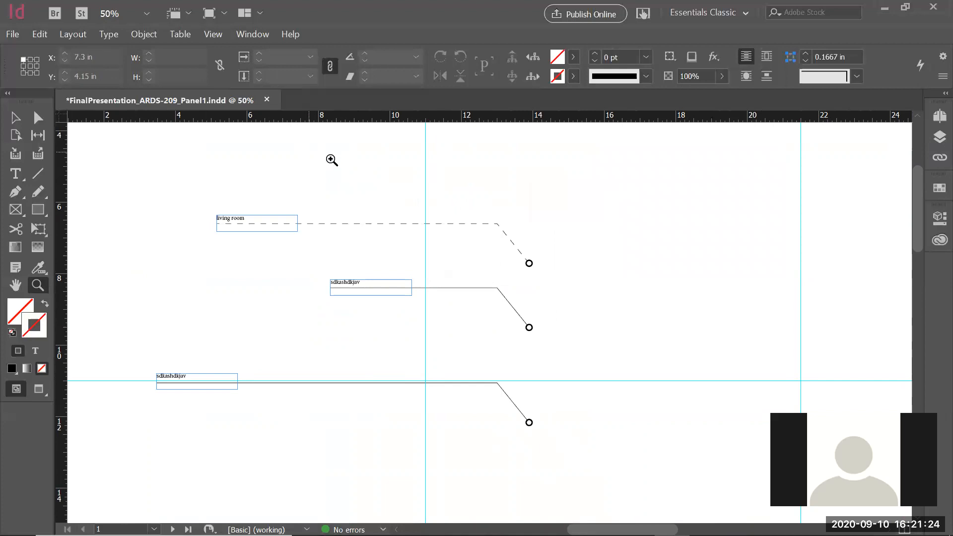
- Compare the leader lines and the whole page in Preview and Normal screen modes, ending in Normal
{"action": "key", "text": "v"}
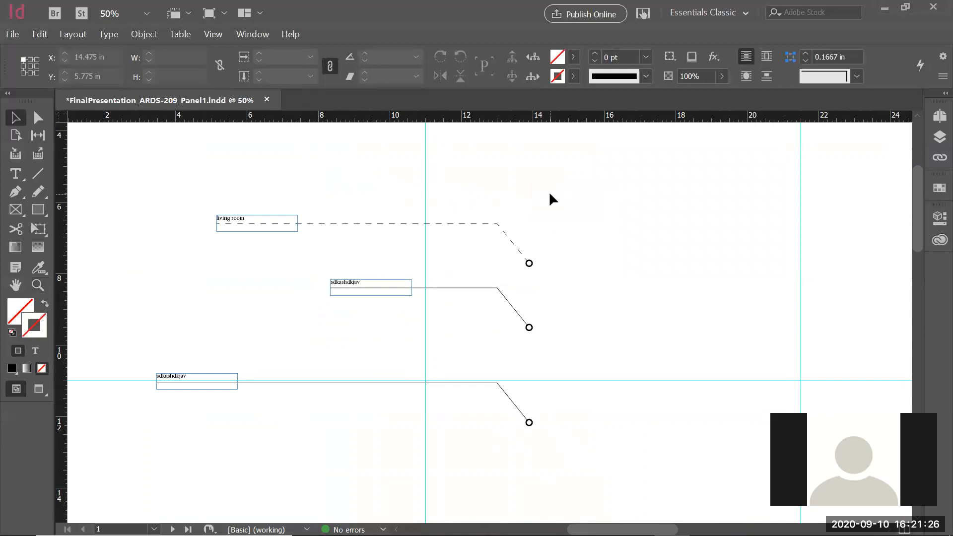
{"action": "key", "text": "w"}
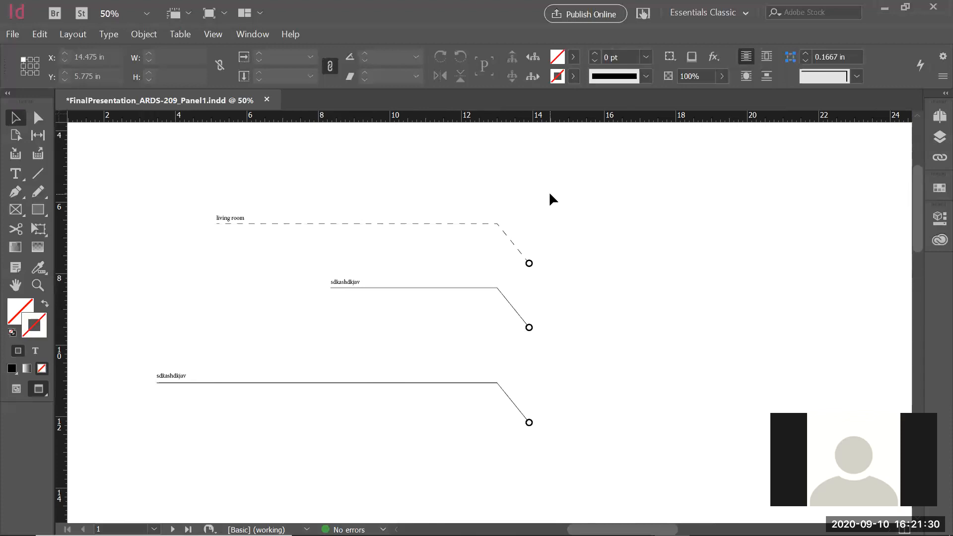
{"action": "key", "text": "z"}
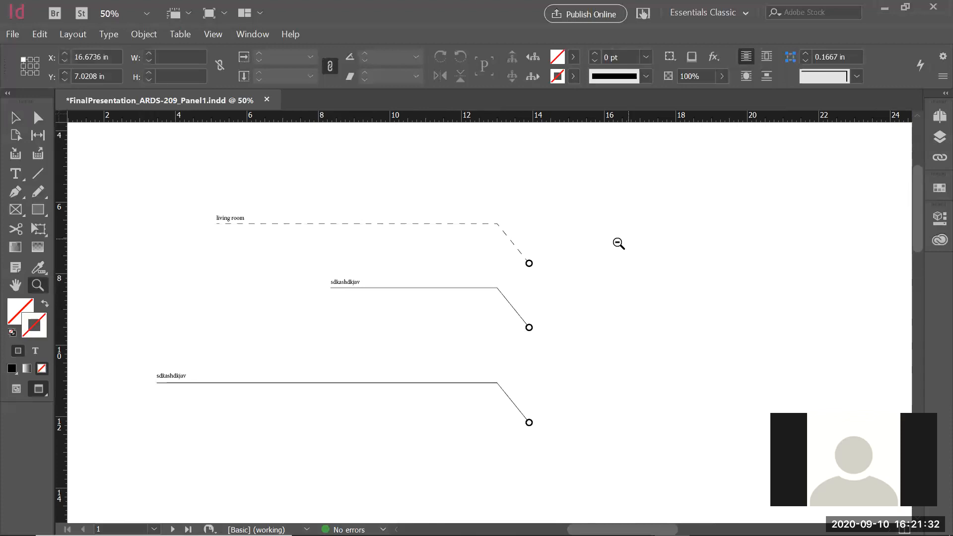
{"action": "left_click", "coordinate": [620, 246], "text": "alt"}
{"action": "left_click", "coordinate": [564, 322], "text": "alt"}
{"action": "left_click_drag", "start_coordinate": [293, 144], "coordinate": [645, 364]}
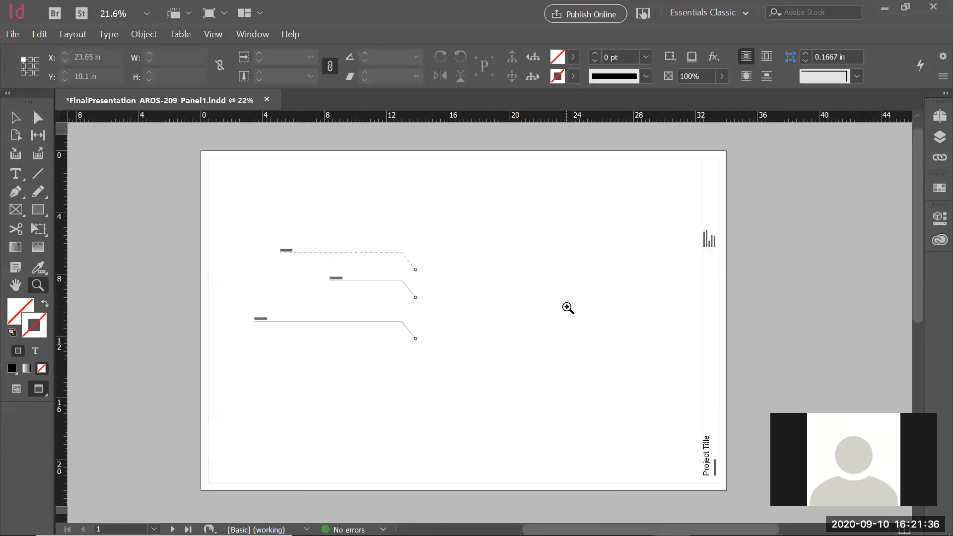
{"action": "key", "text": "w"}
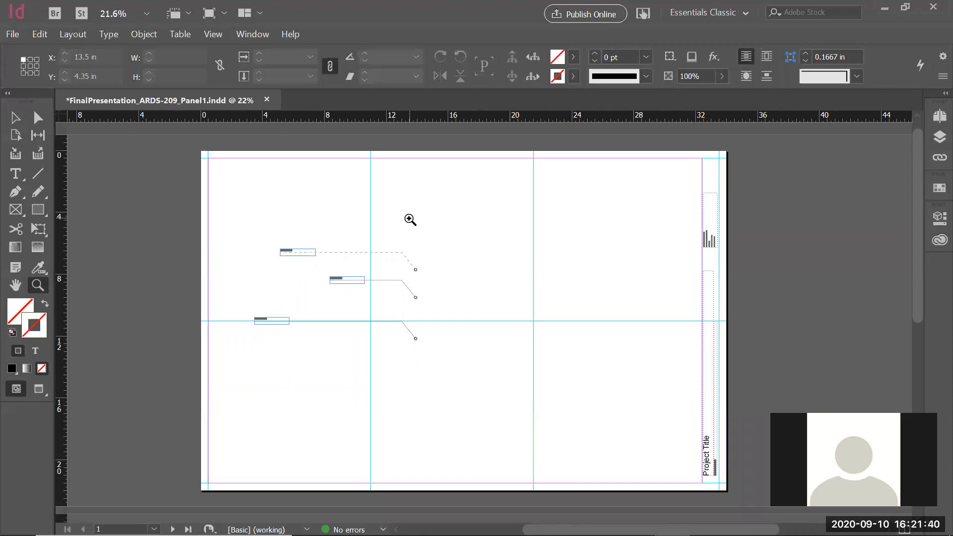
{"action": "key", "text": "w"}
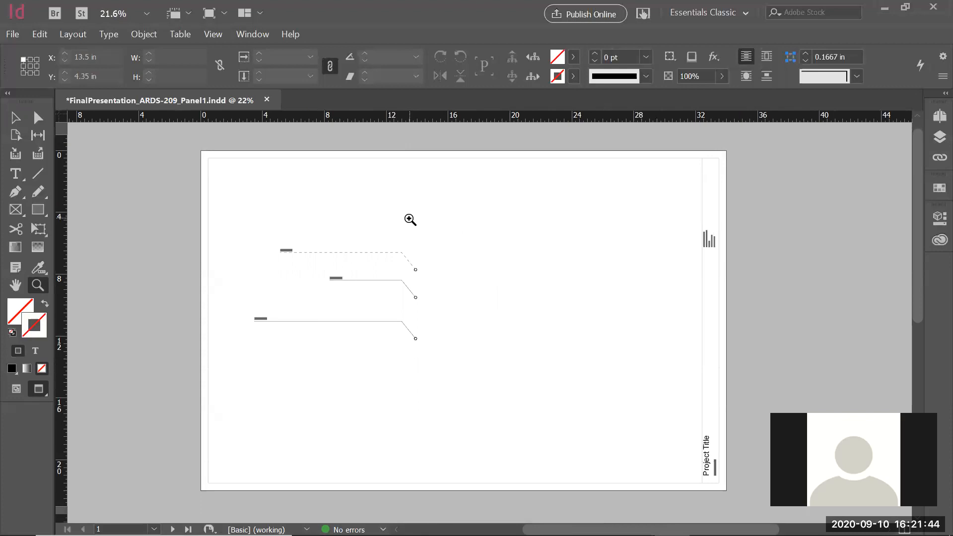
{"action": "key", "text": "w"}
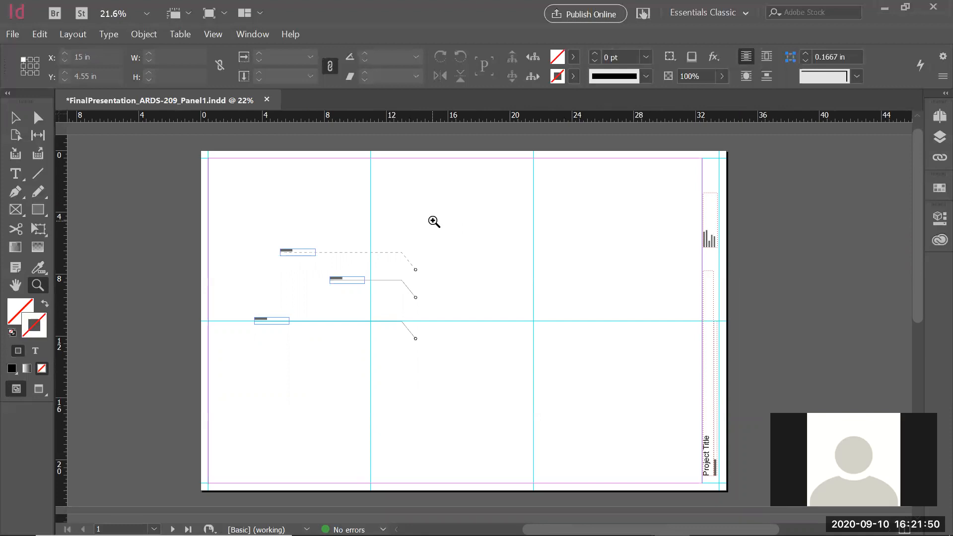
- Hide the tools and panels, preview the page without guides, and restore the full workspace in Normal mode
{"action": "key", "text": "Tab"}
{"action": "key", "text": "Tab"}
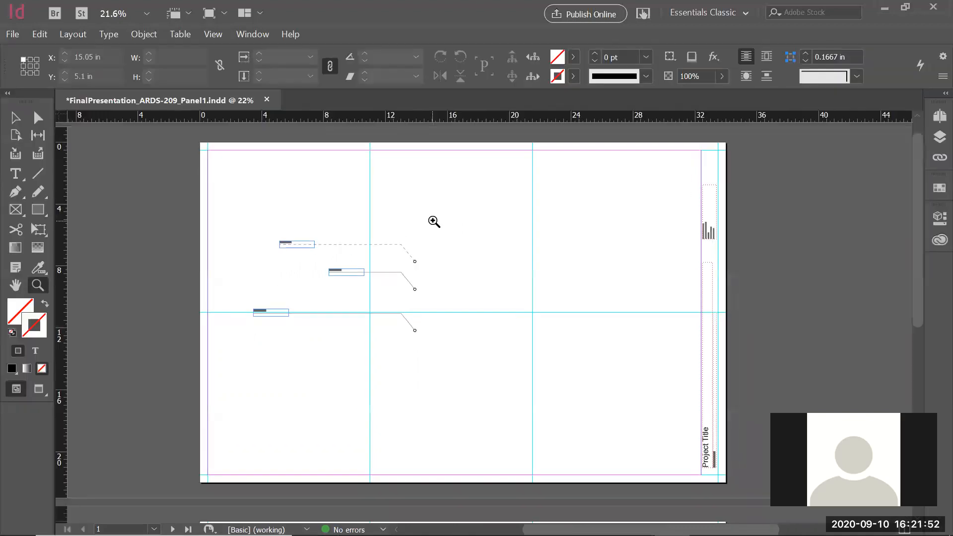
{"action": "key", "text": "Tab"}
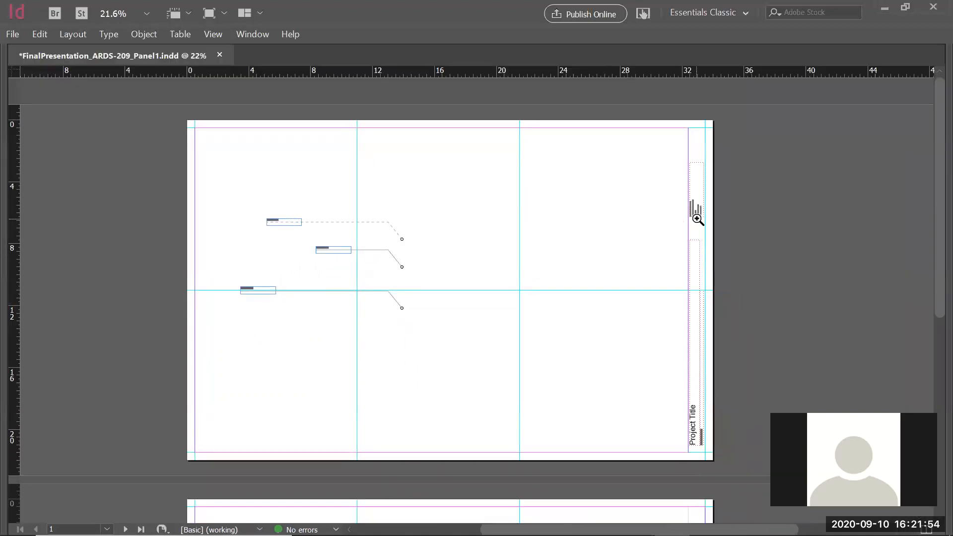
{"action": "key", "text": "Tab"}
{"action": "key", "text": "Tab"}
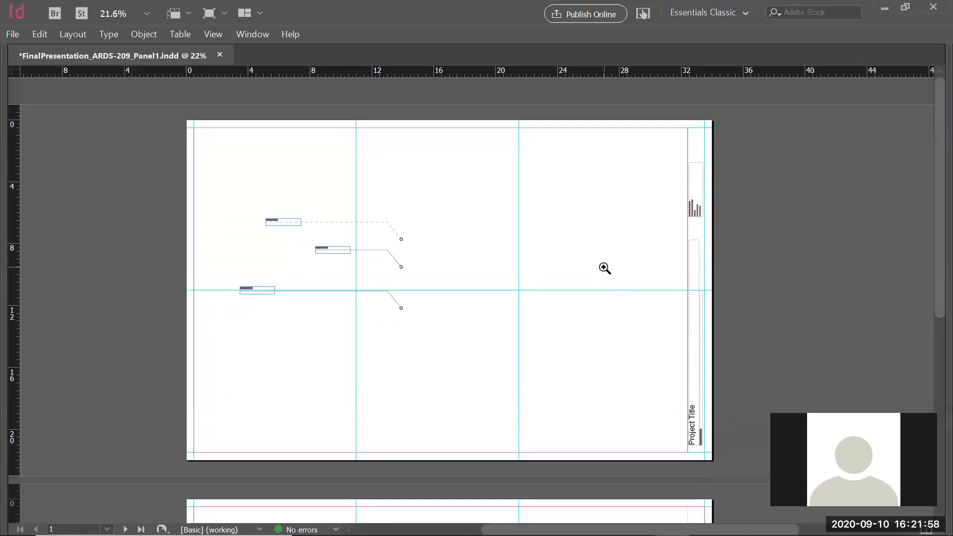
{"action": "key", "text": "w"}
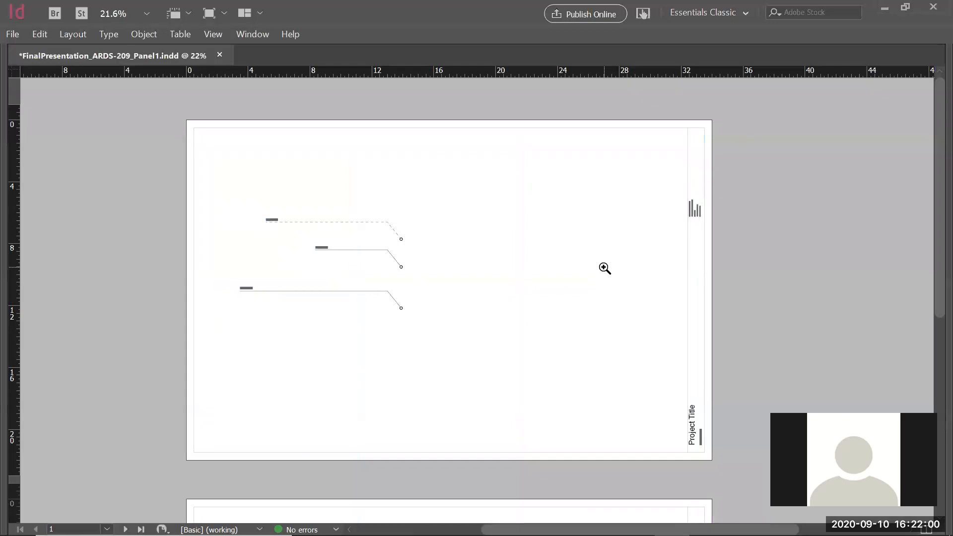
{"action": "key", "text": "w"}
{"action": "key", "text": "Tab"}
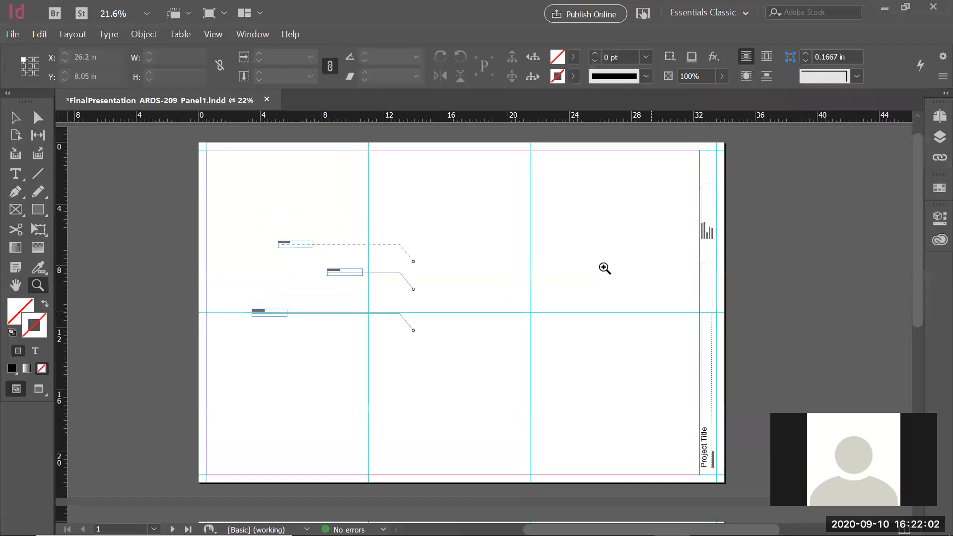
- View the first page full screen in Presentation screen mode and return to the normal workspace
{"action": "key", "text": "f"}
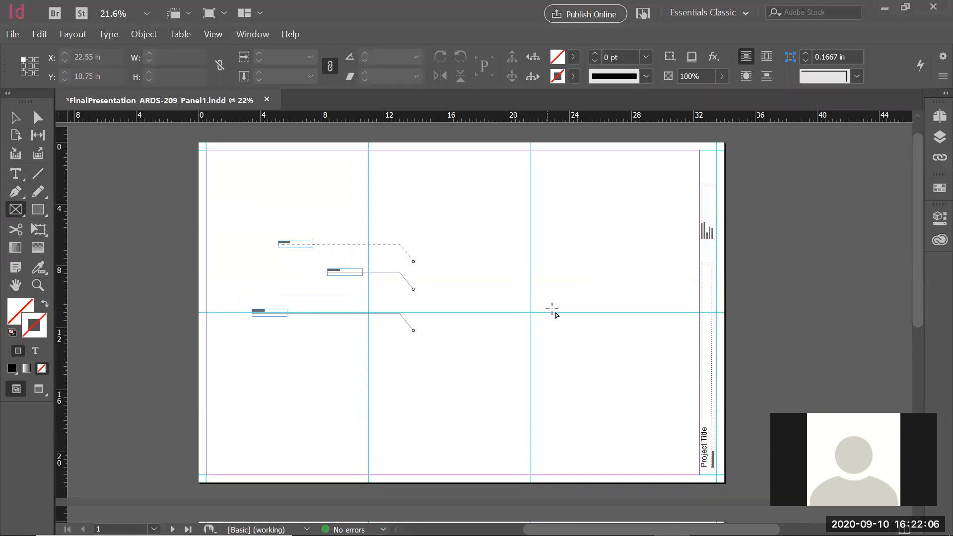
{"action": "key", "text": "z"}
{"action": "left_click", "coordinate": [206, 34]}
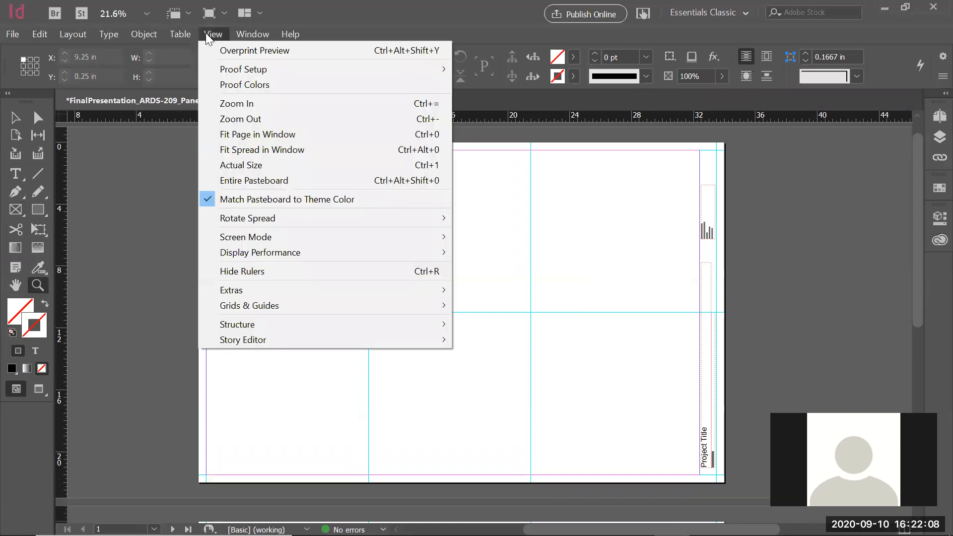
{"action": "mouse_move", "coordinate": [234, 73]}
{"action": "mouse_move", "coordinate": [316, 253]}
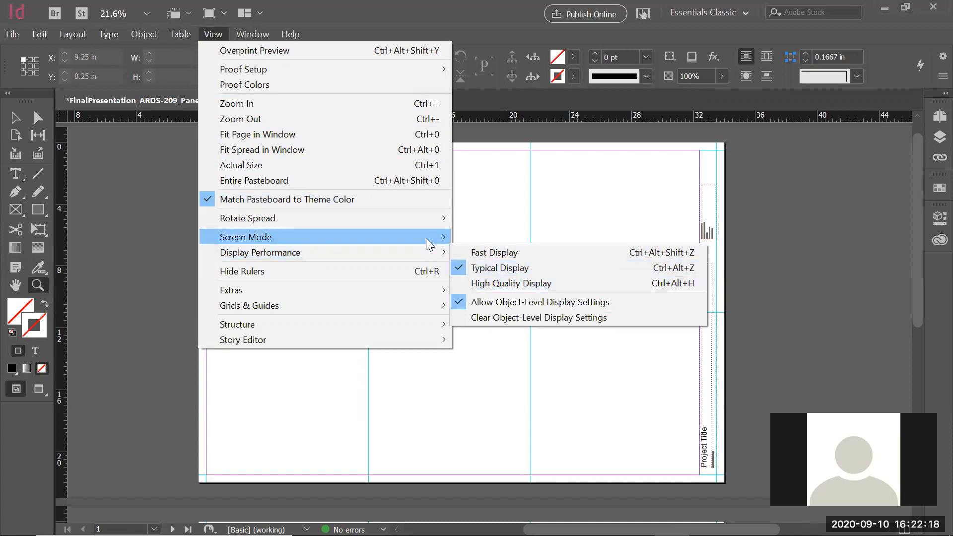
{"action": "mouse_move", "coordinate": [426, 238]}
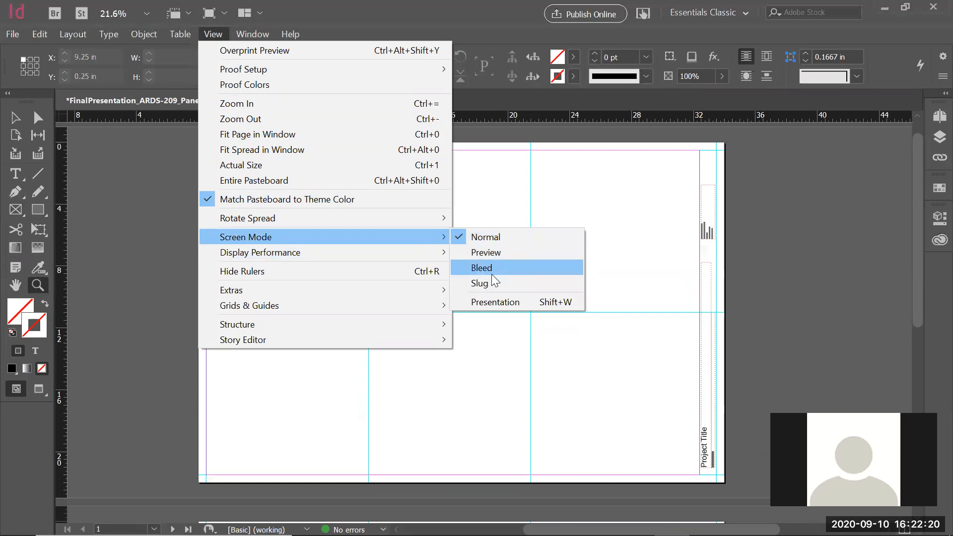
{"action": "left_click", "coordinate": [492, 300]}
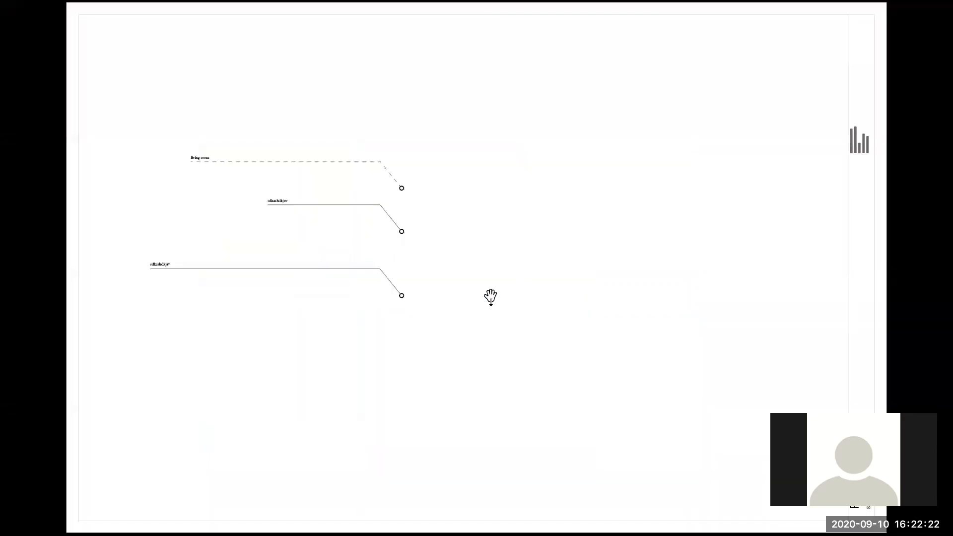
{"action": "key", "text": "Escape"}
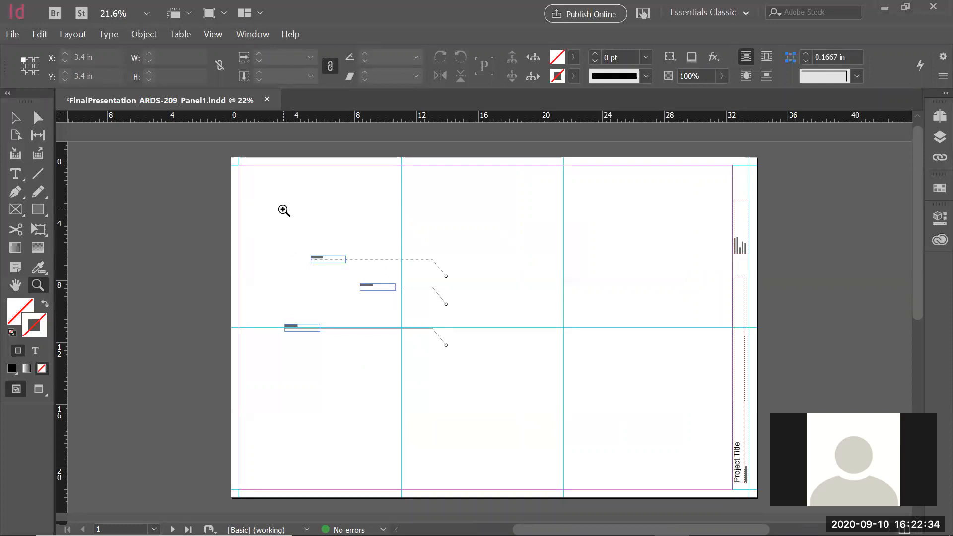
- Present the document full screen again, page between the first and second pages, and exit on page 2
{"action": "left_click", "coordinate": [207, 34]}
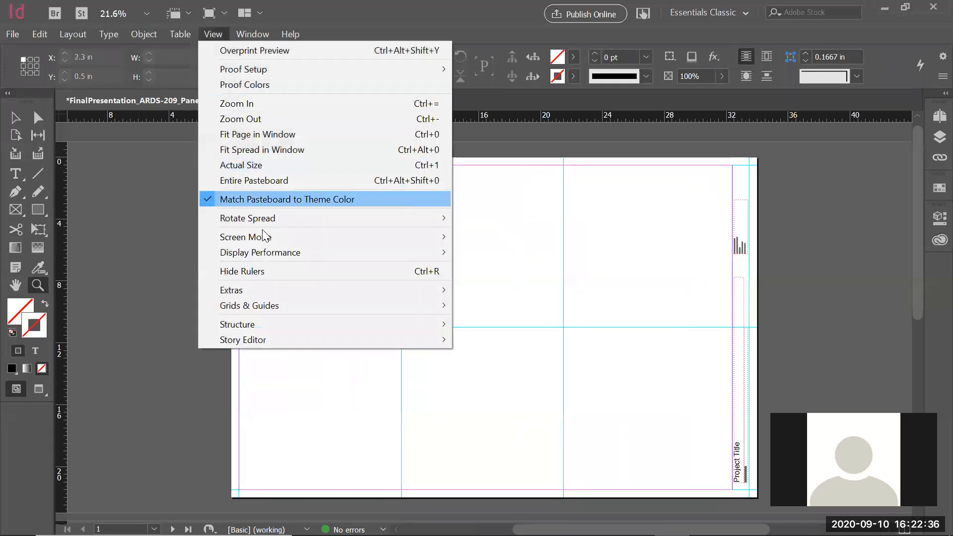
{"action": "mouse_move", "coordinate": [262, 241]}
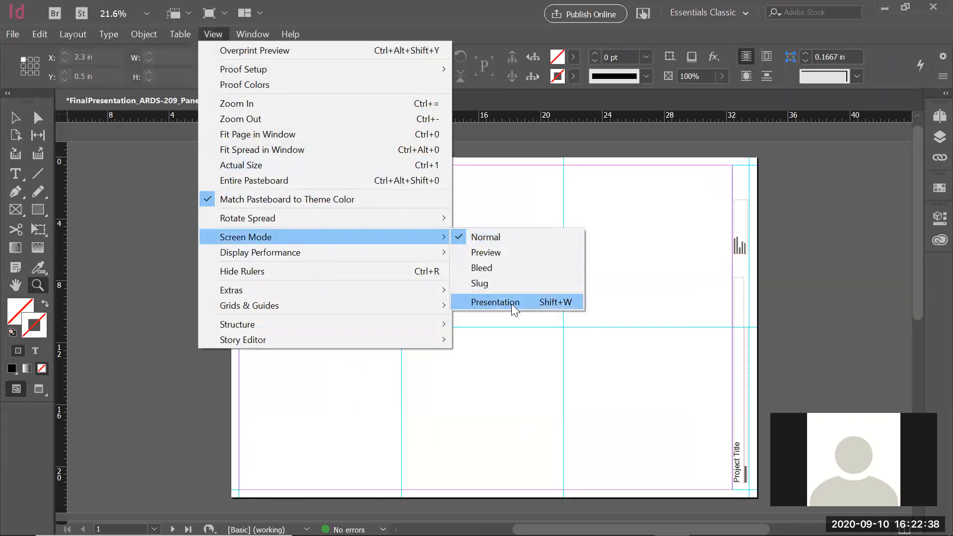
{"action": "left_click", "coordinate": [547, 303]}
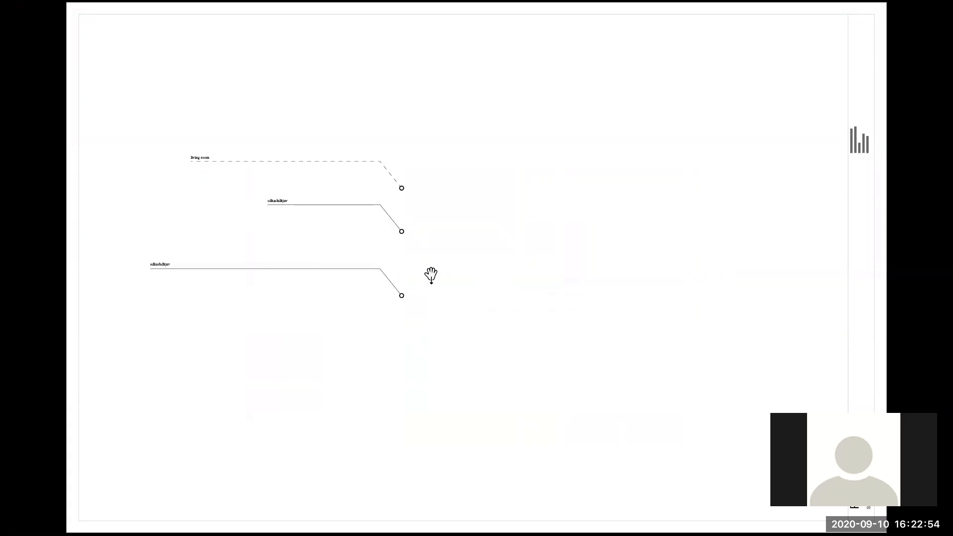
{"action": "left_click", "coordinate": [416, 273]}
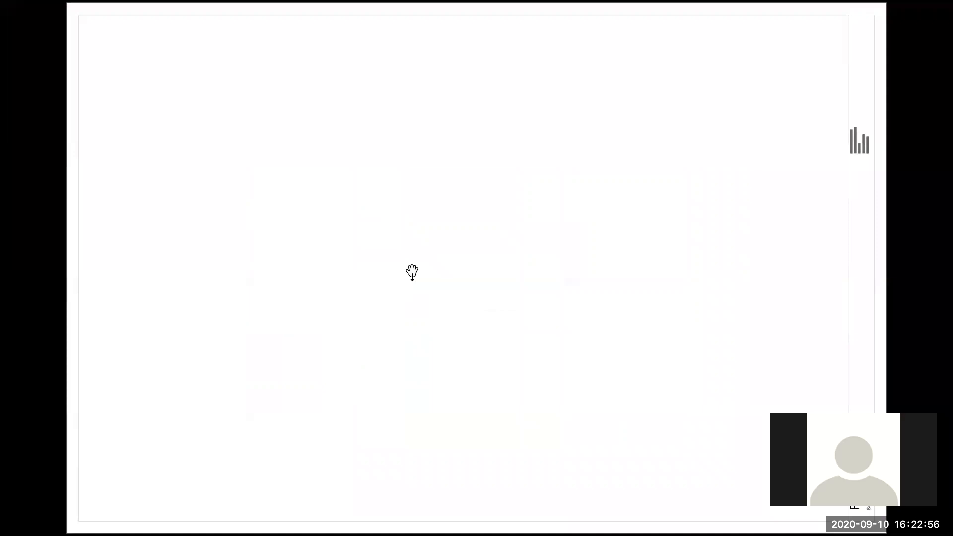
{"action": "key", "text": "Left"}
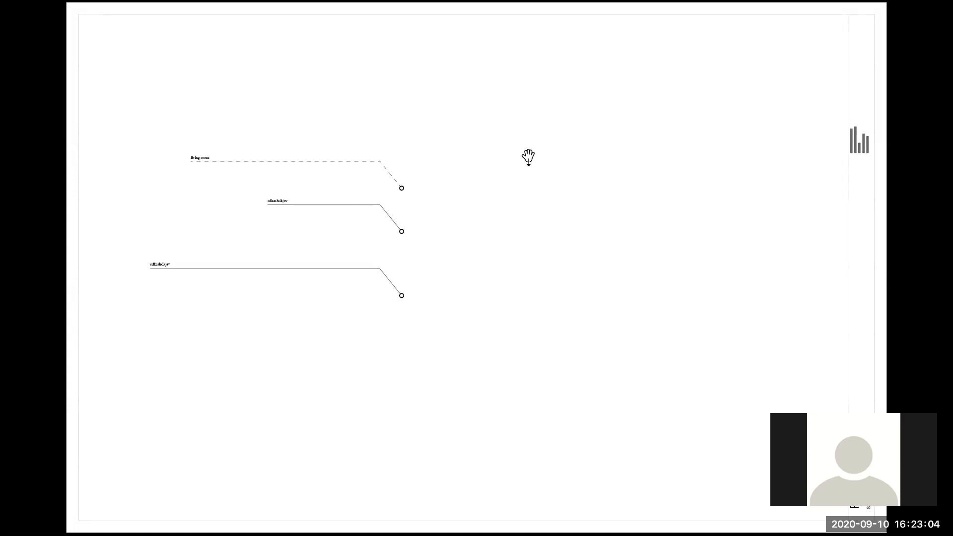
{"action": "left_click", "coordinate": [444, 276]}
{"action": "key", "text": "Escape"}
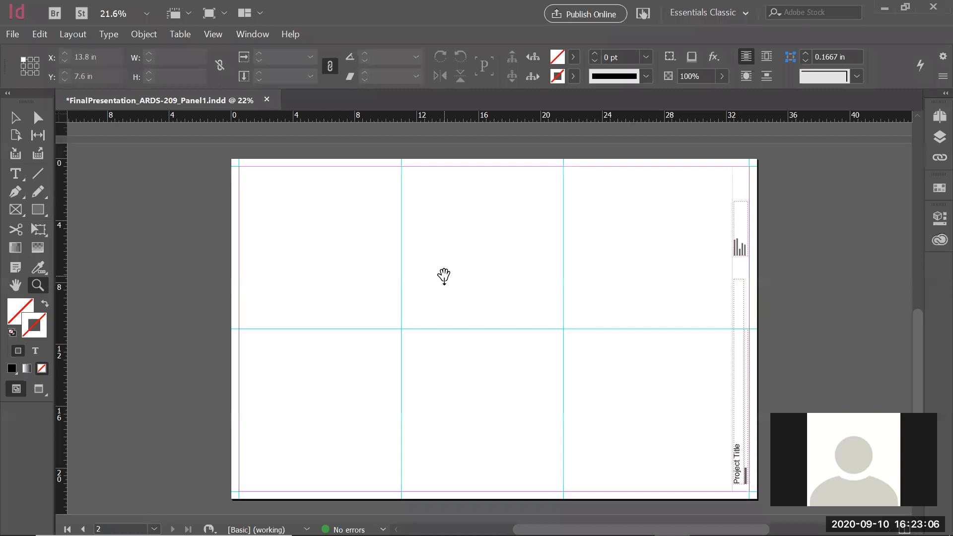
- Move the dashed leader line on page 1 from the Images layer to the Guidelines layer
{"action": "scroll", "coordinate": [443, 276], "scroll_direction": "up", "scroll_amount": 5}
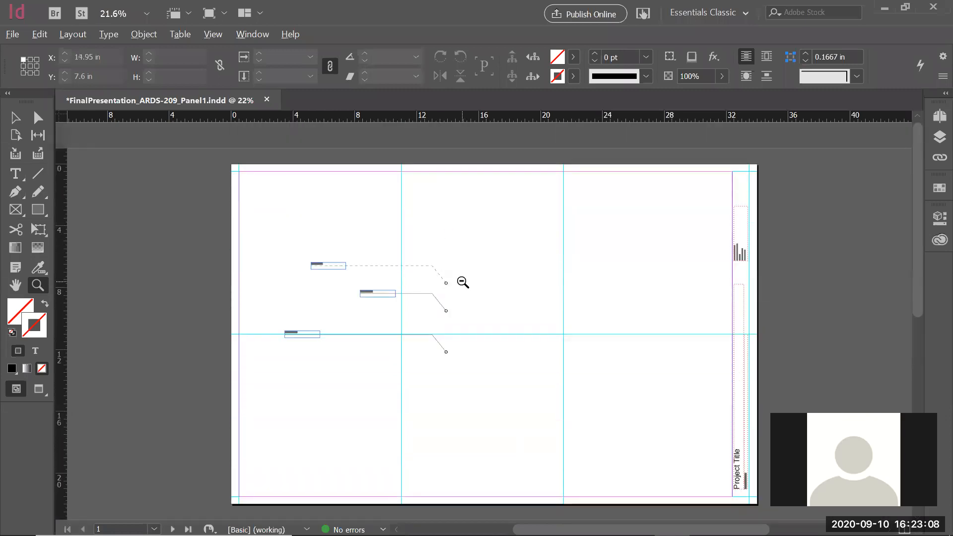
{"action": "key", "text": "ctrl+minus"}
{"action": "left_click_drag", "start_coordinate": [341, 155], "coordinate": [645, 344]}
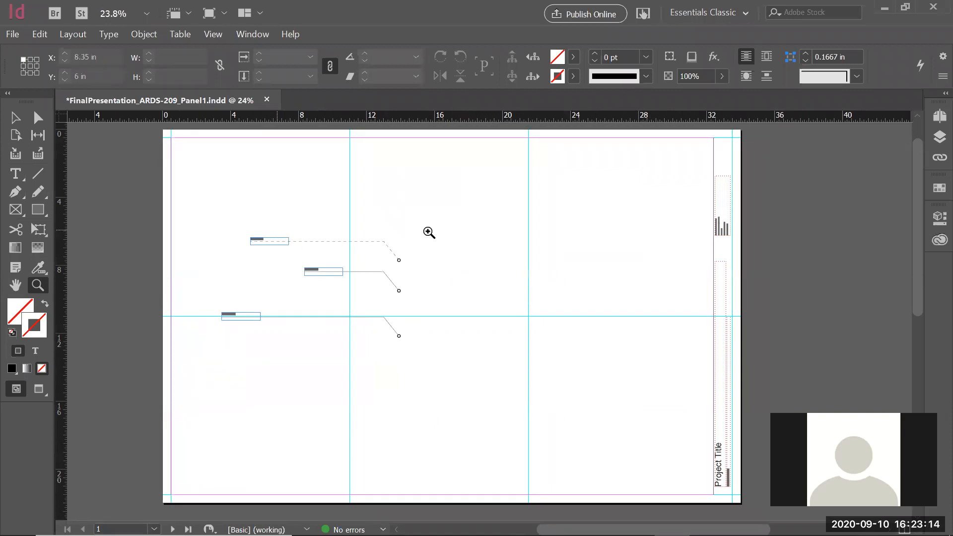
{"action": "key", "text": "v"}
{"action": "left_click_drag", "start_coordinate": [427, 222], "coordinate": [361, 285]}
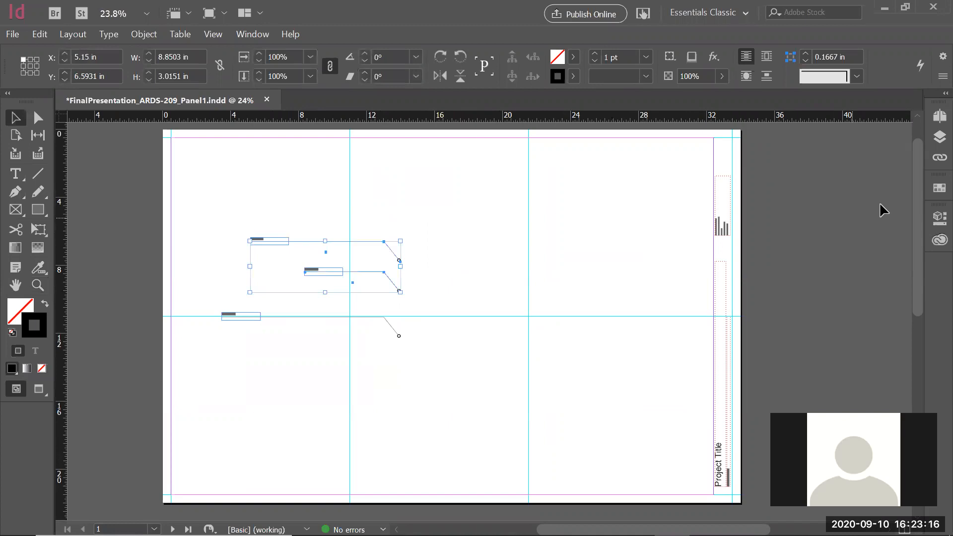
{"action": "left_click", "coordinate": [930, 140]}
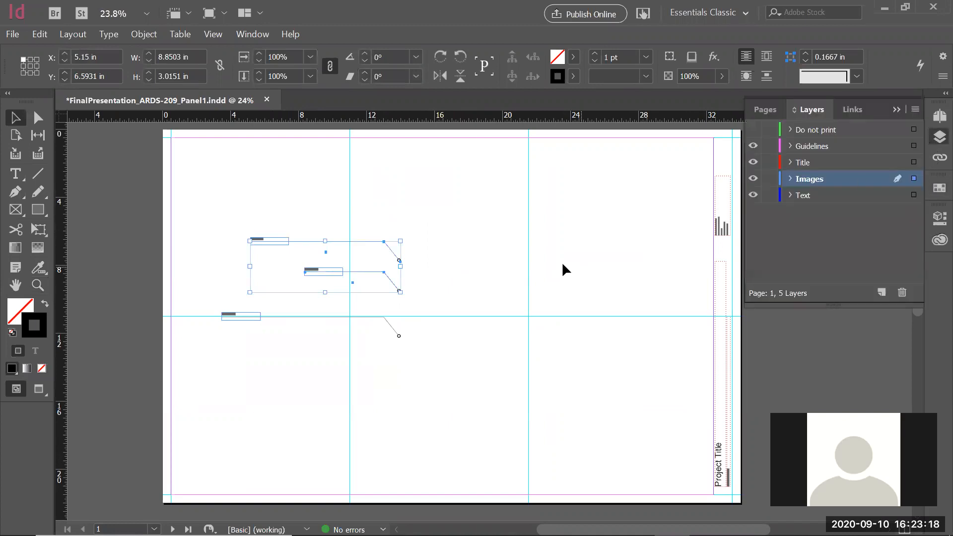
{"action": "left_click", "coordinate": [416, 240]}
{"action": "left_click_drag", "start_coordinate": [425, 228], "coordinate": [381, 260]}
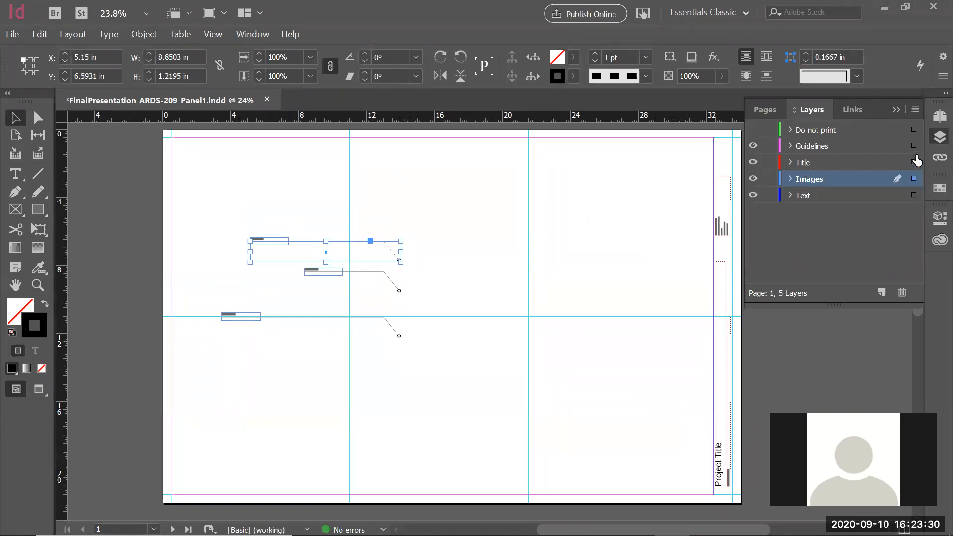
{"action": "left_click_drag", "start_coordinate": [914, 178], "coordinate": [916, 151]}
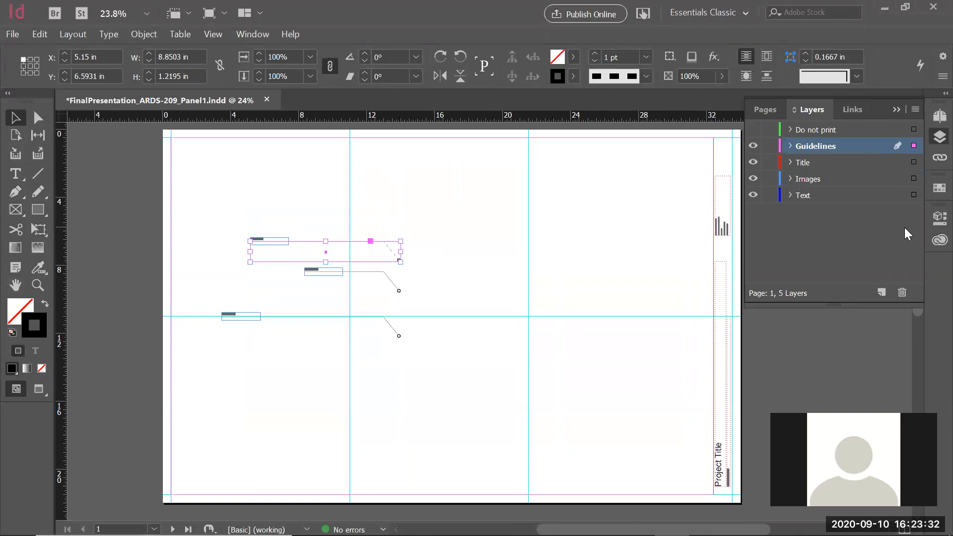
- Toggle the Guidelines layer's visibility and lock off and on, testing whether the dashed leader line can be selected
{"action": "left_click", "coordinate": [754, 146]}
{"action": "left_click", "coordinate": [753, 146]}
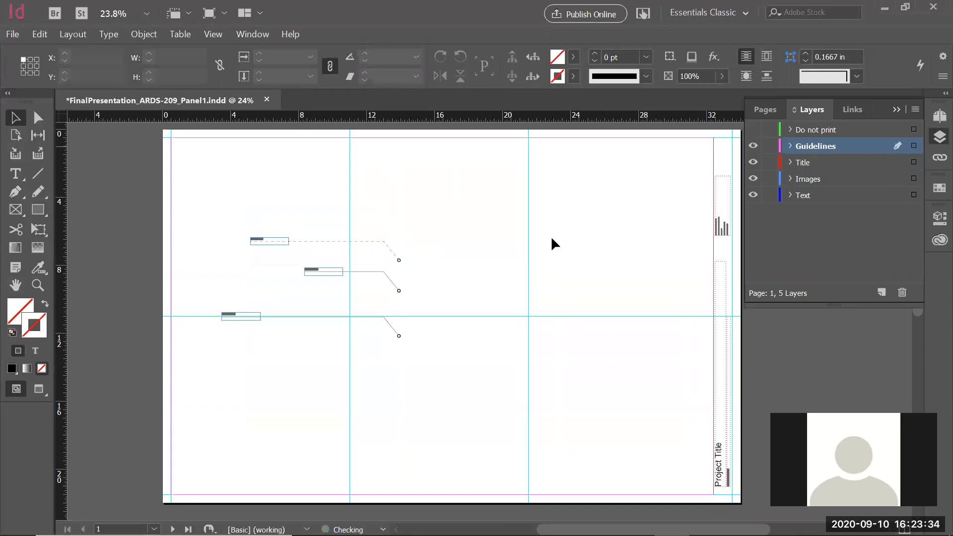
{"action": "left_click", "coordinate": [390, 246]}
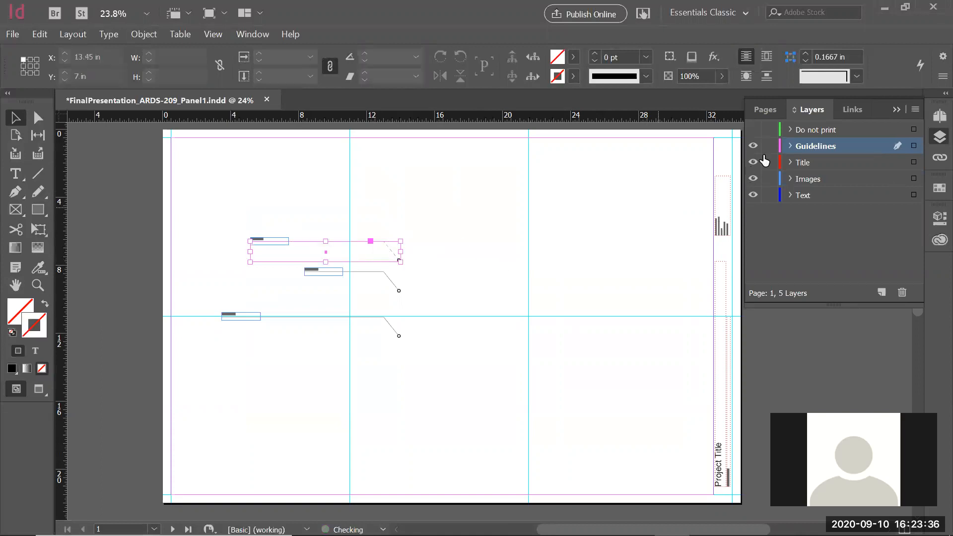
{"action": "left_click", "coordinate": [772, 146]}
{"action": "left_click", "coordinate": [771, 147]}
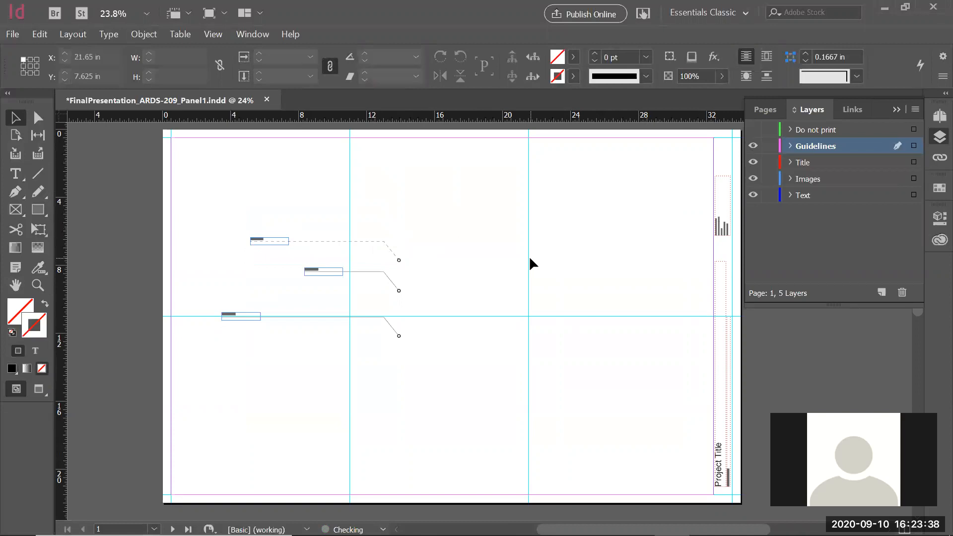
{"action": "left_click", "coordinate": [390, 250]}
{"action": "left_click", "coordinate": [494, 254]}
- Examine the additional commands available for the Guidelines layer and collapse the layer list
{"action": "left_click", "coordinate": [915, 109]}
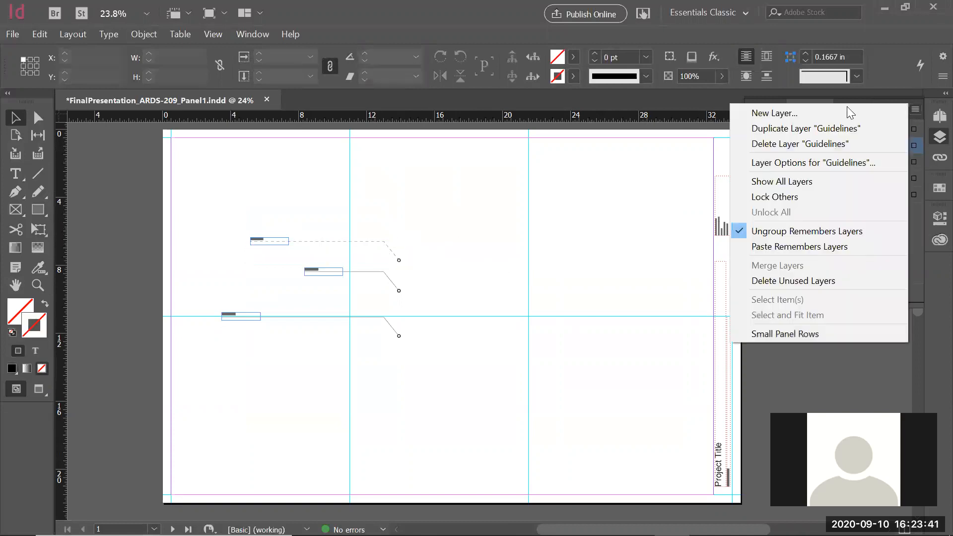
{"action": "left_click", "coordinate": [460, 222]}
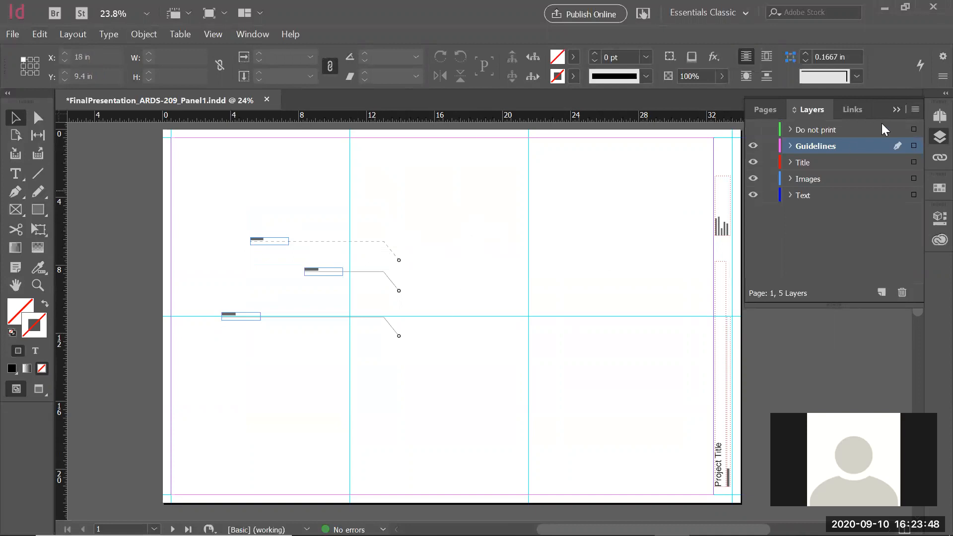
{"action": "left_click", "coordinate": [895, 108]}
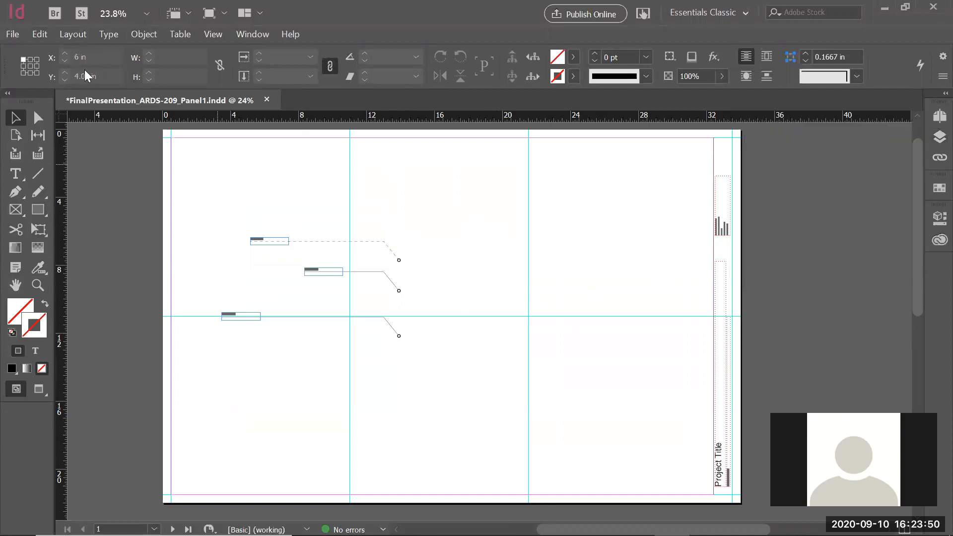
- Place the image "dissecting-geometric-patterns-white-posters (1)" from ClassWork at about X 17.75 in, Y 3.65 in on page 1 and save the document
{"action": "left_click", "coordinate": [13, 35]}
{"action": "left_click", "coordinate": [55, 226]}
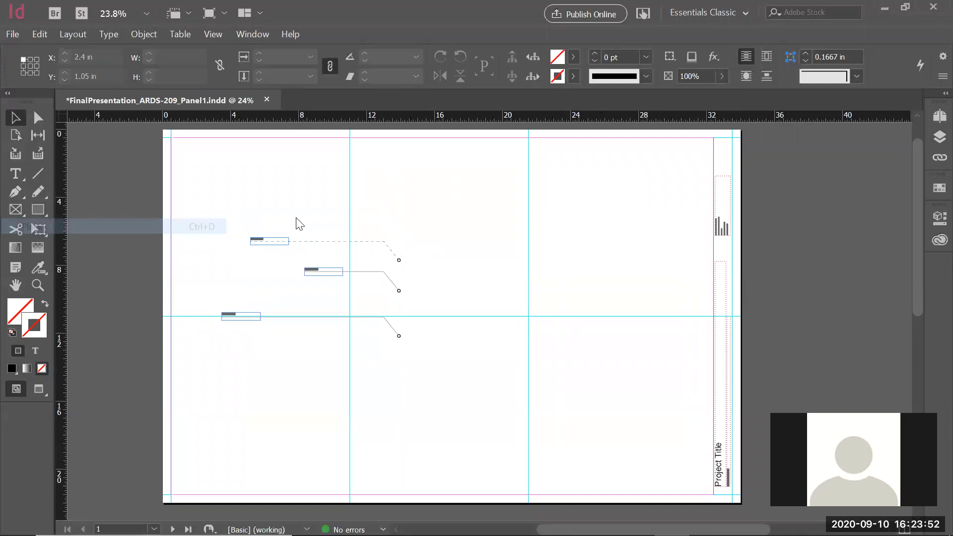
{"action": "left_click", "coordinate": [401, 176]}
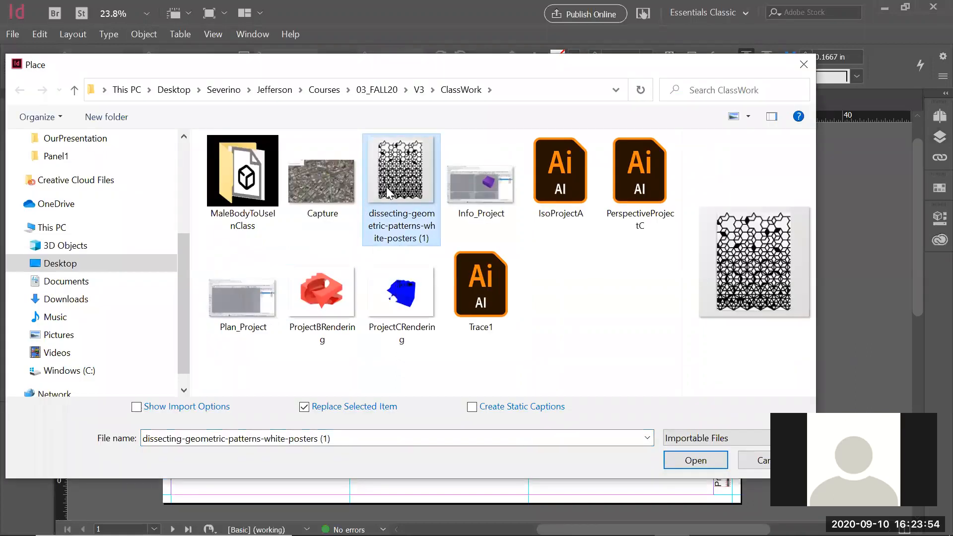
{"action": "left_click", "coordinate": [684, 462]}
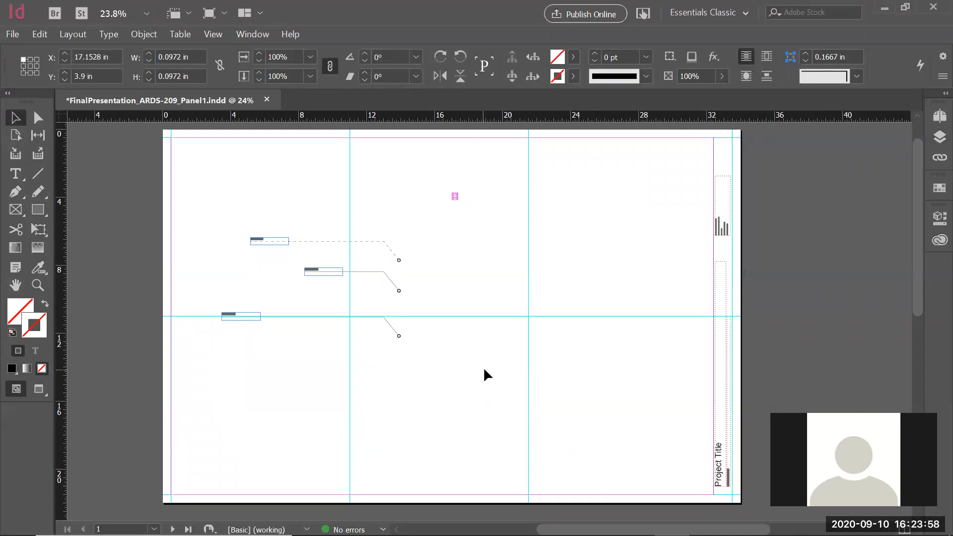
{"action": "key", "text": "ctrl+z"}
{"action": "left_click", "coordinate": [465, 192]}
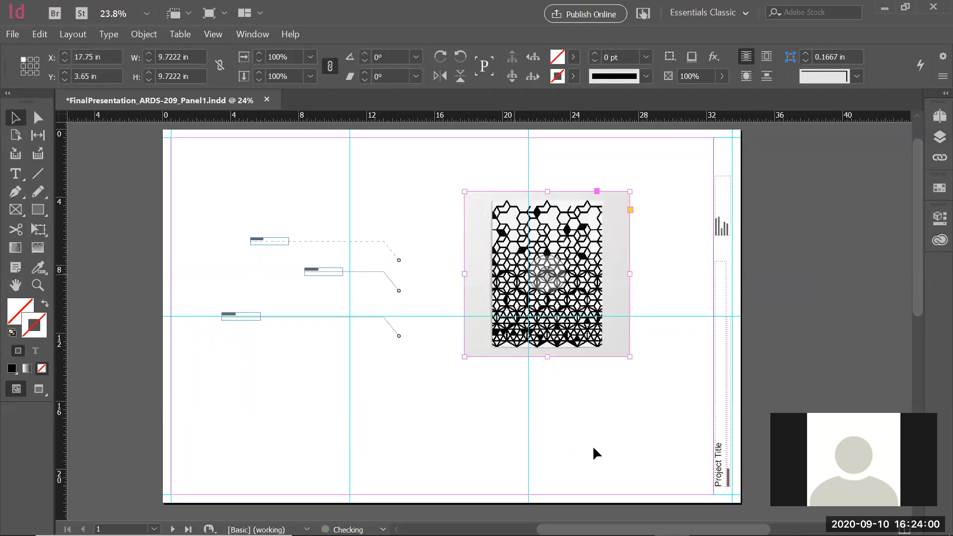
{"action": "left_click", "coordinate": [616, 443]}
{"action": "key", "text": "ctrl+s"}
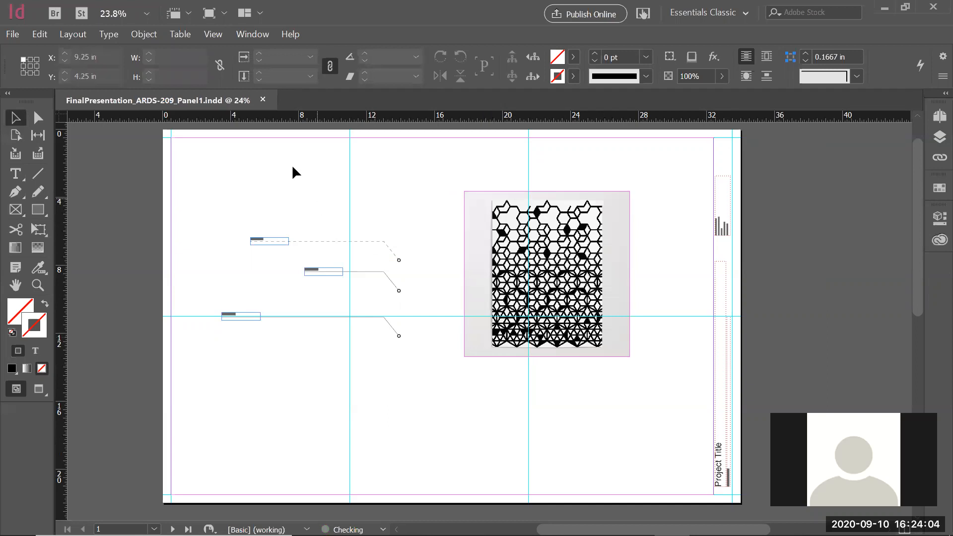
- Switch to File Explorer and locate the placed geometric pattern image in the ClassWork folder
{"action": "key", "text": "alt+Tab"}
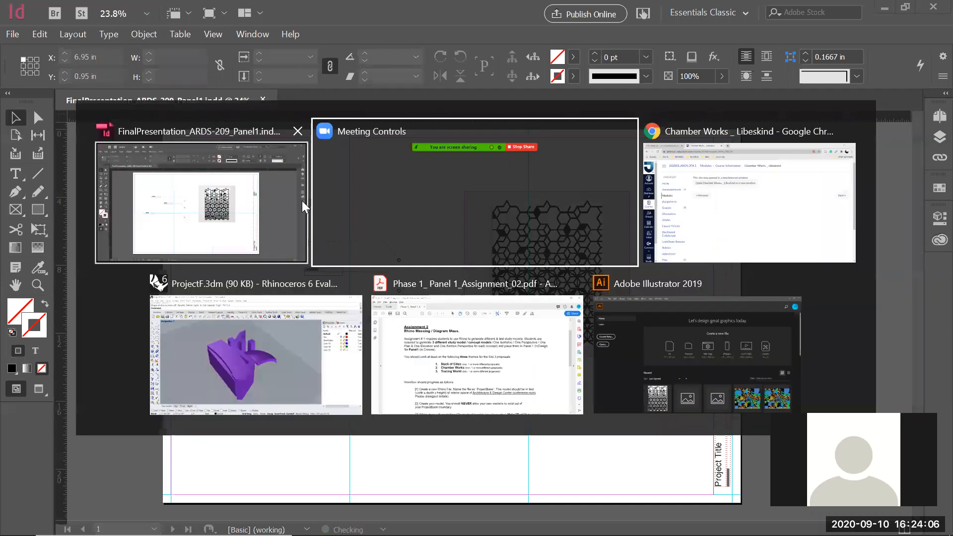
{"action": "key", "text": "alt+Tab"}
{"action": "key", "text": "alt+Tab"}
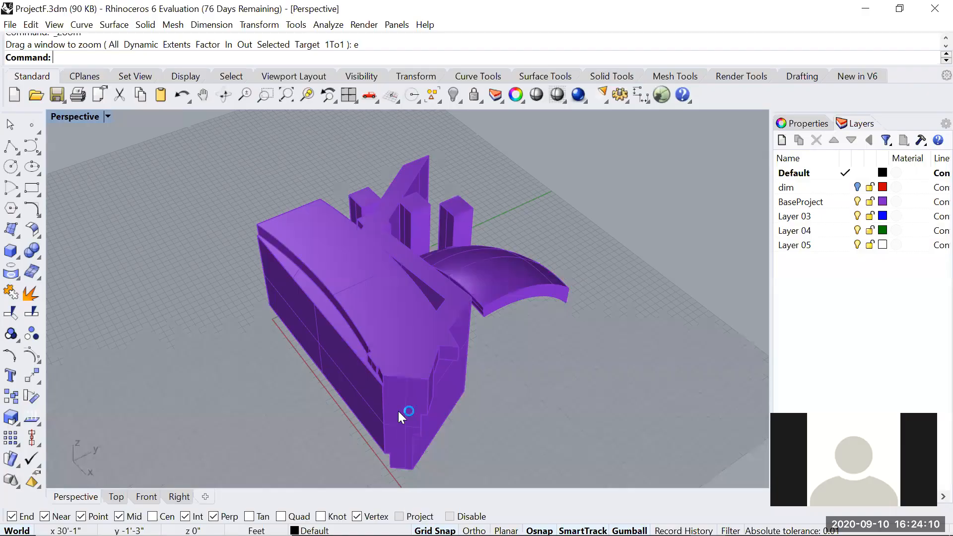
{"action": "key", "text": "alt+Tab"}
{"action": "double_click", "coordinate": [256, 113]}
{"action": "double_click", "coordinate": [256, 101]}
{"action": "left_click", "coordinate": [437, 196]}
{"action": "left_click_drag", "start_coordinate": [504, 204], "coordinate": [538, 193]}
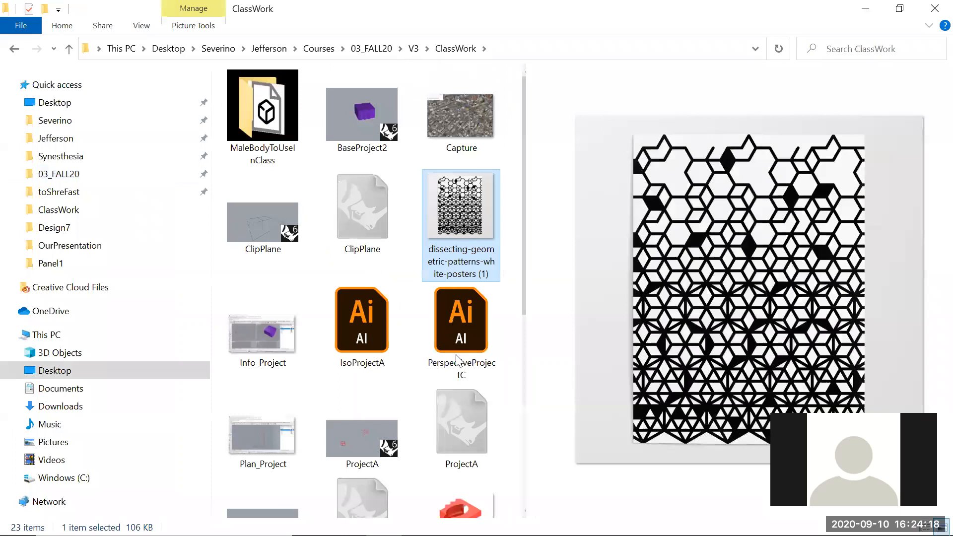
- Return to InDesign, close the panel document, and reopen it from the recent files
{"action": "key", "text": "alt+Tab"}
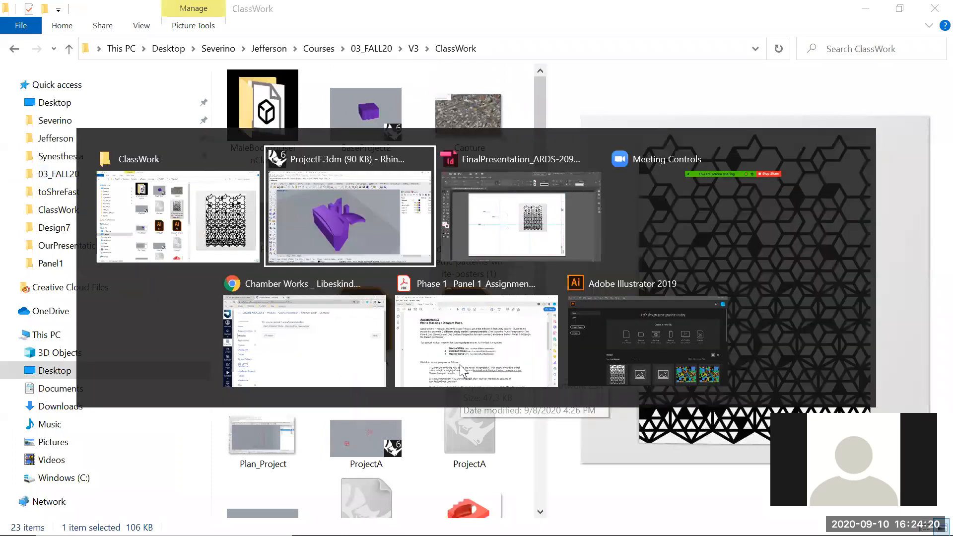
{"action": "key", "text": "alt+Tab"}
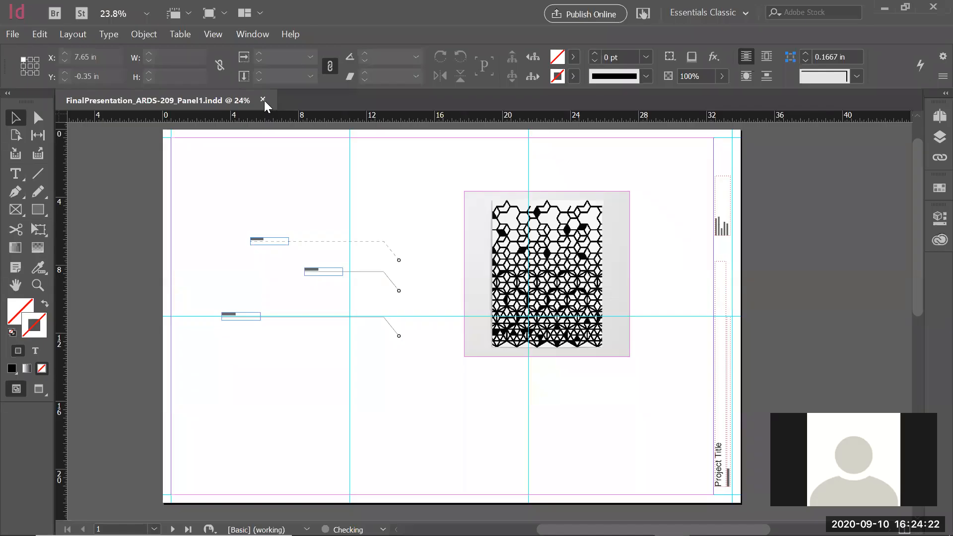
{"action": "left_click", "coordinate": [263, 101]}
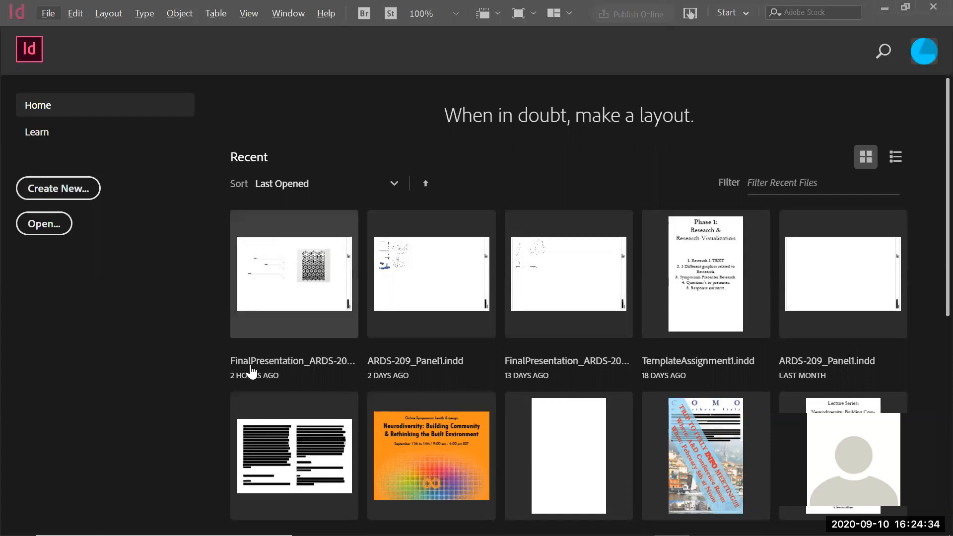
{"action": "key", "text": "alt+Tab"}
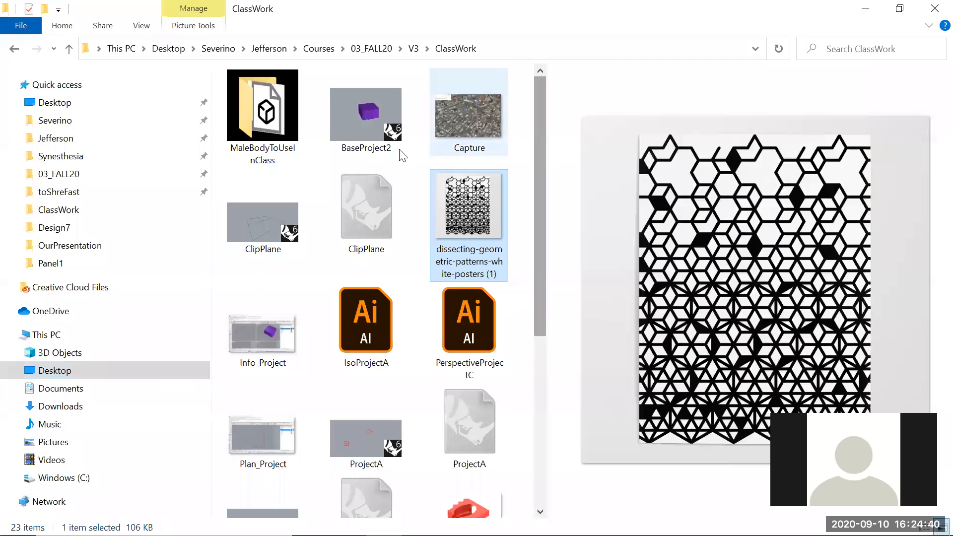
{"action": "key", "text": "alt+Tab"}
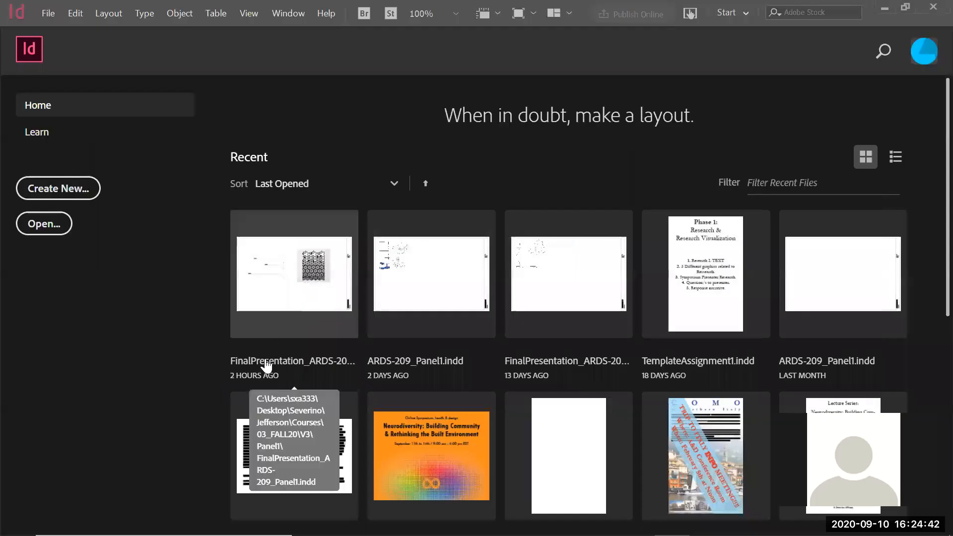
{"action": "left_click", "coordinate": [266, 364]}
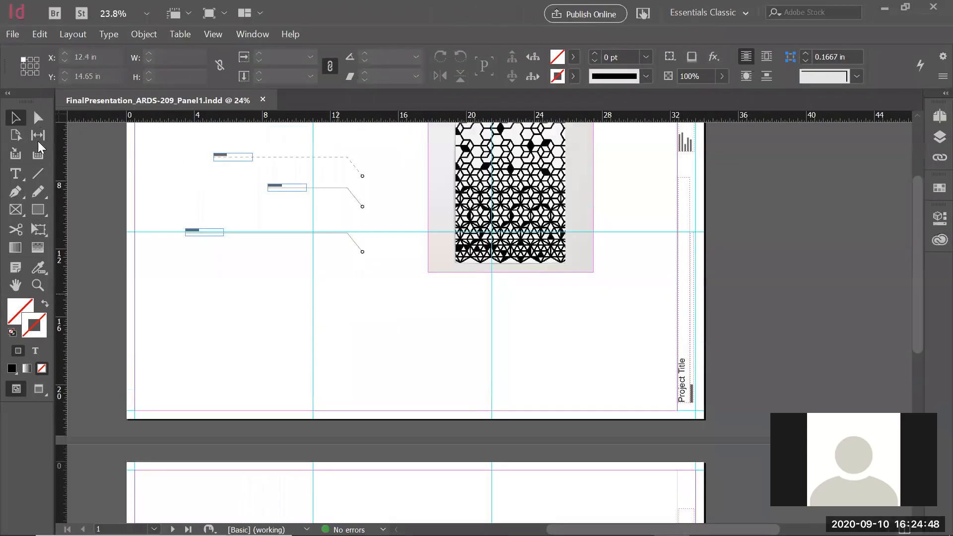
- Save the document as FinalPresentation_ARDS-209_Panel1 in the V3 ClassWork folder
{"action": "key", "text": "ctrl+shift+s"}
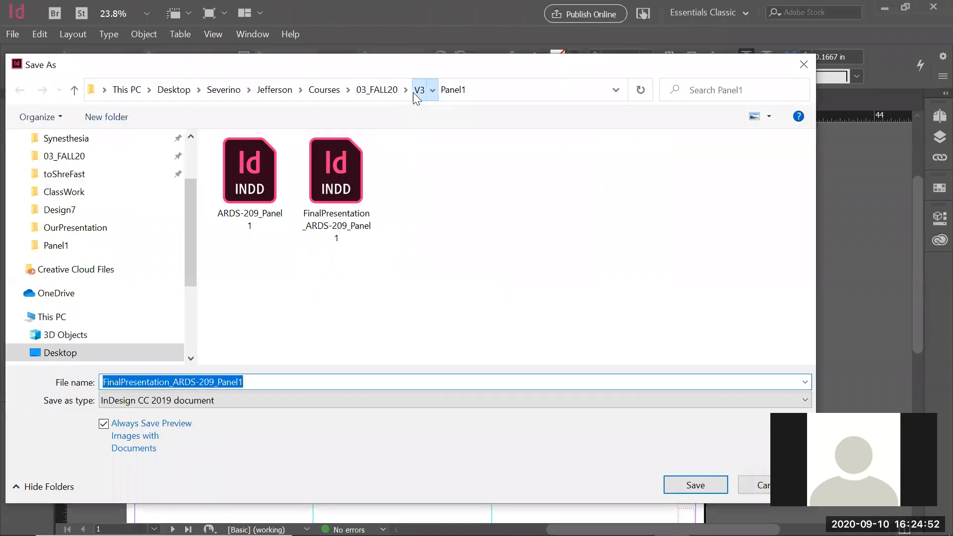
{"action": "left_click", "coordinate": [419, 89]}
{"action": "double_click", "coordinate": [246, 164]}
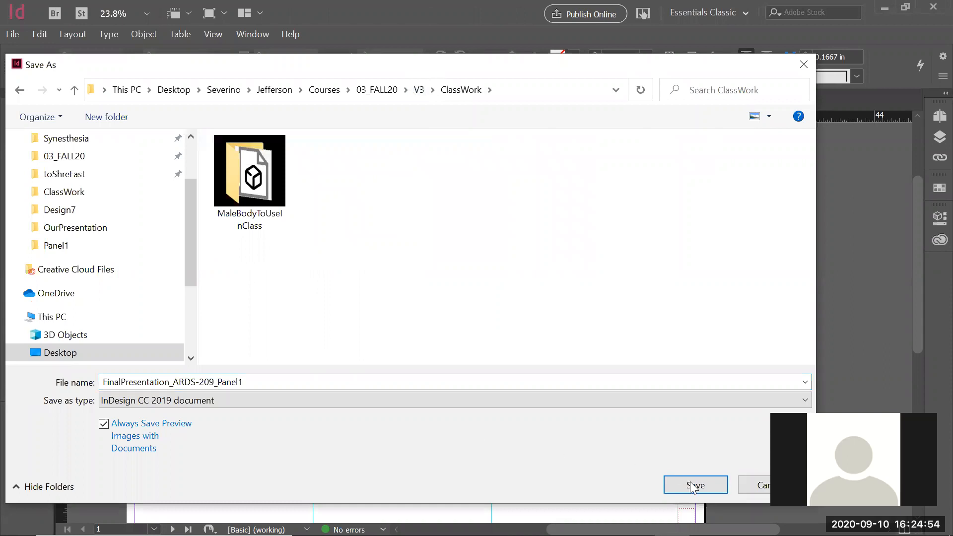
{"action": "left_click", "coordinate": [694, 485]}
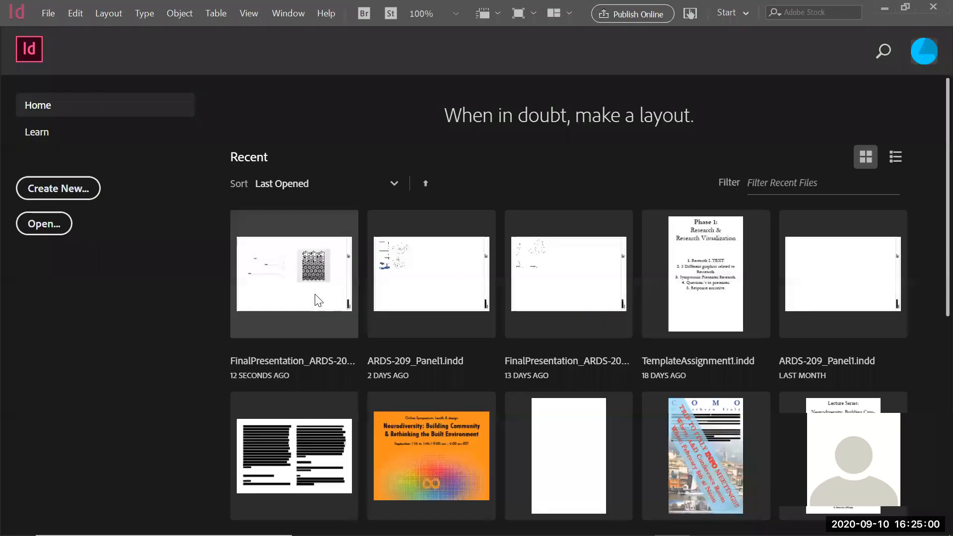
- Check the saved InDesign file in the ClassWork folder in File Explorer and return to InDesign
{"action": "key", "text": "alt+Tab"}
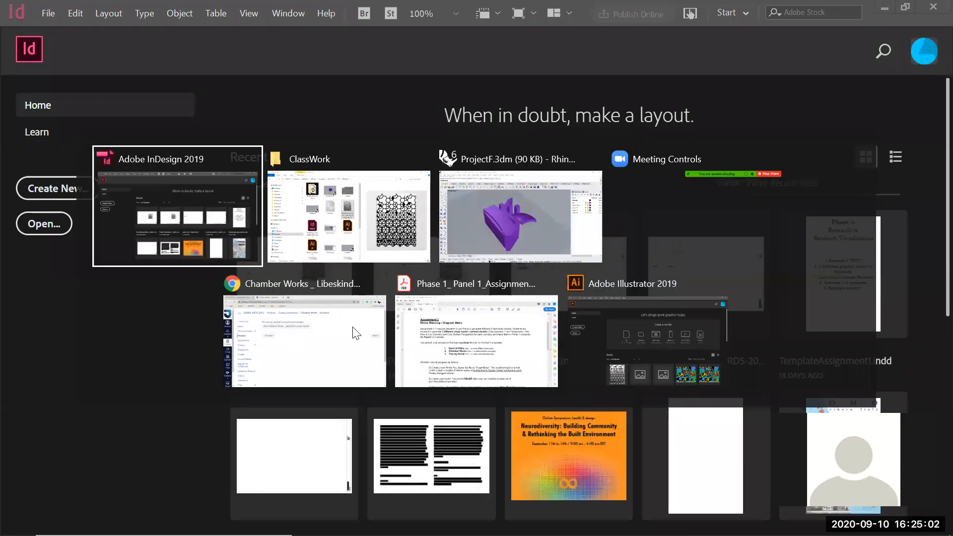
{"action": "key", "text": "alt+Tab"}
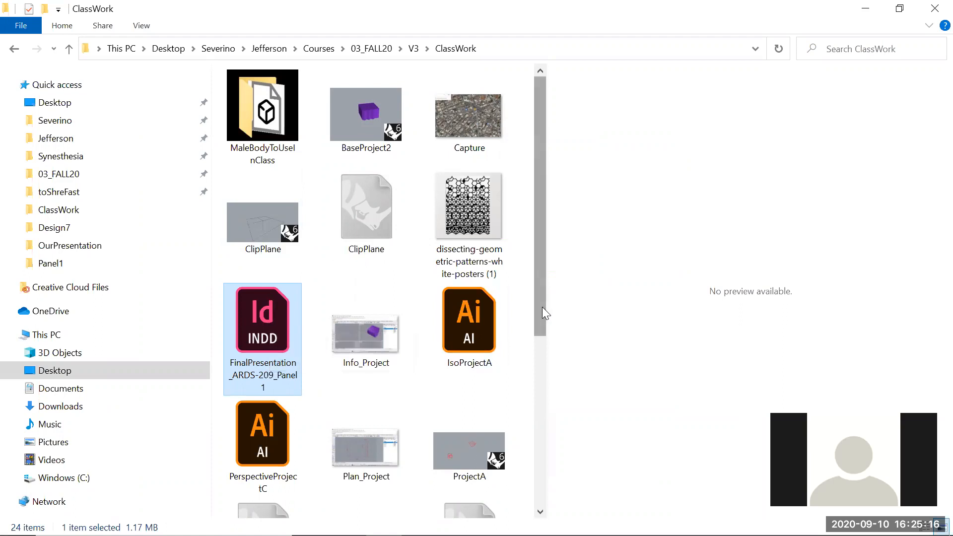
{"action": "key", "text": "alt+Tab"}
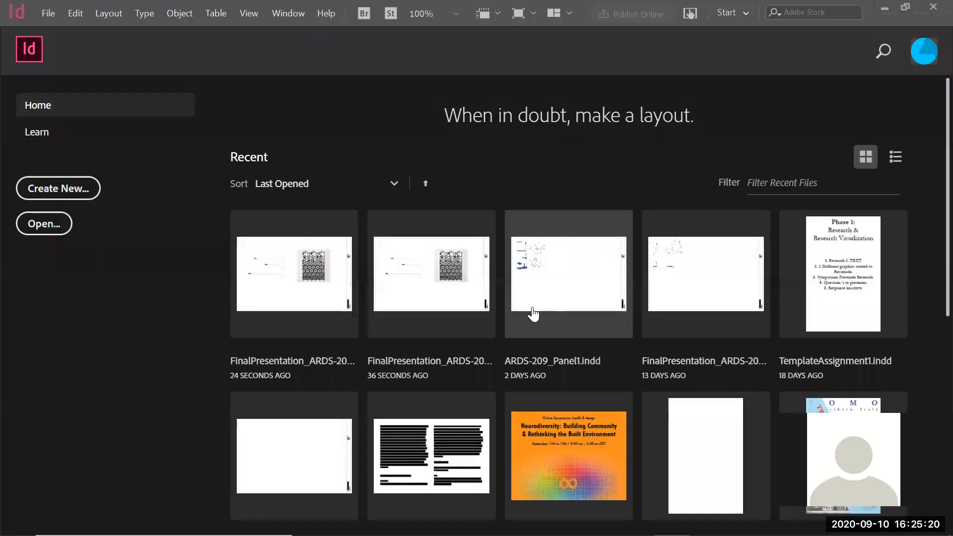
- Open the ClassWork copy of FinalPresentation_ARDS-209_Panel1.indd from InDesign's recent files
{"action": "key", "text": "alt+Tab"}
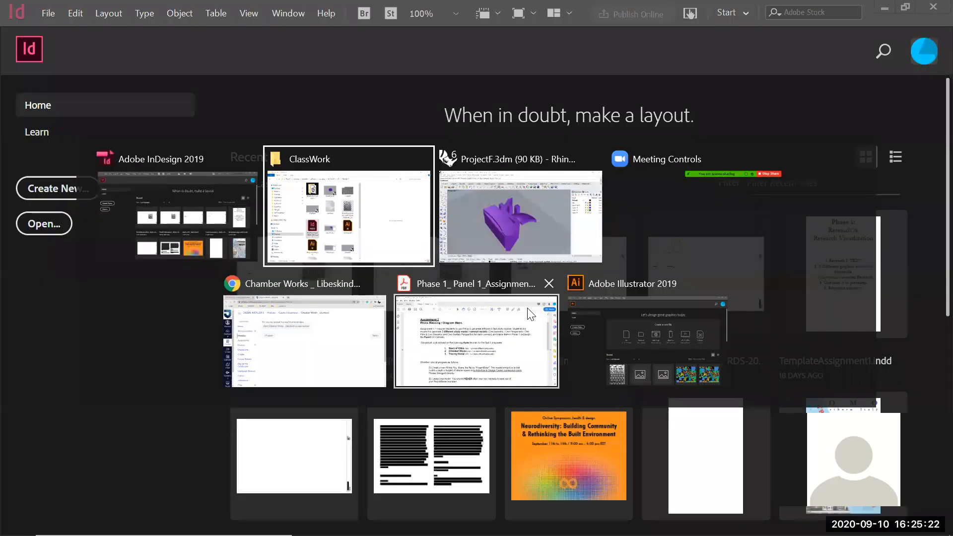
{"action": "key", "text": "alt+Tab"}
{"action": "key", "text": "alt+Tab"}
{"action": "key", "text": "alt+Tab"}
{"action": "key", "text": "alt+Tab"}
{"action": "key", "text": "alt+Tab"}
{"action": "key", "text": "alt+Tab"}
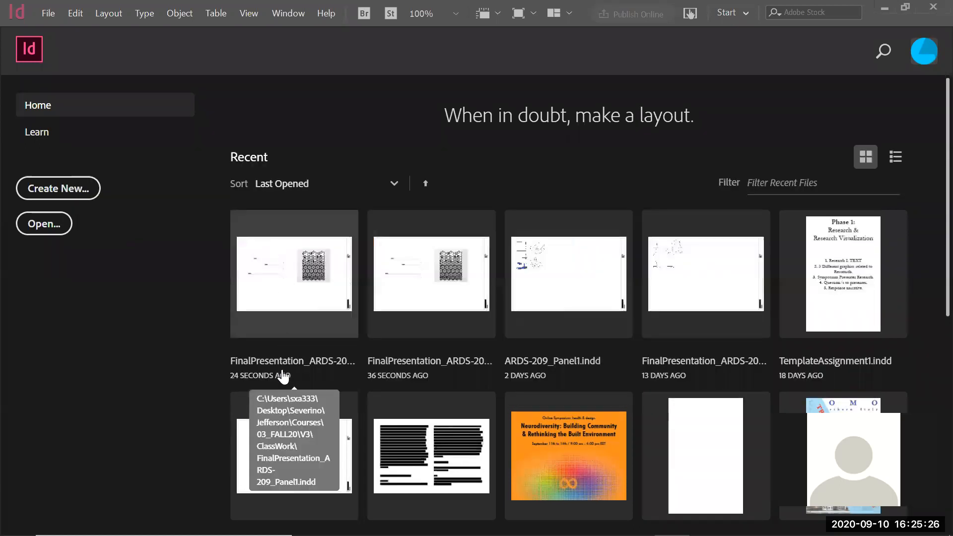
{"action": "left_click", "coordinate": [284, 358]}
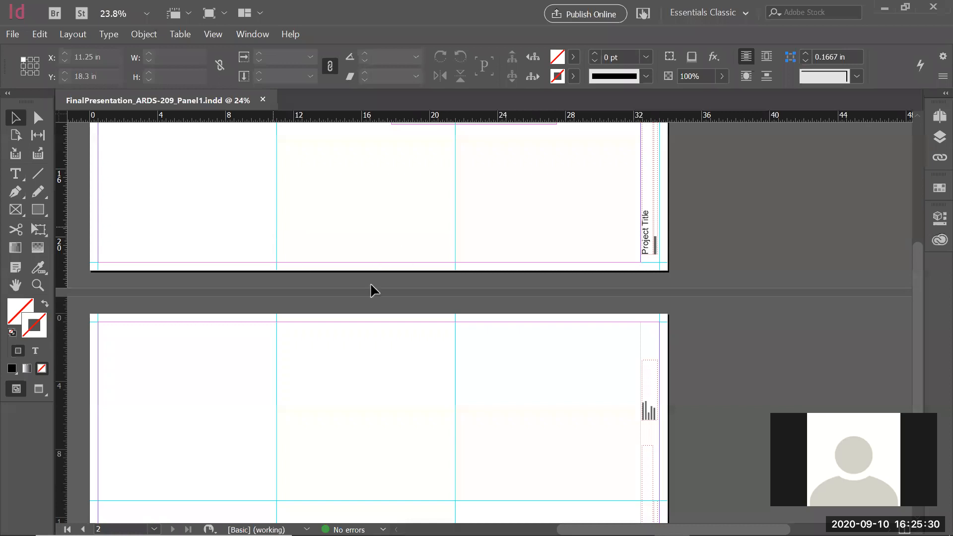
{"action": "scroll", "coordinate": [306, 256], "scroll_direction": "up", "scroll_amount": 5}
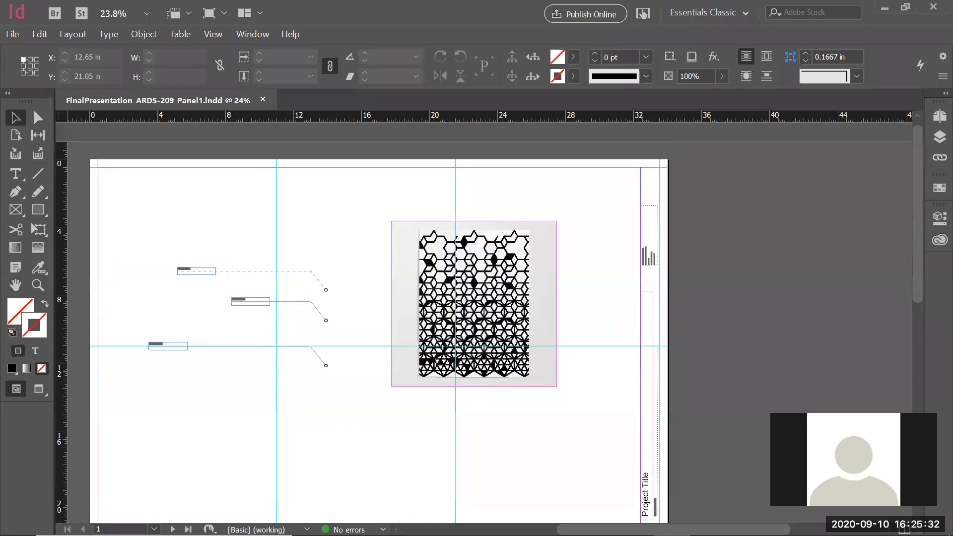
{"action": "left_click", "coordinate": [12, 34]}
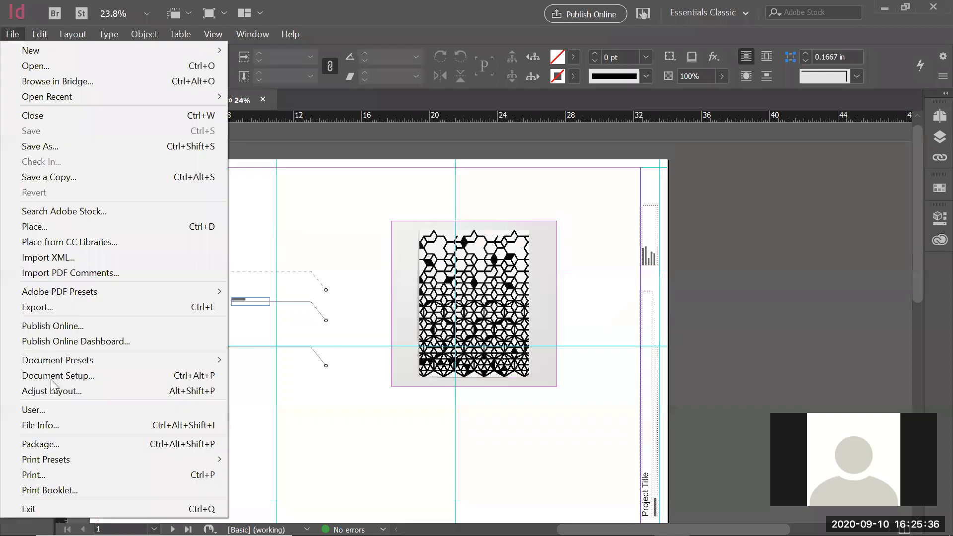
{"action": "left_click", "coordinate": [51, 441]}
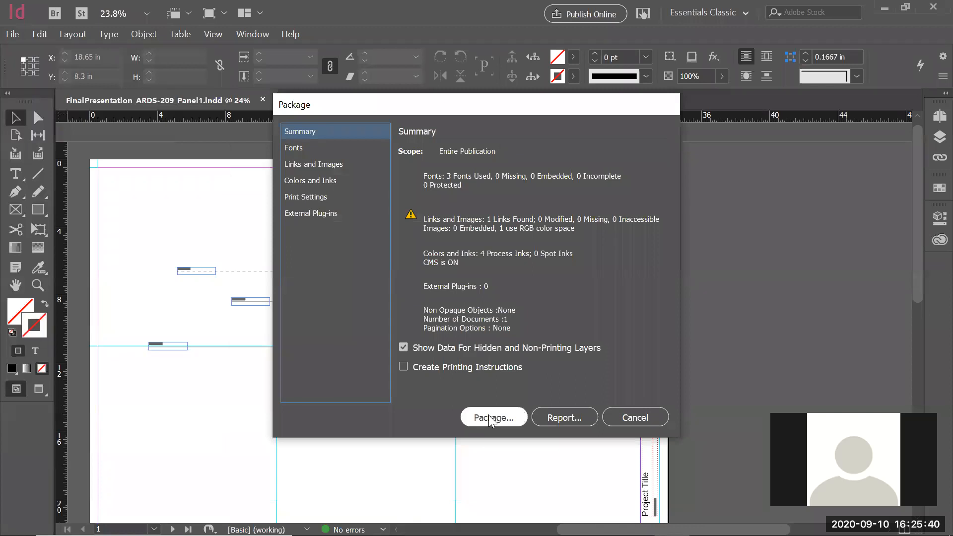
{"action": "left_click", "coordinate": [491, 418]}
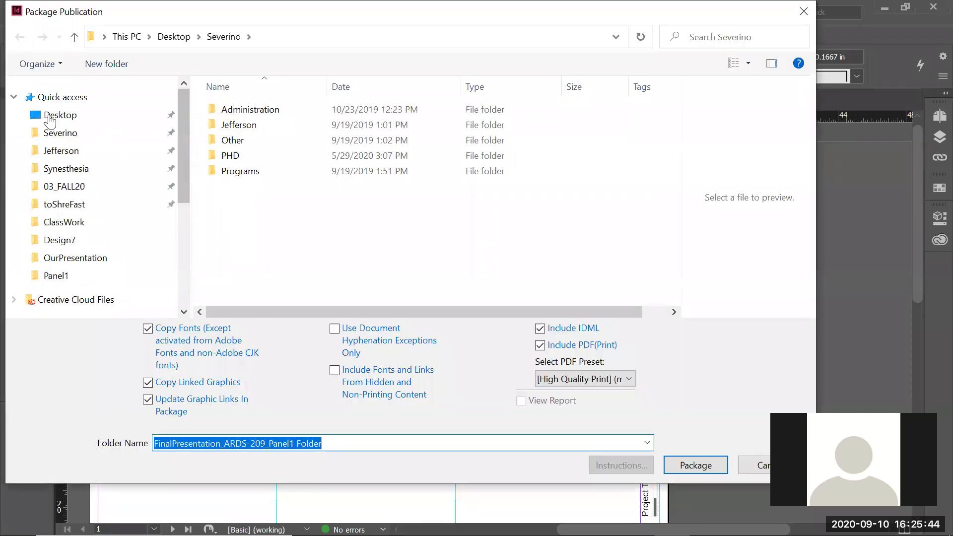
{"action": "left_click", "coordinate": [50, 117]}
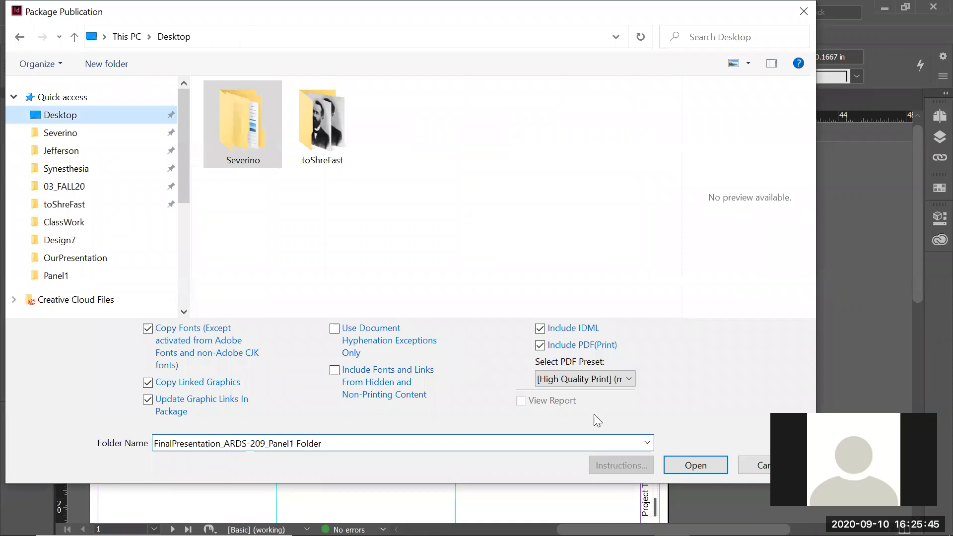
{"action": "left_click", "coordinate": [695, 465]}
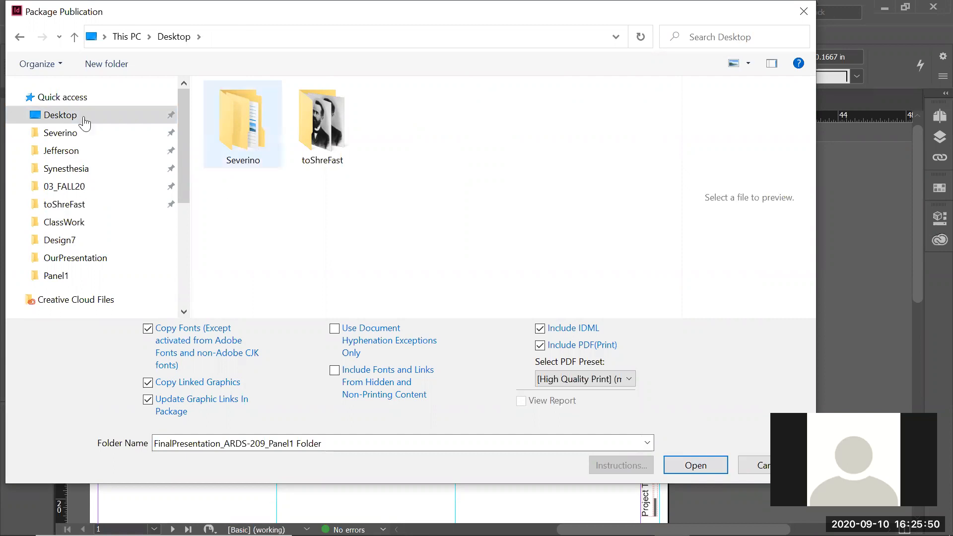
{"action": "left_click", "coordinate": [697, 464]}
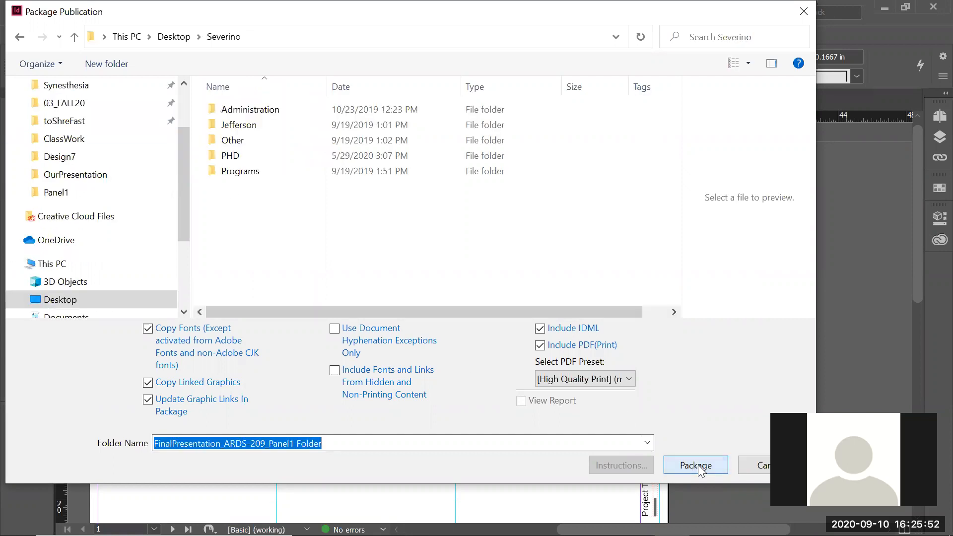
{"action": "left_click", "coordinate": [698, 467]}
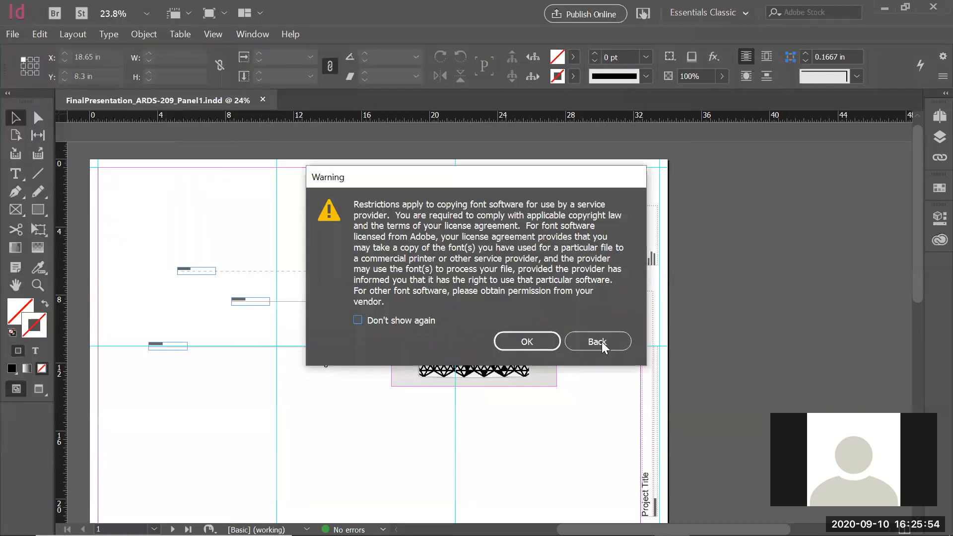
{"action": "left_click", "coordinate": [556, 345]}
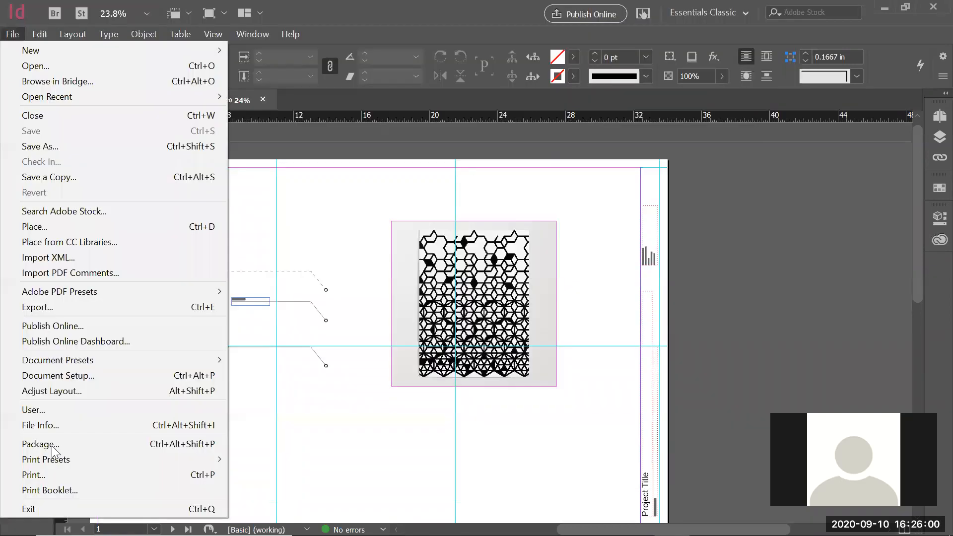
- Package the document as FinalPresentation_ARDS-209_Panel1 Folder in the personal desktop folder, copying fonts and linked graphics and including IDML and PDF
{"action": "left_click", "coordinate": [55, 443]}
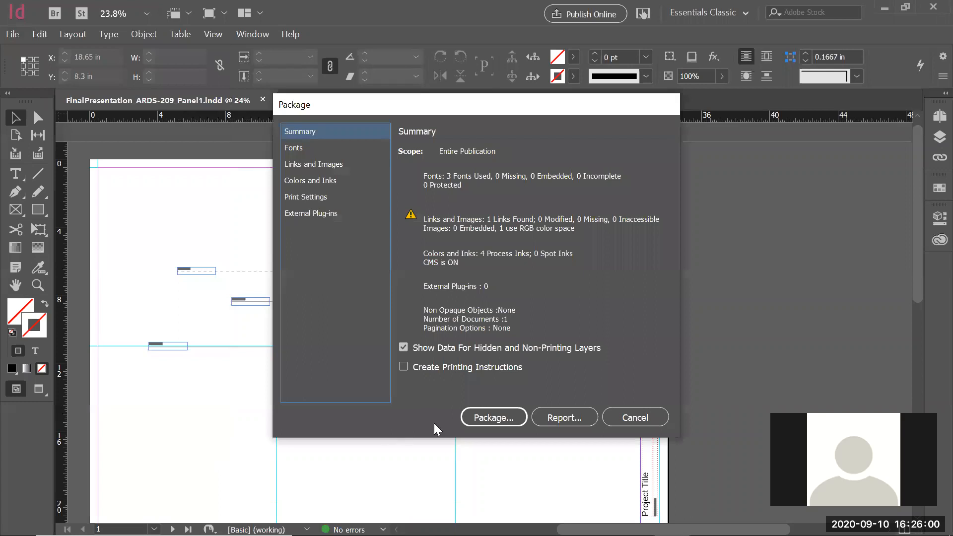
{"action": "left_click", "coordinate": [489, 416]}
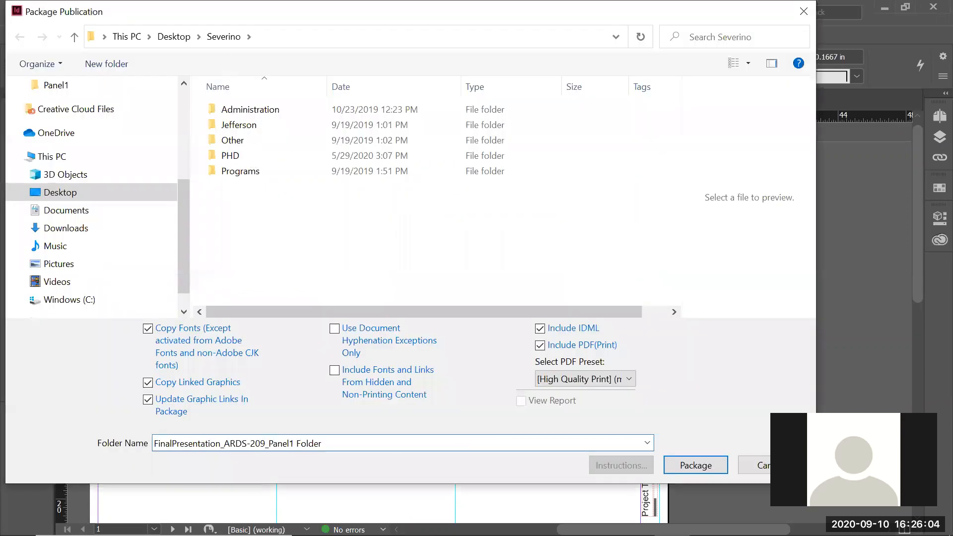
{"action": "left_click", "coordinate": [685, 464]}
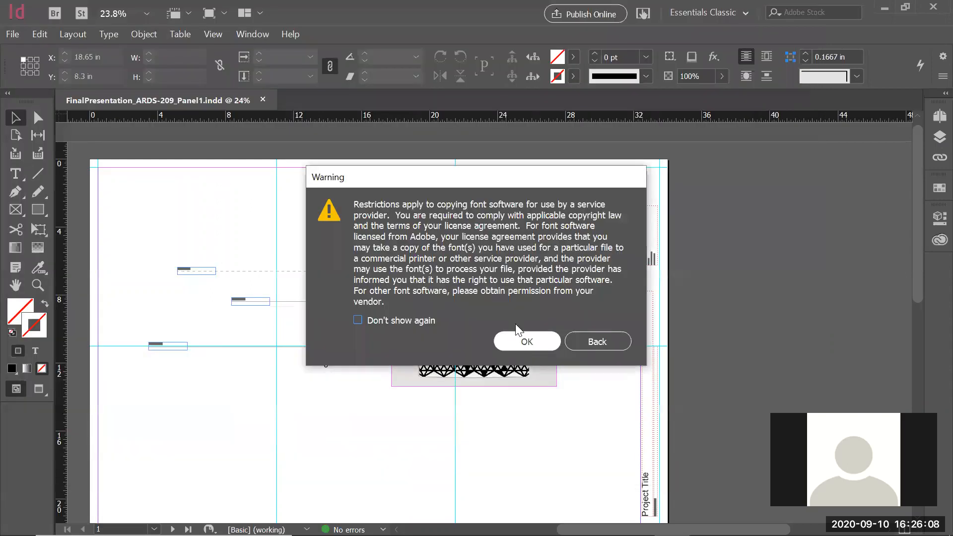
{"action": "left_click", "coordinate": [516, 332]}
- Switch to File Explorer, open FinalPresentation_ARDS-209_Panel1 Folder, and preview the packaged PDF
{"action": "key", "text": "alt+Tab"}
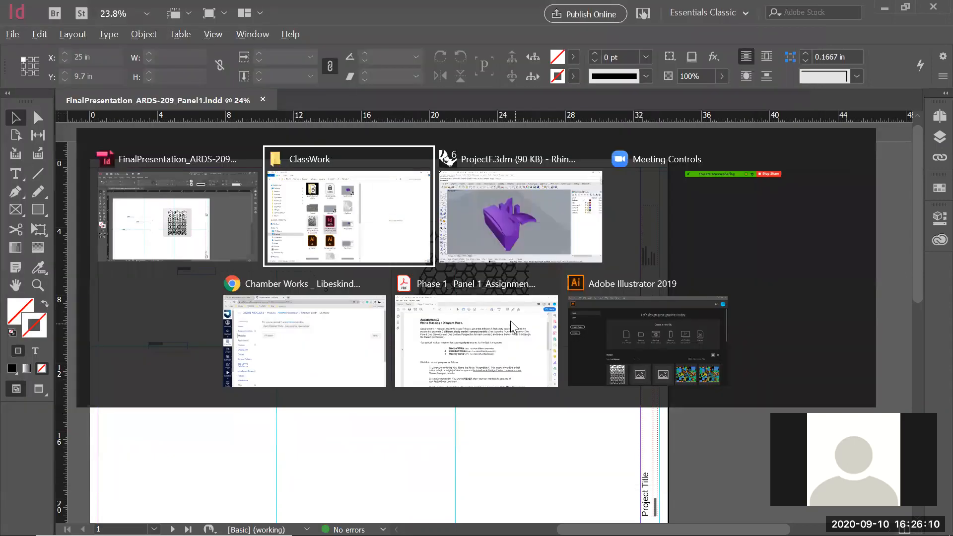
{"action": "left_click", "coordinate": [59, 127]}
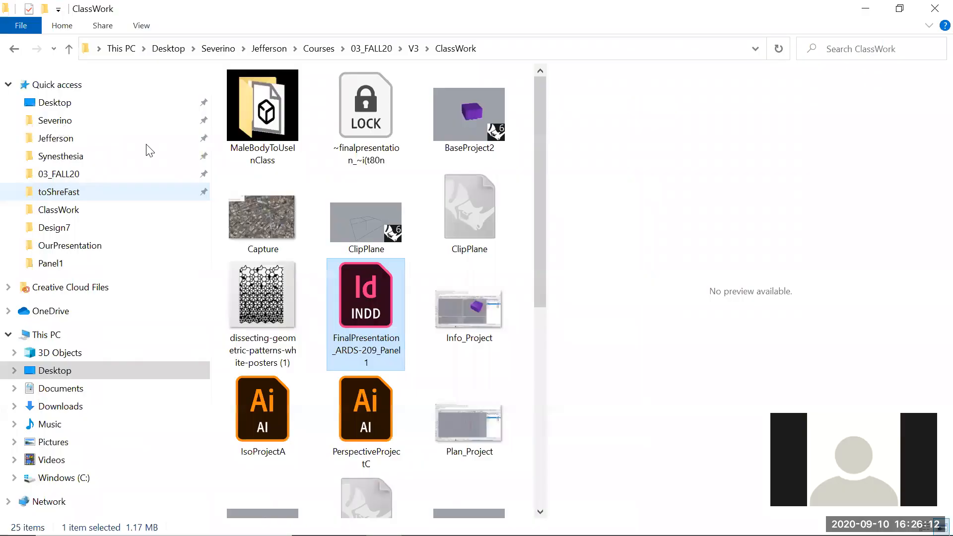
{"action": "left_click", "coordinate": [339, 117]}
{"action": "left_click_drag", "start_coordinate": [343, 129], "coordinate": [431, 243]}
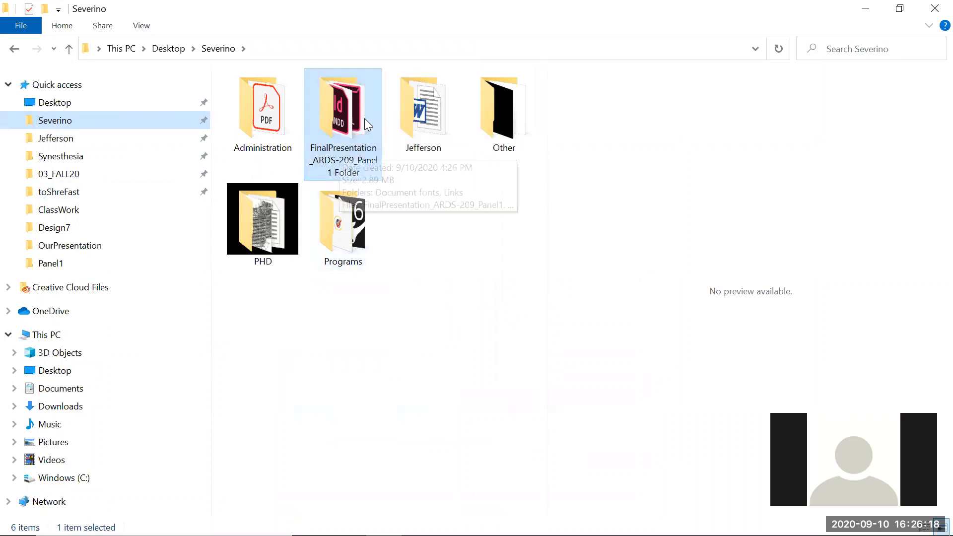
{"action": "double_click", "coordinate": [348, 89]}
{"action": "left_click", "coordinate": [291, 132]}
{"action": "left_click", "coordinate": [288, 147]}
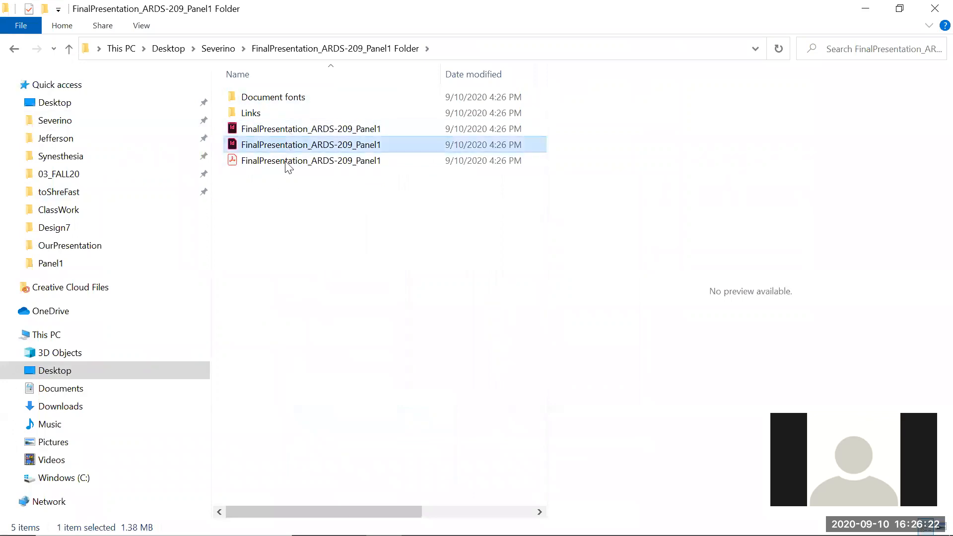
{"action": "left_click", "coordinate": [288, 162]}
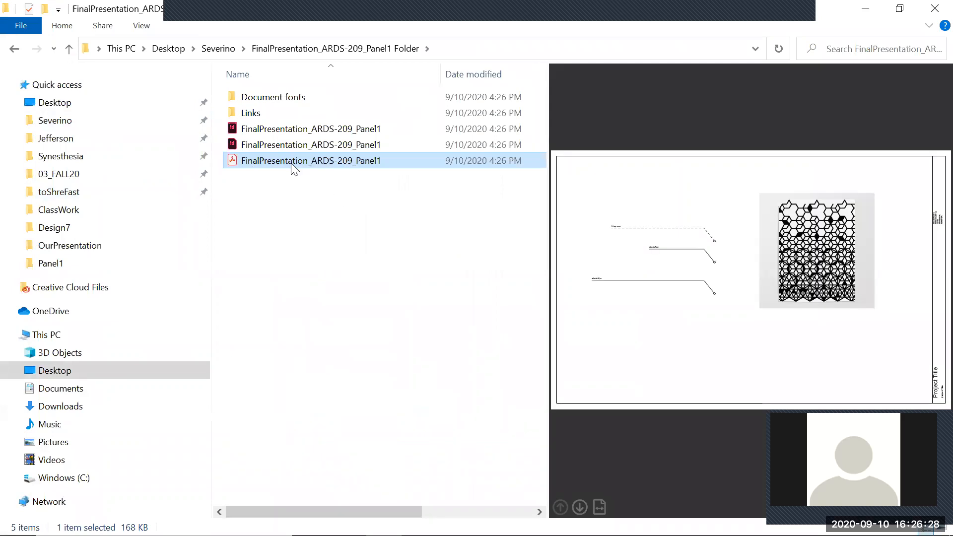
- Inspect the image in the package's Links folder and return to the package folder
{"action": "left_click", "coordinate": [258, 112]}
{"action": "double_click", "coordinate": [258, 112]}
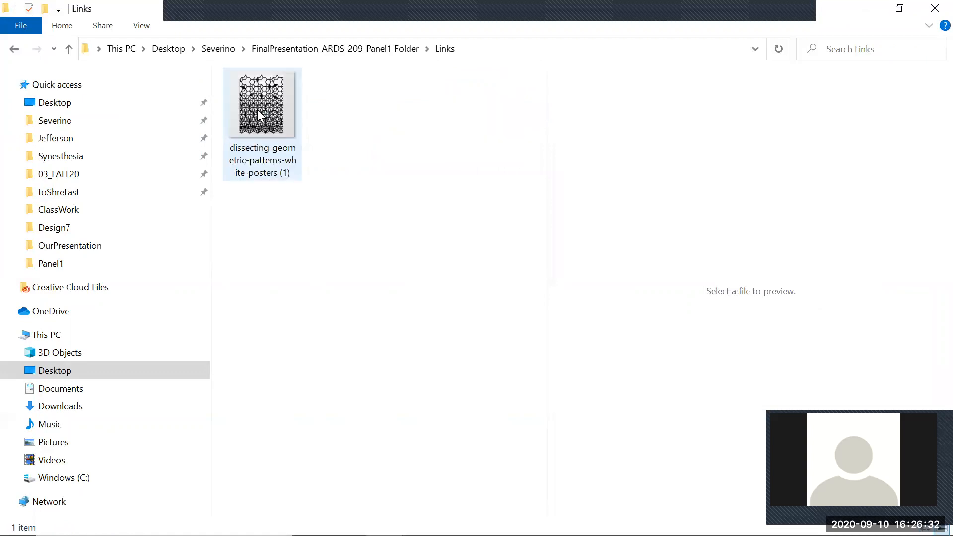
{"action": "left_click", "coordinate": [257, 109]}
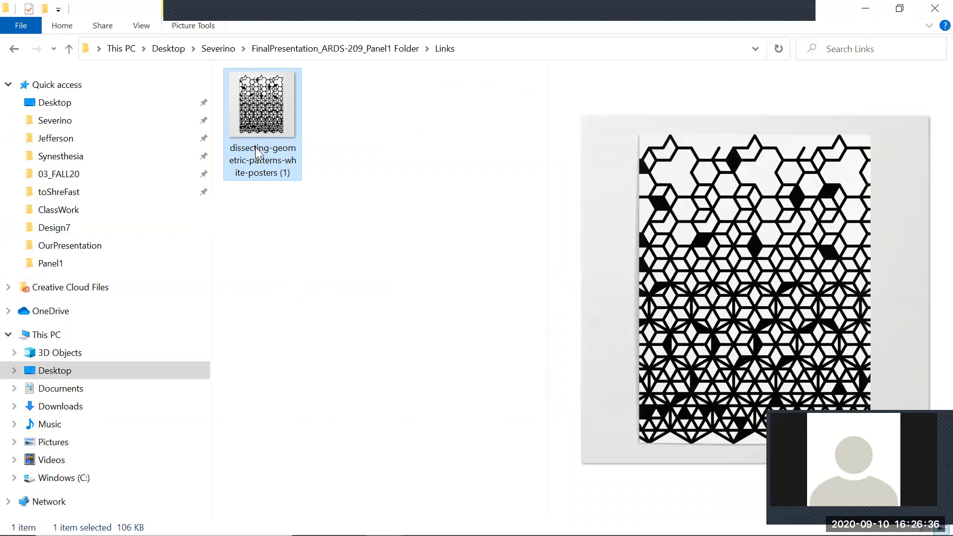
{"action": "left_click", "coordinate": [313, 50]}
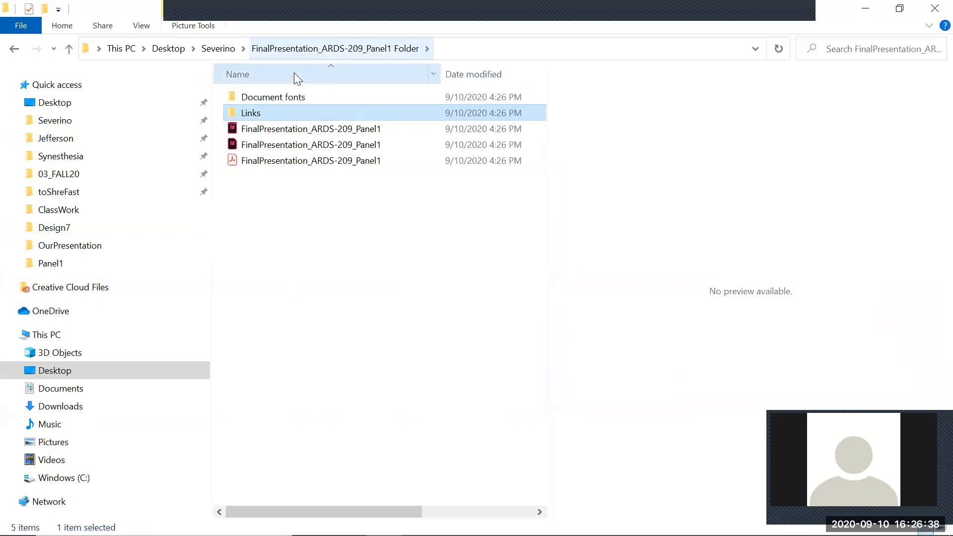
{"action": "double_click", "coordinate": [258, 113]}
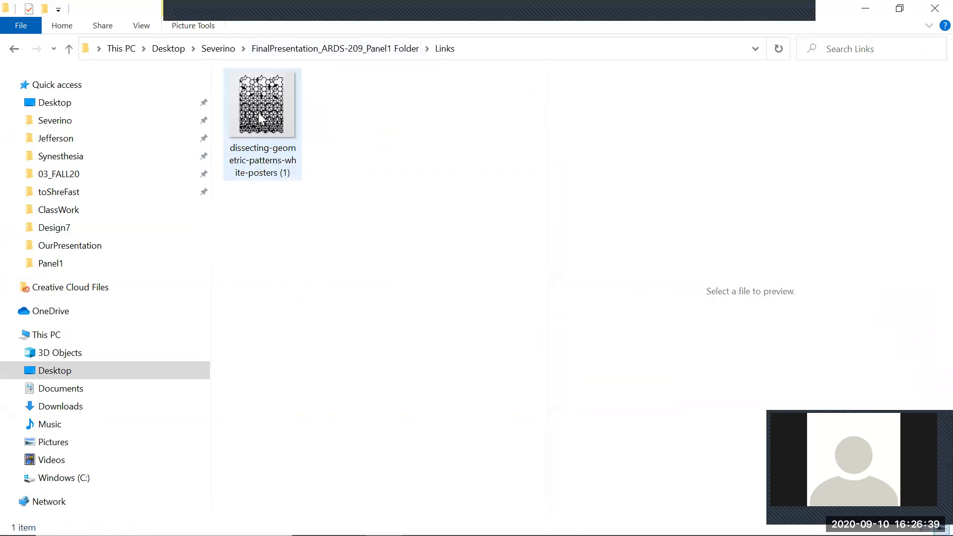
{"action": "left_click", "coordinate": [342, 50]}
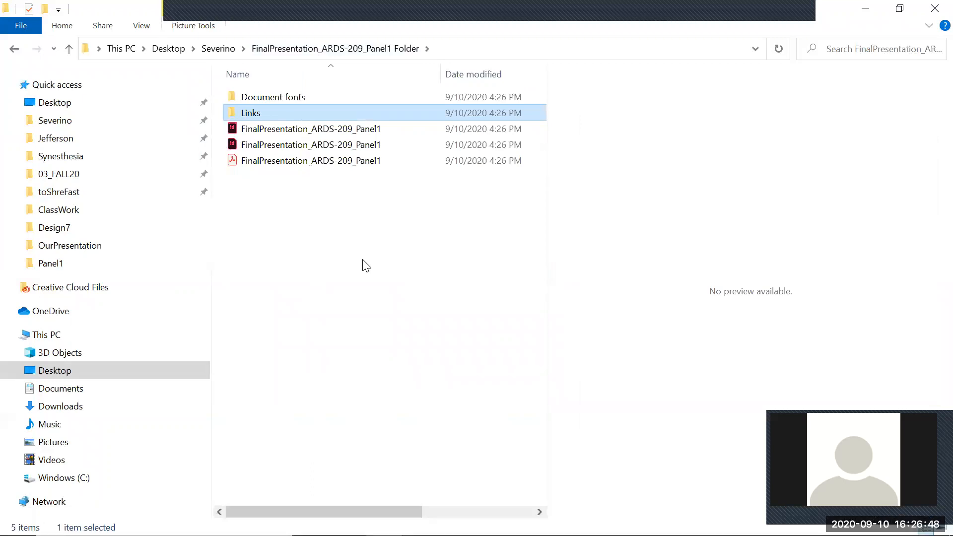
- Move the dissecting-geometric-patterns-white-posters (1) image from the V3 ClassWork folder to the Desktop
{"action": "key", "text": "alt+Tab"}
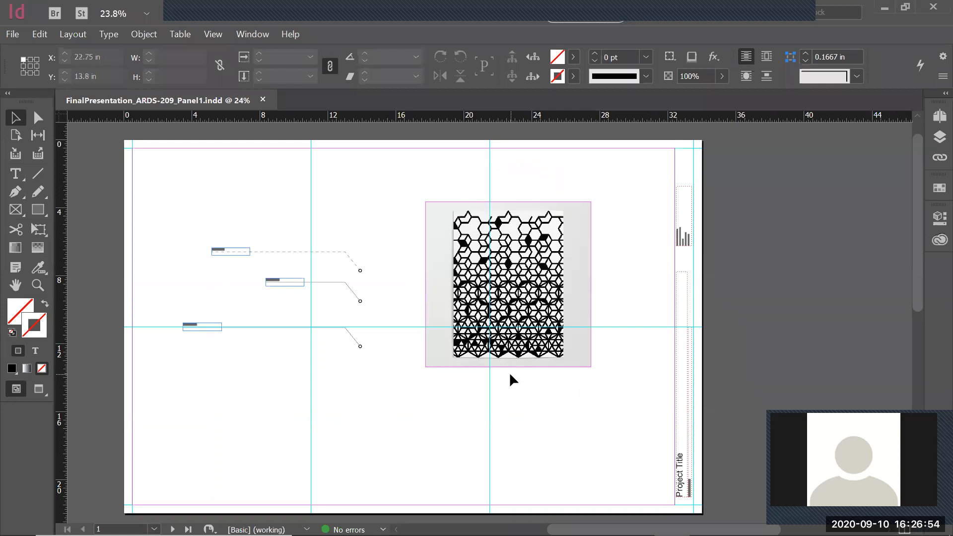
{"action": "key", "text": "alt+Tab"}
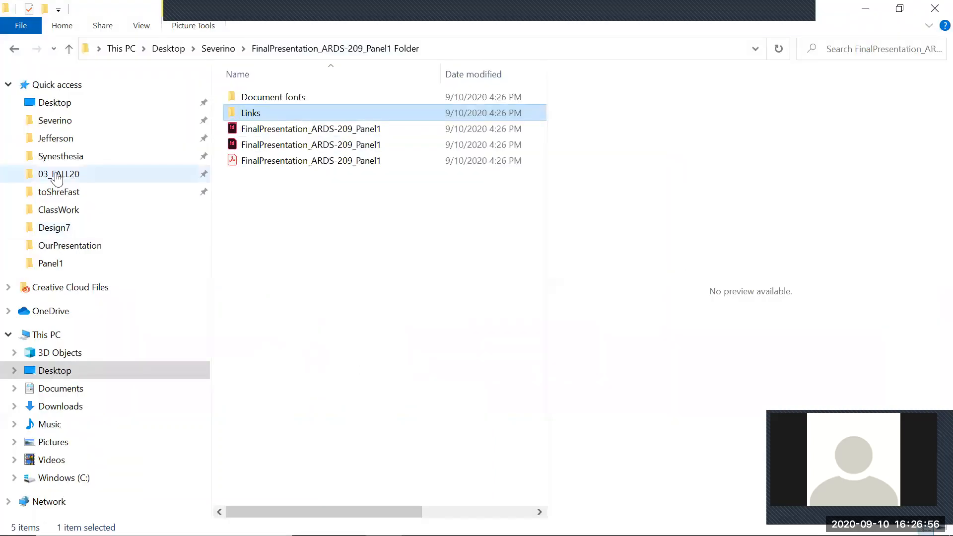
{"action": "left_click", "coordinate": [57, 176]}
{"action": "left_click", "coordinate": [253, 108]}
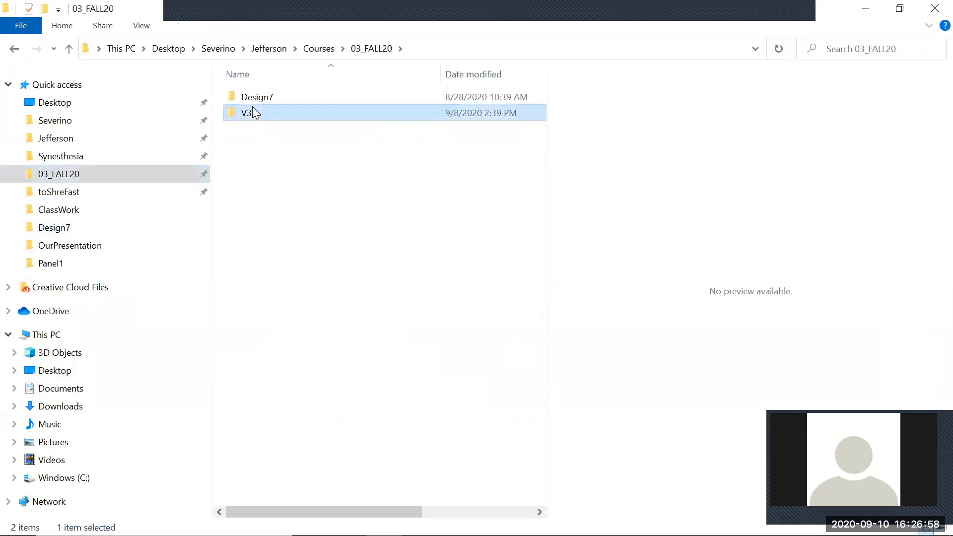
{"action": "double_click", "coordinate": [253, 109]}
{"action": "double_click", "coordinate": [265, 97]}
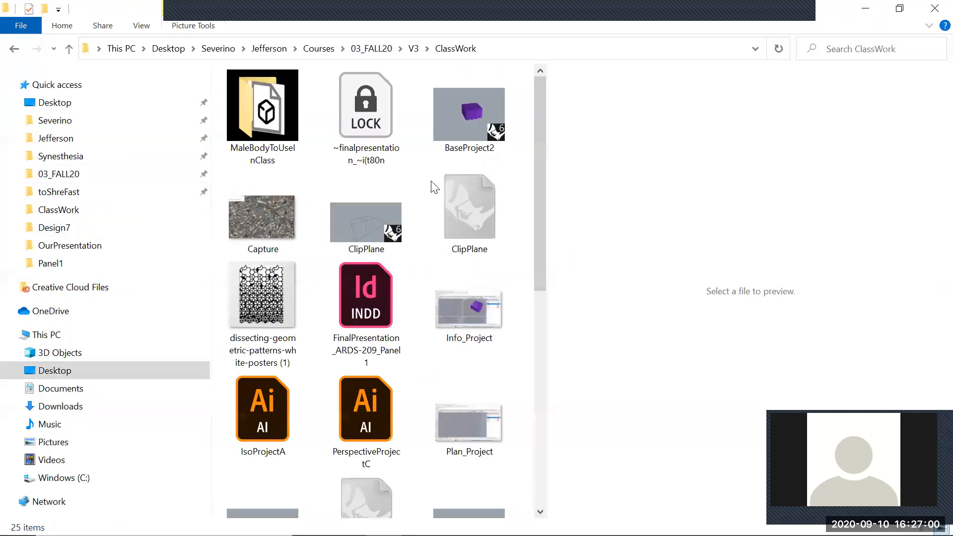
{"action": "scroll", "coordinate": [511, 221], "scroll_direction": "down", "scroll_amount": 1}
{"action": "left_click", "coordinate": [267, 244]}
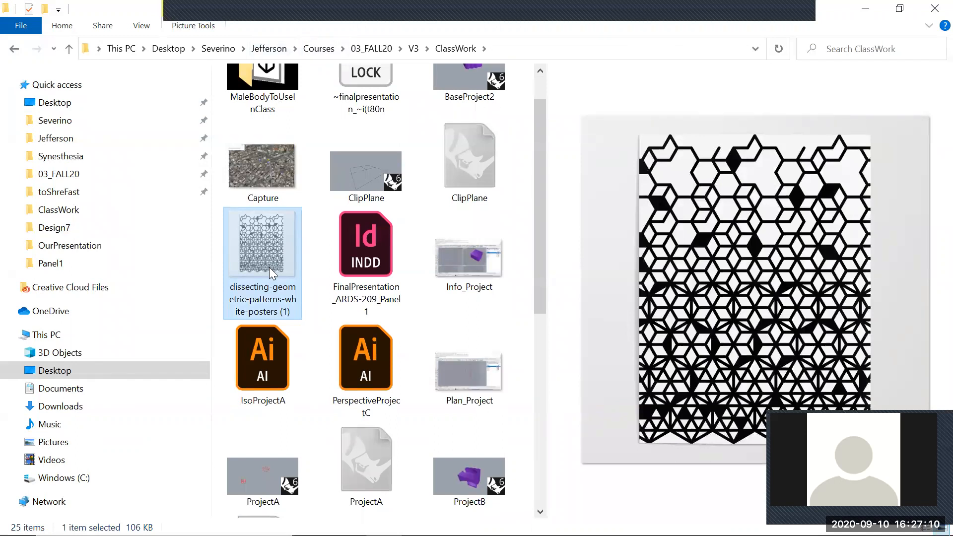
{"action": "left_click", "coordinate": [55, 102]}
{"action": "left_click", "coordinate": [338, 327]}
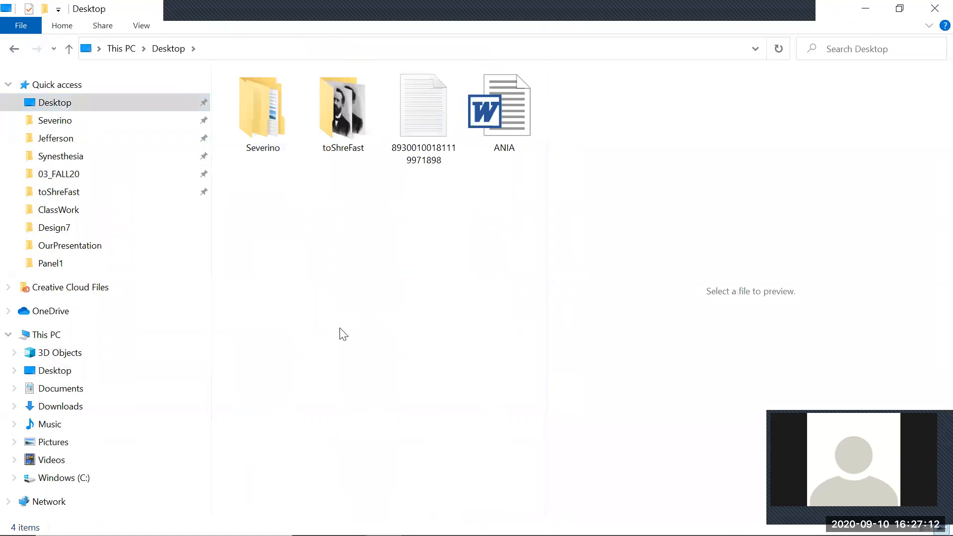
{"action": "key", "text": "ctrl+v"}
{"action": "left_click", "coordinate": [338, 327]}
- Return to InDesign and zoom in on the placed pattern image to check its link status
{"action": "key", "text": "alt+Tab"}
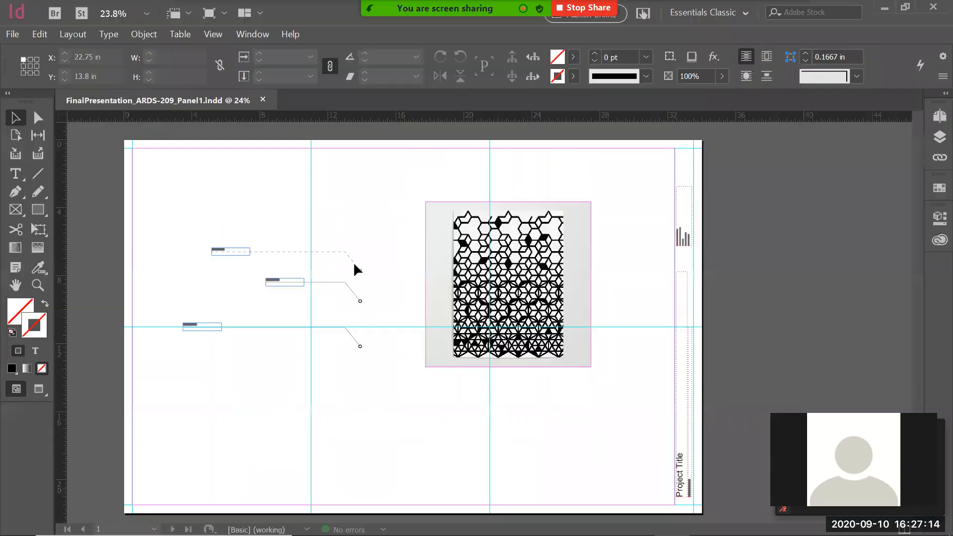
{"action": "key", "text": "z"}
{"action": "left_click_drag", "start_coordinate": [394, 181], "coordinate": [679, 424]}
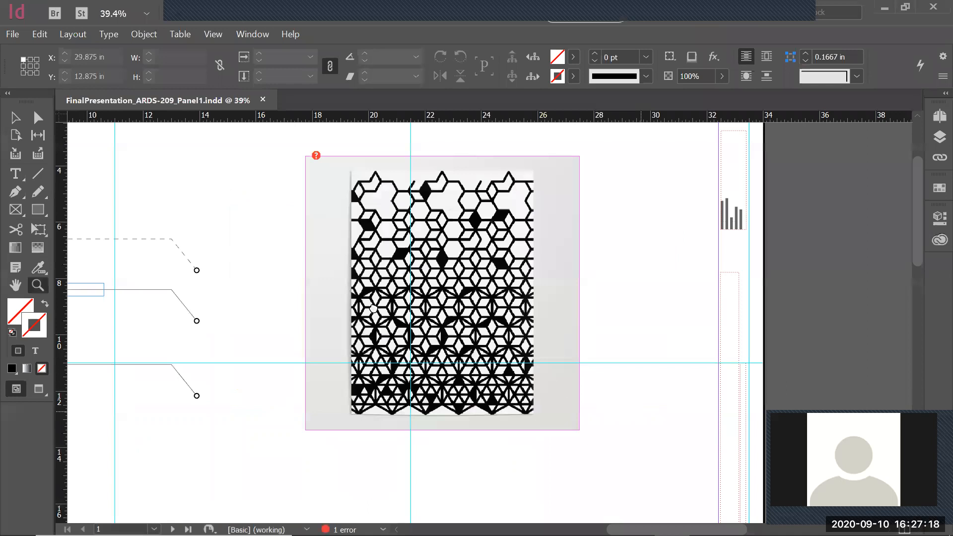
{"action": "scroll", "coordinate": [392, 308], "scroll_direction": "left", "scroll_amount": 3}
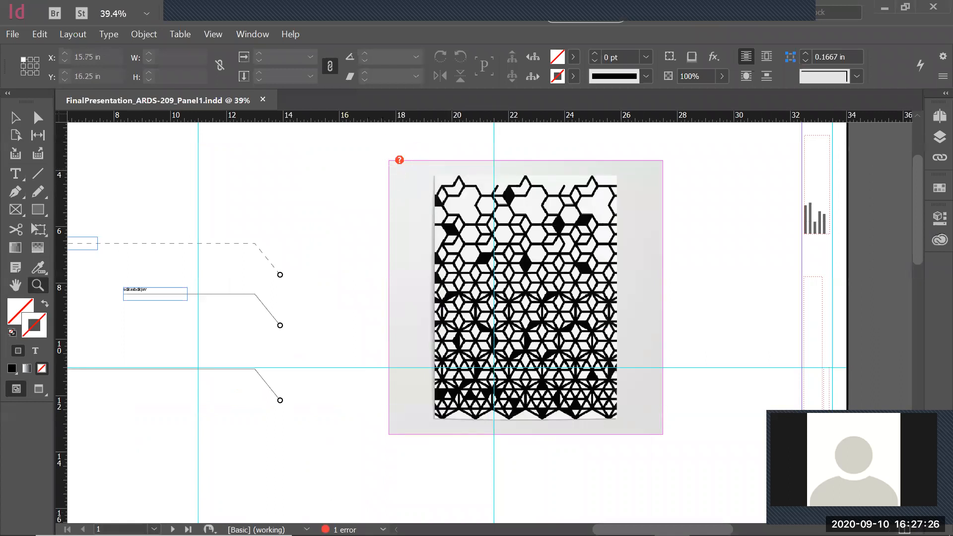
- Examine the image's link error in Preflight, close the report, and show the document's links
{"action": "double_click", "coordinate": [345, 530]}
{"action": "left_click_drag", "start_coordinate": [528, 214], "coordinate": [168, 137]}
{"action": "left_click", "coordinate": [76, 211]}
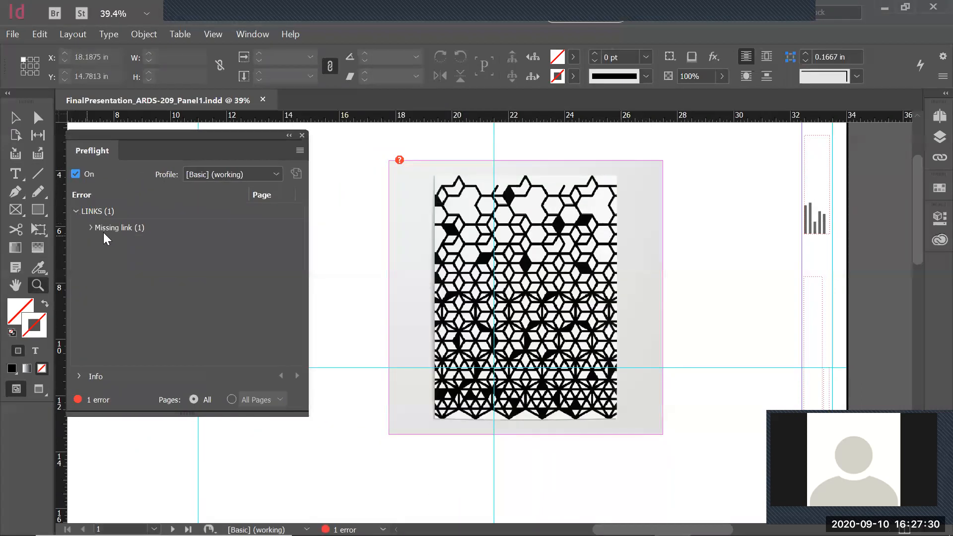
{"action": "left_click", "coordinate": [89, 229]}
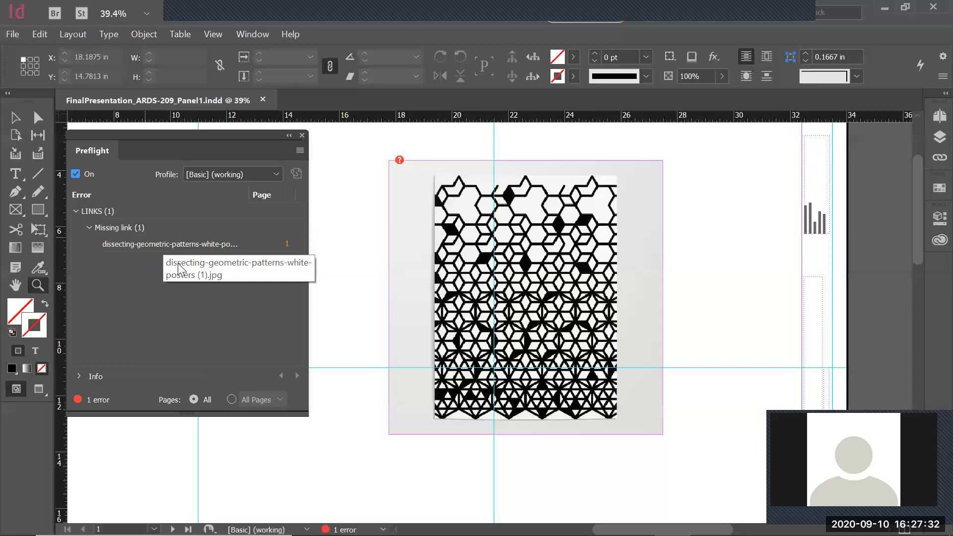
{"action": "left_click", "coordinate": [302, 136]}
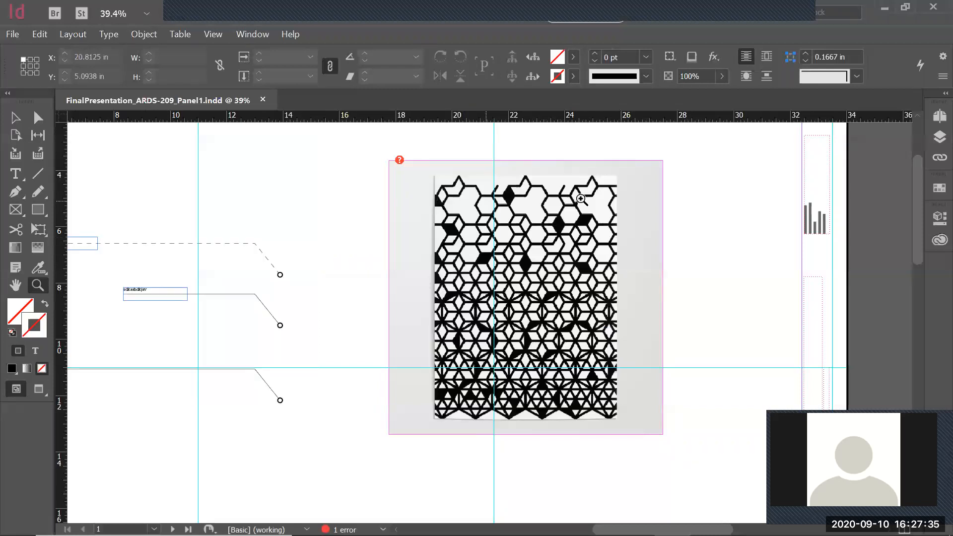
{"action": "left_click", "coordinate": [938, 158]}
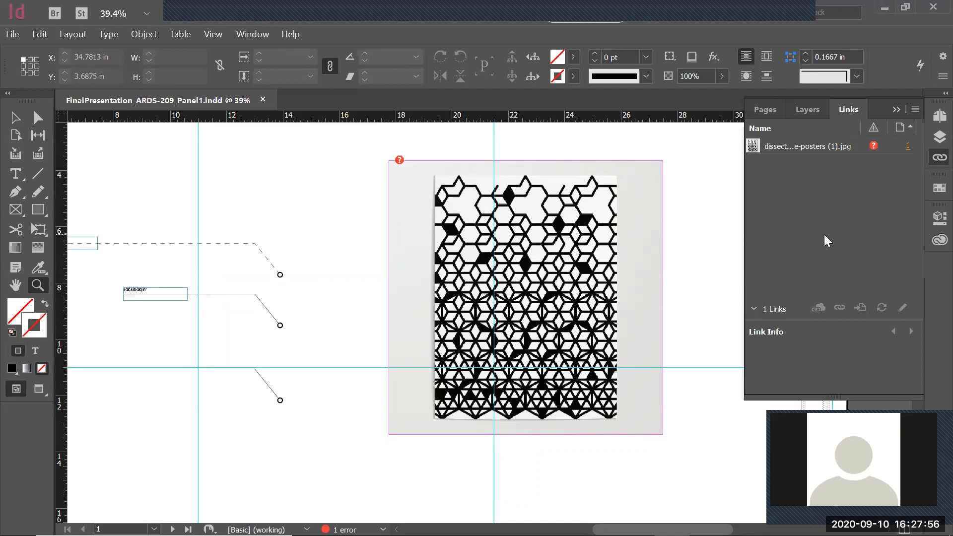
- Relink the missing pattern image to dissecting-geometric-patterns-white-posters (1) on the Desktop, and undo the relink
{"action": "left_click", "coordinate": [338, 193]}
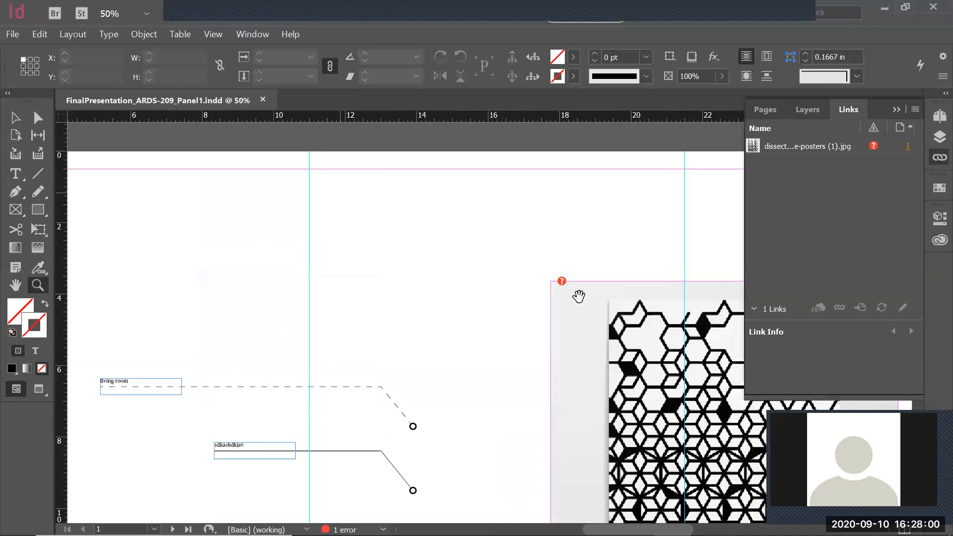
{"action": "scroll", "coordinate": [491, 310], "scroll_direction": "down", "scroll_amount": 2}
{"action": "scroll", "coordinate": [591, 310], "scroll_direction": "up", "scroll_amount": 2}
{"action": "left_click", "coordinate": [828, 145]}
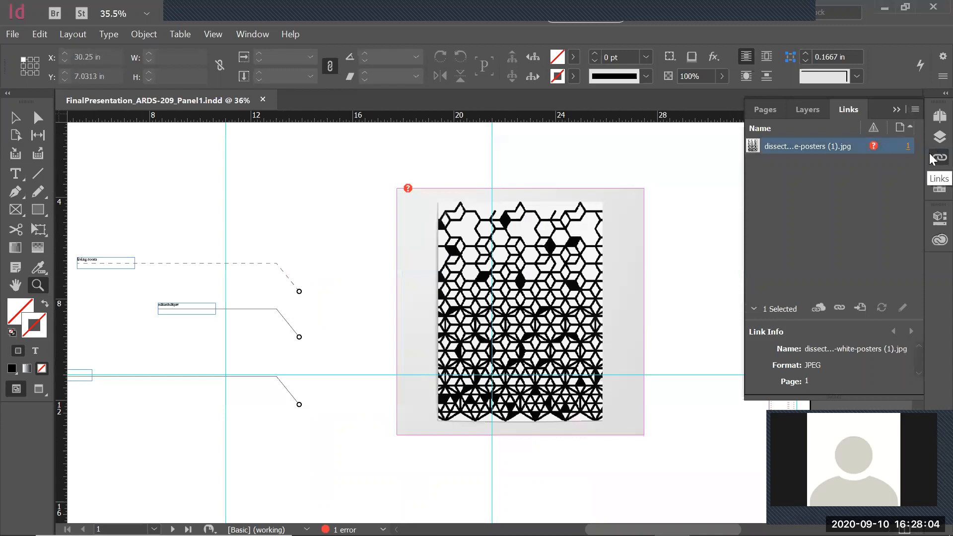
{"action": "right_click", "coordinate": [814, 150]}
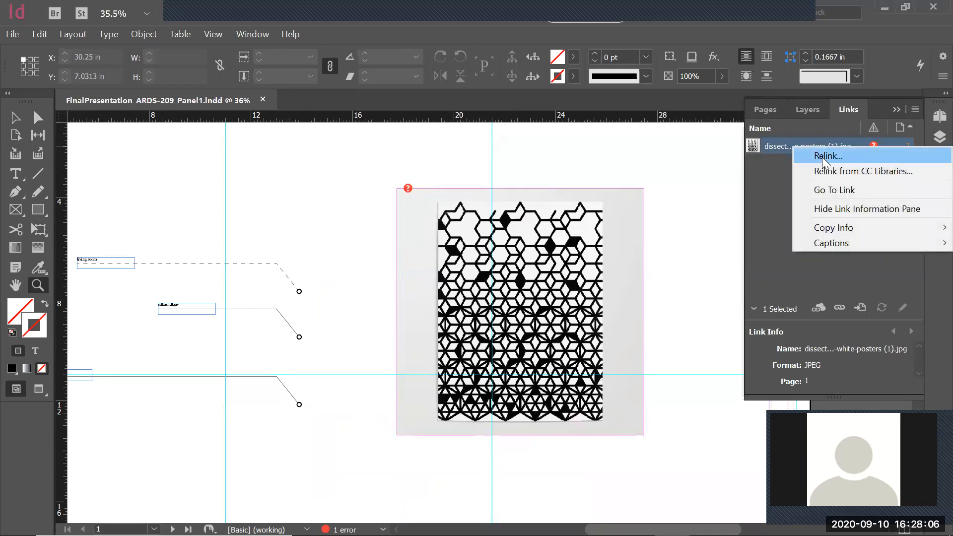
{"action": "left_click", "coordinate": [822, 157]}
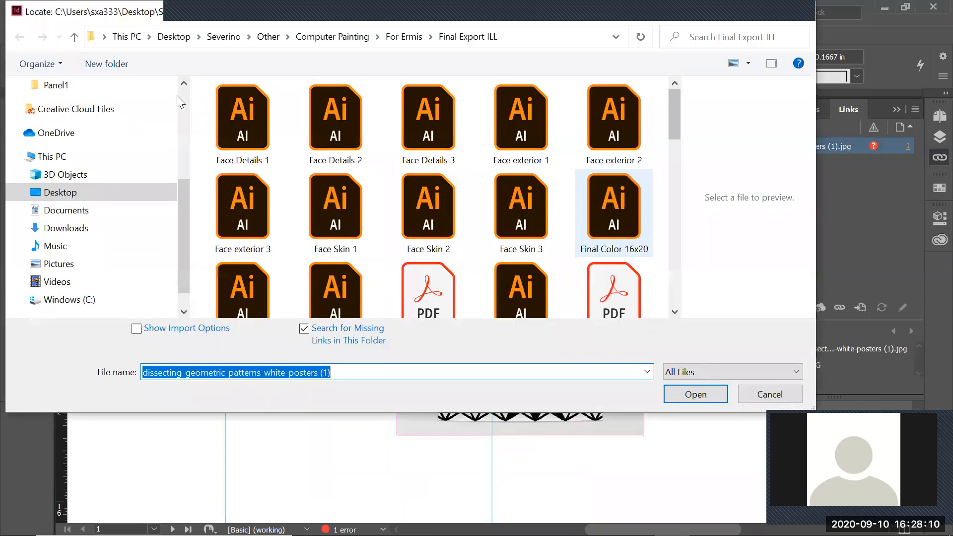
{"action": "scroll", "coordinate": [53, 133], "scroll_direction": "up", "scroll_amount": 4}
{"action": "left_click", "coordinate": [57, 132]}
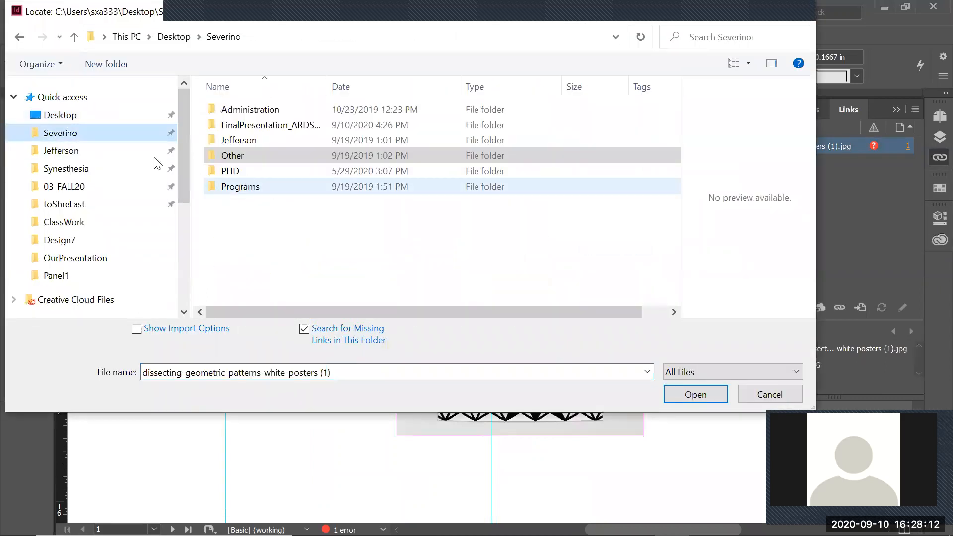
{"action": "left_click", "coordinate": [55, 118]}
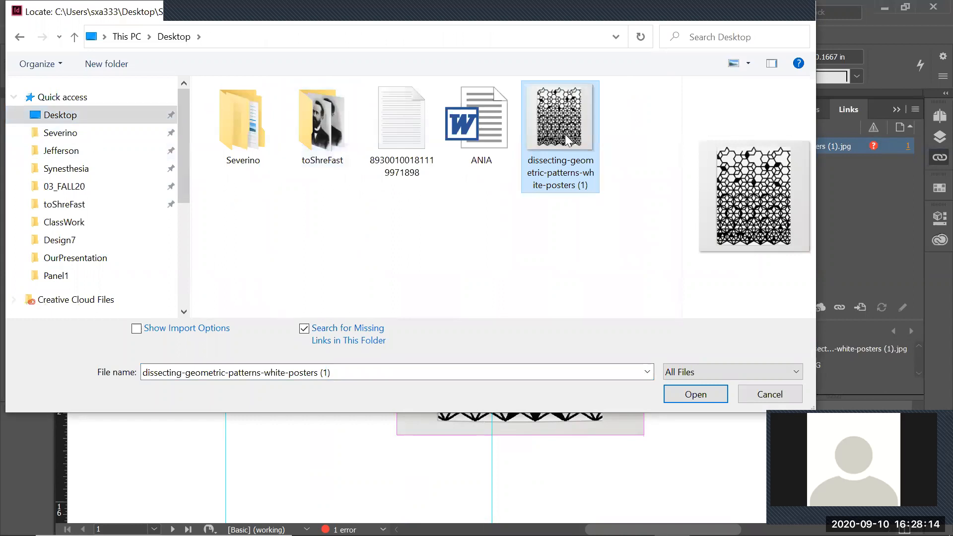
{"action": "left_click", "coordinate": [696, 394]}
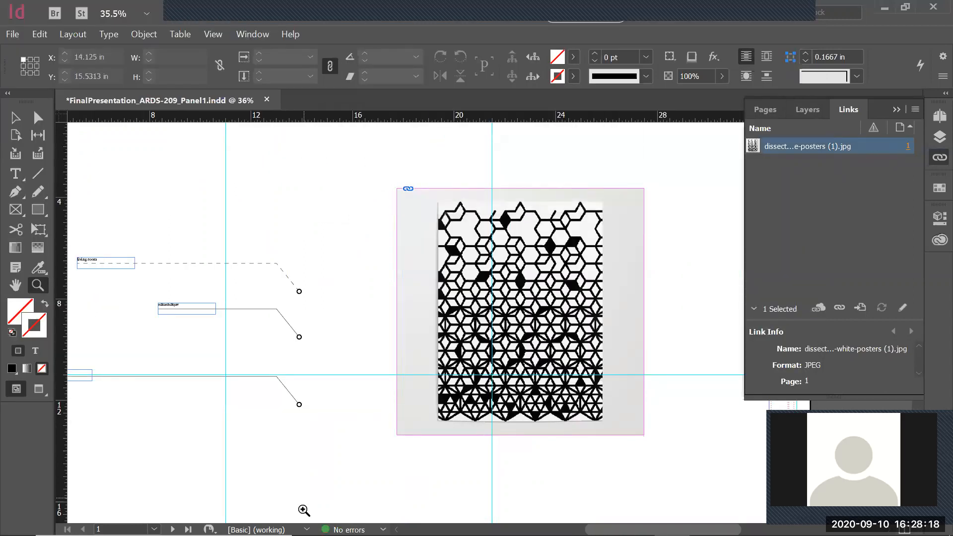
{"action": "key", "text": "ctrl+s"}
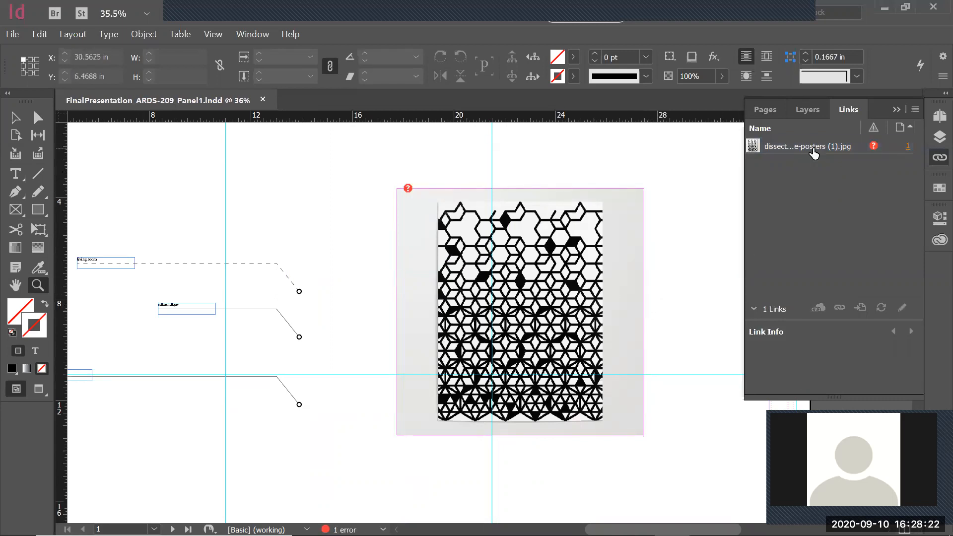
{"action": "right_click", "coordinate": [812, 148]}
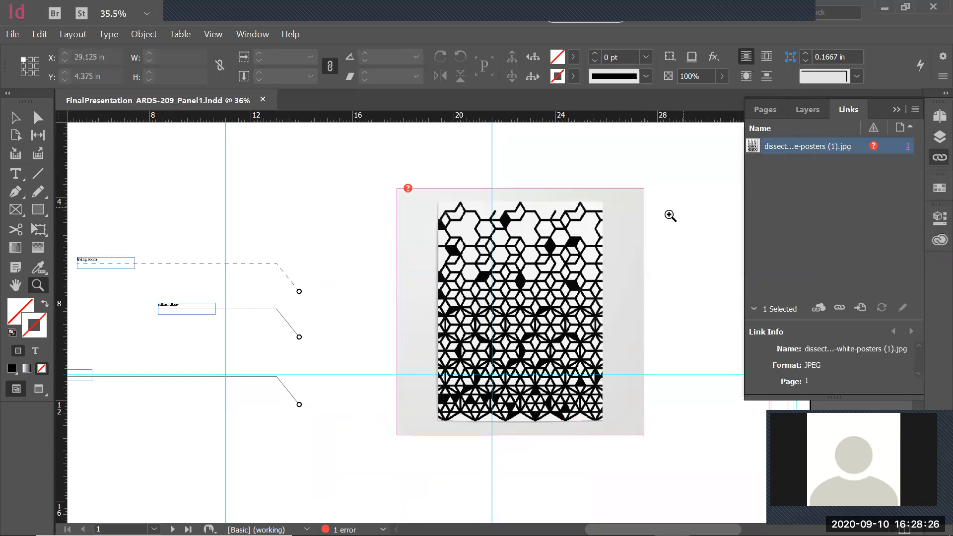
- In File Explorer, move dissecting-geometric-patterns-white-posters (1) from the Desktop back into the V3 ClassWork folder
{"action": "key", "text": "alt+Tab"}
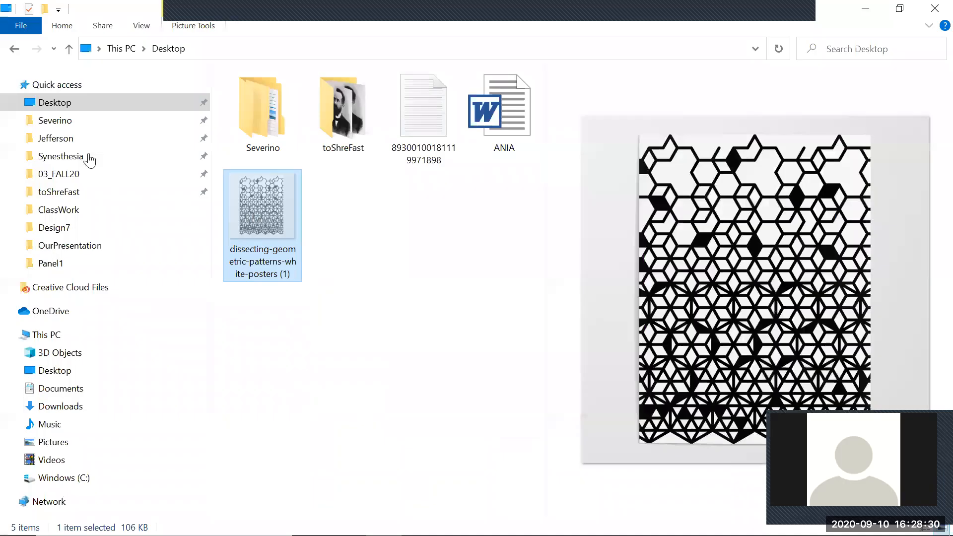
{"action": "left_click", "coordinate": [54, 227]}
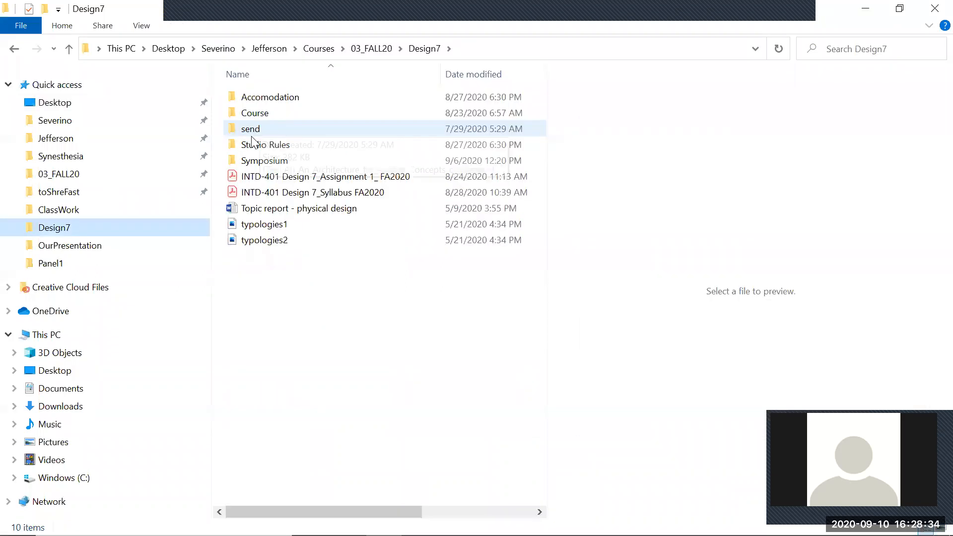
{"action": "left_click", "coordinate": [59, 173]}
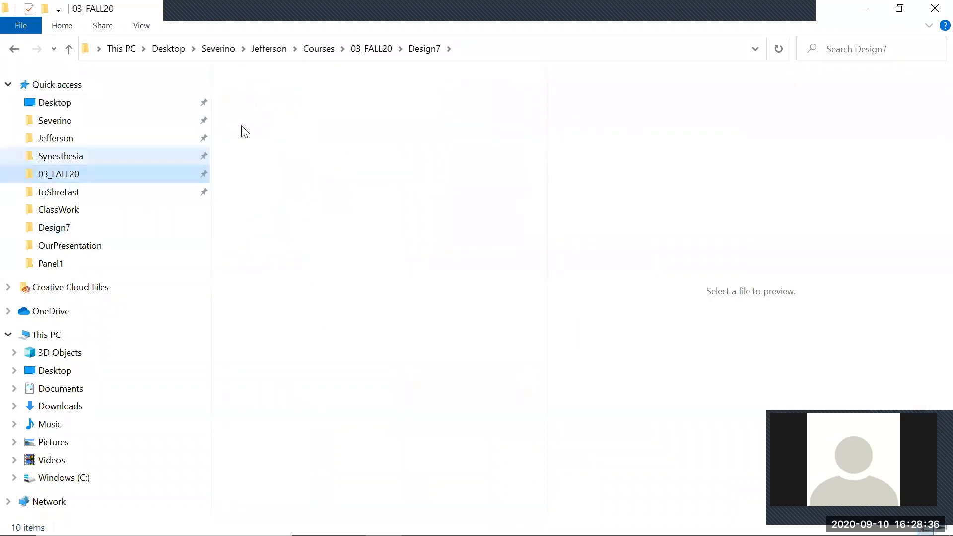
{"action": "double_click", "coordinate": [256, 114]}
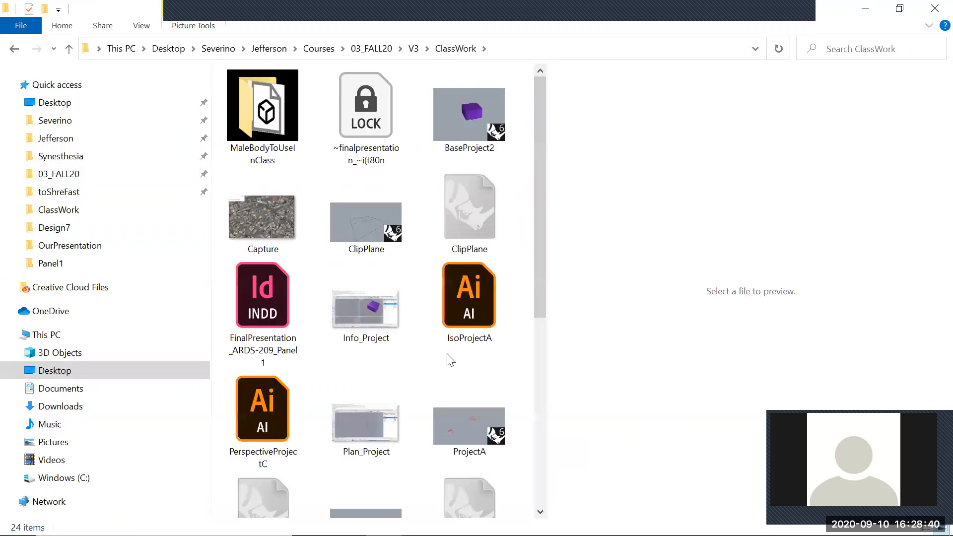
{"action": "scroll", "coordinate": [446, 357], "scroll_direction": "down", "scroll_amount": 5}
{"action": "left_click", "coordinate": [258, 445]}
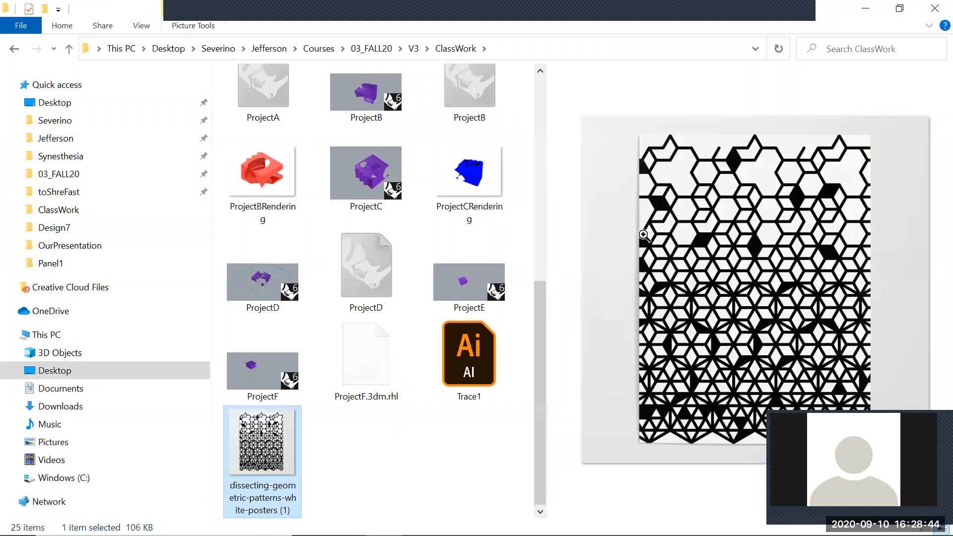
- Return to InDesign and move the placed pattern image slightly up and left, to about X 17.375 in, Y 2.5278 in
{"action": "key", "text": "alt+Tab"}
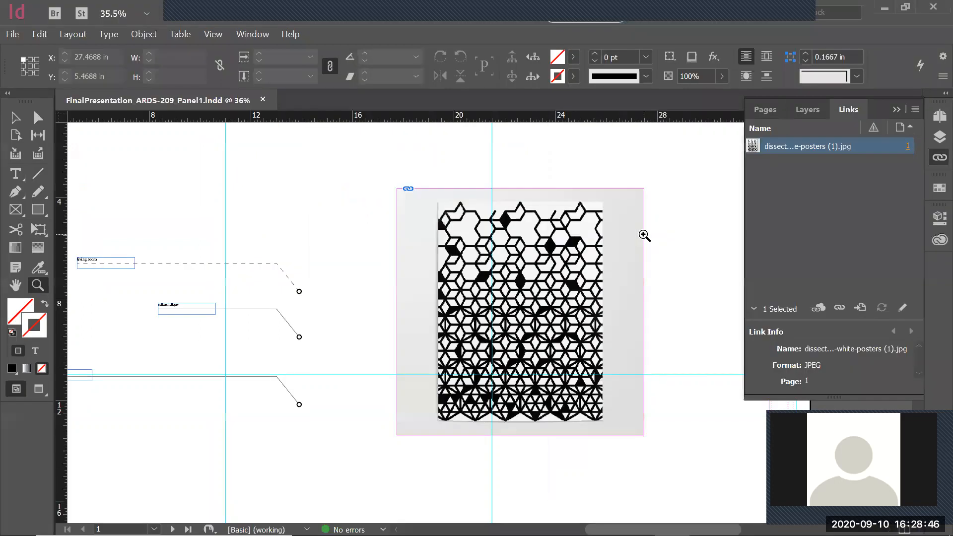
{"action": "key", "text": "ctrl+minus"}
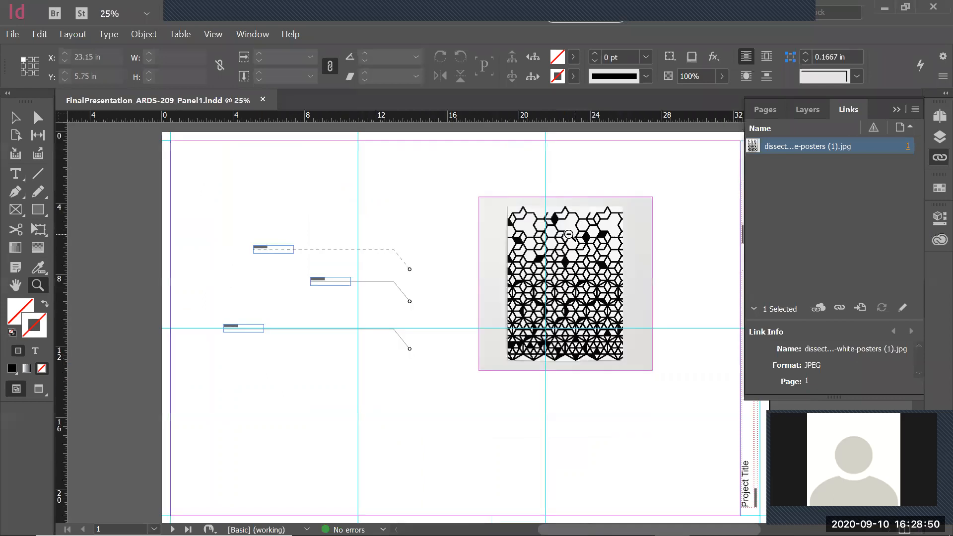
{"action": "key", "text": "ctrl+minus"}
{"action": "left_click_drag", "start_coordinate": [294, 156], "coordinate": [627, 371]}
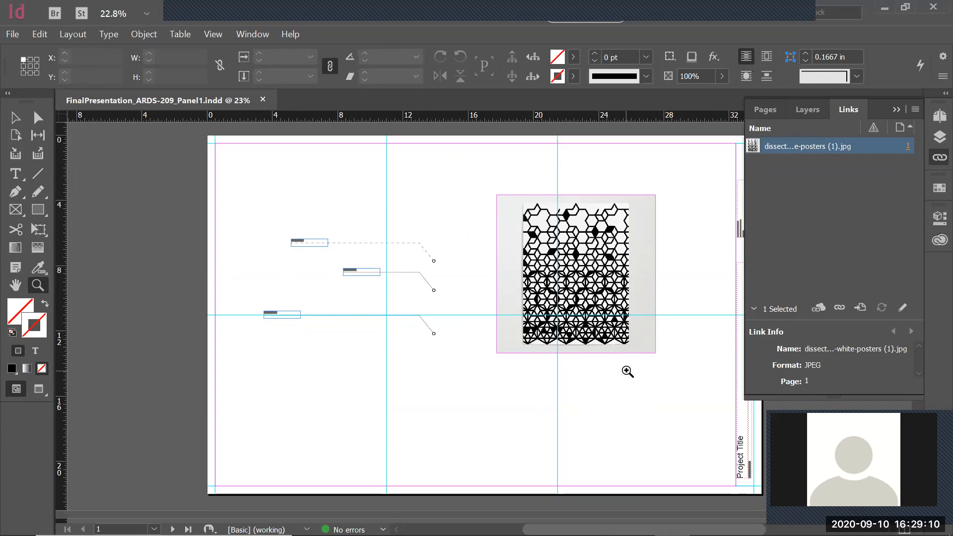
{"action": "key", "text": "v"}
{"action": "left_click", "coordinate": [607, 279]}
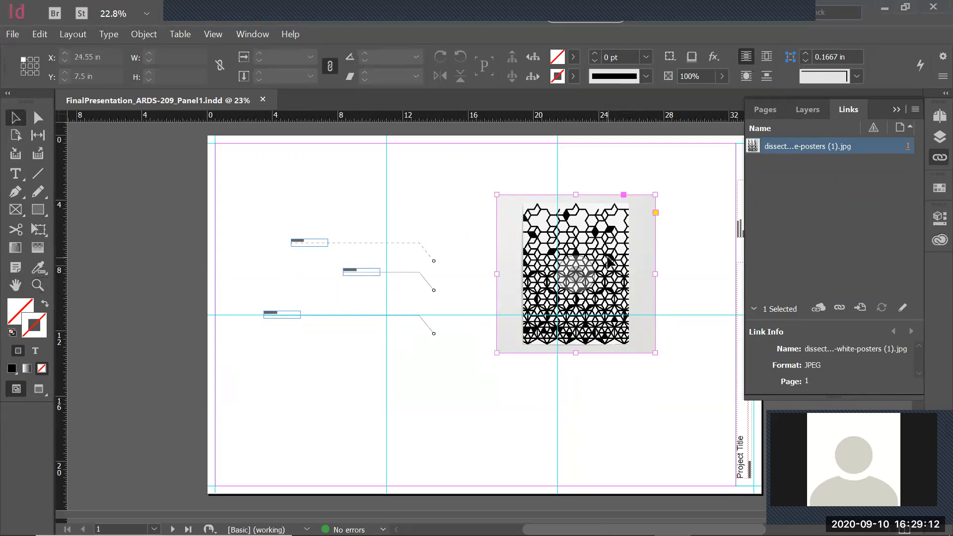
{"action": "left_click_drag", "start_coordinate": [631, 234], "coordinate": [625, 217]}
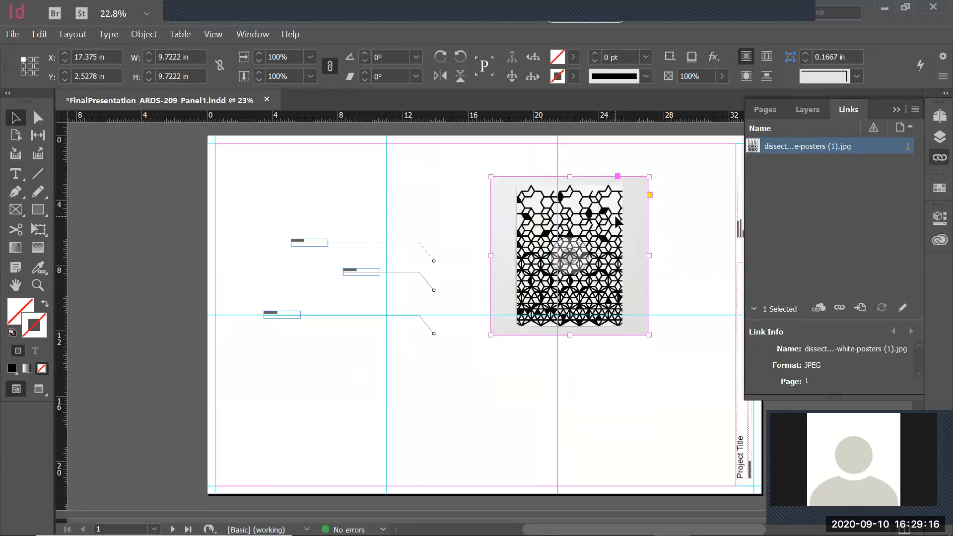
- Open the placed pattern image for editing in Adobe Photoshop CC 2019
{"action": "right_click", "coordinate": [615, 217]}
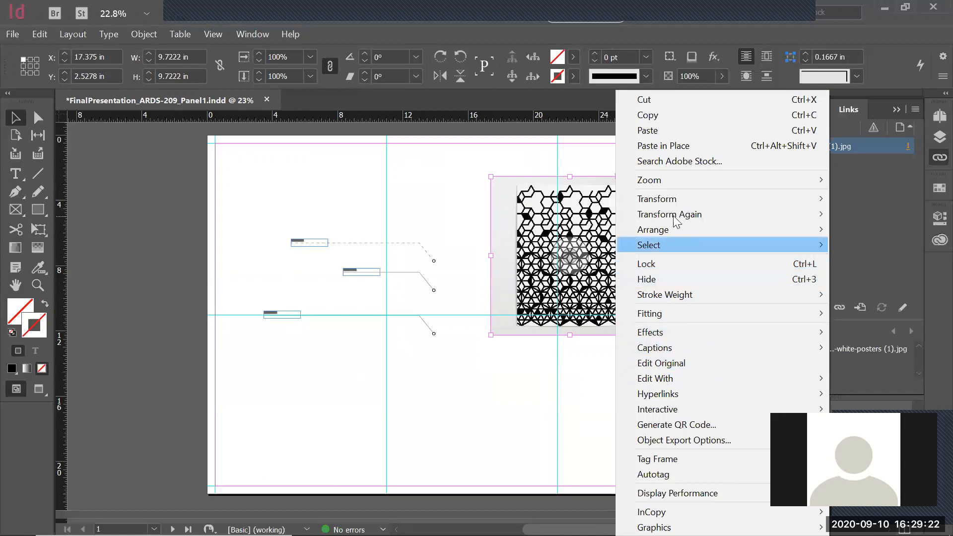
{"action": "mouse_move", "coordinate": [671, 380]}
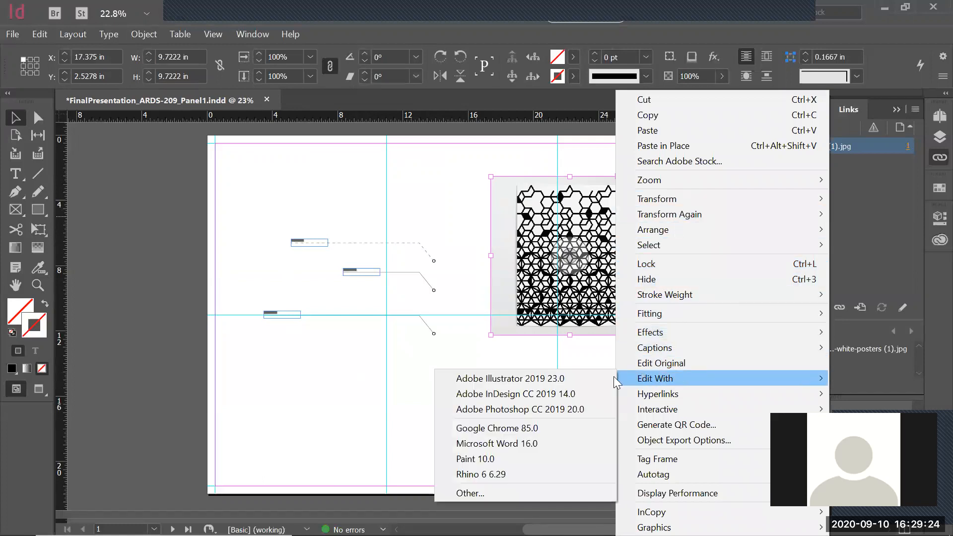
{"action": "left_click", "coordinate": [552, 408]}
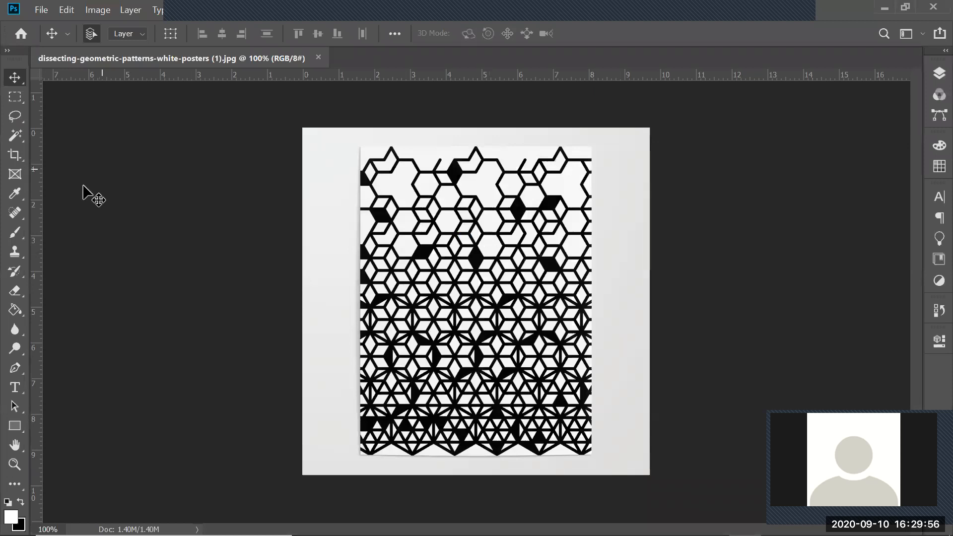
- Paint freehand black strokes across the pattern with a soft 155 px brush at 46% opacity
{"action": "left_click", "coordinate": [15, 232]}
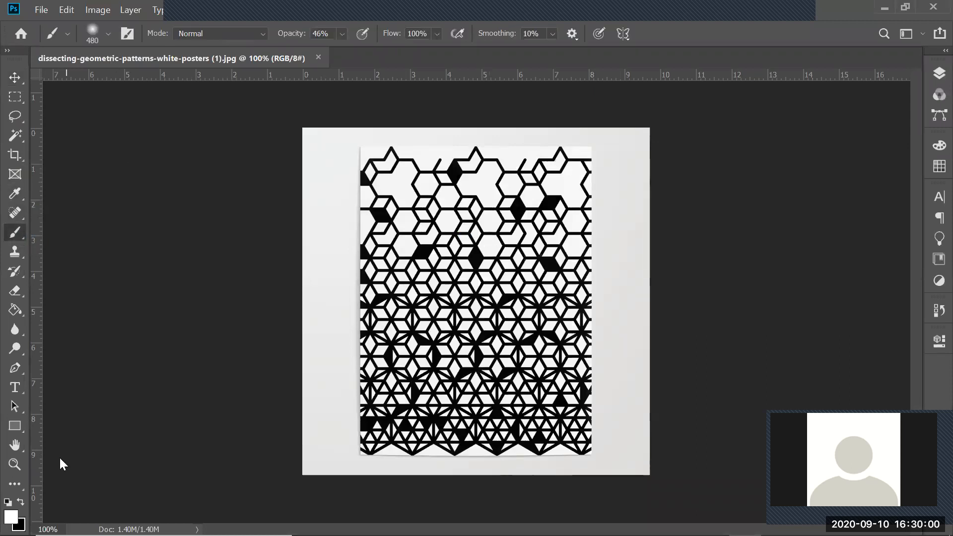
{"action": "left_click", "coordinate": [20, 503]}
{"action": "right_click", "coordinate": [447, 235]}
{"action": "left_click", "coordinate": [586, 265]}
{"action": "mouse_move", "coordinate": [391, 203]}
{"action": "left_mouse_down"}
{"action": "mouse_move", "coordinate": [532, 323]}
{"action": "mouse_move", "coordinate": [601, 297]}
{"action": "left_mouse_up"}
{"action": "mouse_move", "coordinate": [565, 243]}
{"action": "left_mouse_down"}
{"action": "mouse_move", "coordinate": [436, 343]}
{"action": "mouse_move", "coordinate": [488, 257]}
{"action": "mouse_move", "coordinate": [510, 248]}
{"action": "mouse_move", "coordinate": [444, 328]}
{"action": "mouse_move", "coordinate": [519, 238]}
{"action": "mouse_move", "coordinate": [444, 348]}
{"action": "mouse_move", "coordinate": [503, 244]}
{"action": "mouse_move", "coordinate": [453, 320]}
{"action": "mouse_move", "coordinate": [526, 327]}
{"action": "left_mouse_up"}
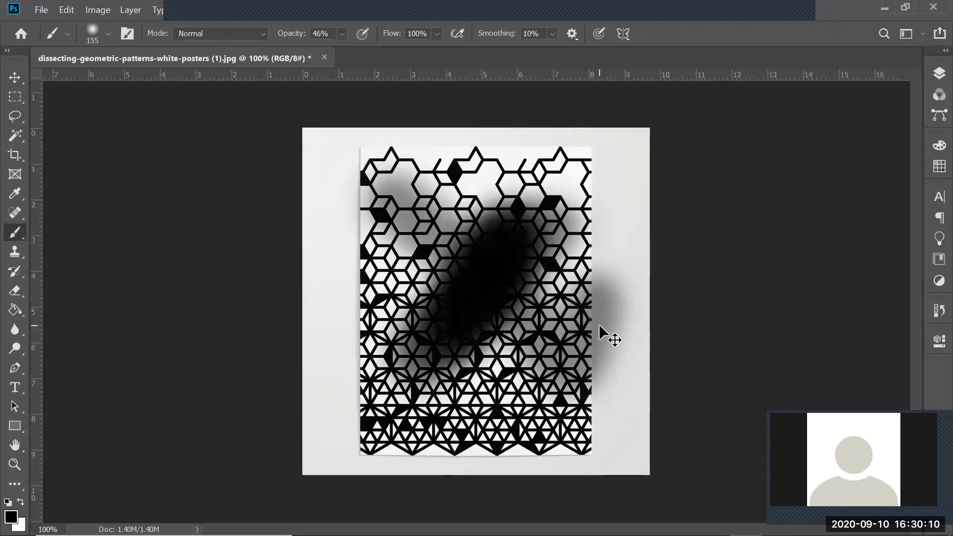
- Save the painted JPEG at maximum quality 12 with the Progressive format, and return to InDesign
{"action": "key", "text": "ctrl+s"}
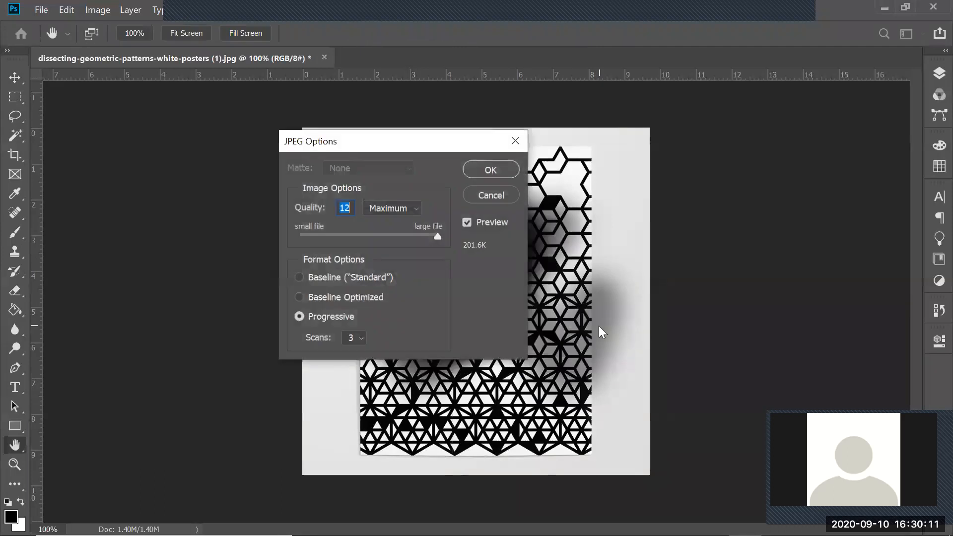
{"action": "left_click", "coordinate": [493, 172]}
{"action": "key", "text": "alt+Tab"}
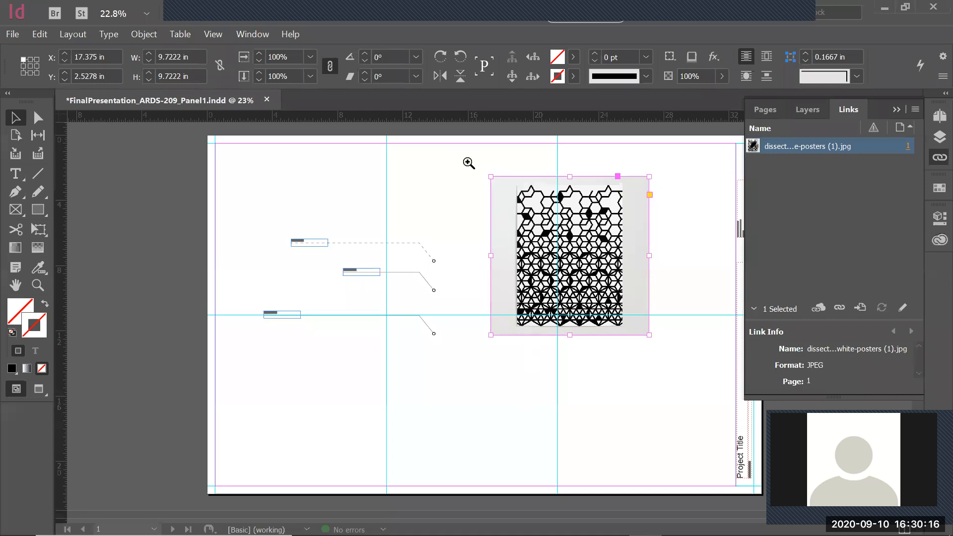
- Examine the placed pattern image up close for the Photoshop edits, deselect it, and view the pages as a whole
{"action": "left_click", "coordinate": [670, 368]}
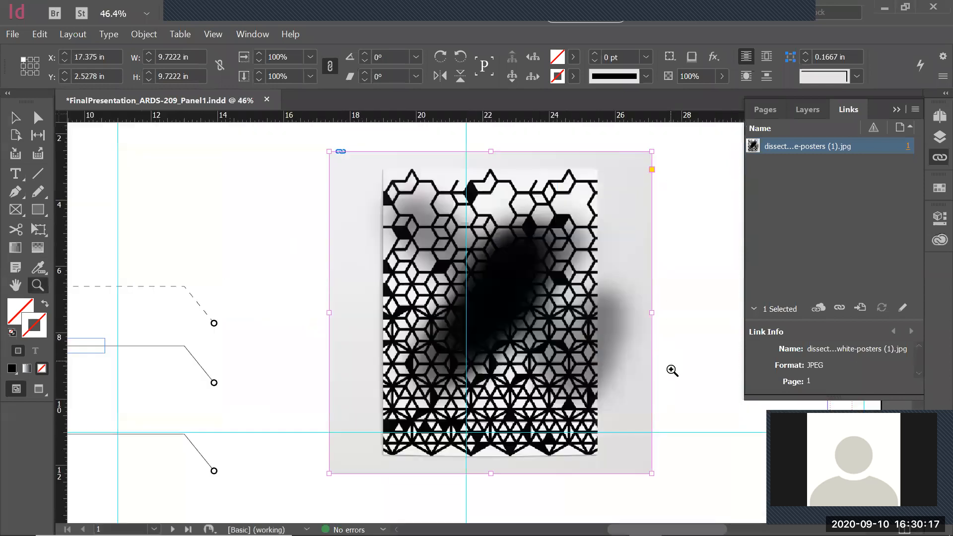
{"action": "key", "text": "v"}
{"action": "left_click", "coordinate": [681, 304]}
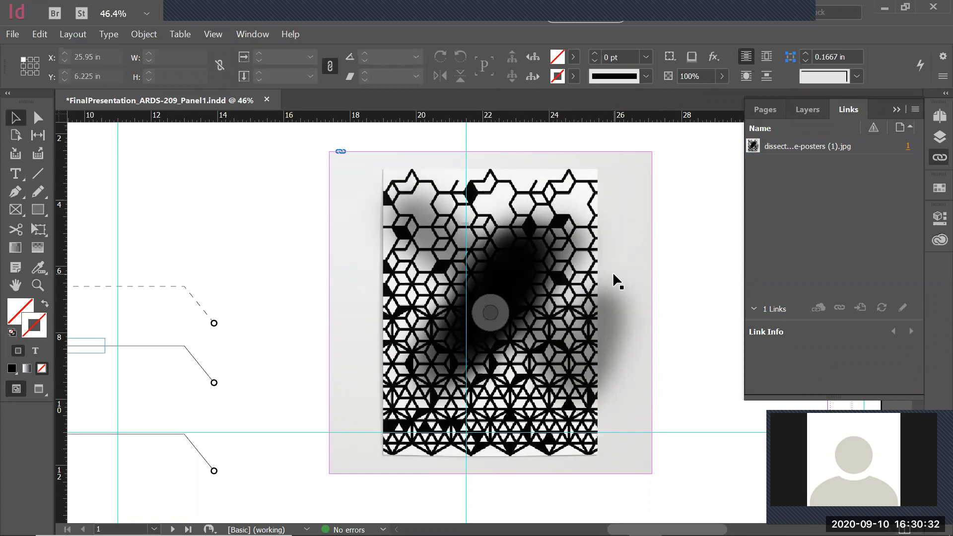
{"action": "key", "text": "z"}
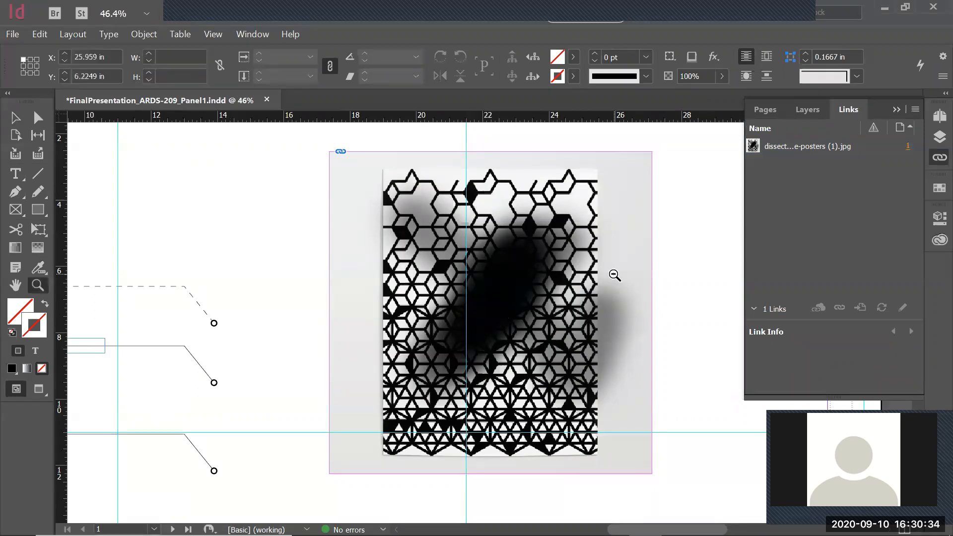
{"action": "left_click", "coordinate": [615, 274], "text": "alt"}
{"action": "left_click", "coordinate": [396, 347], "text": "alt"}
{"action": "key", "text": "alt+Tab"}
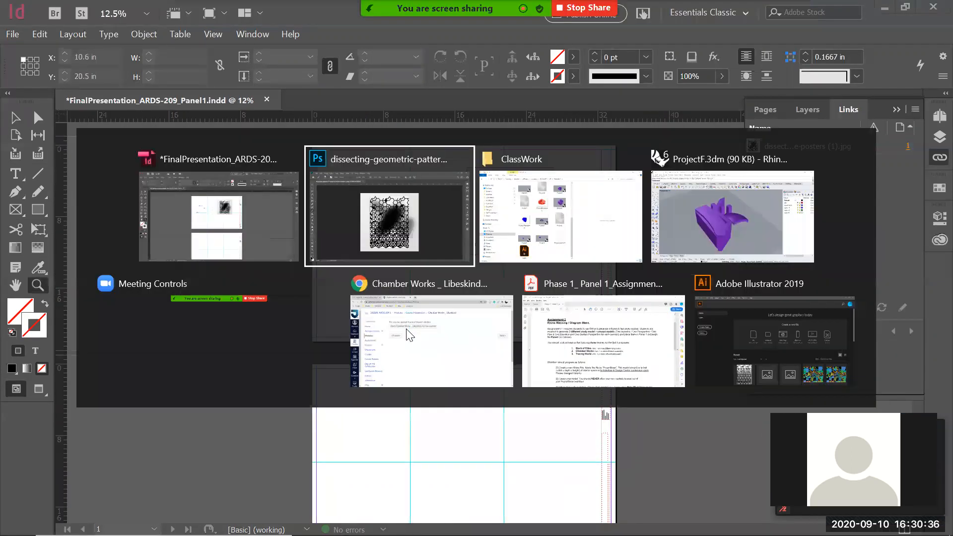
{"action": "key", "text": "alt+Tab"}
{"action": "key", "text": "alt+Tab"}
{"action": "key", "text": "alt+Tab"}
{"action": "key", "text": "alt+Tab"}
{"action": "key", "text": "alt+Tab"}
{"action": "key", "text": "alt+Tab"}
{"action": "key", "text": "alt+Tab"}
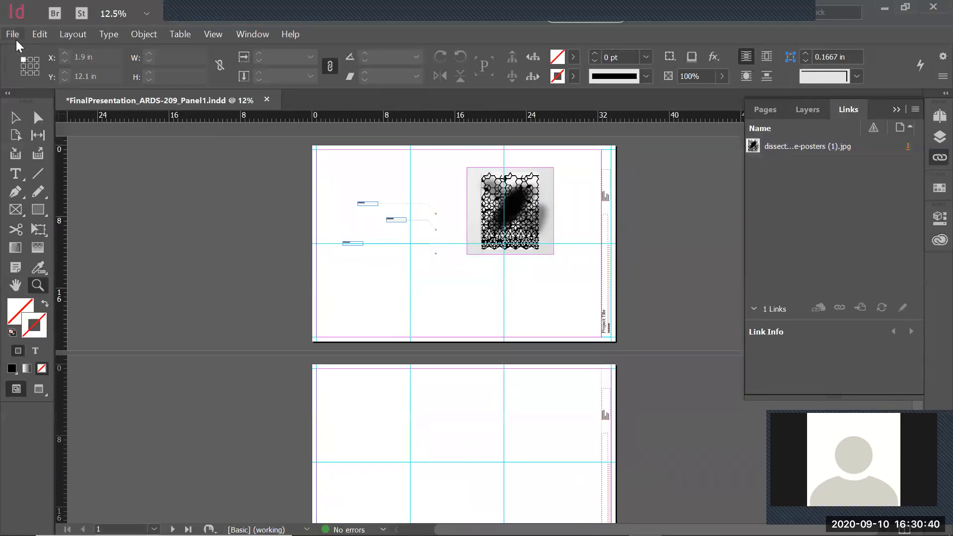
{"action": "left_click", "coordinate": [13, 35]}
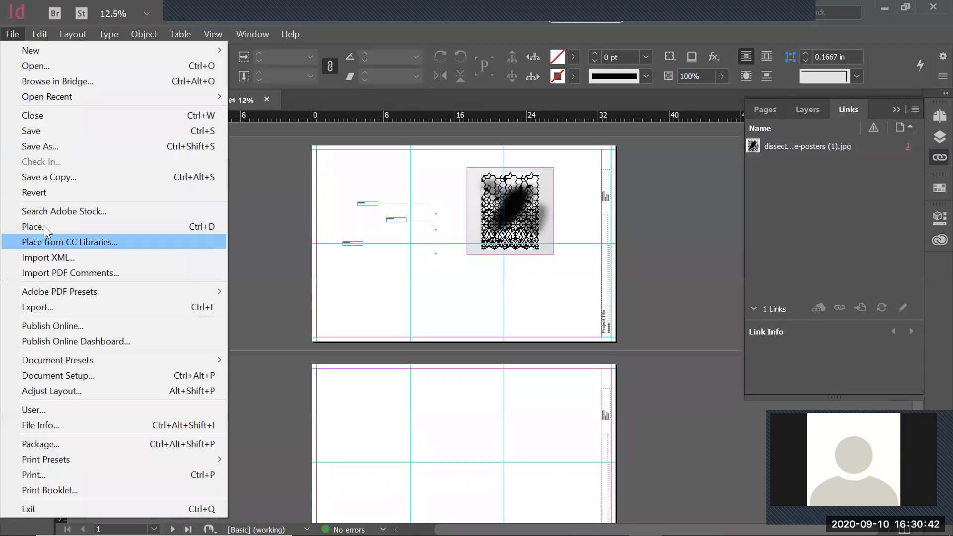
{"action": "left_click", "coordinate": [44, 227]}
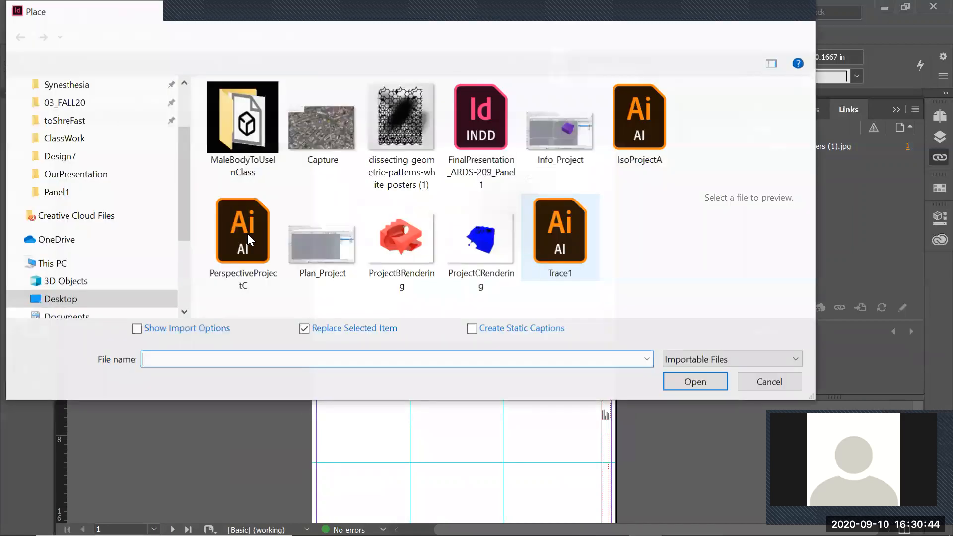
{"action": "left_click", "coordinate": [247, 233]}
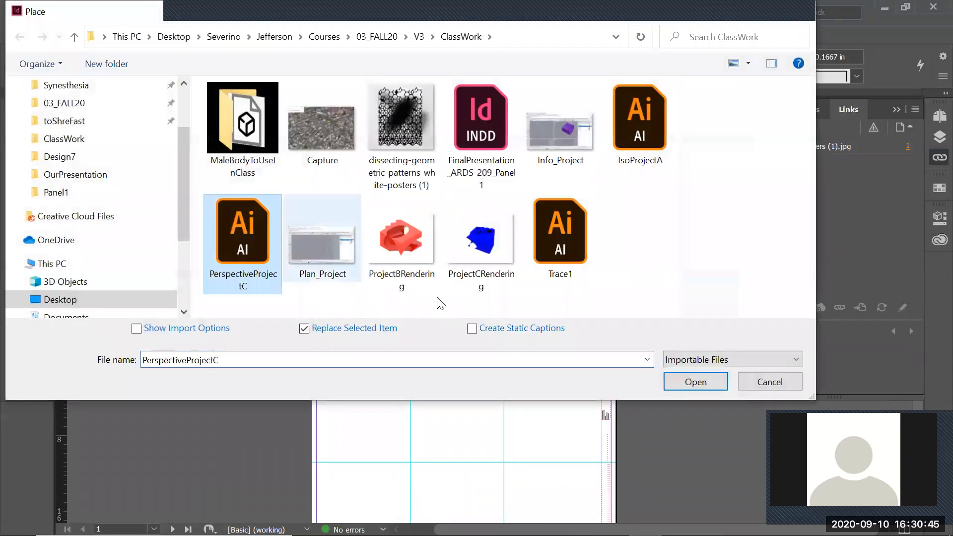
{"action": "left_click", "coordinate": [575, 245]}
{"action": "left_click", "coordinate": [649, 132]}
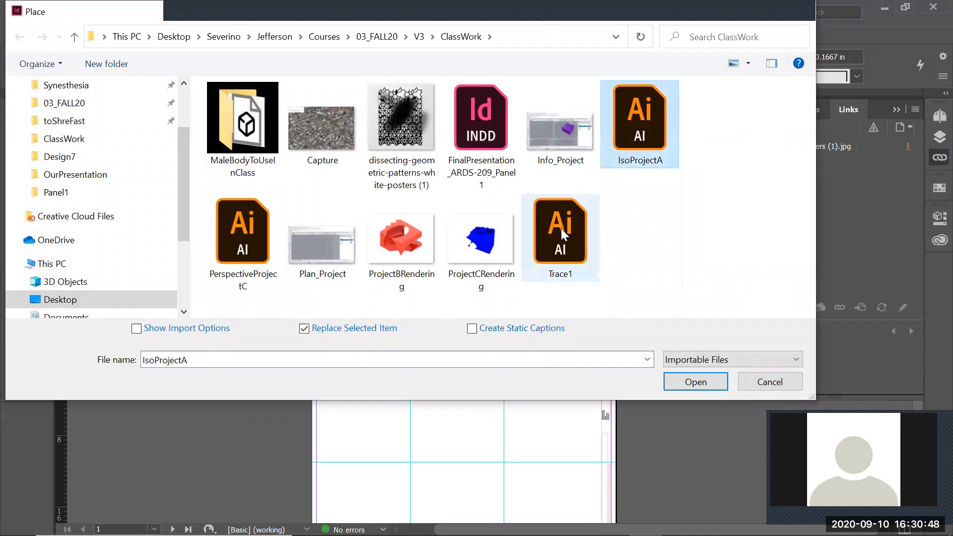
{"action": "left_click", "coordinate": [562, 229]}
{"action": "left_click", "coordinate": [644, 116]}
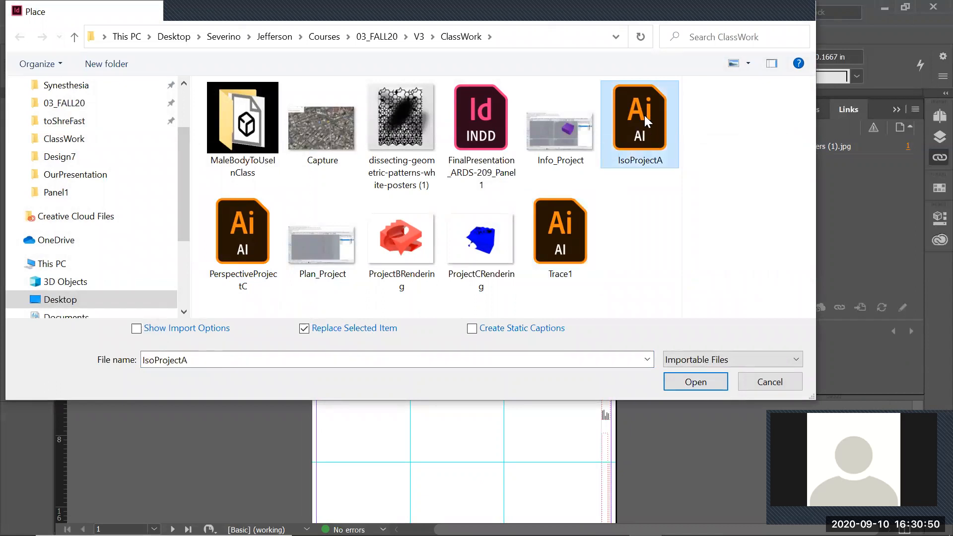
{"action": "double_click", "coordinate": [644, 115]}
{"action": "left_click", "coordinate": [609, 297]}
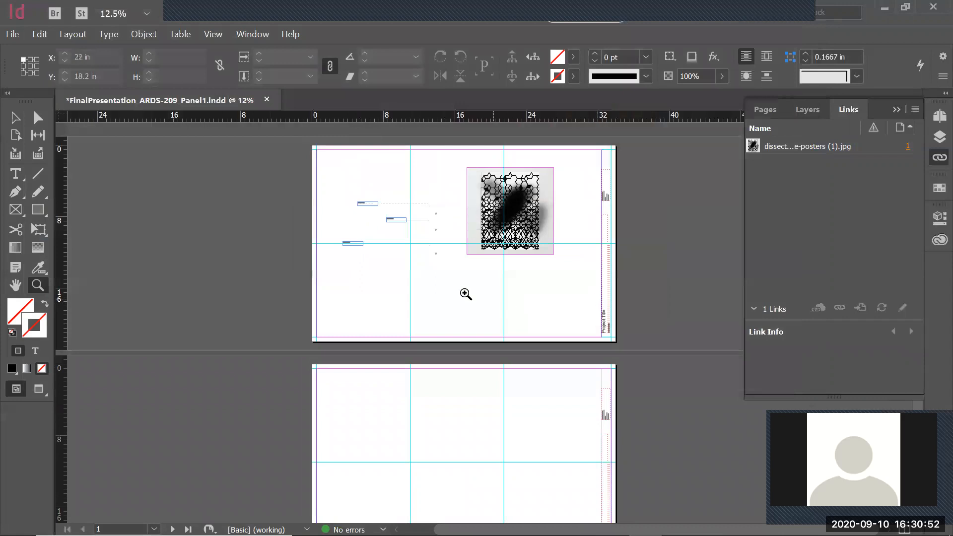
- Place the Illustrator file Trace1 in the lower-left area of the first page, about 5.9 by 7.7 in
{"action": "key", "text": "ctrl+d"}
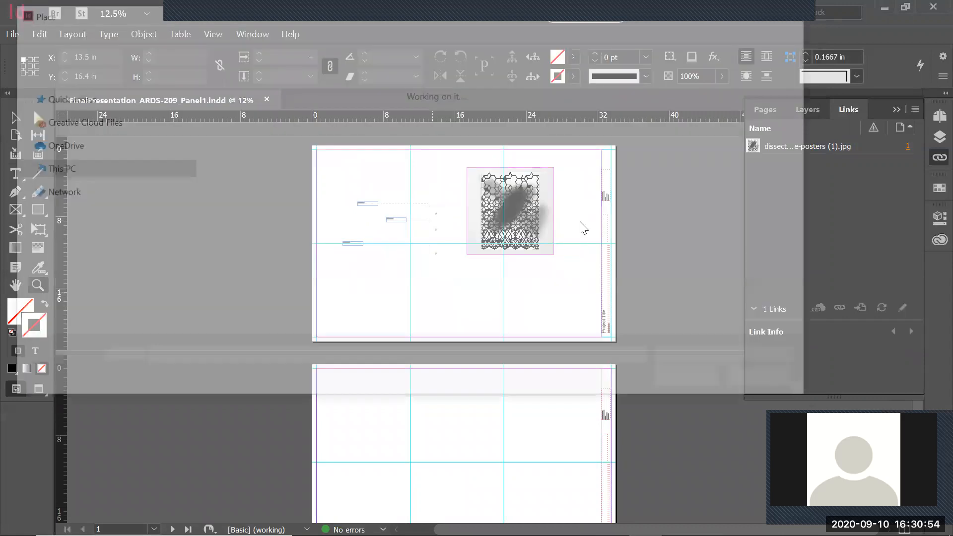
{"action": "double_click", "coordinate": [555, 239]}
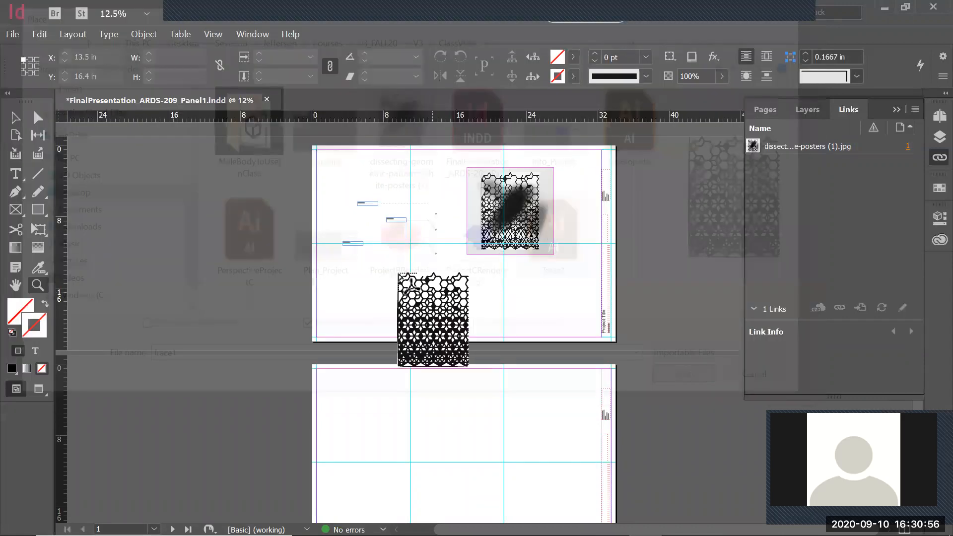
{"action": "left_click_drag", "start_coordinate": [352, 302], "coordinate": [388, 347]}
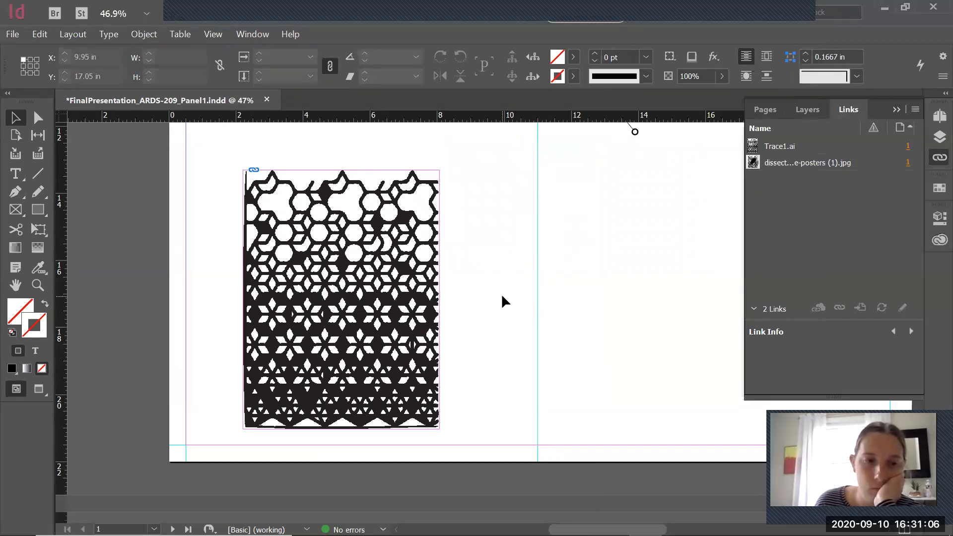
- Open the placed Trace1.ai graphic for editing in Adobe Illustrator
{"action": "right_click", "coordinate": [412, 260]}
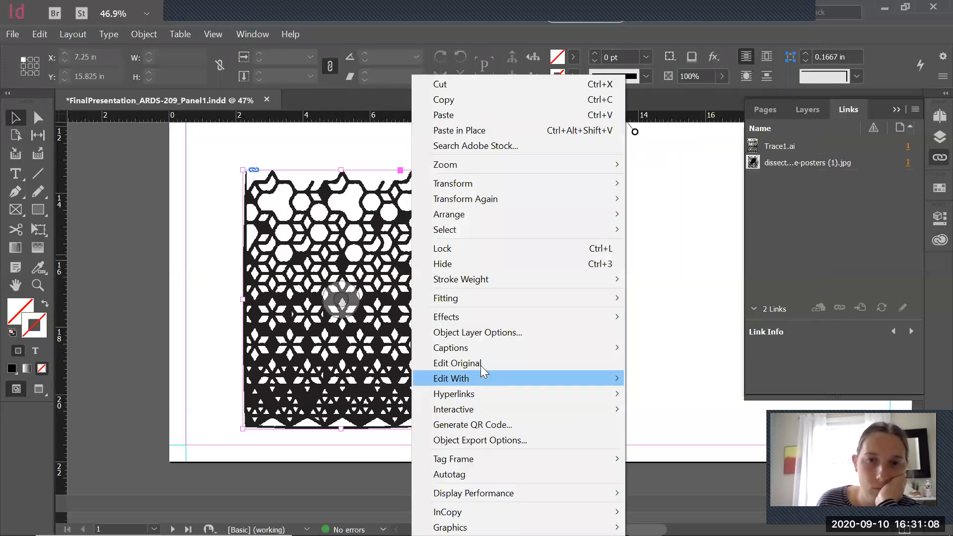
{"action": "mouse_move", "coordinate": [480, 377]}
{"action": "left_click", "coordinate": [667, 376]}
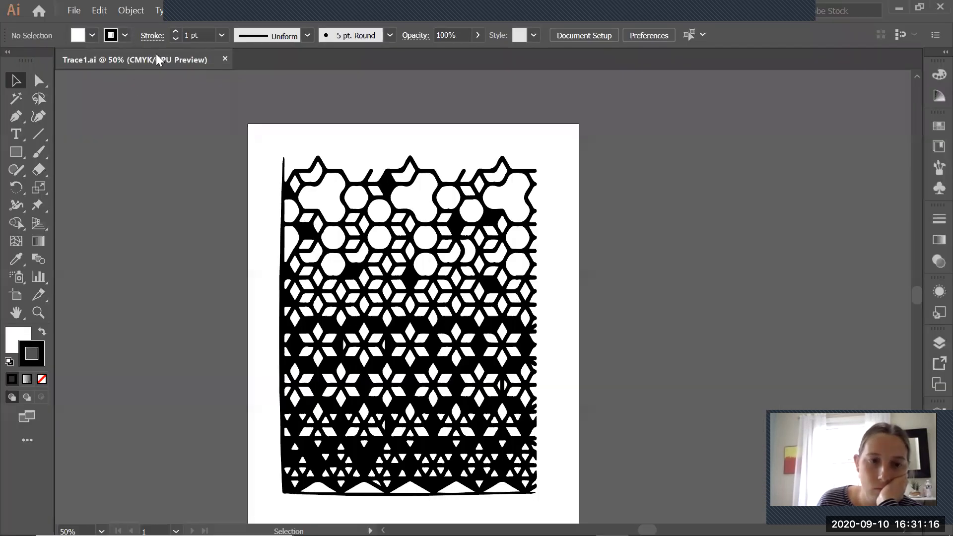
- Delete the anchor points in the pattern's upper-right area with Direct Selection, then save Trace1.ai and return to InDesign
{"action": "key", "text": "a"}
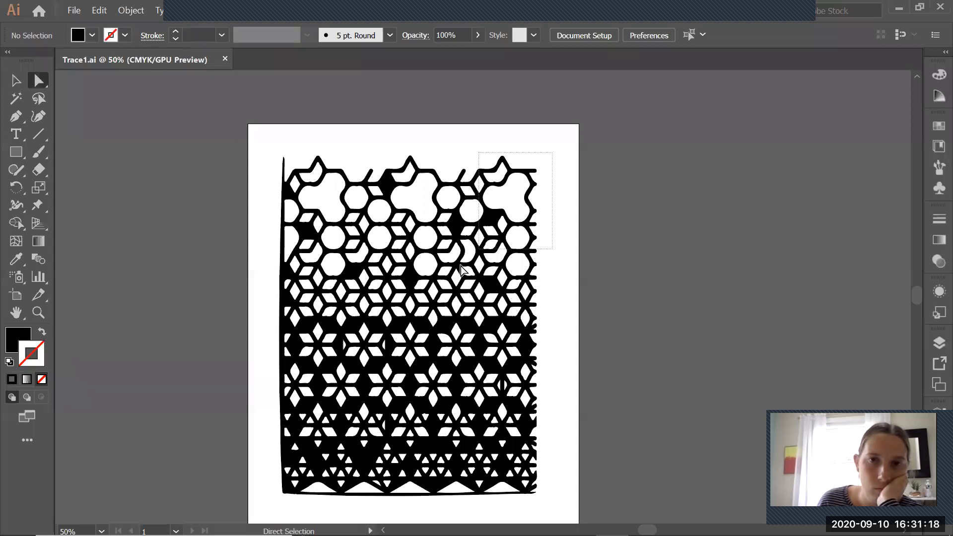
{"action": "left_click_drag", "start_coordinate": [550, 159], "coordinate": [433, 295]}
{"action": "key", "text": "Delete"}
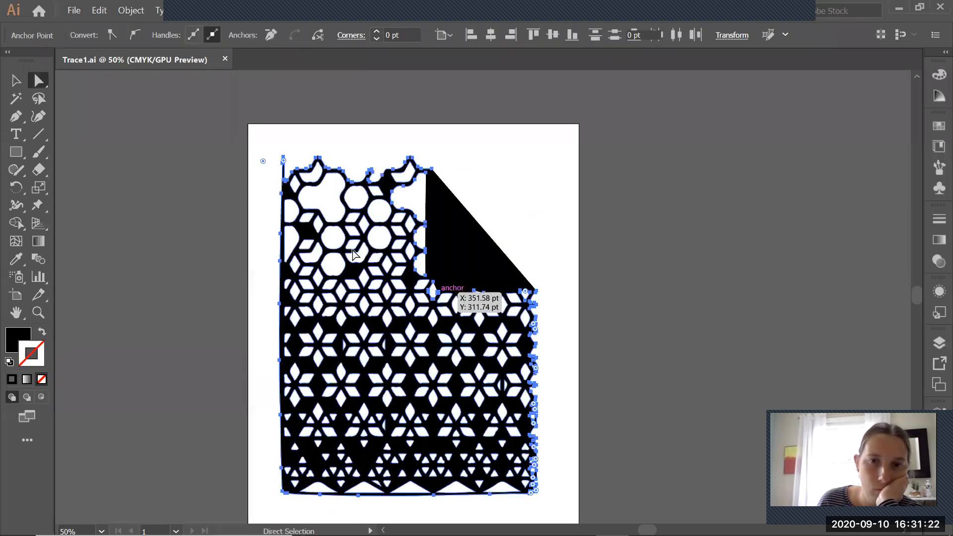
{"action": "key", "text": "Delete"}
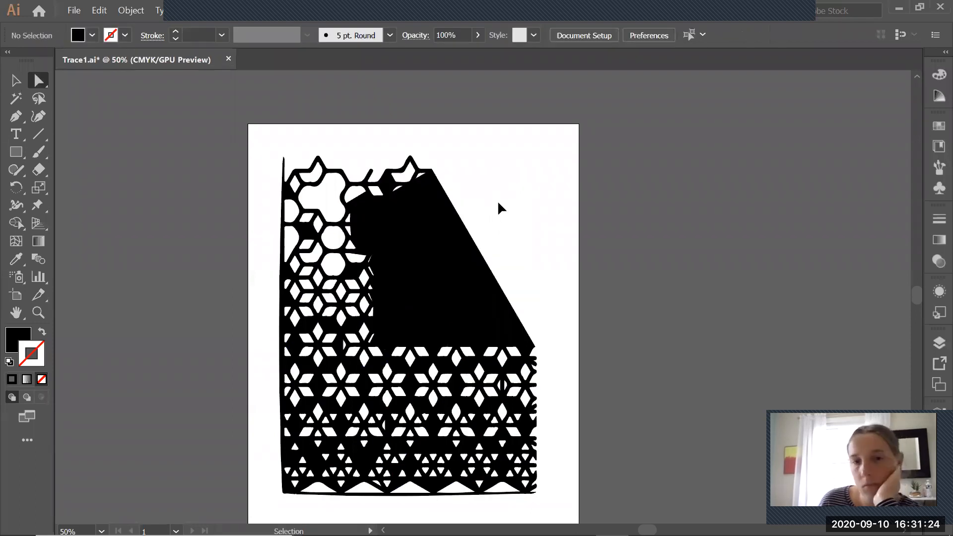
{"action": "key", "text": "ctrl+s"}
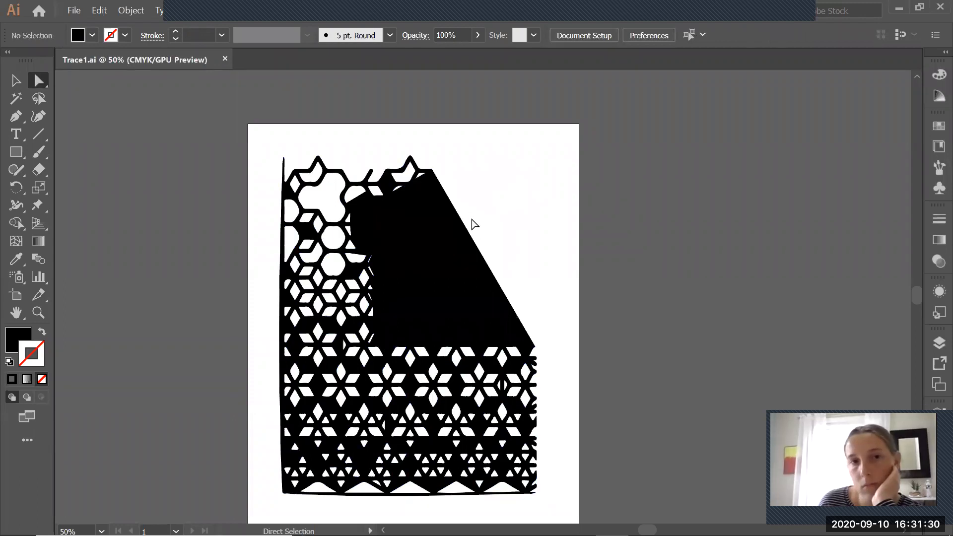
{"action": "key", "text": "alt+Tab"}
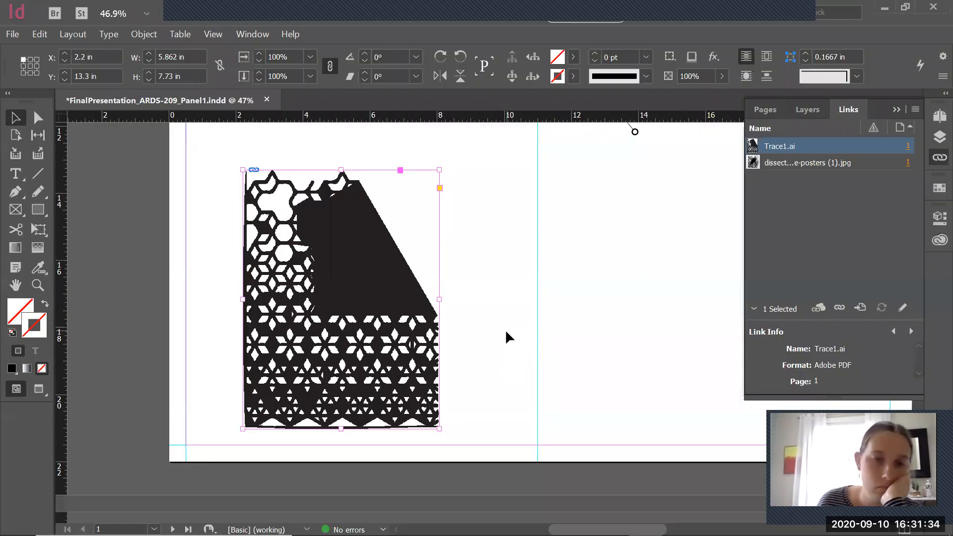
- Examine the placed trace for the Illustrator edits, deselect it, and view the whole first page
{"action": "key", "text": "z"}
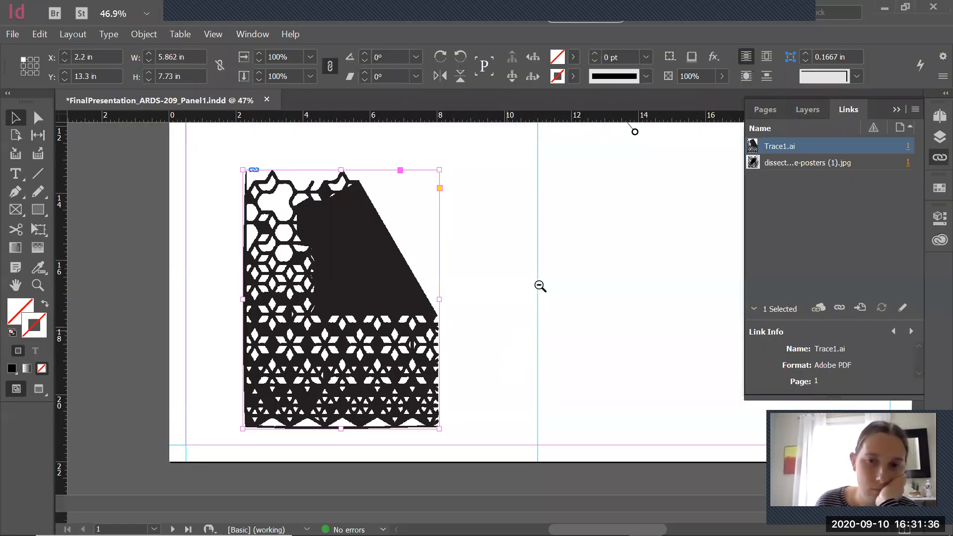
{"action": "left_click", "coordinate": [540, 285], "text": "alt"}
{"action": "left_click", "coordinate": [539, 285], "text": "alt"}
{"action": "key", "text": "v"}
{"action": "left_click", "coordinate": [459, 316]}
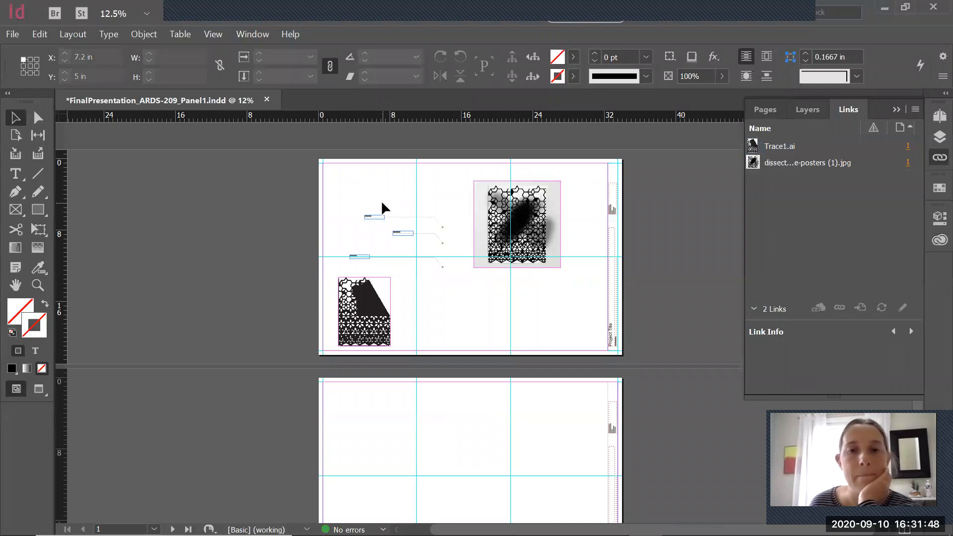
{"action": "key", "text": "z"}
{"action": "left_click_drag", "start_coordinate": [317, 159], "coordinate": [640, 363]}
{"action": "left_click_drag", "start_coordinate": [587, 383], "coordinate": [539, 381]}
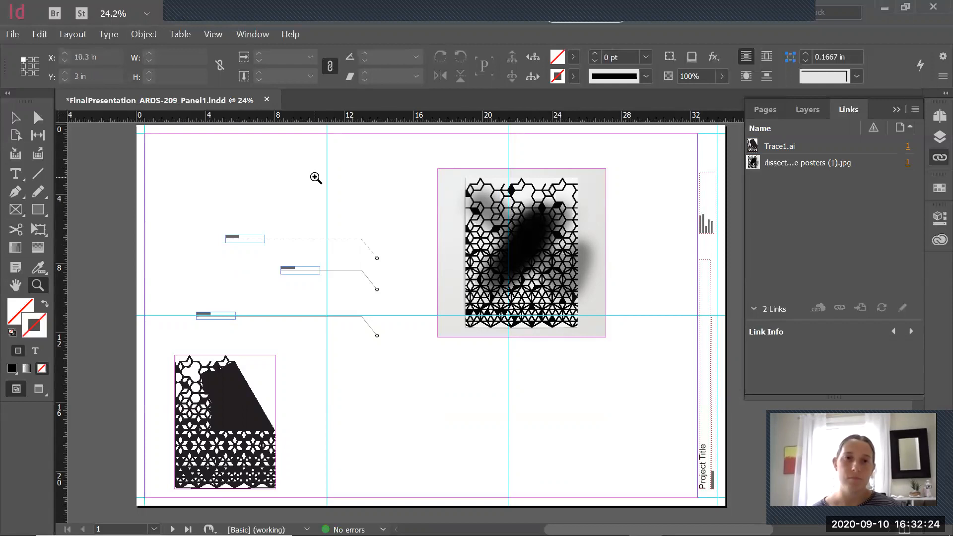
{"action": "left_click", "coordinate": [15, 35]}
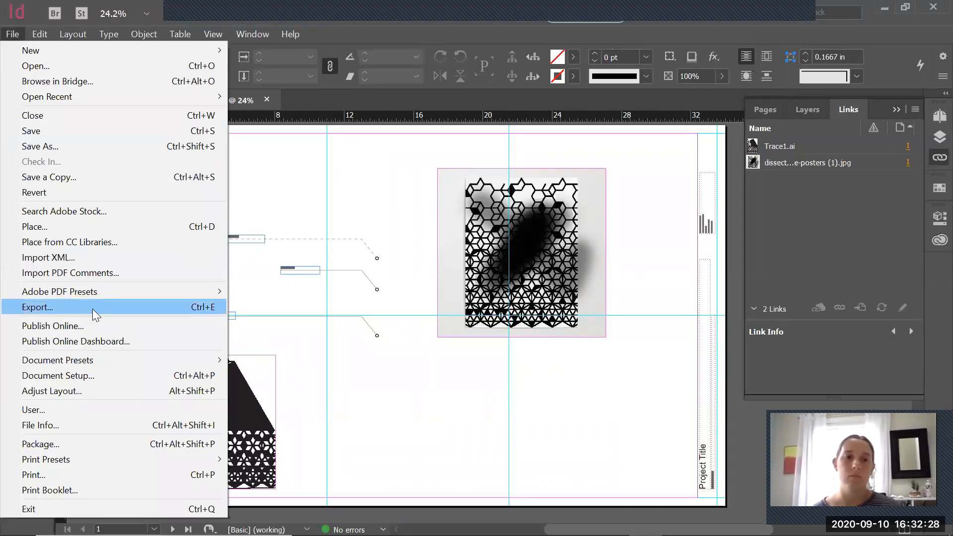
{"action": "left_click", "coordinate": [77, 307]}
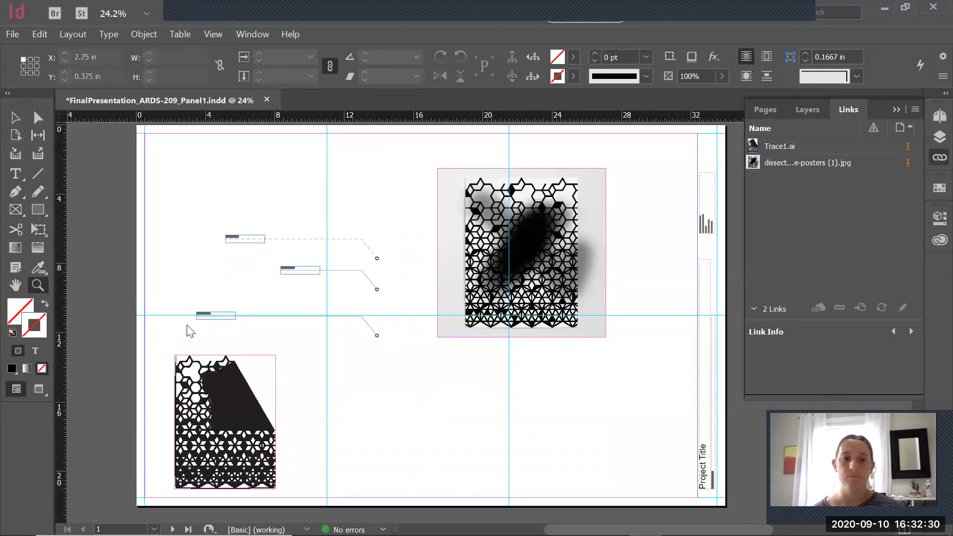
{"action": "left_click", "coordinate": [804, 12]}
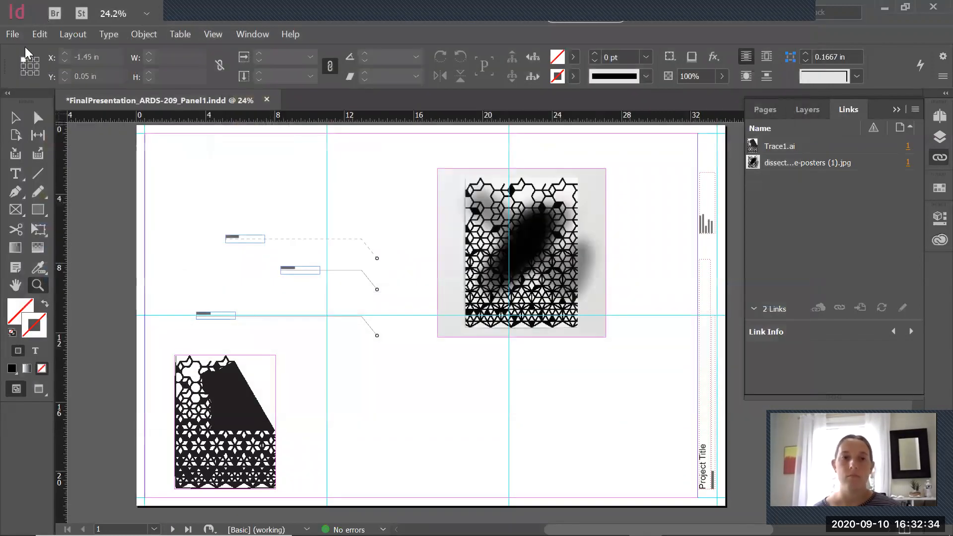
- Export page 1 to the ClassWork folder as an Adobe PDF (Print) file named FinalPresentation_ARDS-209_Panel1_Assignment2, using modified High Quality Print settings
{"action": "left_click", "coordinate": [13, 34]}
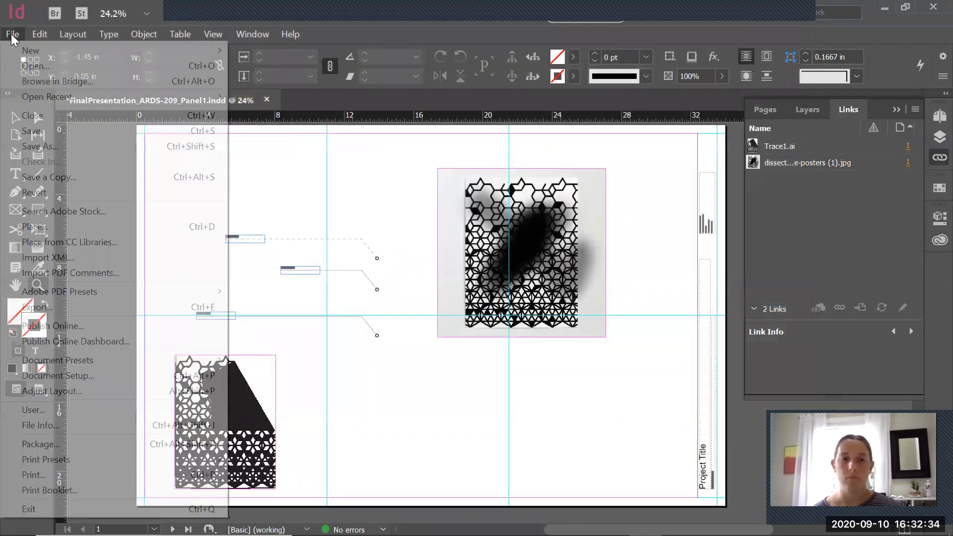
{"action": "left_click", "coordinate": [54, 306]}
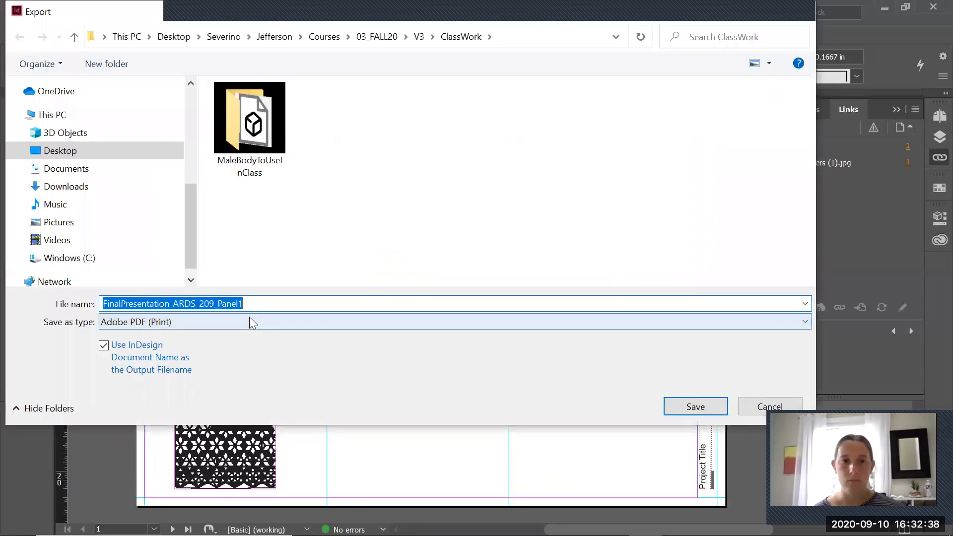
{"action": "left_click", "coordinate": [251, 322]}
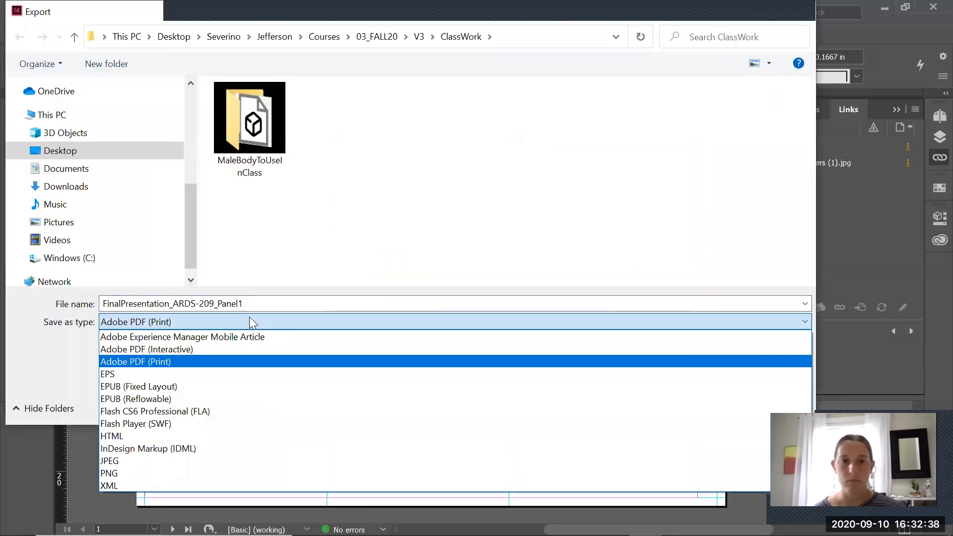
{"action": "left_click", "coordinate": [211, 362]}
{"action": "double_click", "coordinate": [262, 305]}
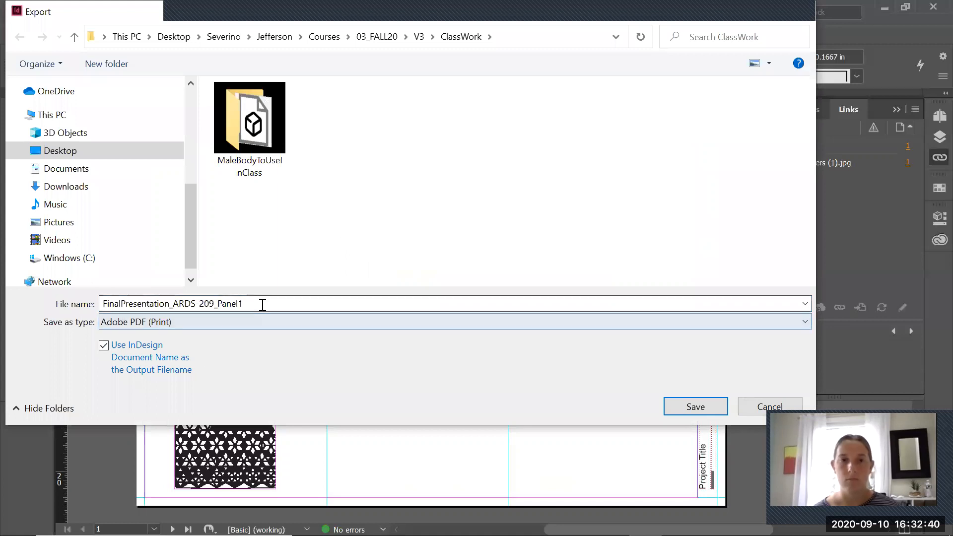
{"action": "left_click", "coordinate": [263, 305]}
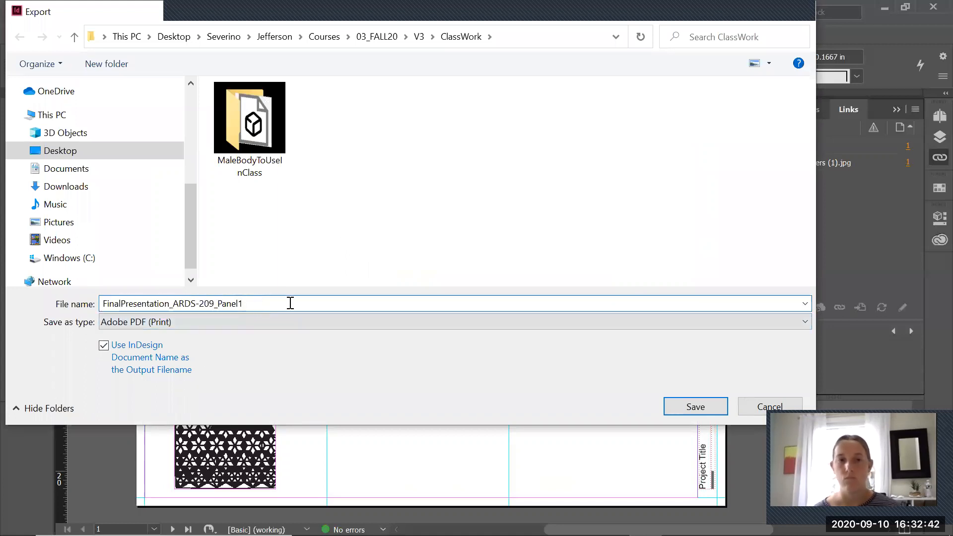
{"action": "type", "text": "_A"}
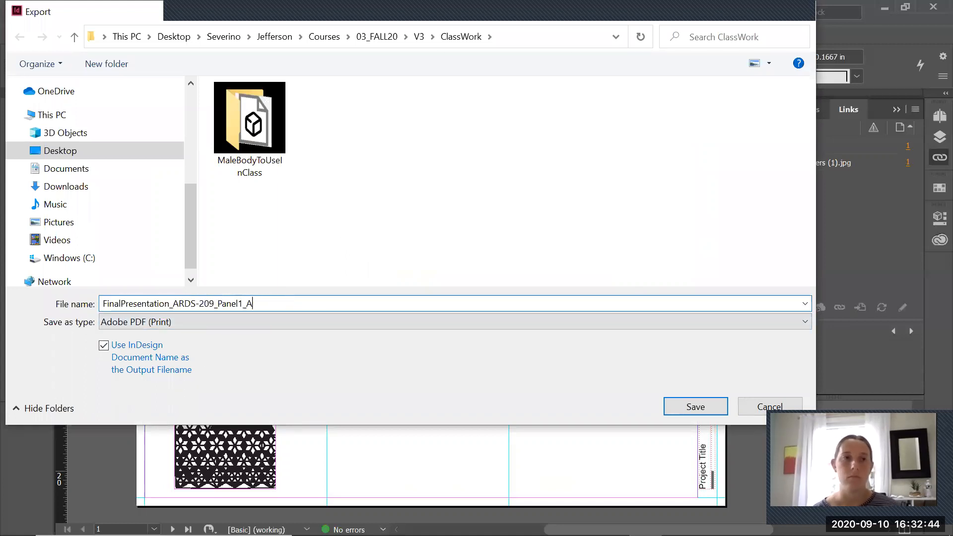
{"action": "type", "text": "ssignment"}
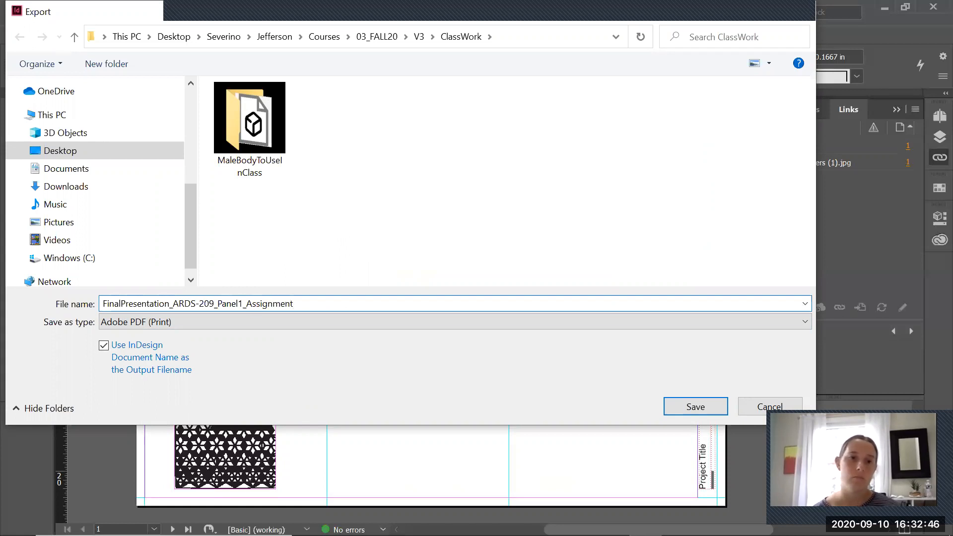
{"action": "type", "text": "2"}
{"action": "key", "text": "Return"}
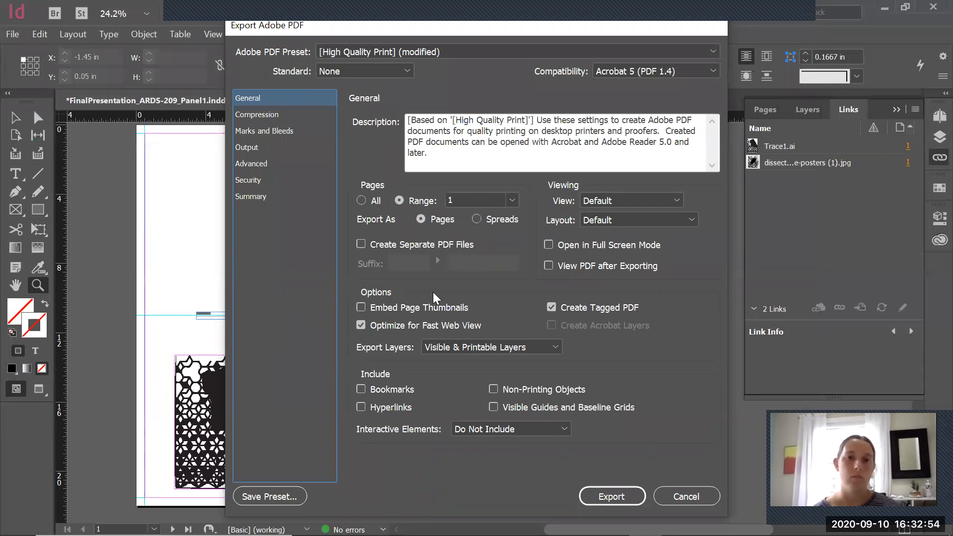
{"action": "left_click", "coordinate": [608, 497]}
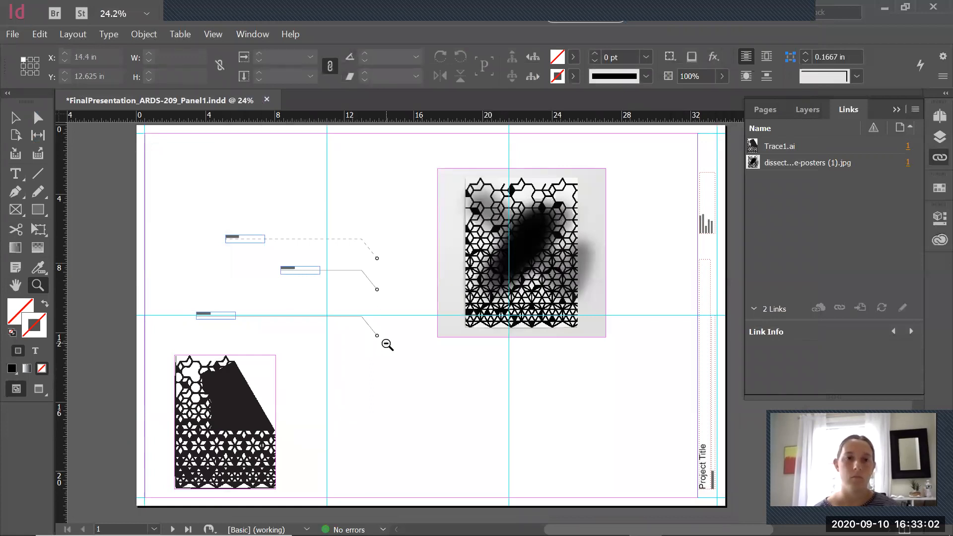
{"action": "key", "text": "alt+Tab"}
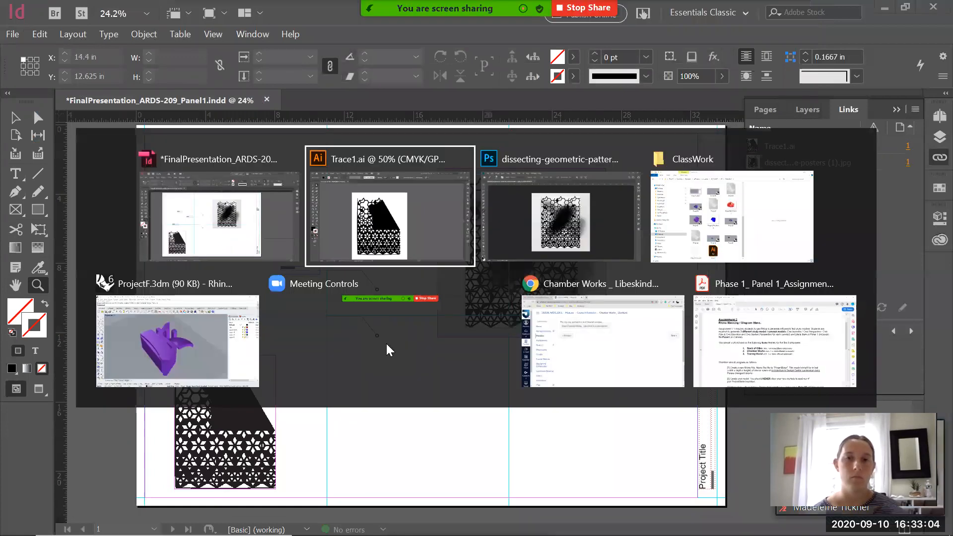
{"action": "left_click", "coordinate": [13, 33]}
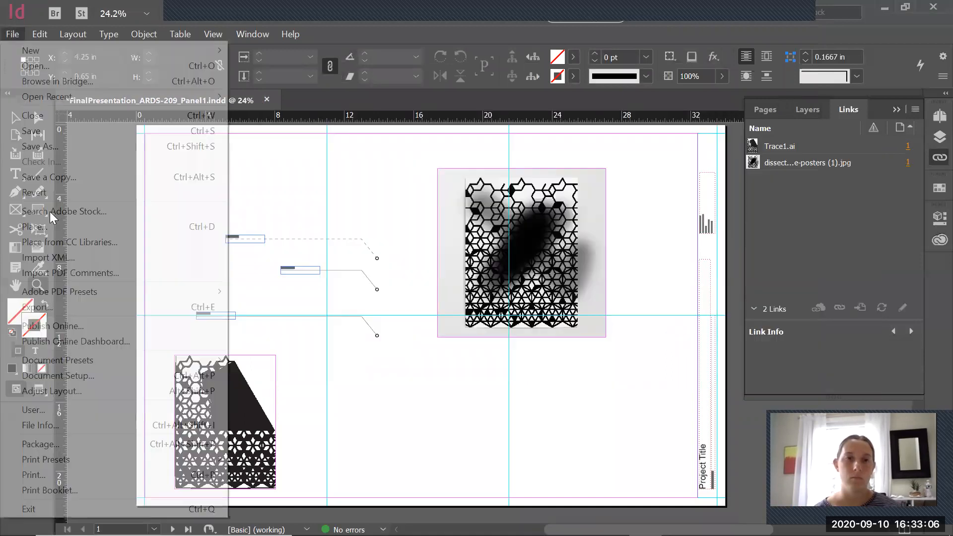
{"action": "left_click", "coordinate": [54, 308]}
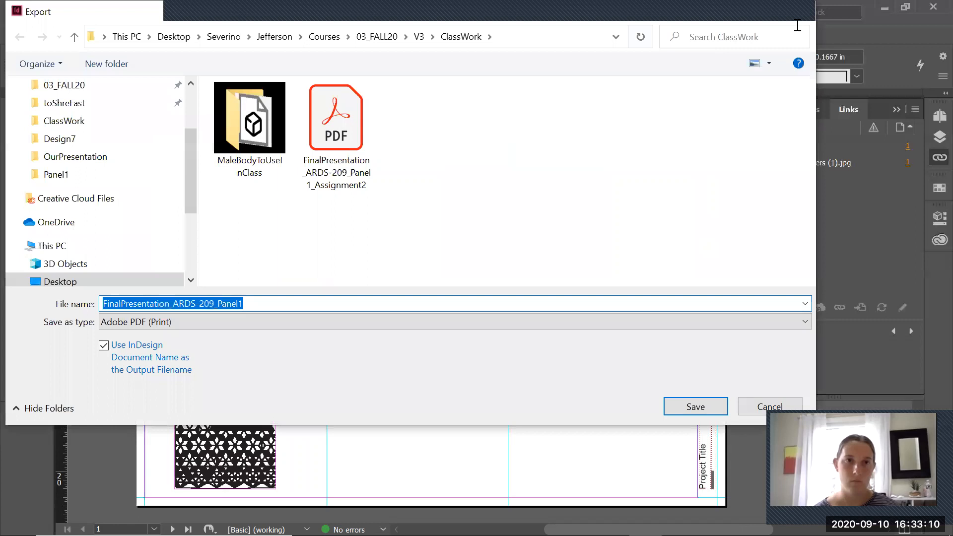
- Switch to the ClassWork folder, open the exported FinalPresentation_ARDS-209_Panel1_Assignment2 PDF in Acrobat, and view it full screen
{"action": "key", "text": "alt+Tab"}
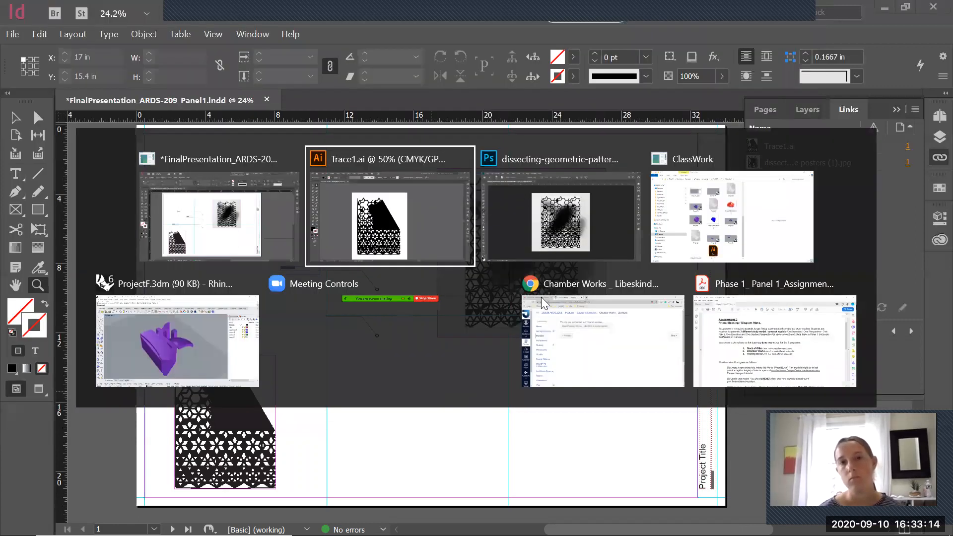
{"action": "key", "text": "alt+Tab"}
{"action": "key", "text": "alt+Tab"}
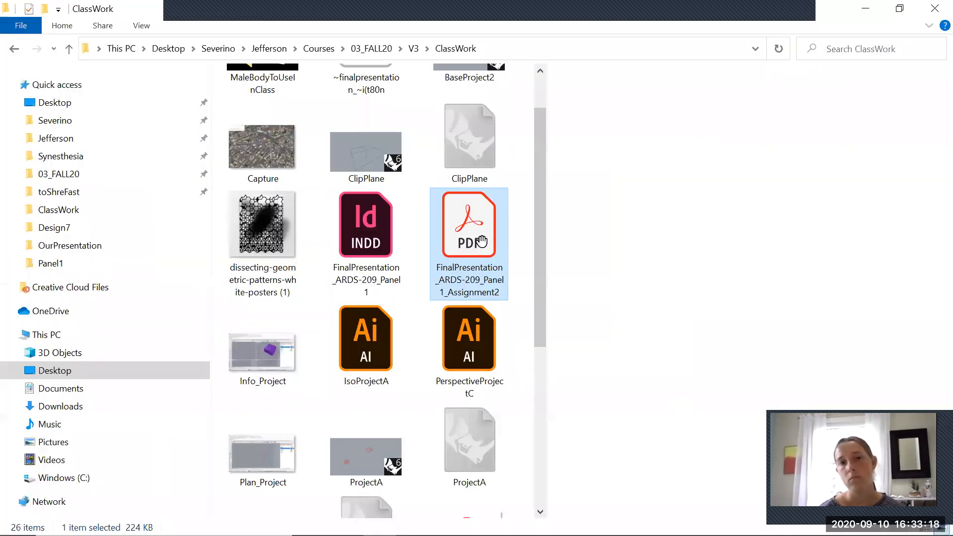
{"action": "double_click", "coordinate": [480, 242]}
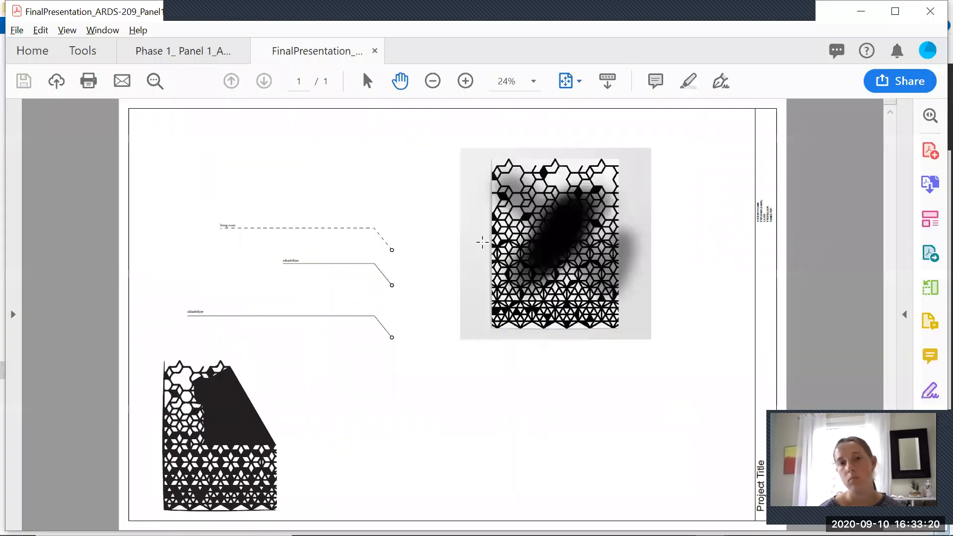
{"action": "key", "text": "ctrl+l"}
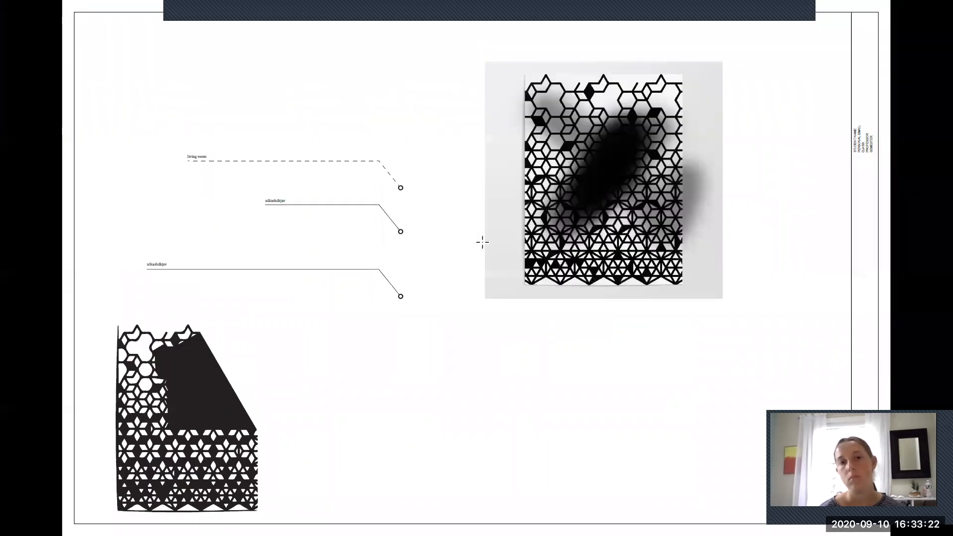